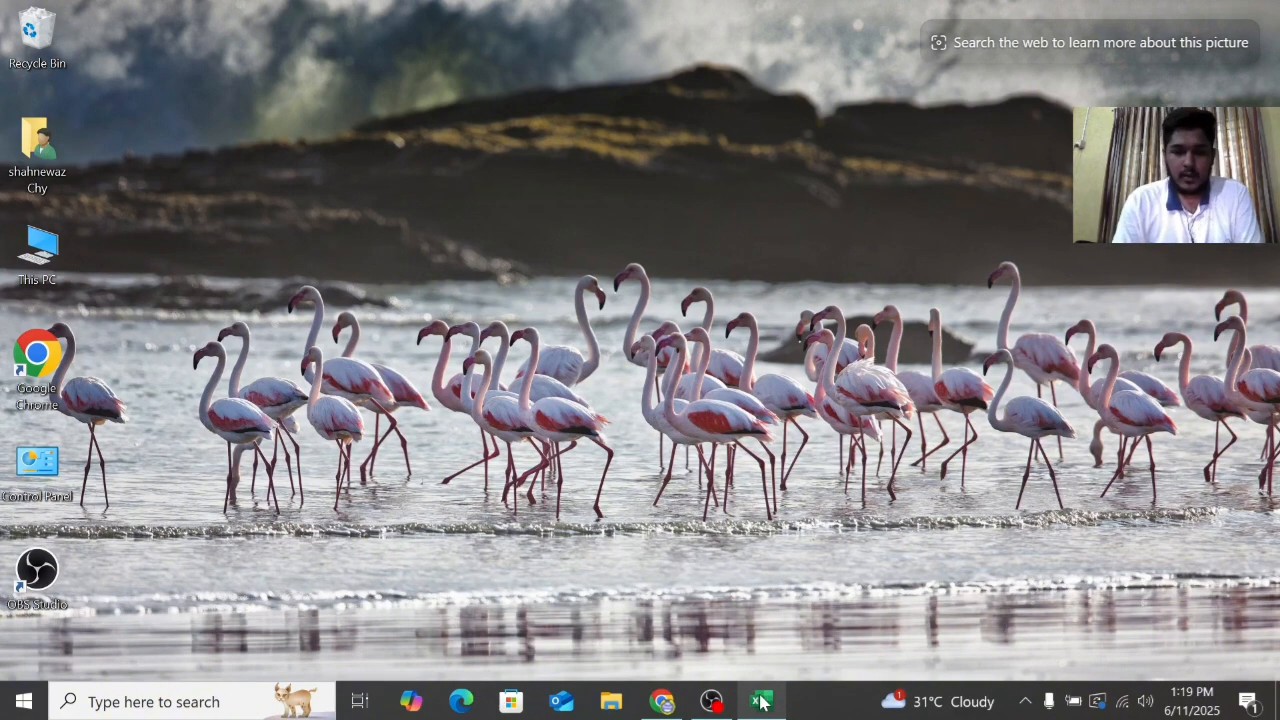
Switch to the Excel workbook and set the Sales Com sheet's zoom to 89%
left_click(757, 700)
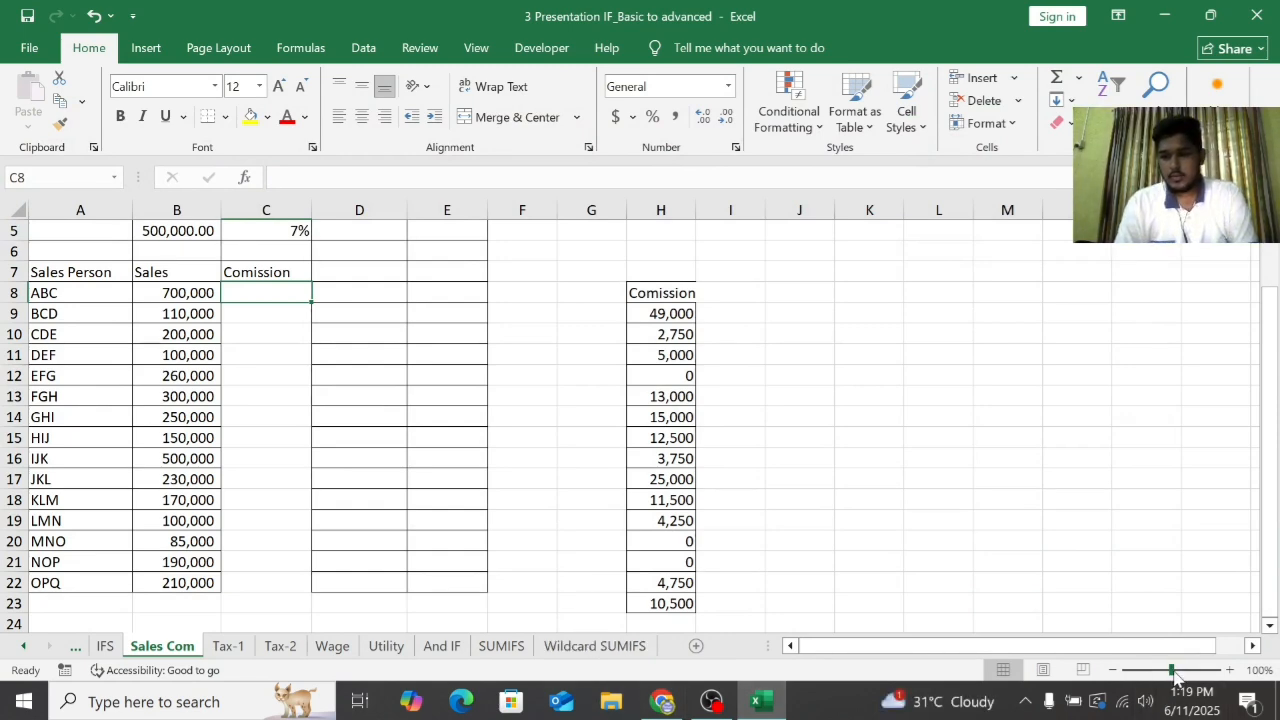
left_click_drag(1170, 676, 1164, 676)
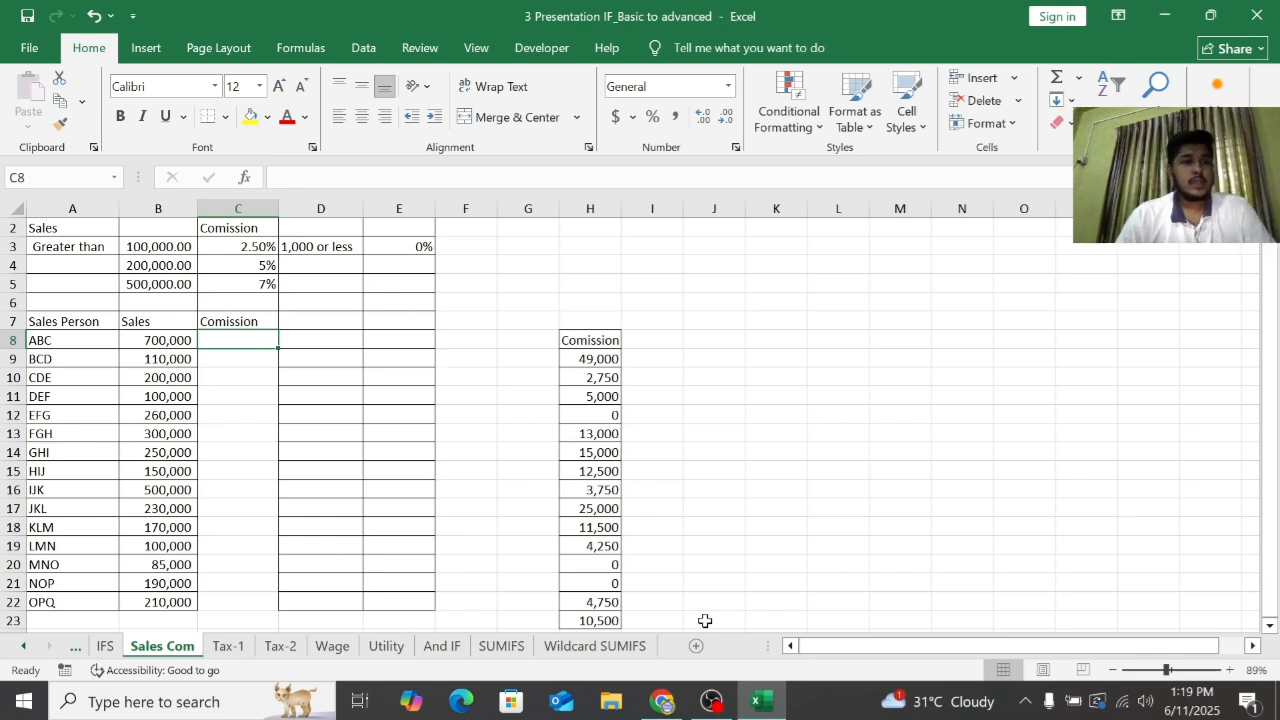
left_click(404, 697)
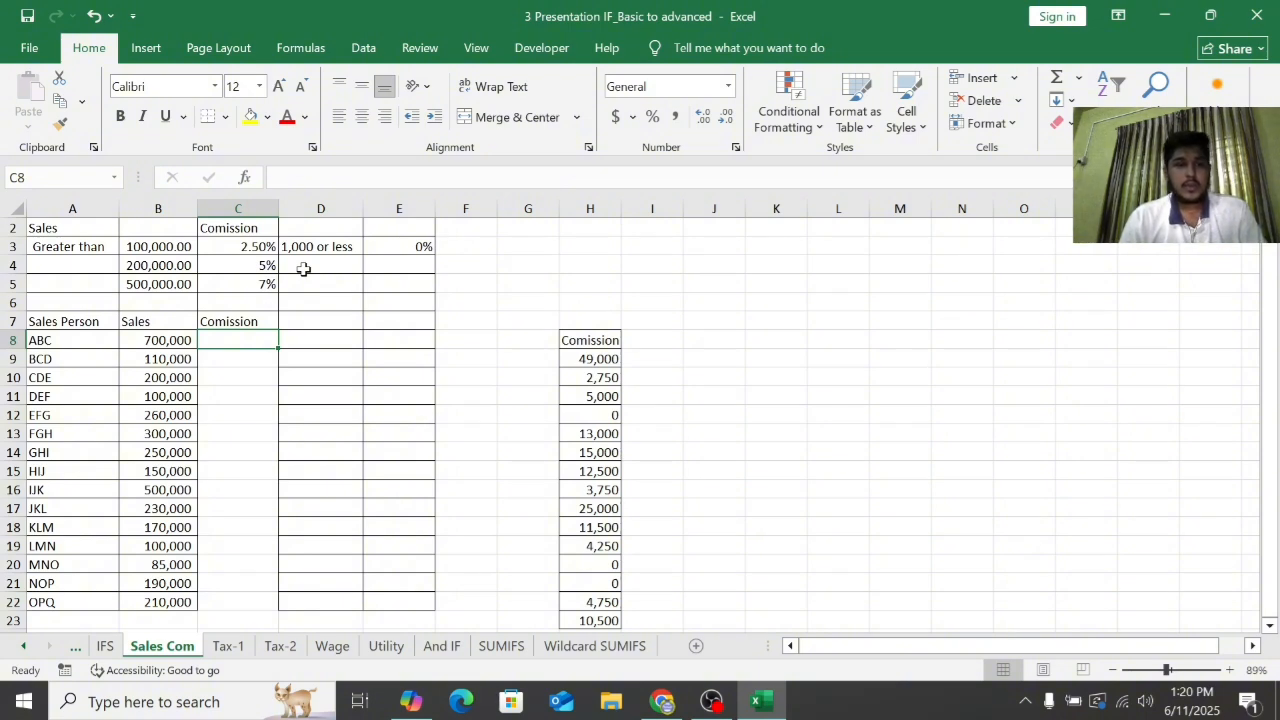
Start an IFS formula in cell C8, the first salesperson's commission
double_click(225, 343)
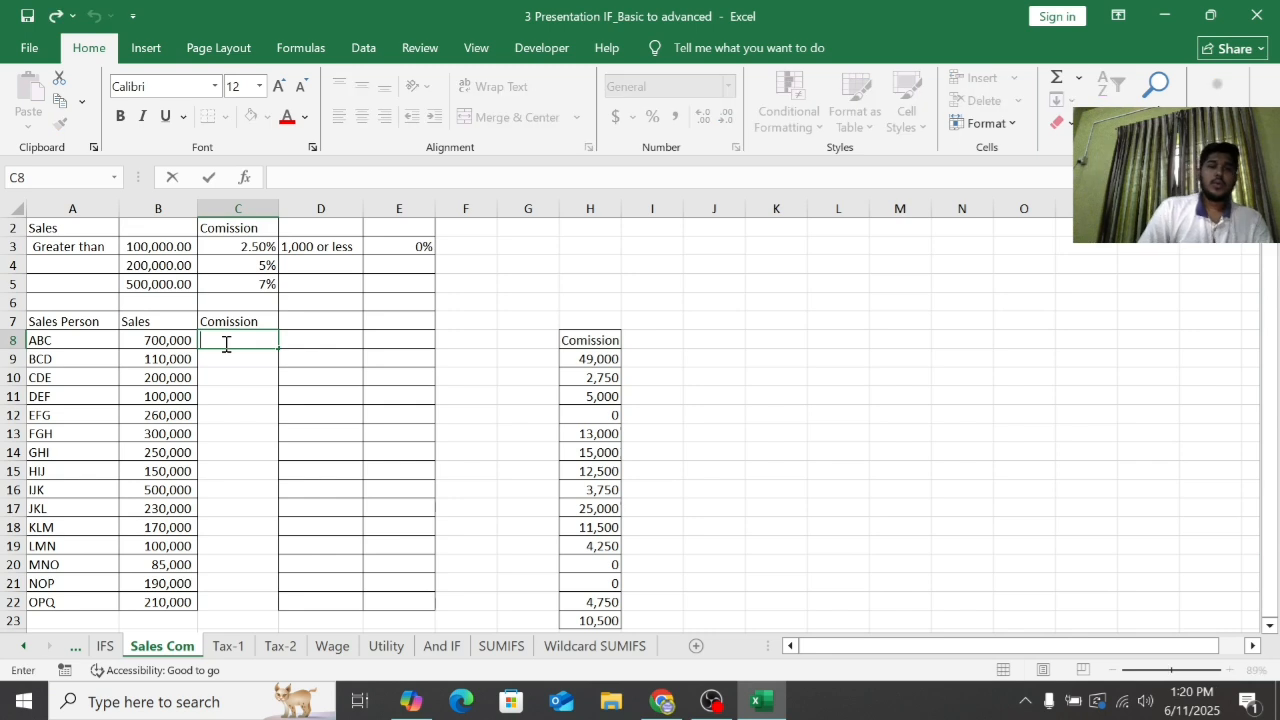
type("=")
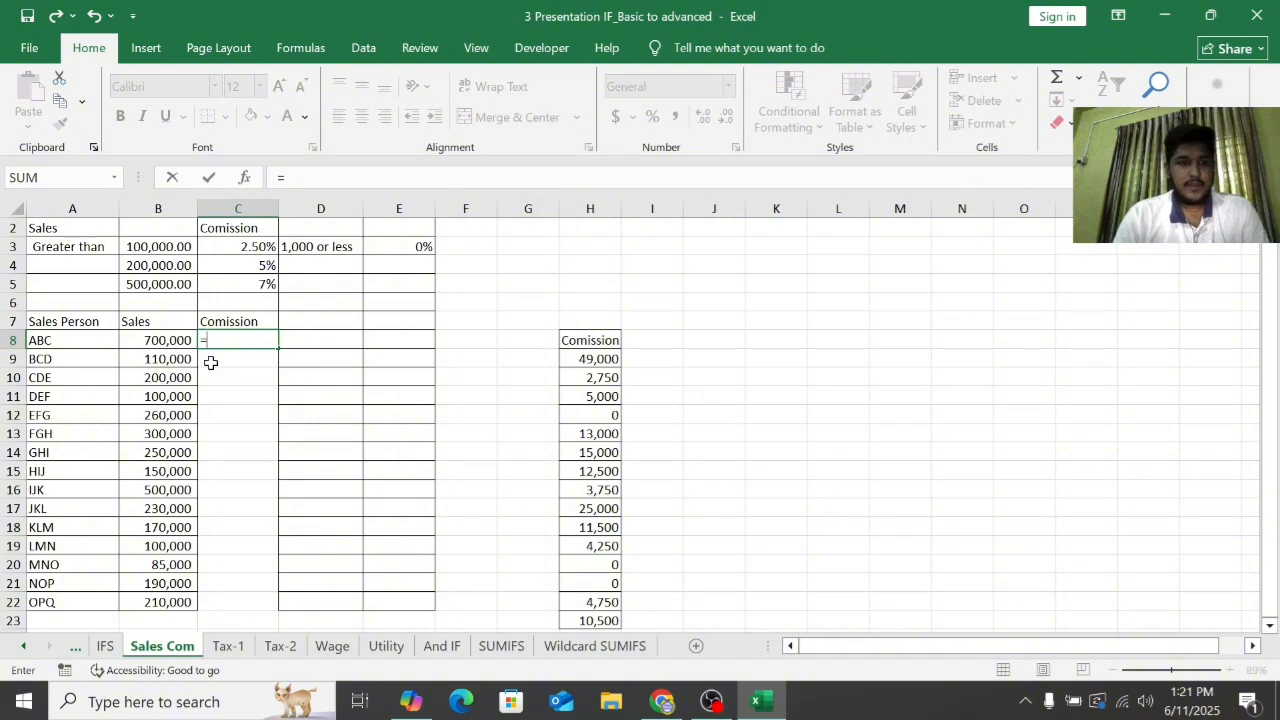
type("i")
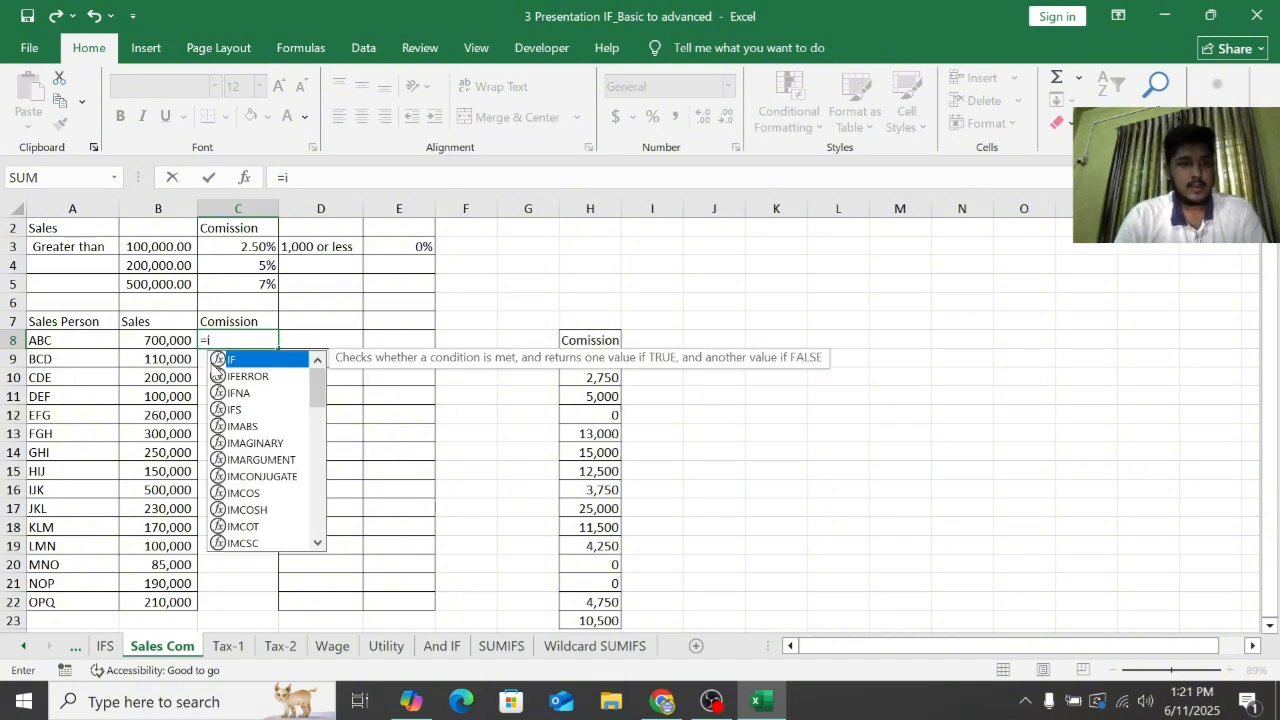
type("fs")
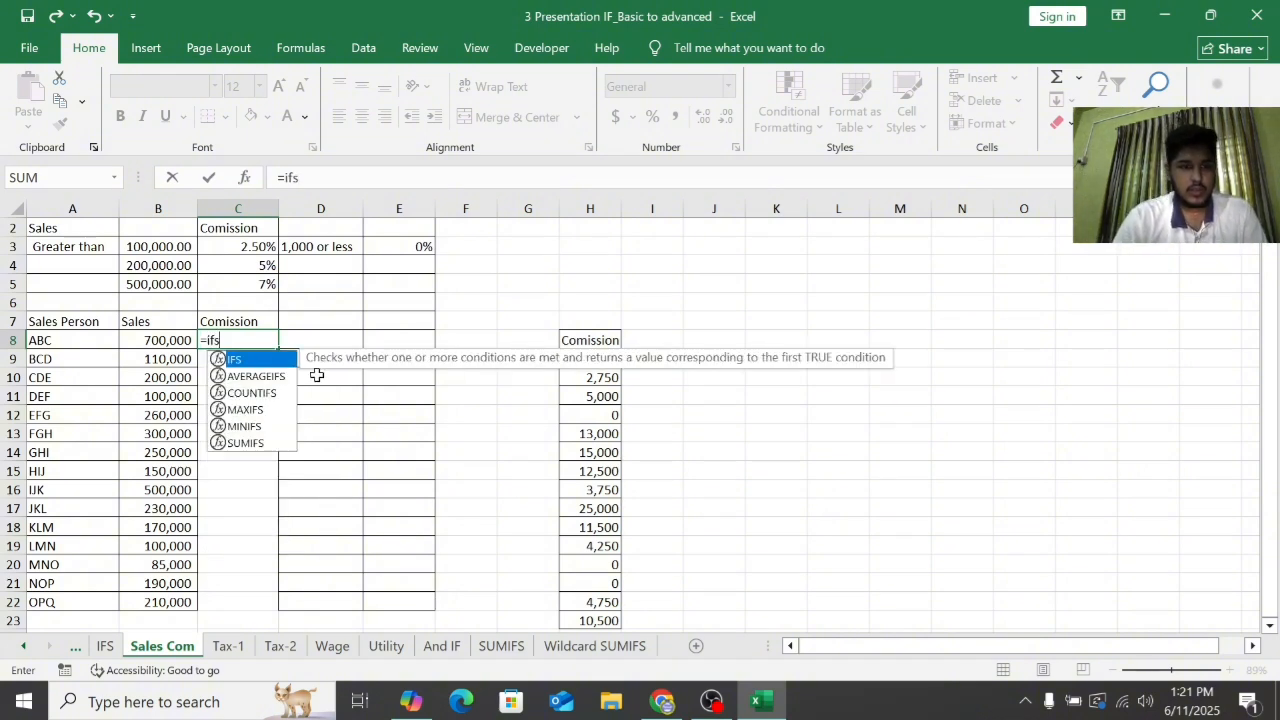
double_click(272, 358)
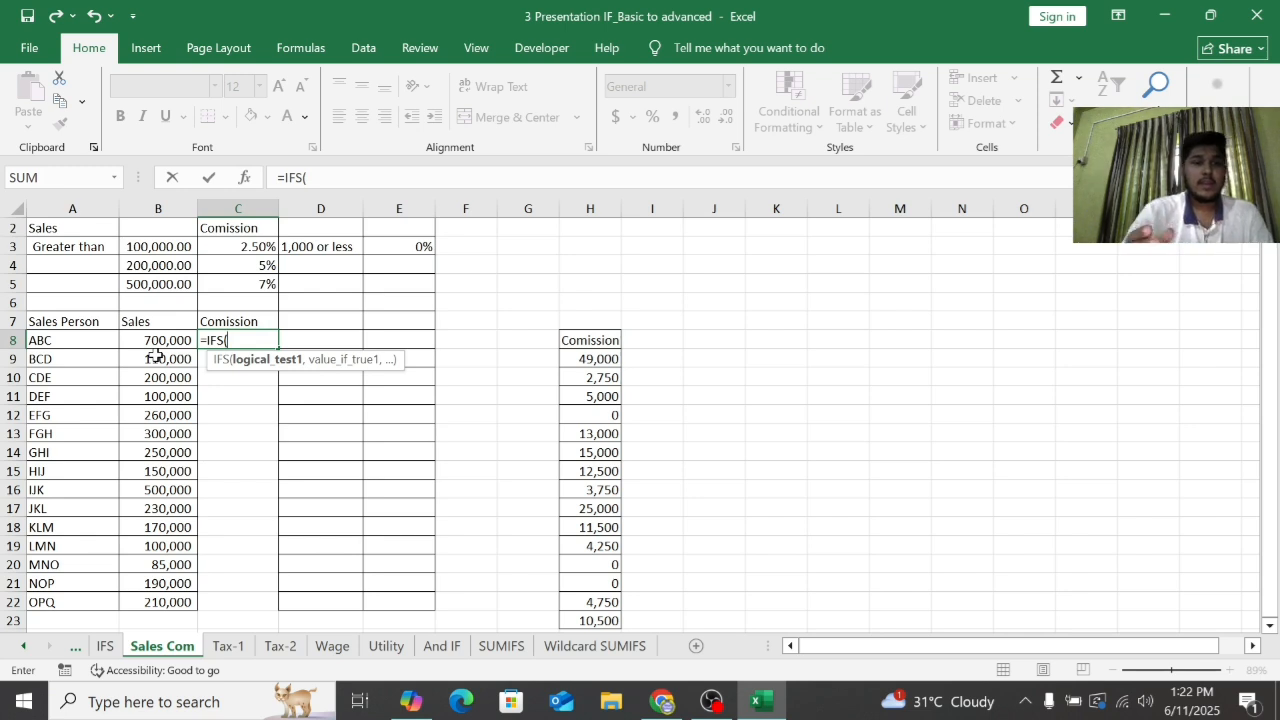
right_click(257, 342)
left_click(231, 340)
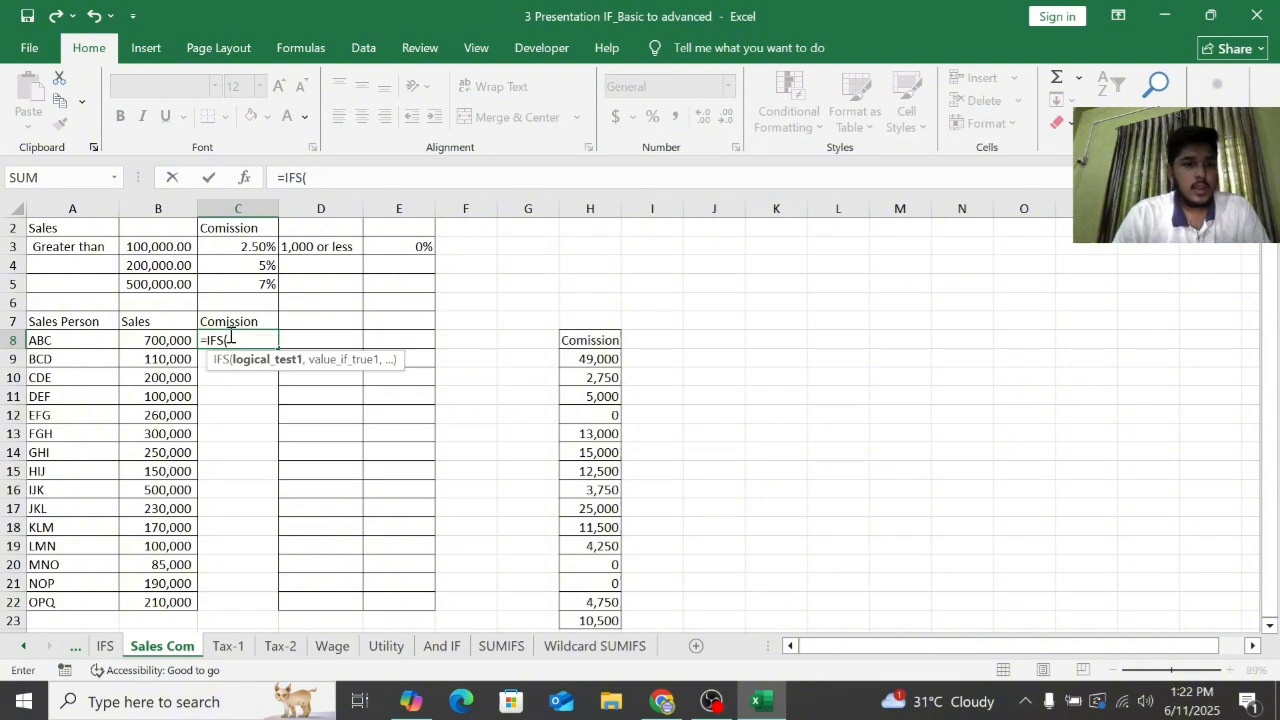
Enter the first IFS condition B8>B5 with the result B8*C5 in the C8 formula
left_click(171, 341)
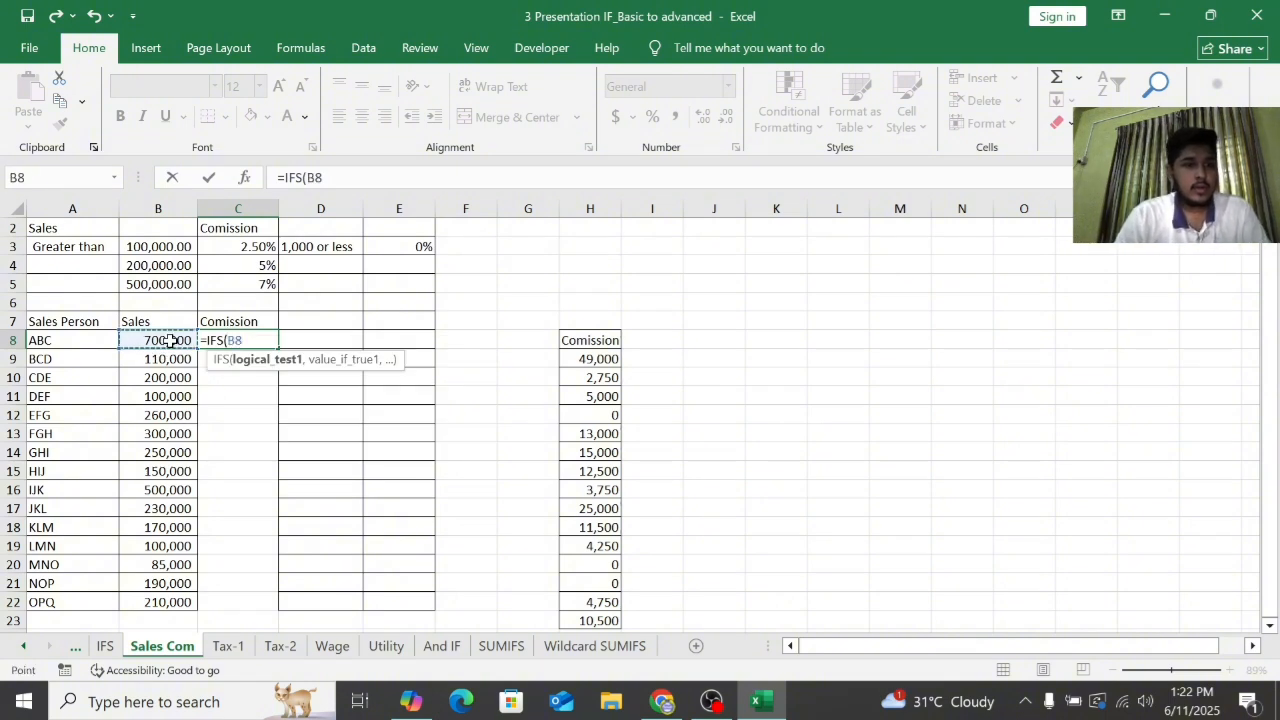
type(">")
left_click(180, 280)
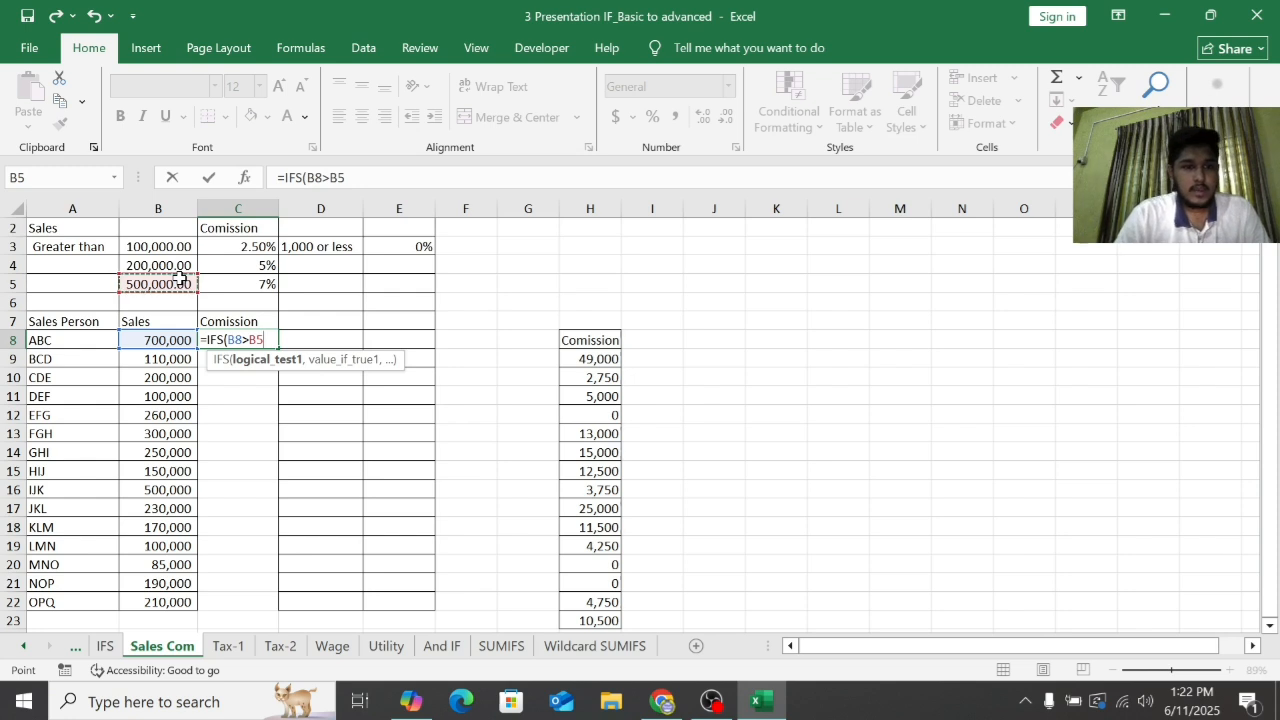
type(",")
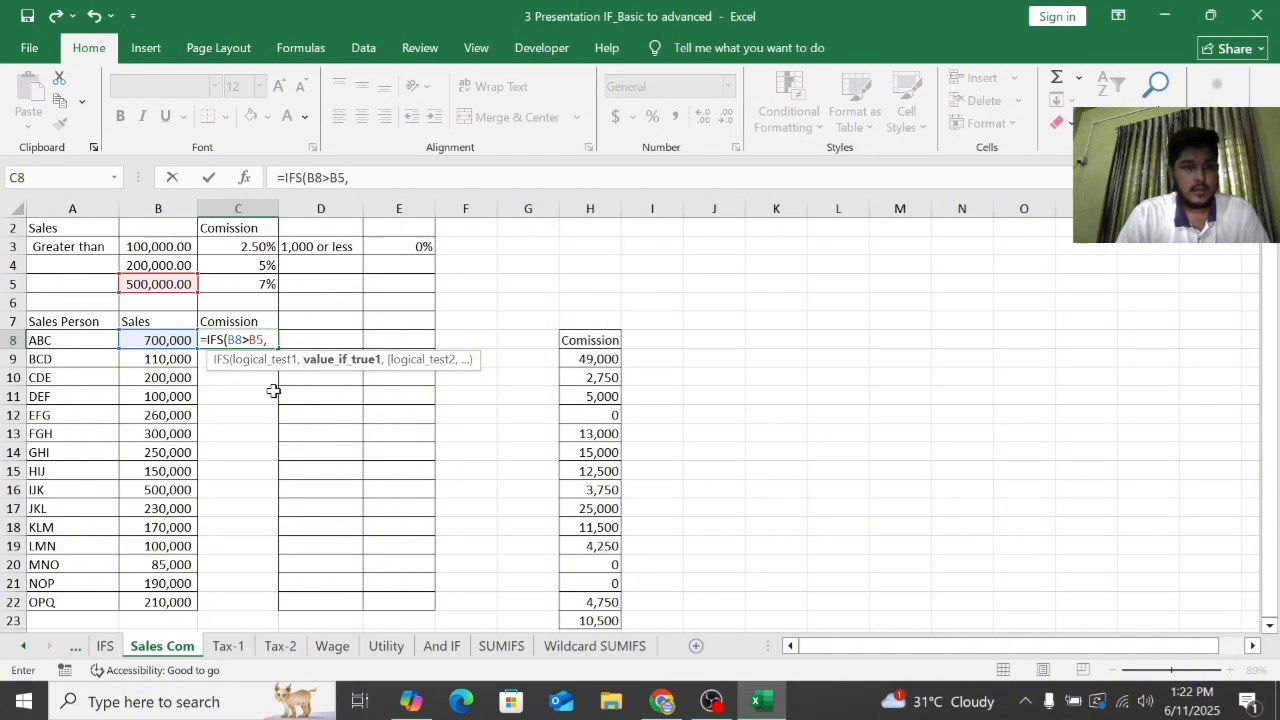
left_click(173, 341)
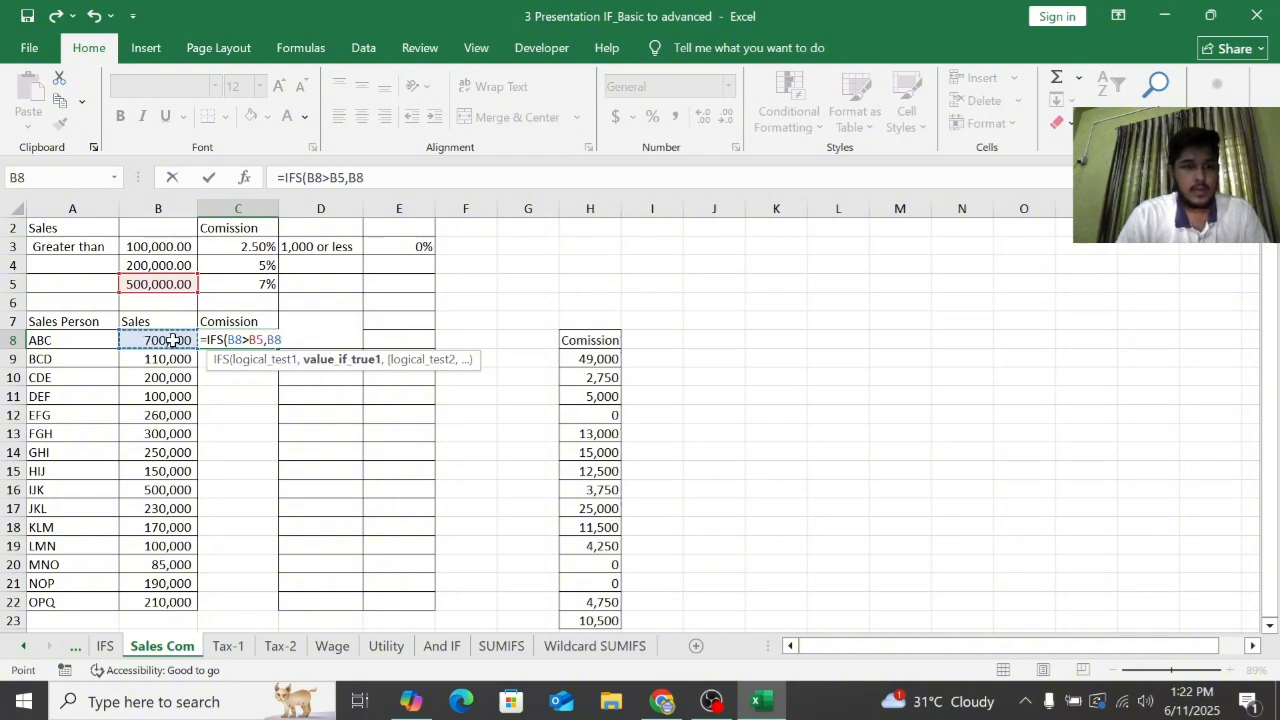
type("*")
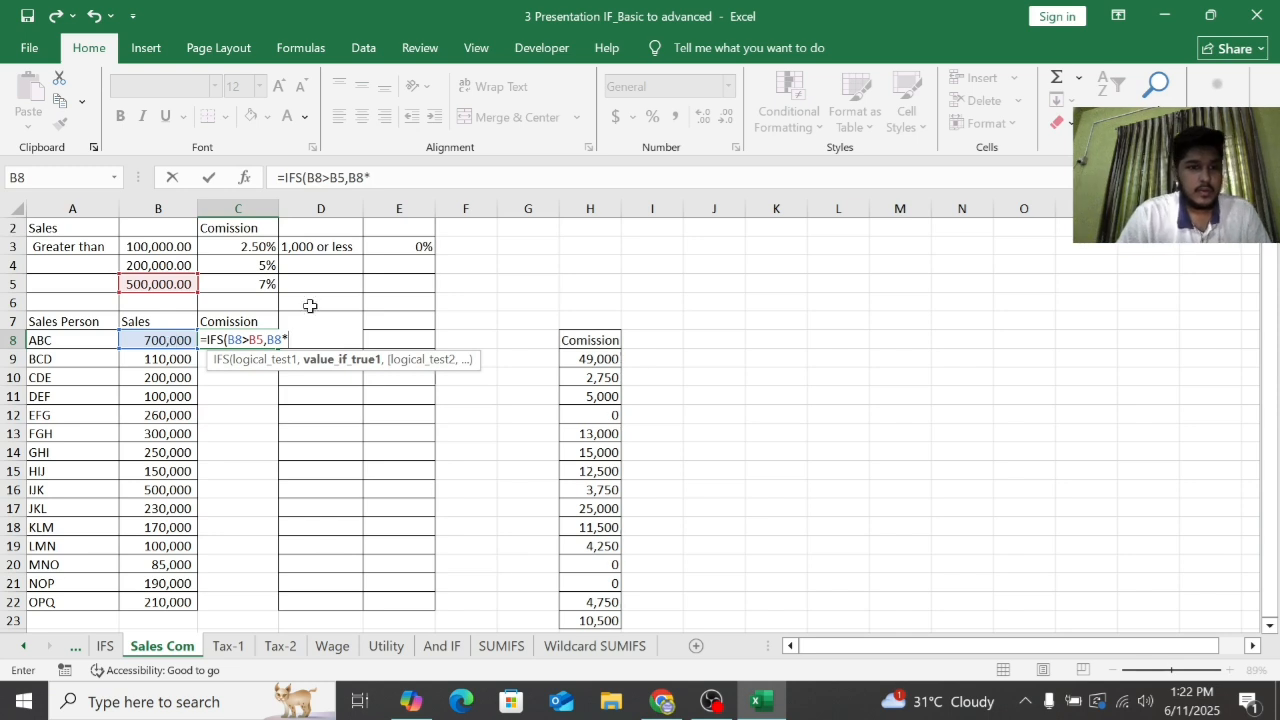
left_click(261, 285)
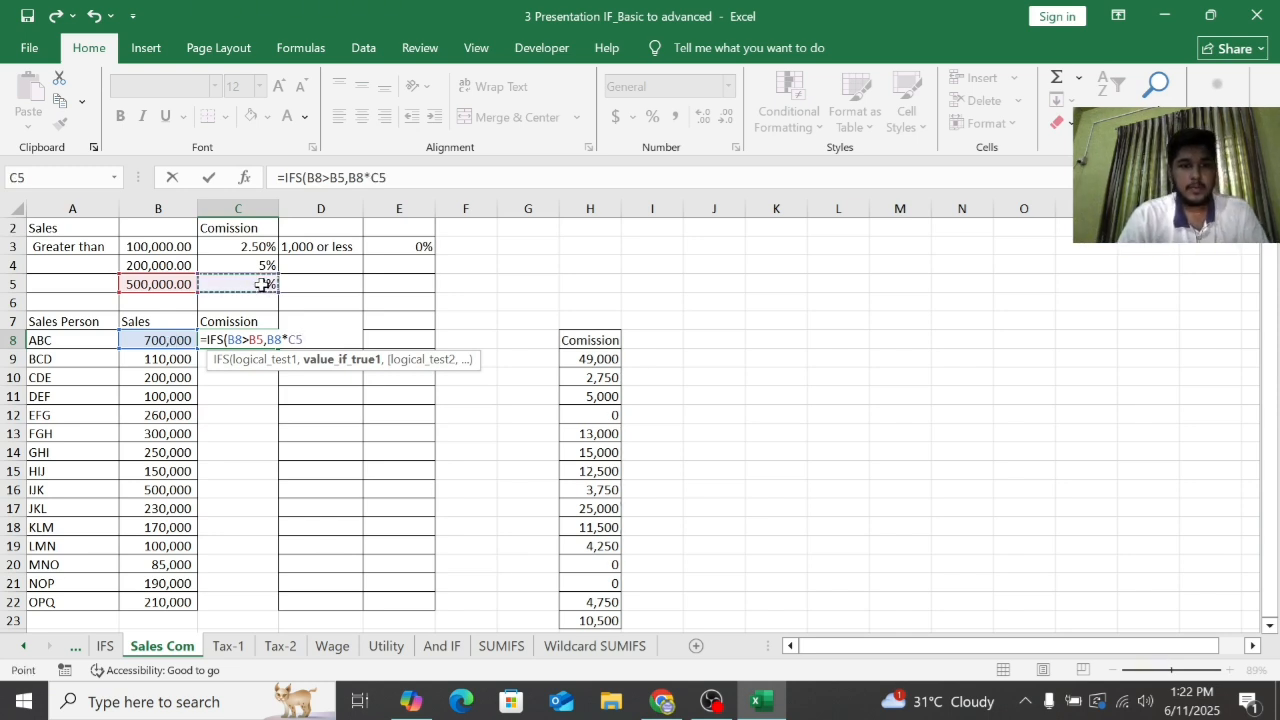
type(",")
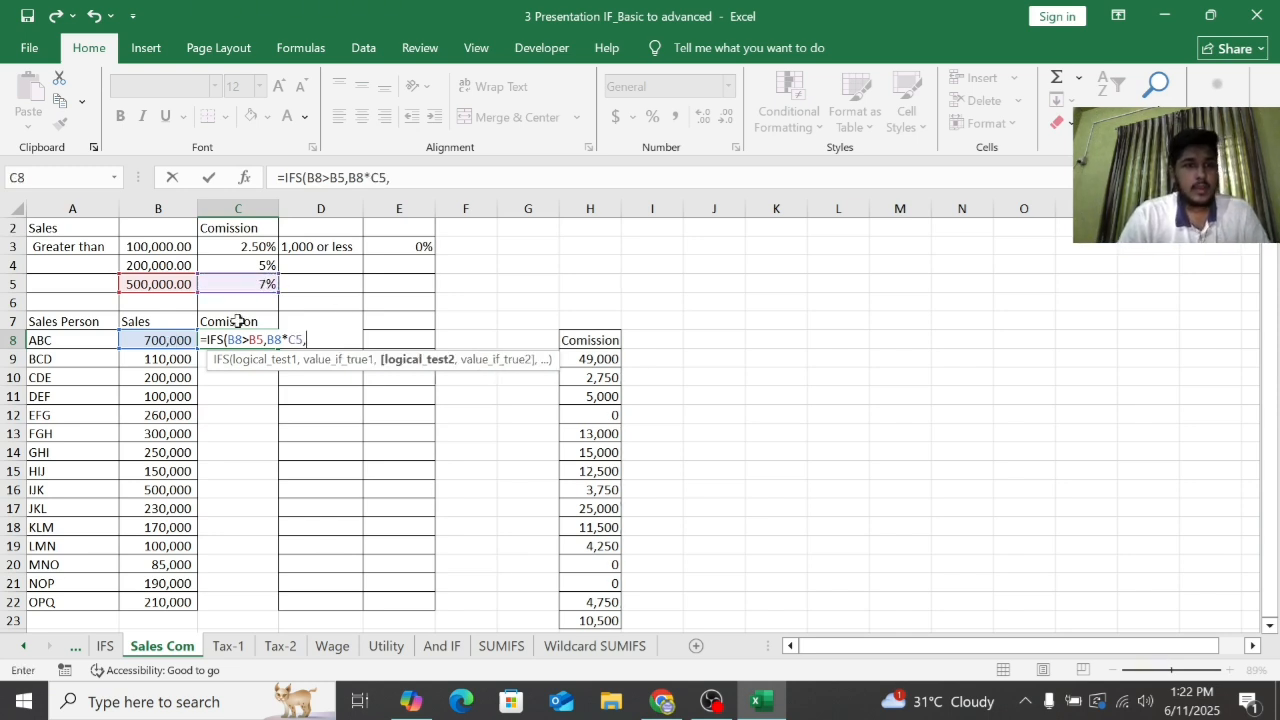
left_click(186, 265)
key("BackSpace")
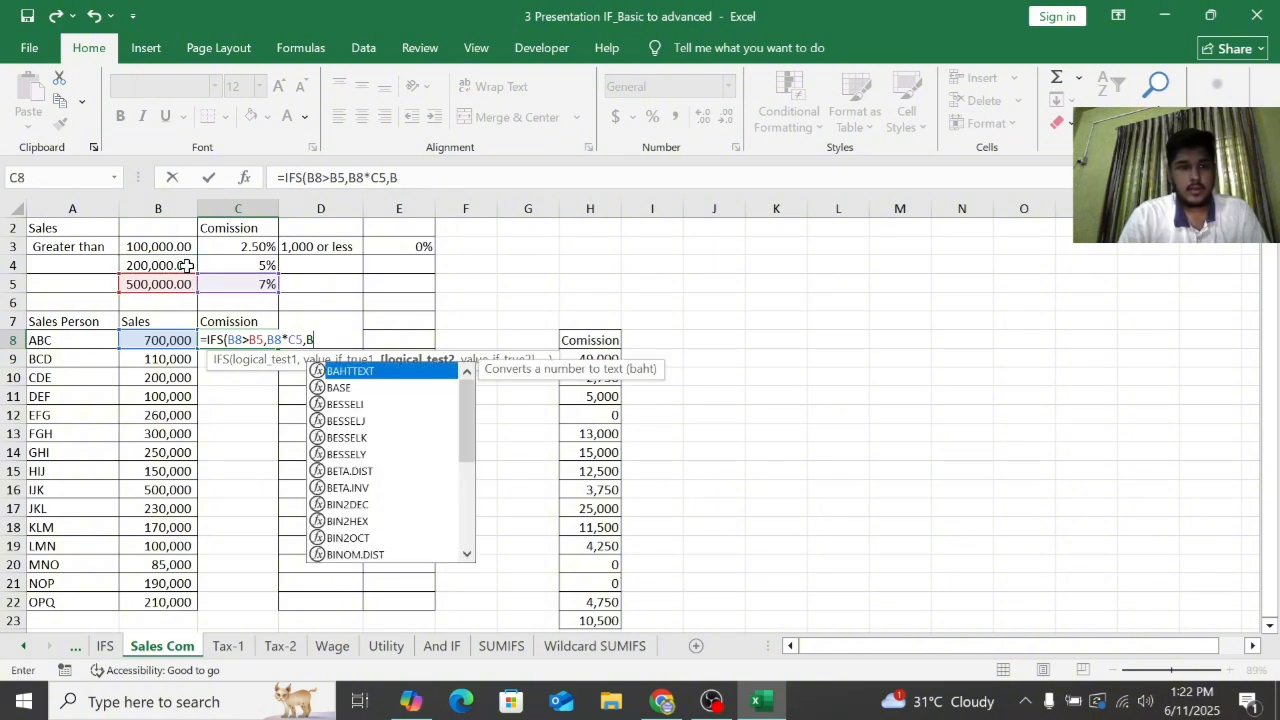
key("BackSpace")
Add B8>B4 as the second logical test in the C8 formula
left_click(170, 340)
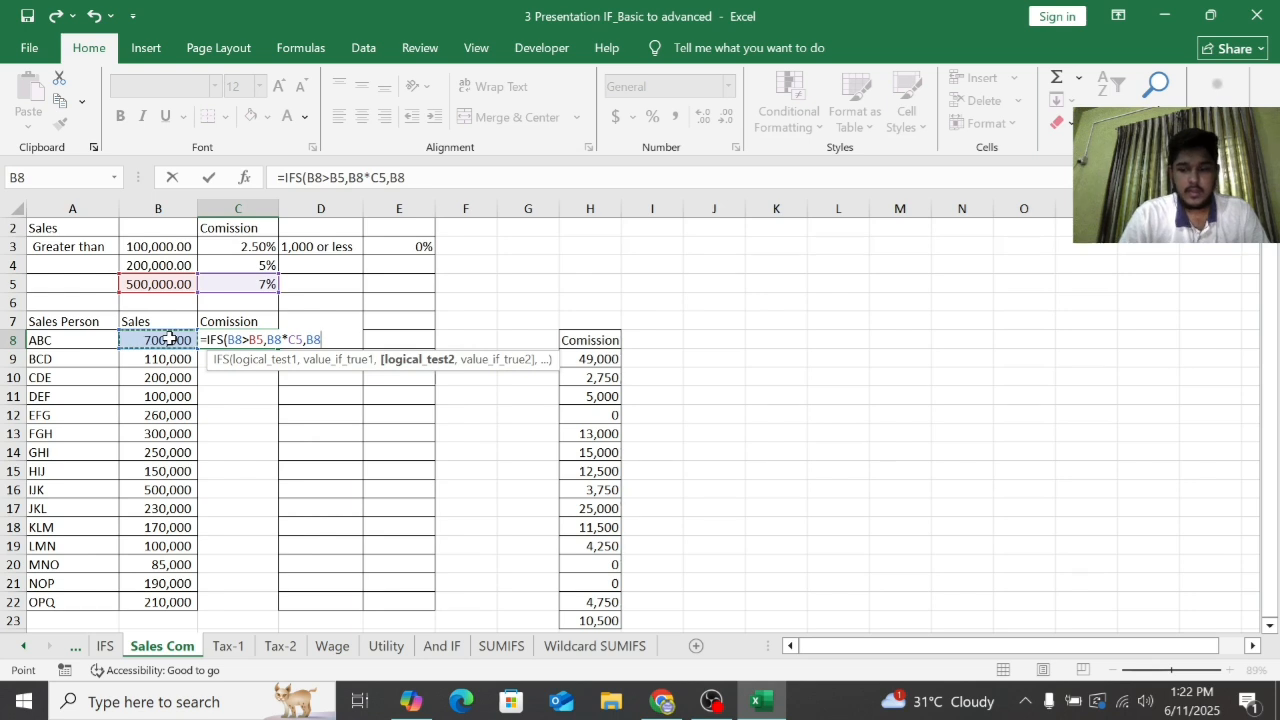
type(">")
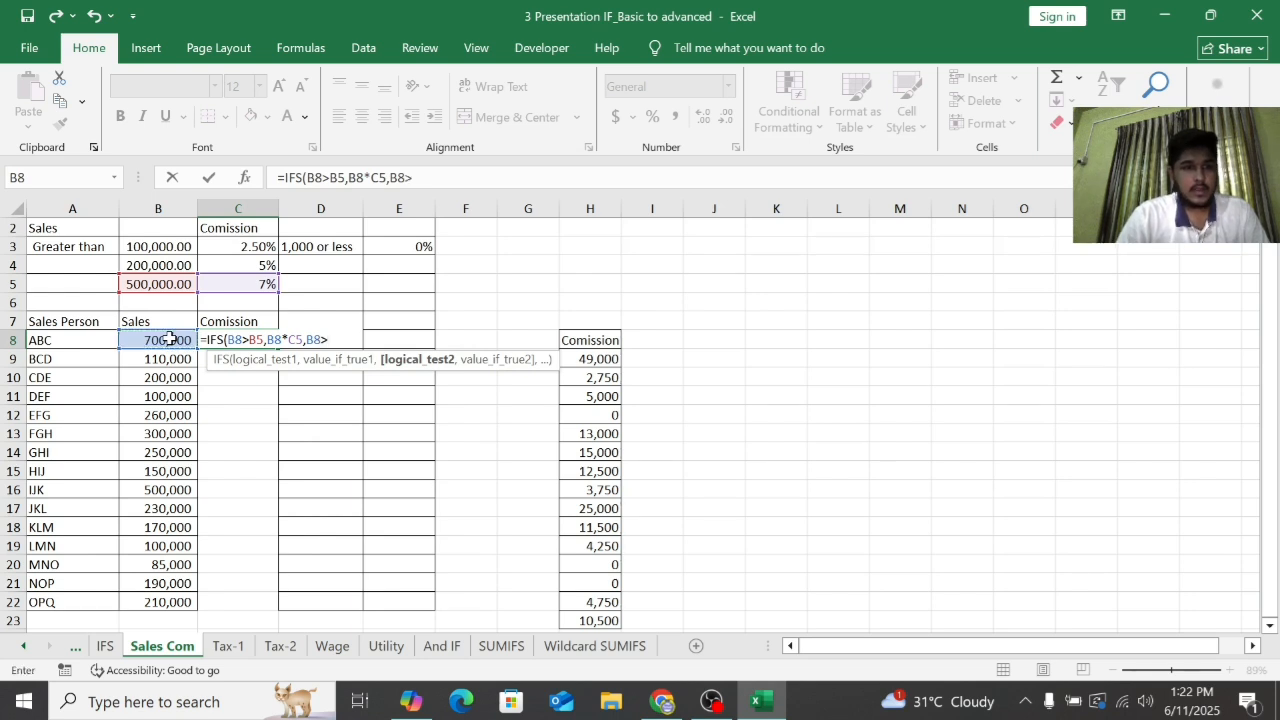
left_click(190, 265)
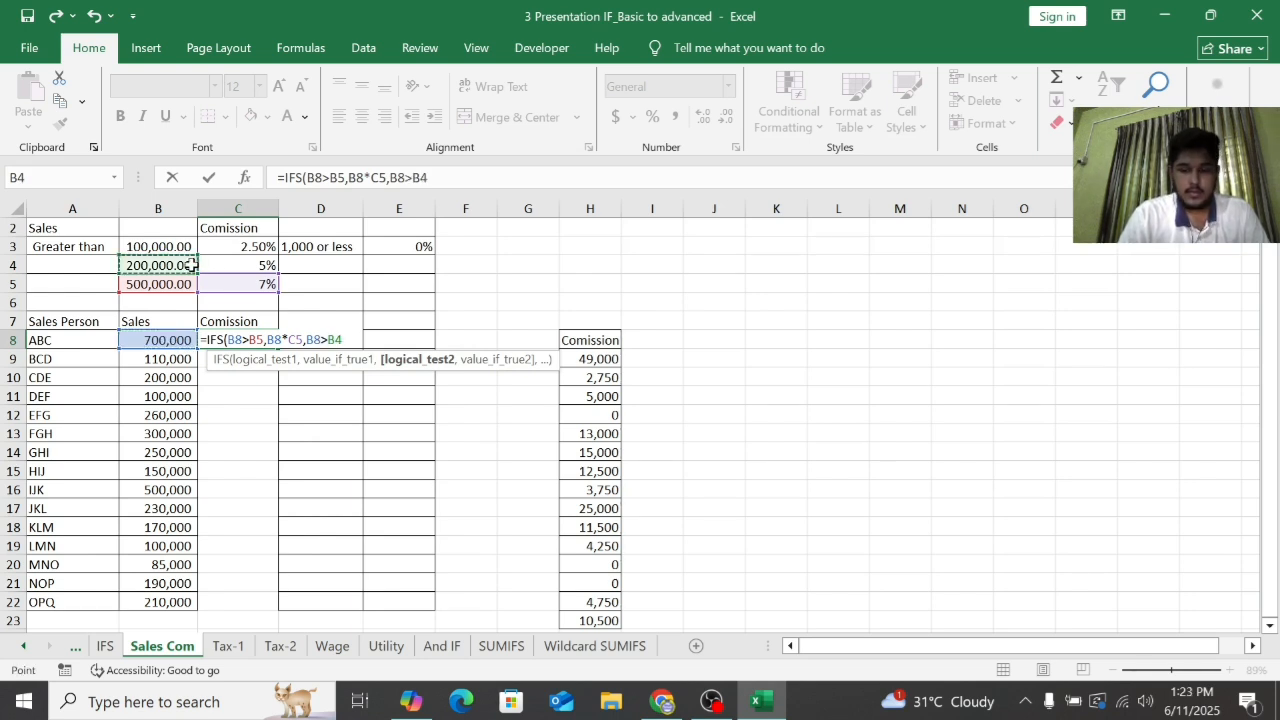
type(",")
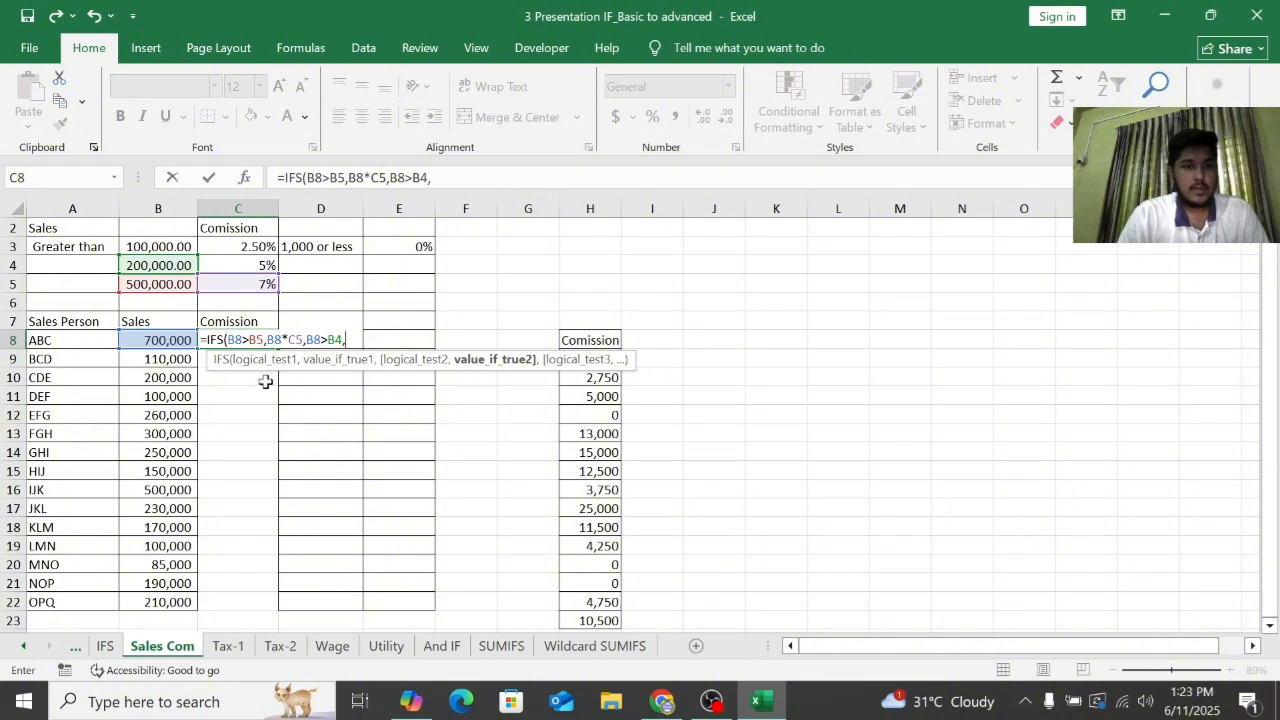
left_click(150, 339)
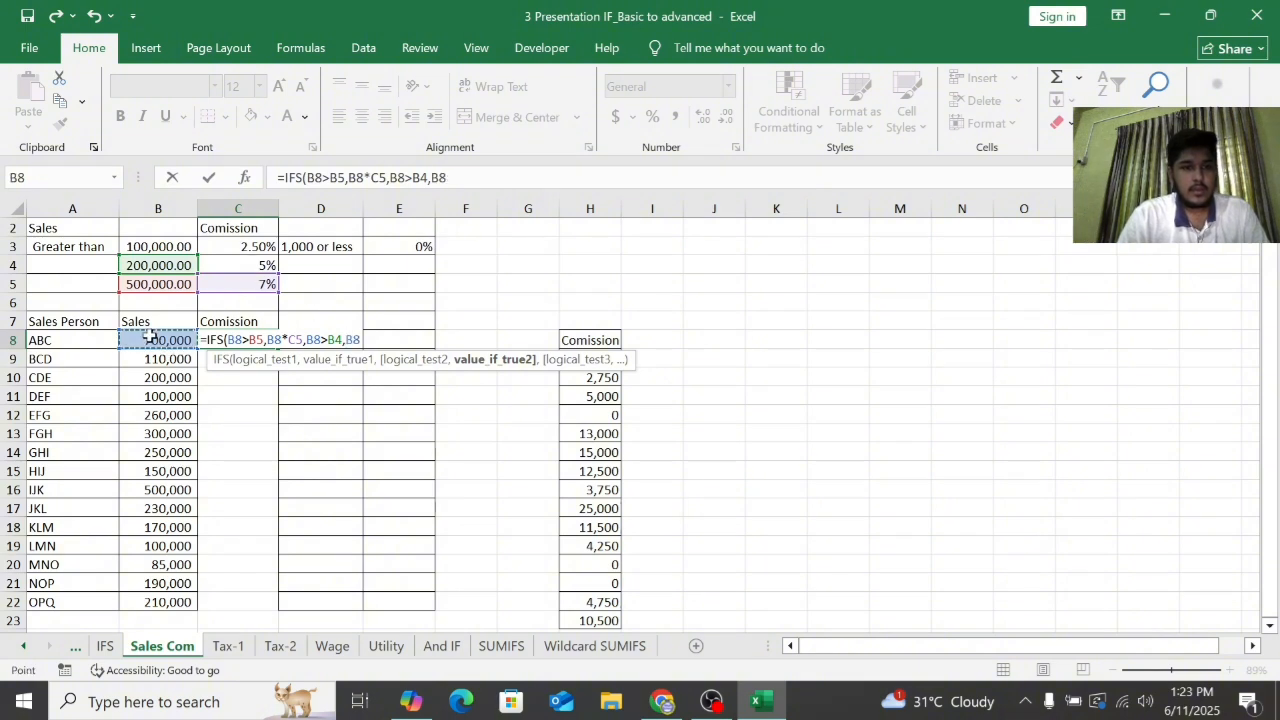
left_click(257, 266)
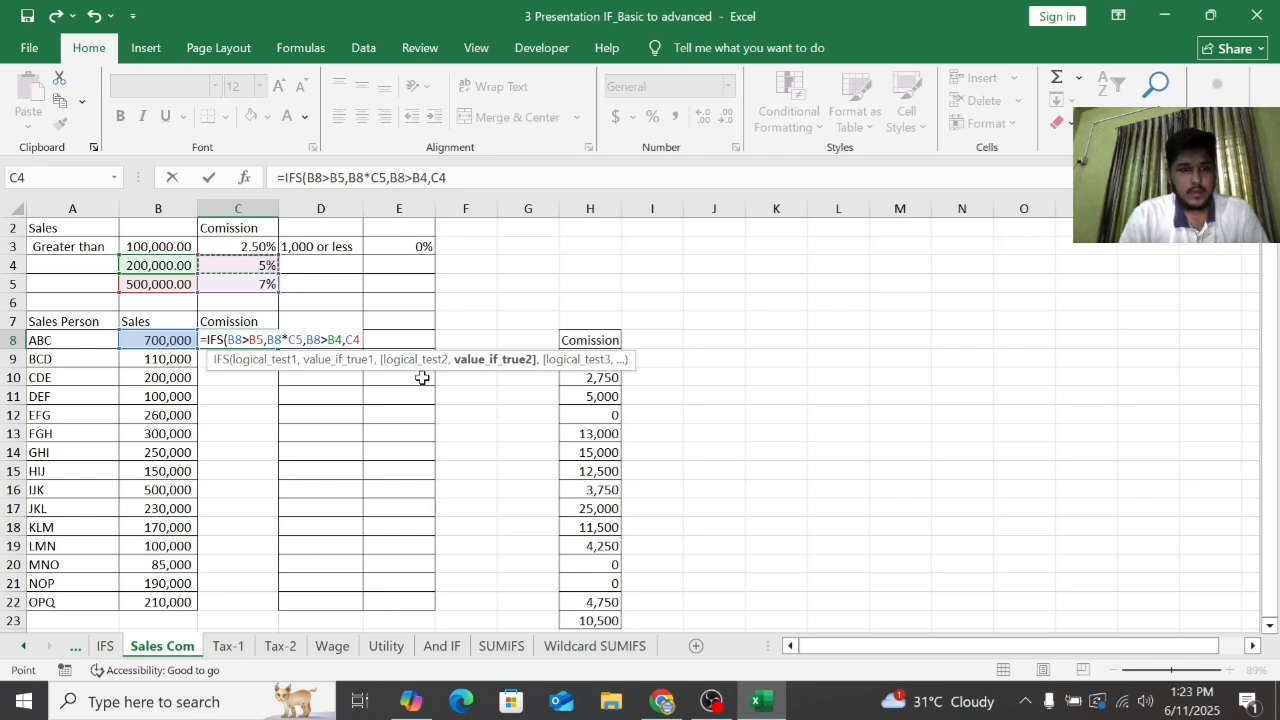
type(",")
key("BackSpace")
key("BackSpace")
key("BackSpace")
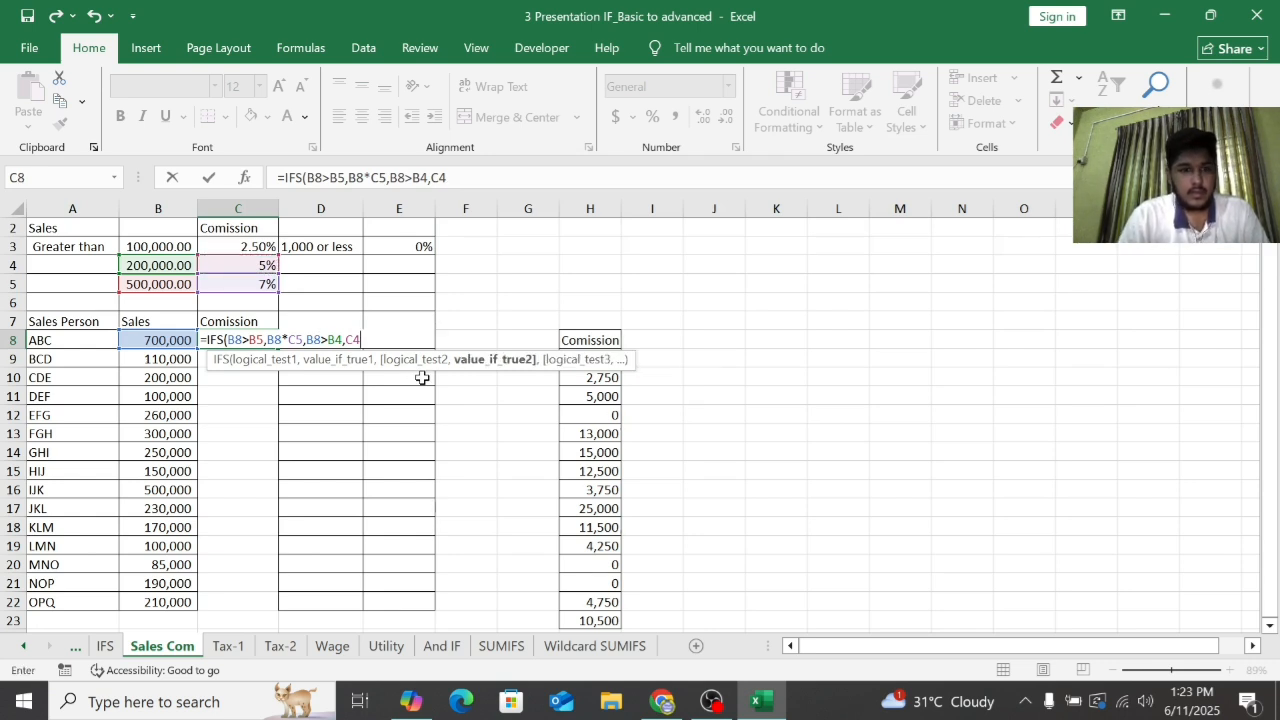
Enter B8*C4 as the result of the second condition in the C8 formula
left_click(180, 341)
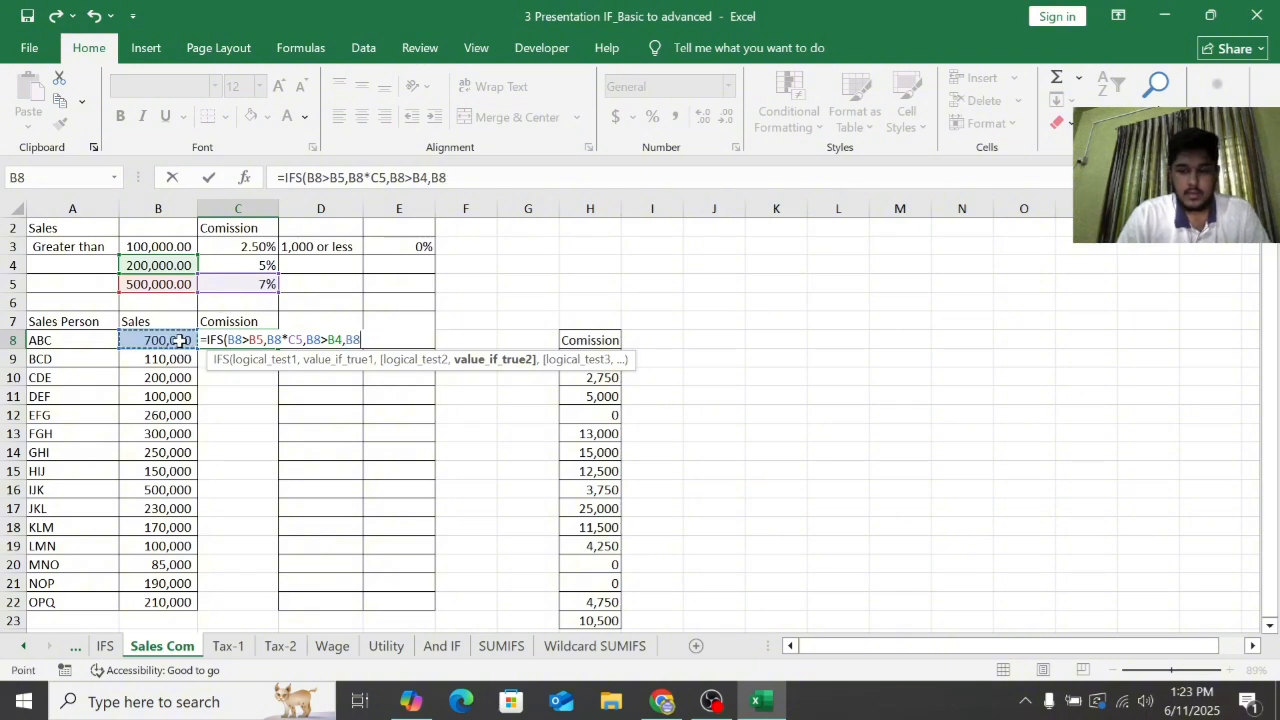
type("*")
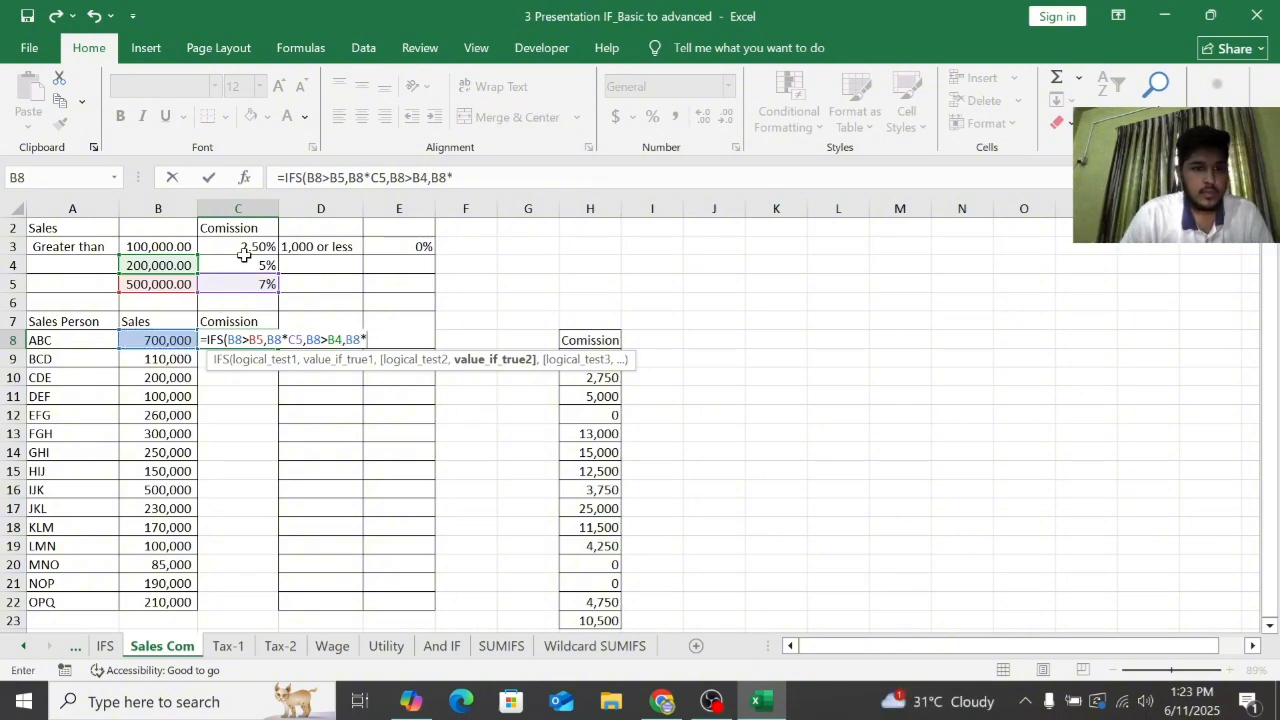
left_click(245, 250)
left_click(250, 264)
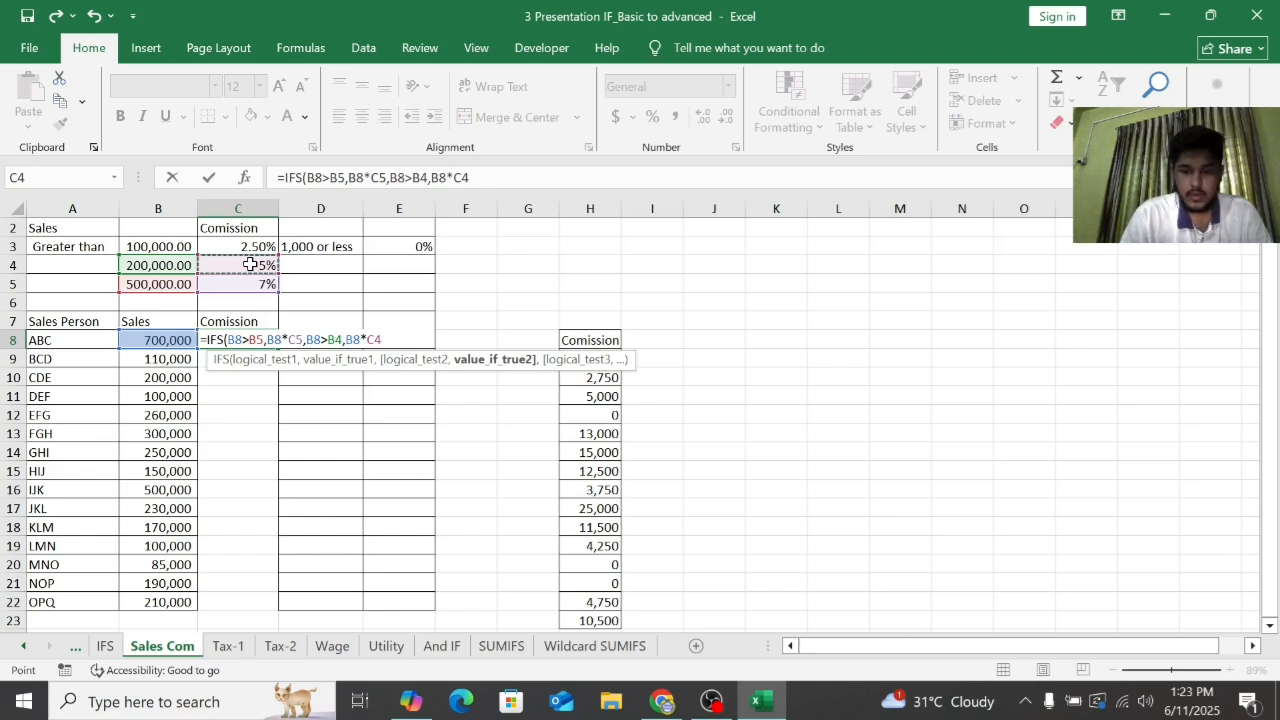
type(",")
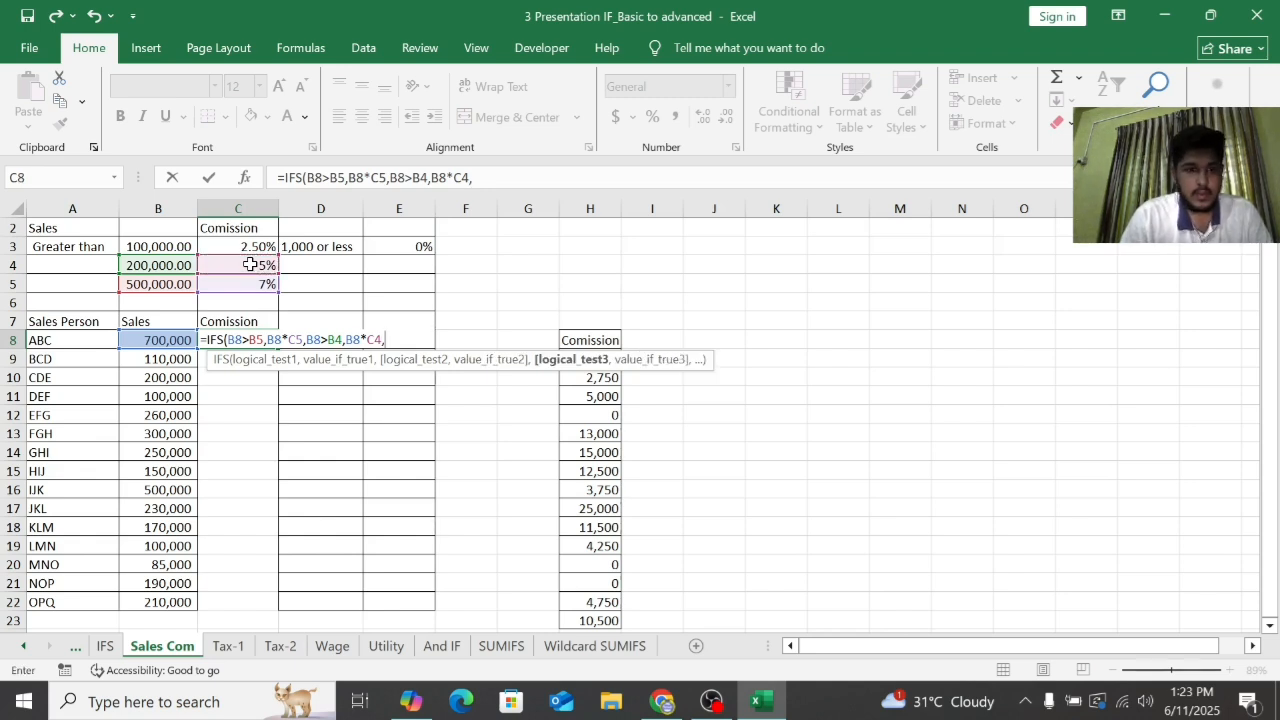
Add the third IFS condition B8>B3 with the result B8*C3 to the C8 formula
left_click(175, 340)
type(">")
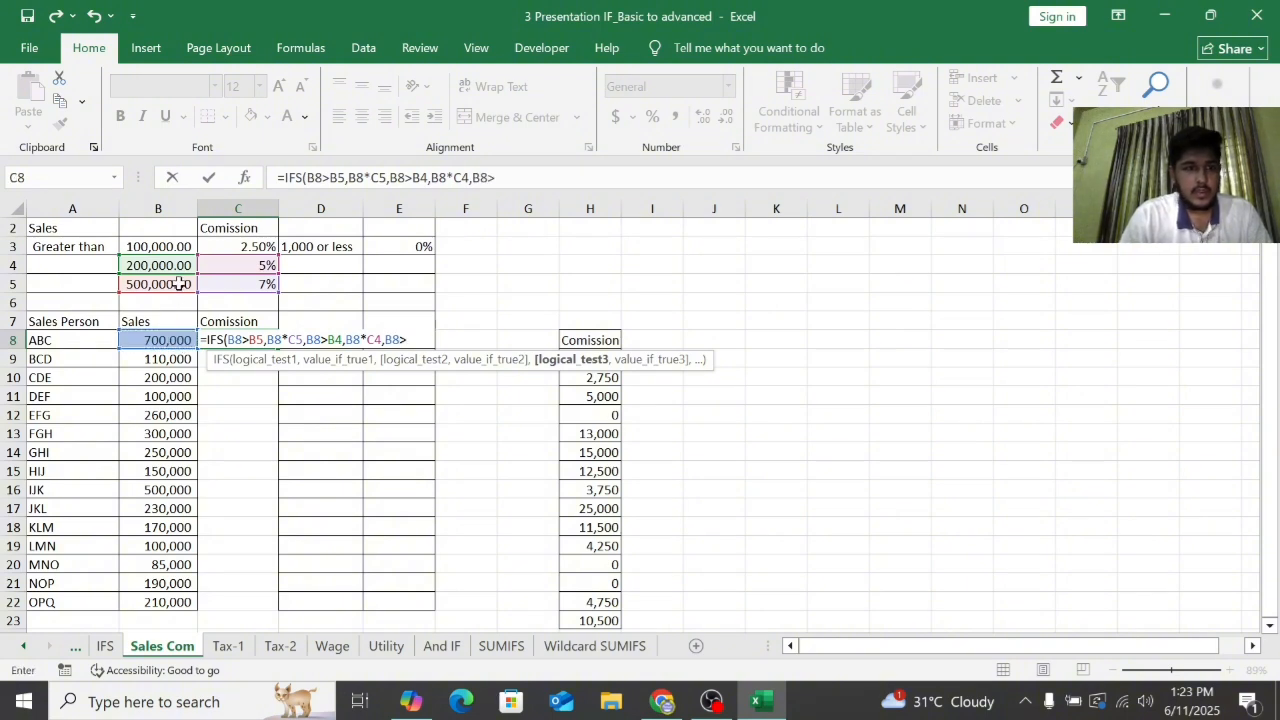
left_click(175, 244)
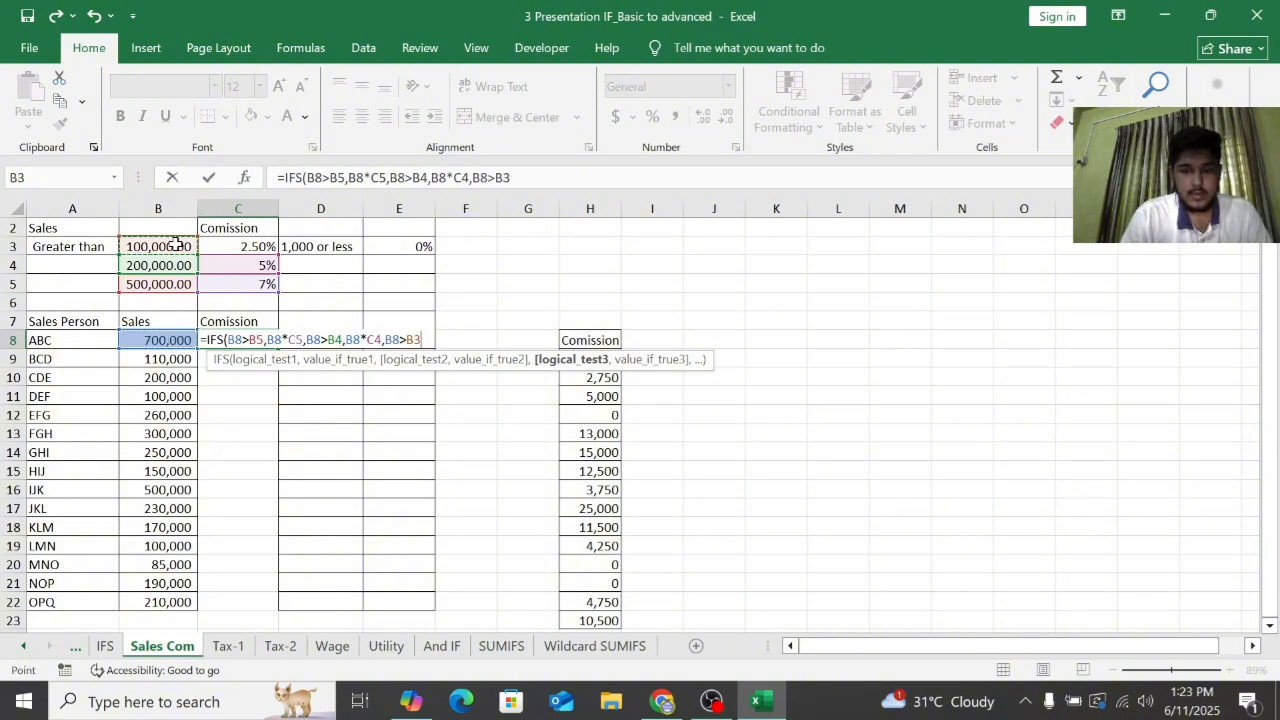
type(",")
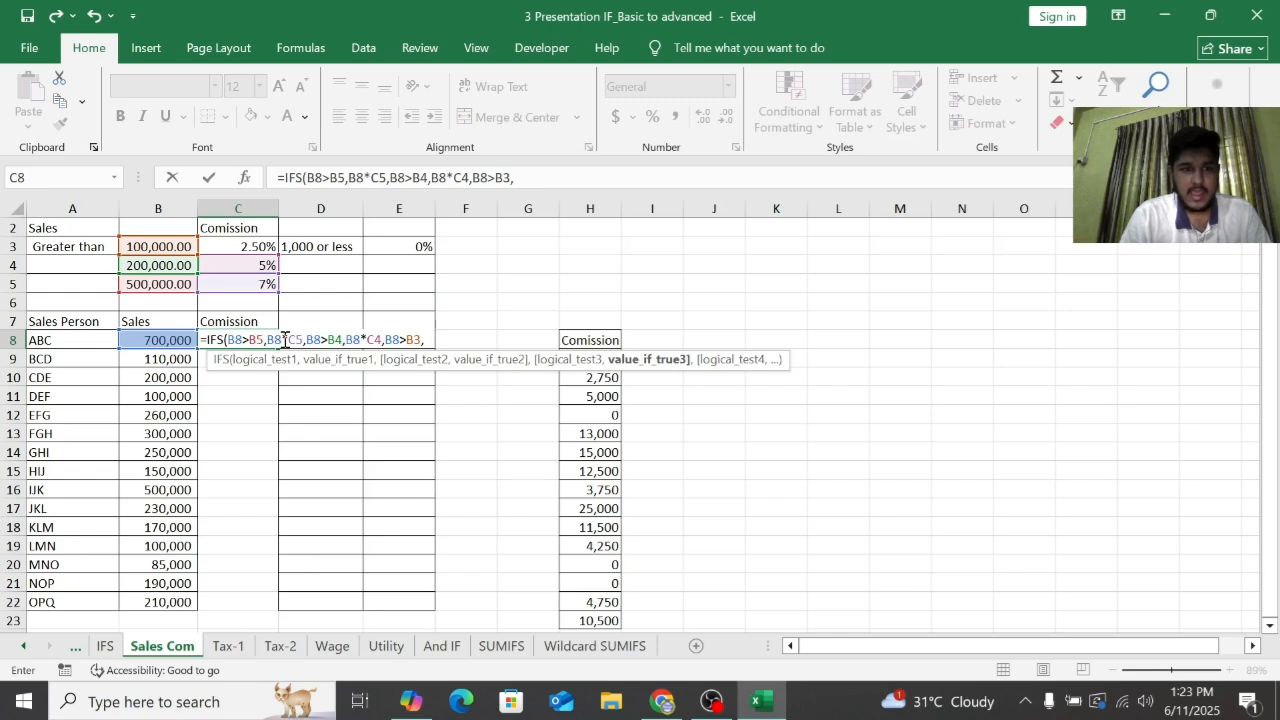
left_click(177, 342)
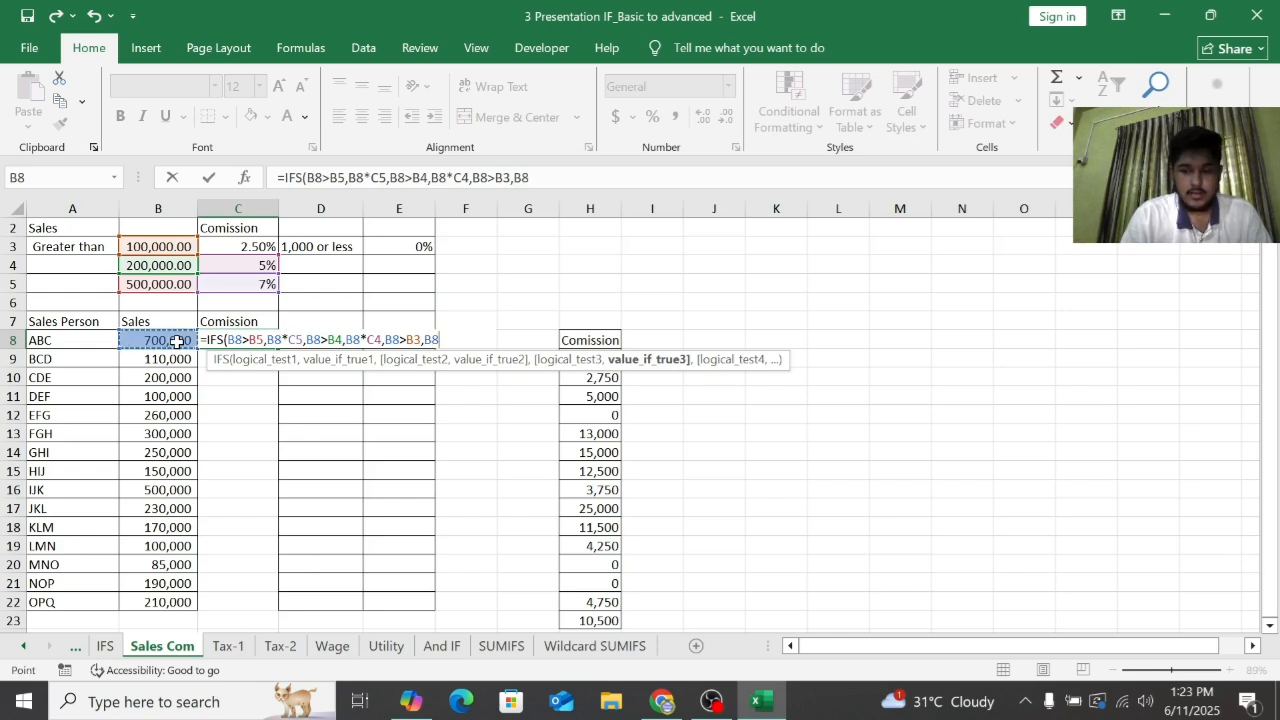
type("*")
left_click(245, 250)
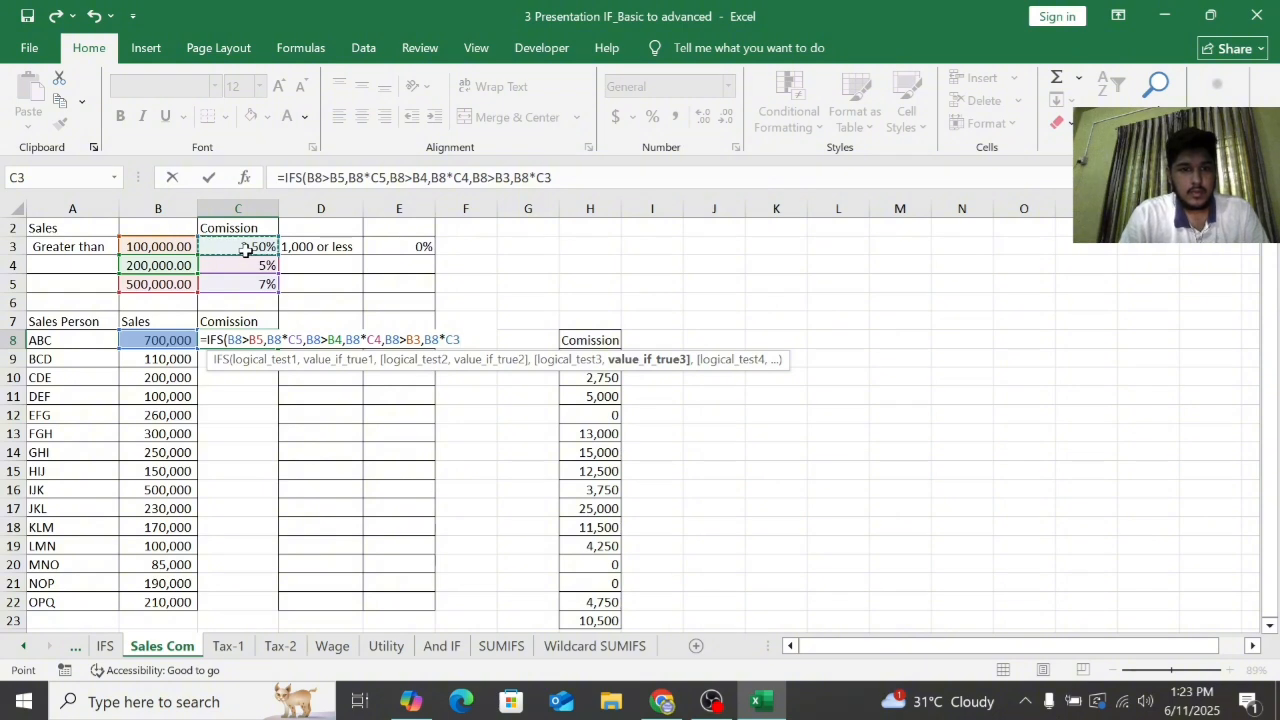
type(",")
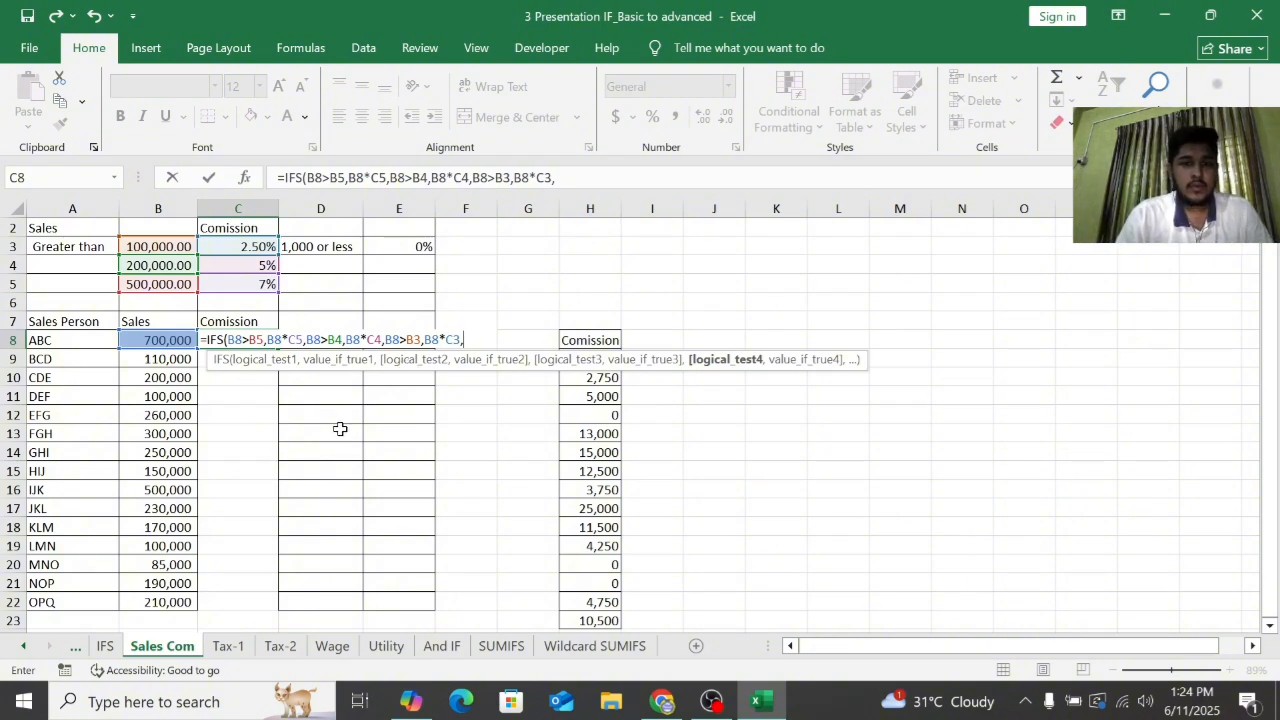
Add B8<B8=B3 as the fourth logical test in the C8 formula
left_click(175, 338)
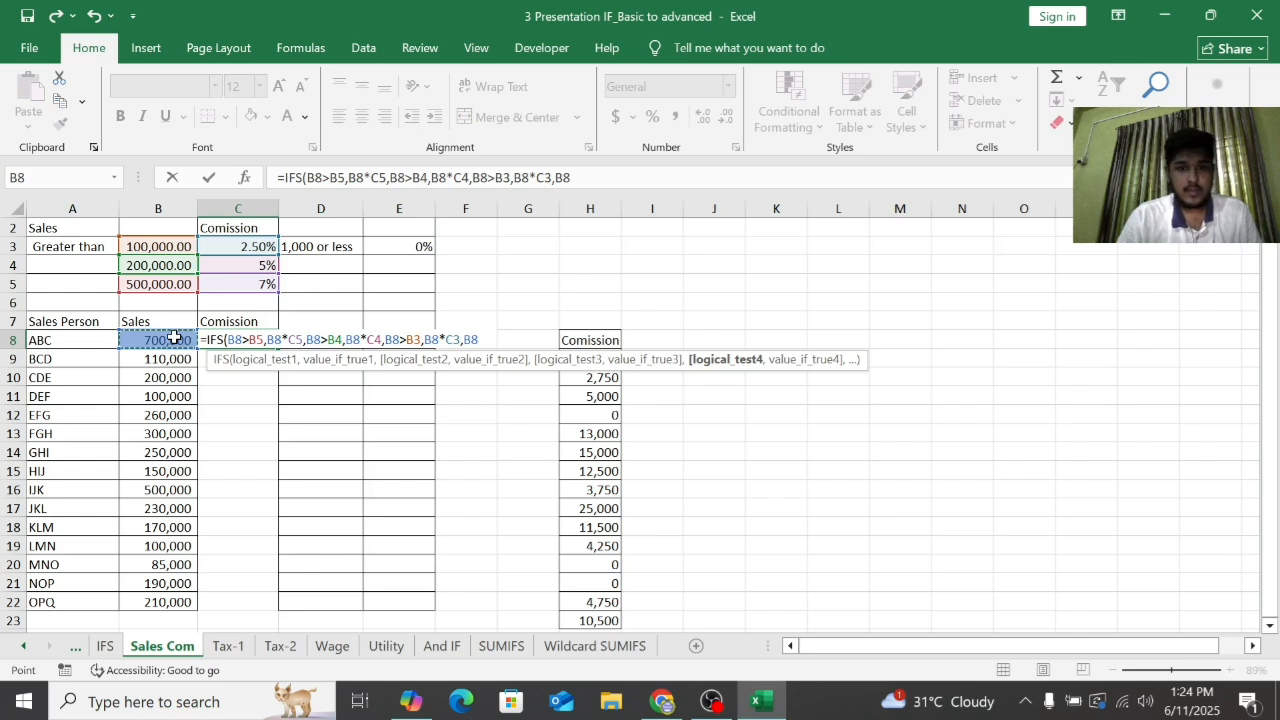
type("<")
left_click(175, 338)
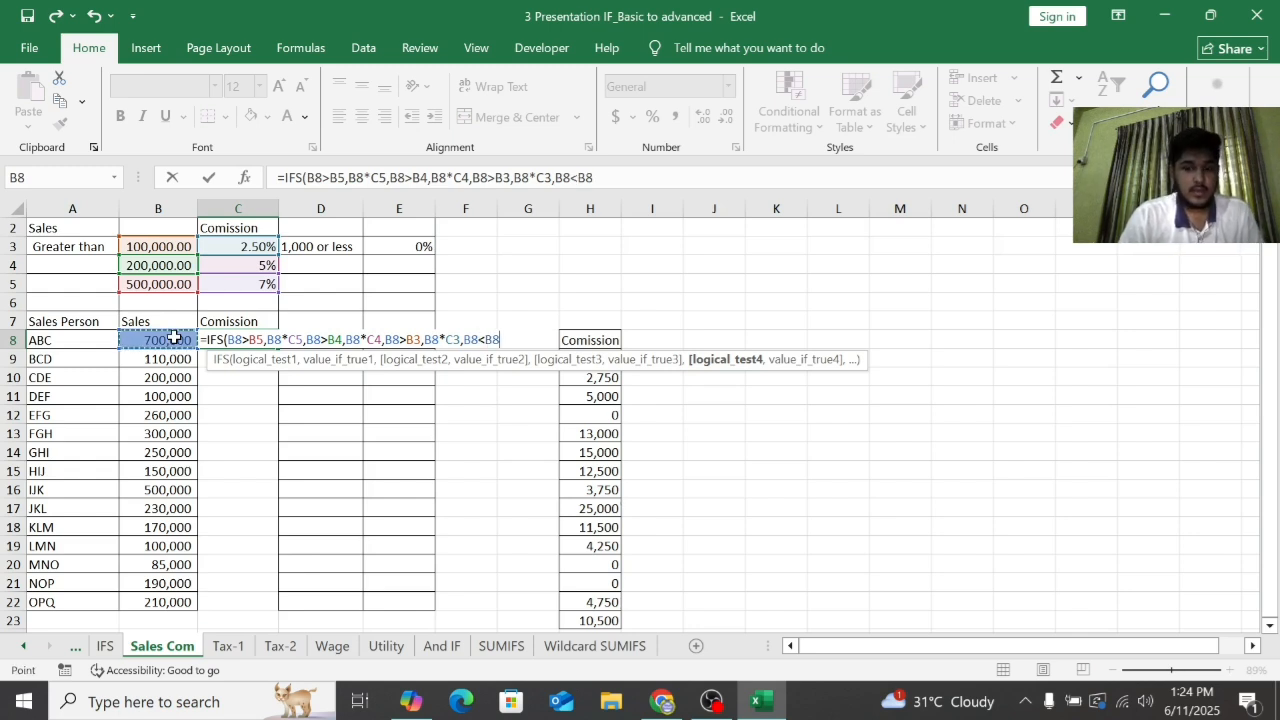
type("+")
key("BackSpace")
type("=")
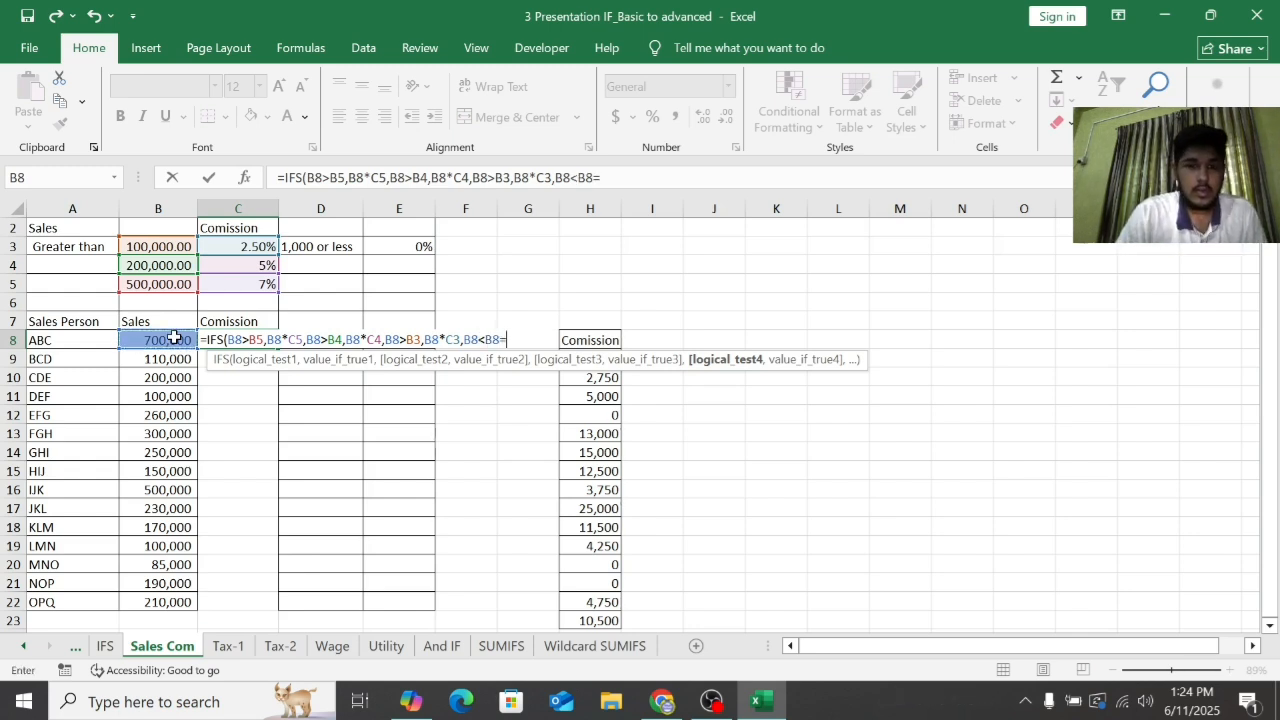
left_click(180, 246)
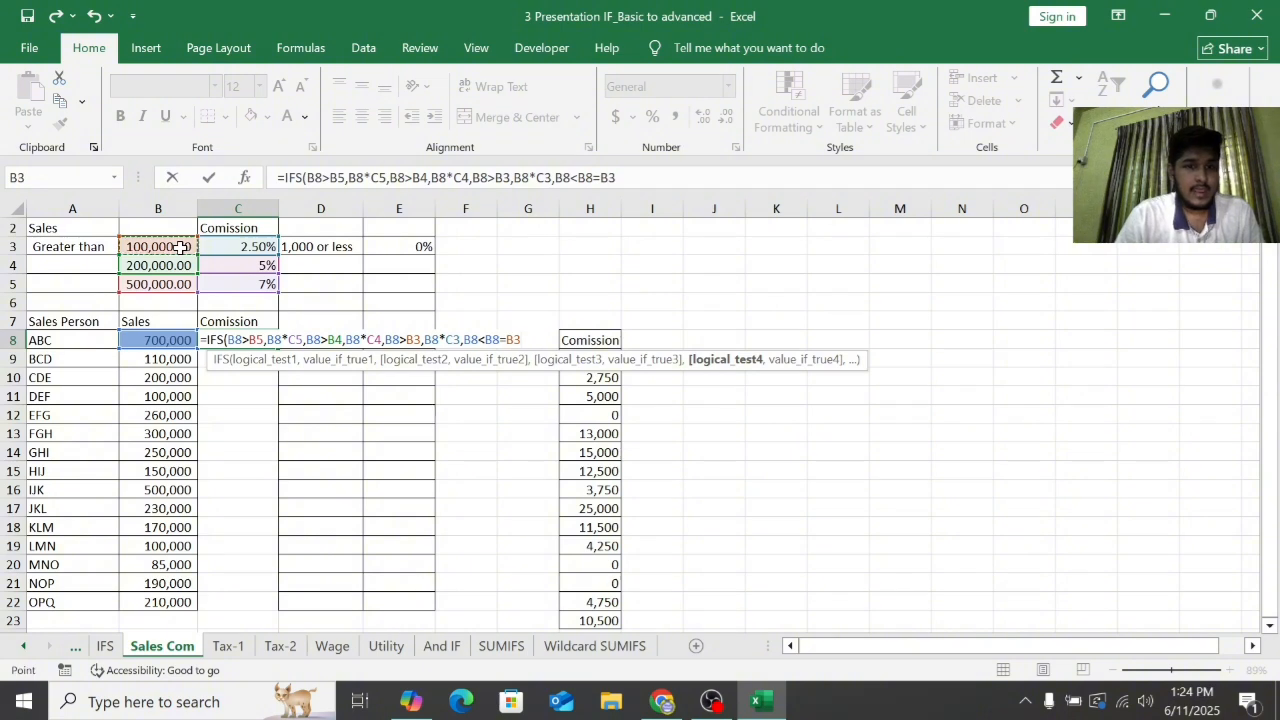
type(",")
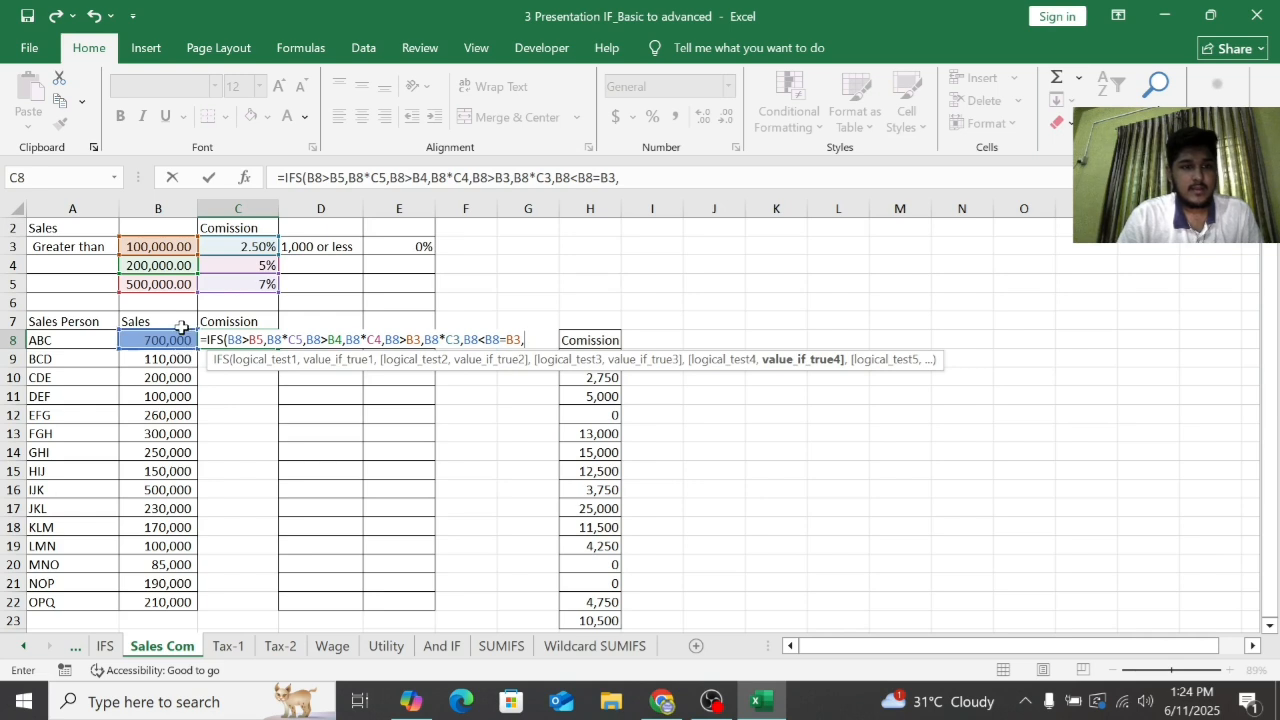
Enter B8*E3 as the result of the fourth condition and complete the C8 formula
left_click(180, 336)
type("*")
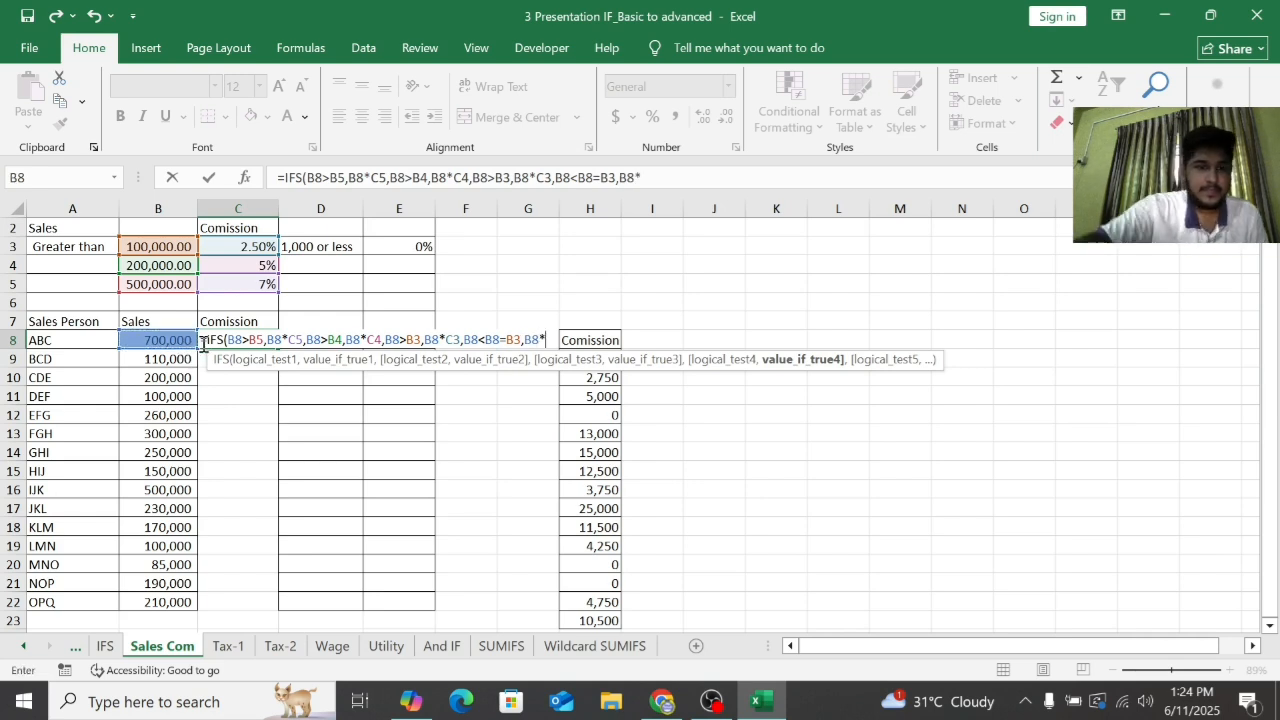
left_click(400, 249)
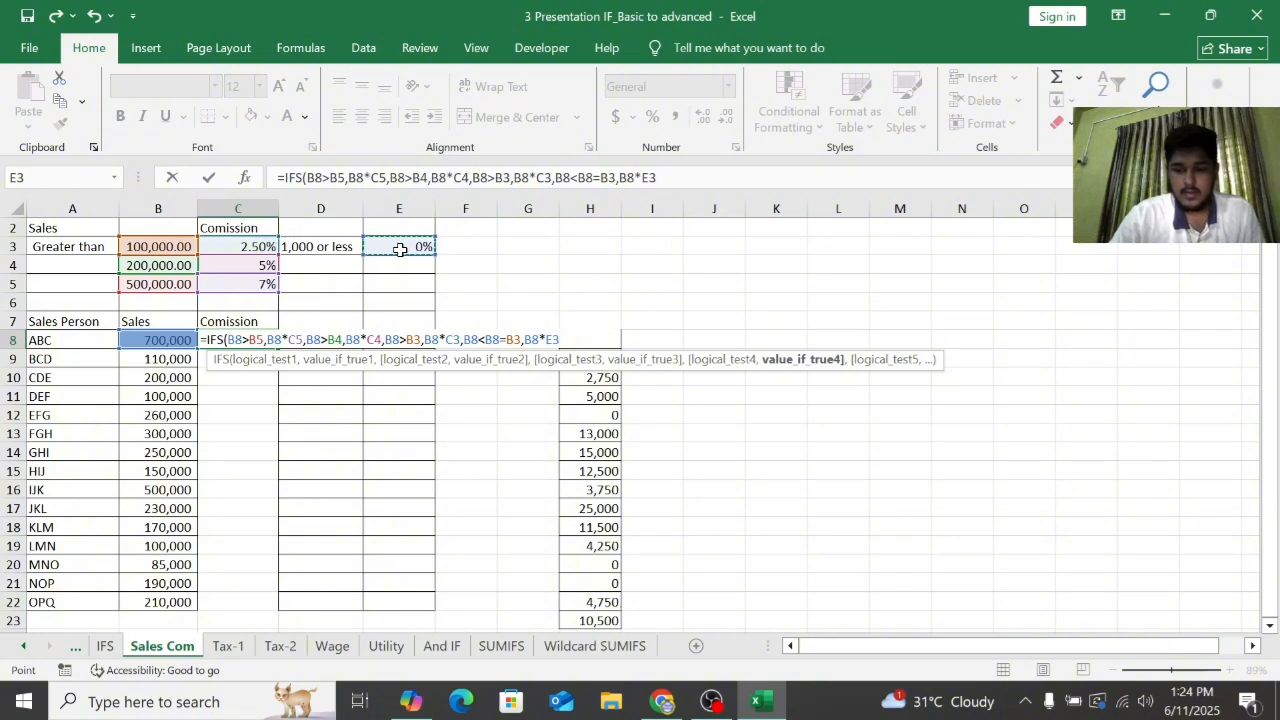
type(")")
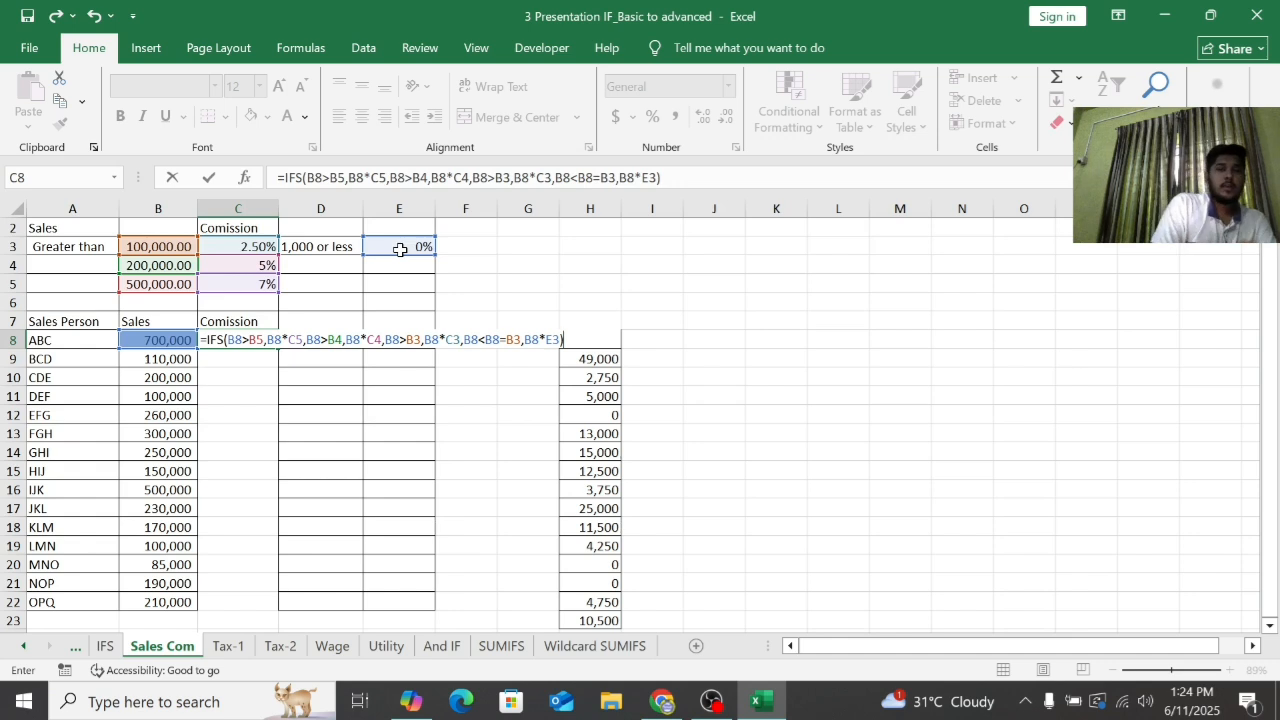
key("Return")
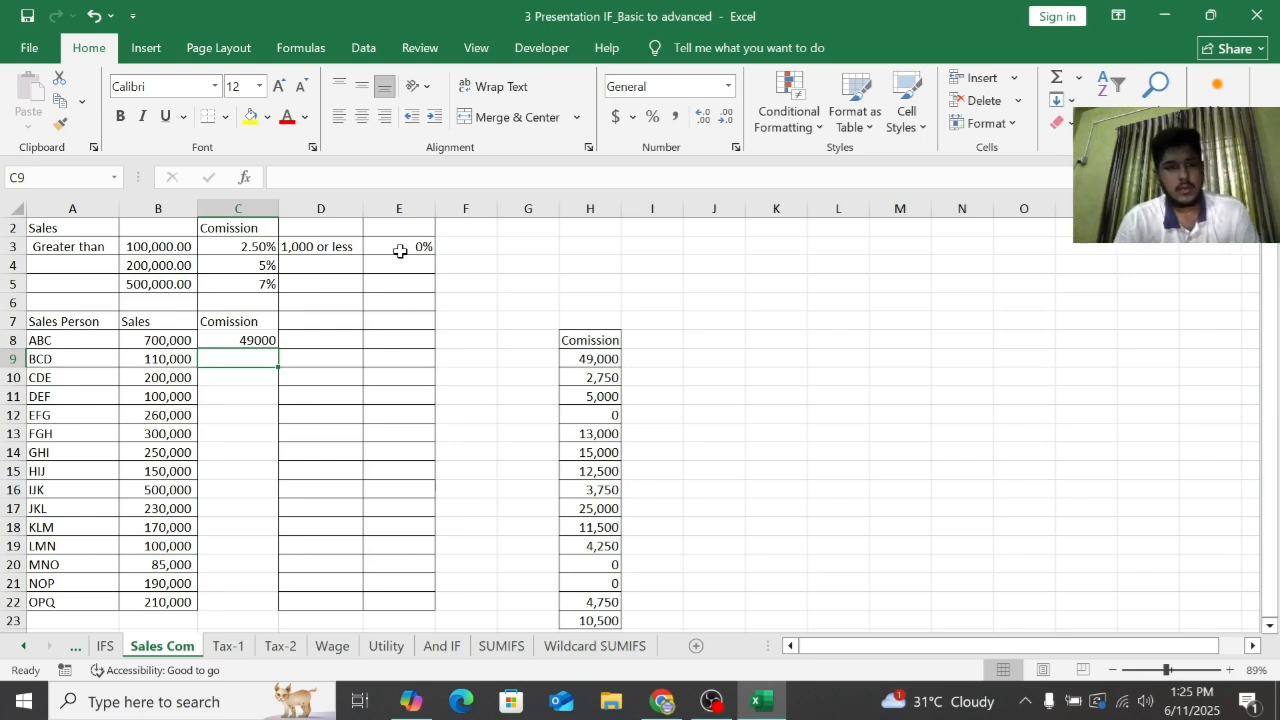
Make the B5, C5, B4 and C4 references in the C8 formula absolute
left_click(265, 342)
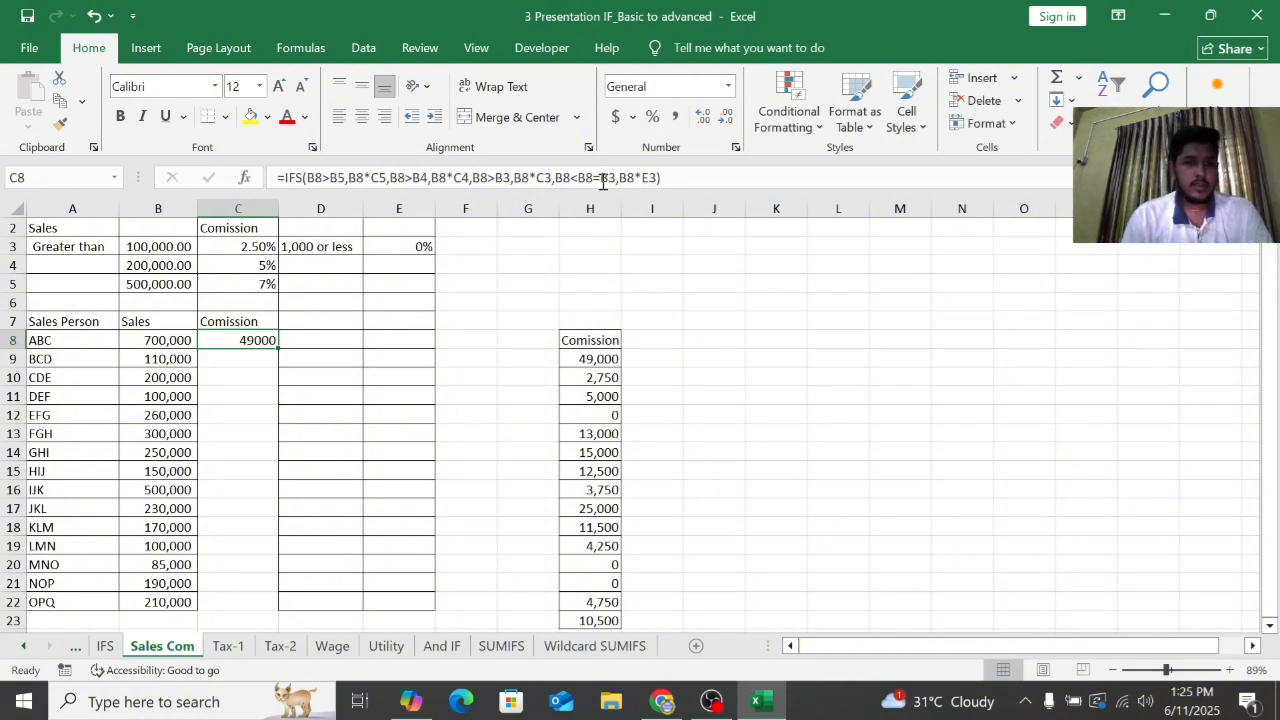
double_click(338, 178)
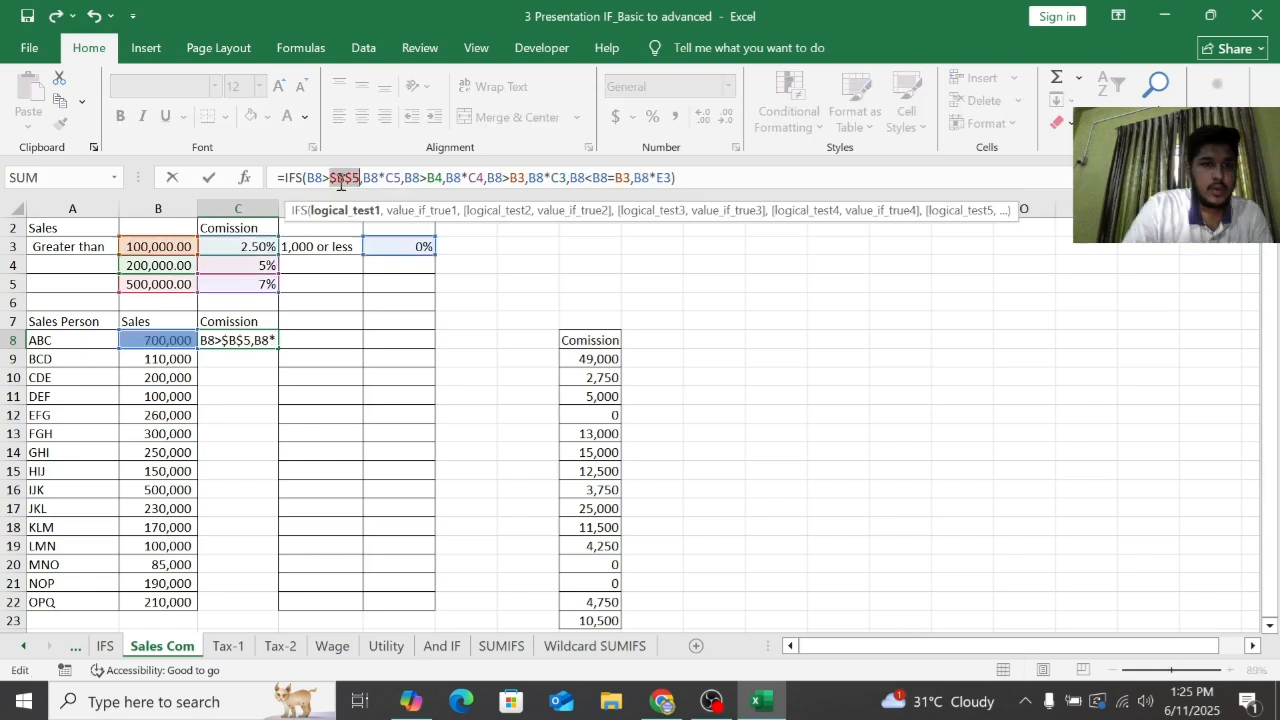
key("F4")
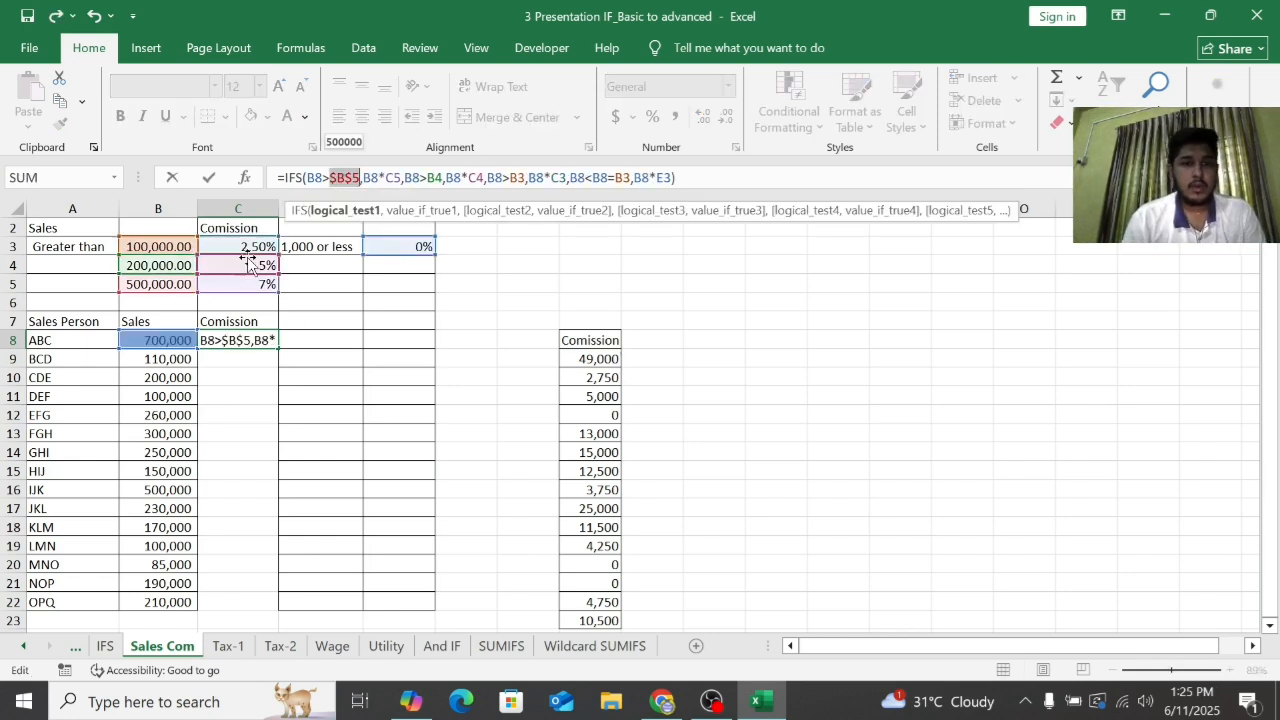
double_click(396, 178)
key("F4")
double_click(447, 178)
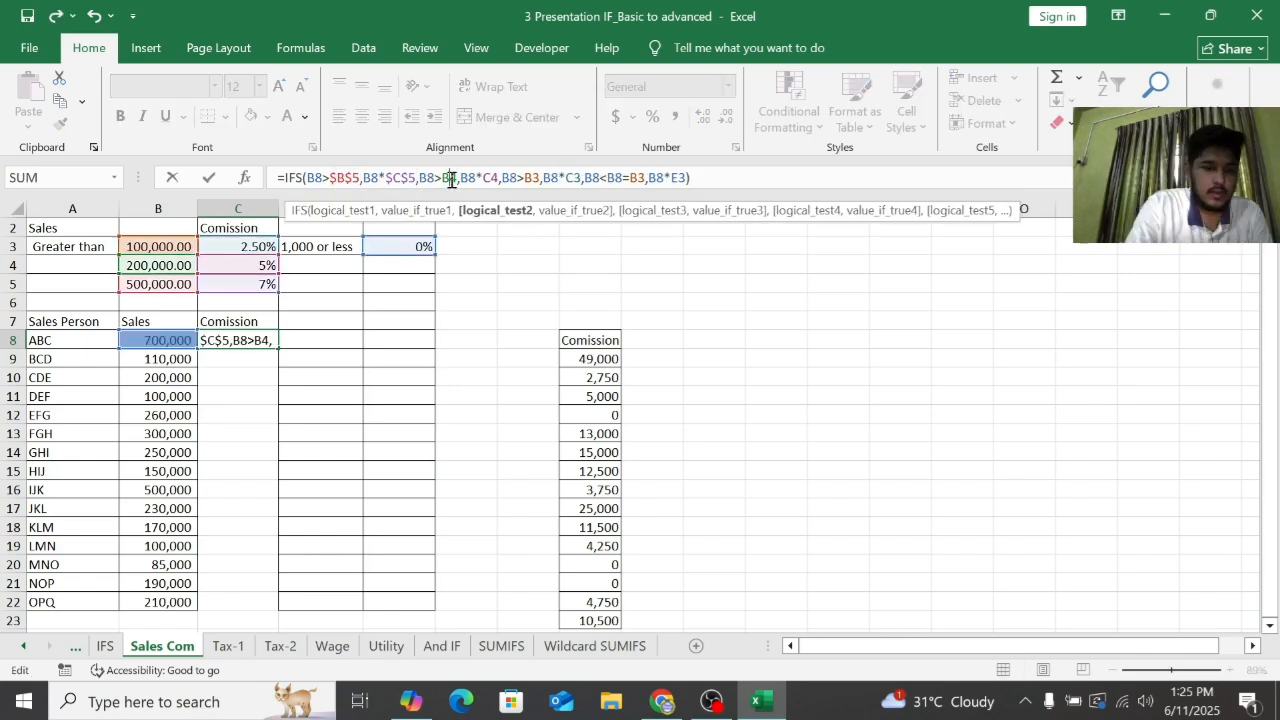
key("F4")
double_click(507, 178)
key("F4")
Make the B3, C3 and E3 references in the C8 formula absolute and correct the fourth test to B8<=$B$3
double_click(561, 178)
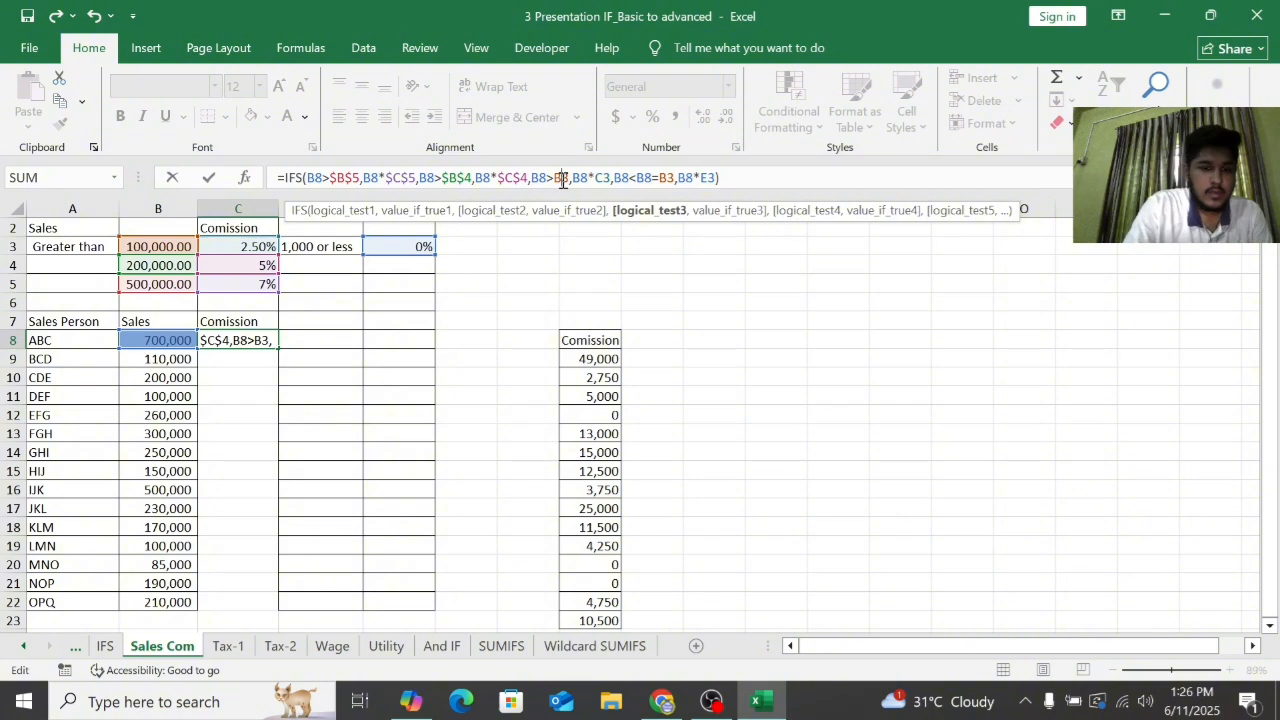
key("F4")
double_click(618, 178)
key("F4")
double_click(672, 178)
key("F4")
double_click(752, 178)
key("F4")
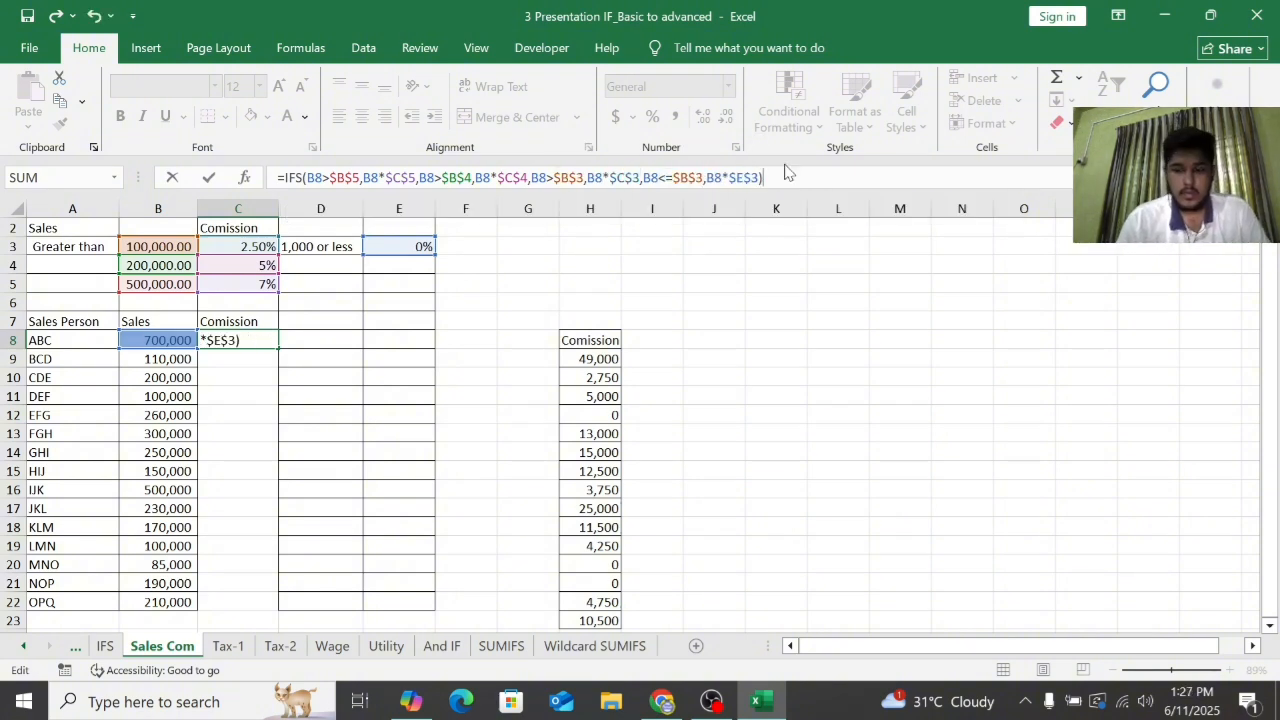
key("Return")
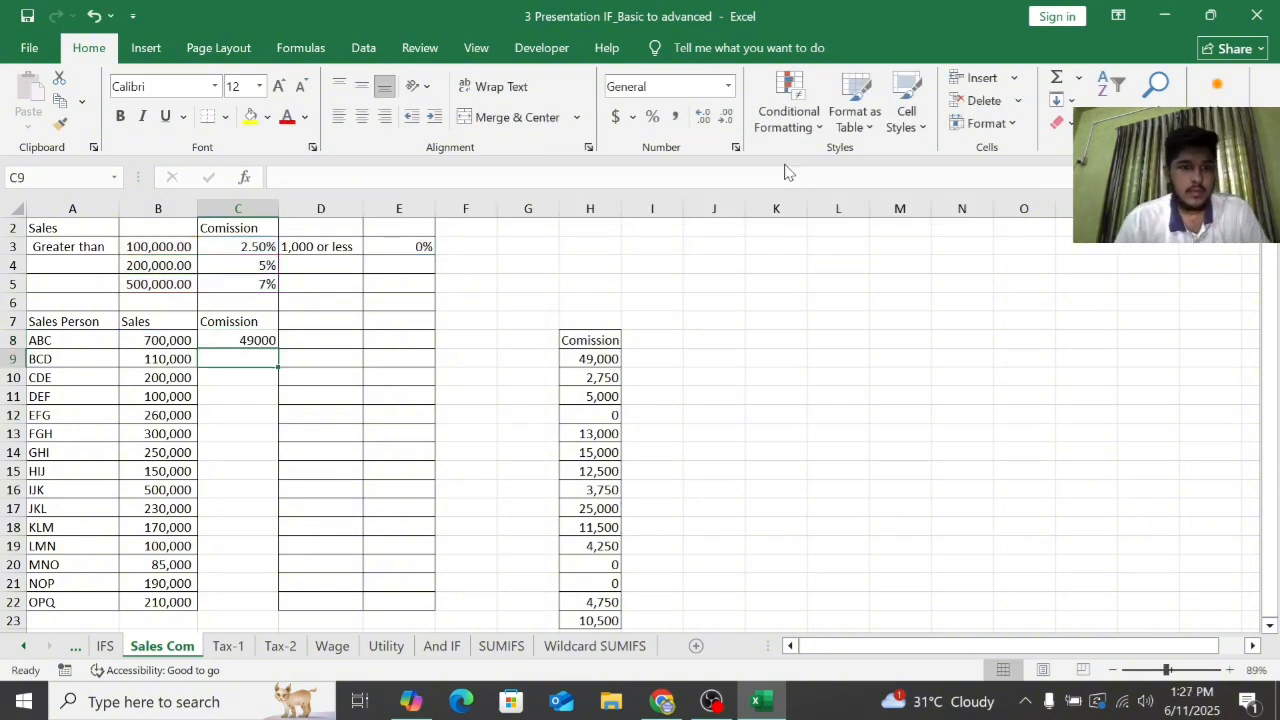
Fill the C8 commission formula down to C22 and format the range with thousands separators and no decimals
left_click(272, 338)
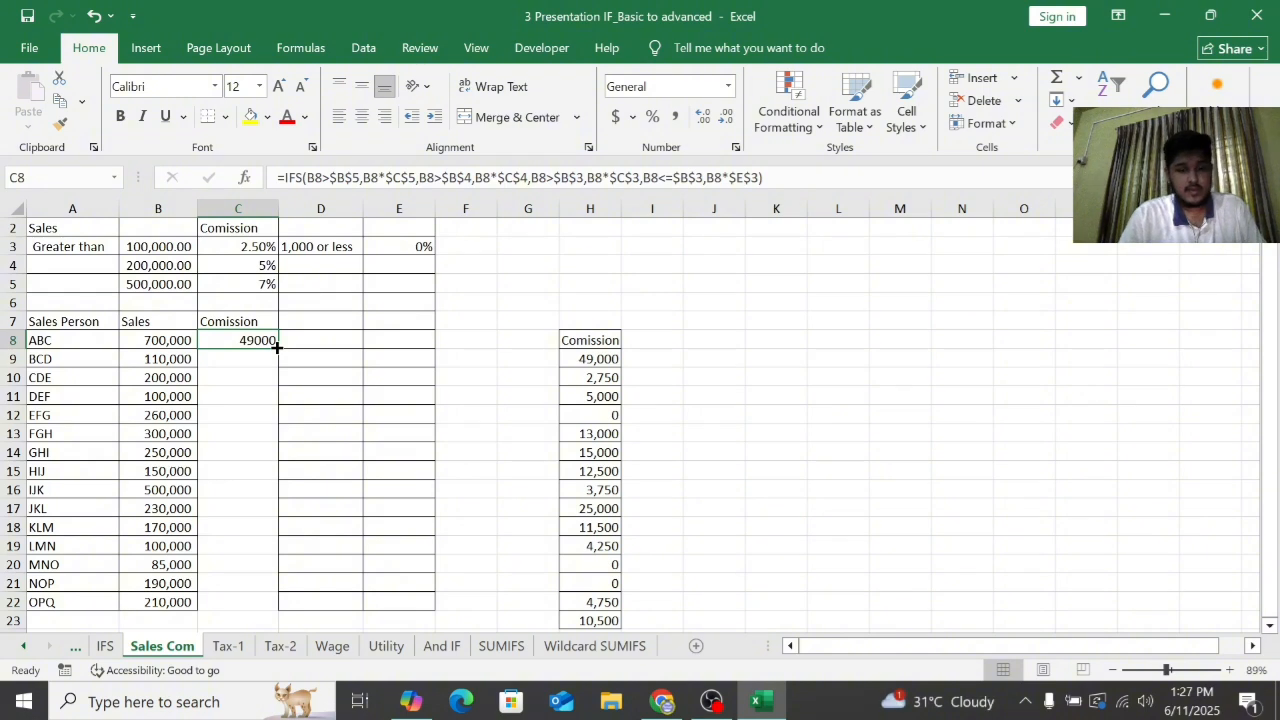
left_click_drag(277, 347, 267, 538)
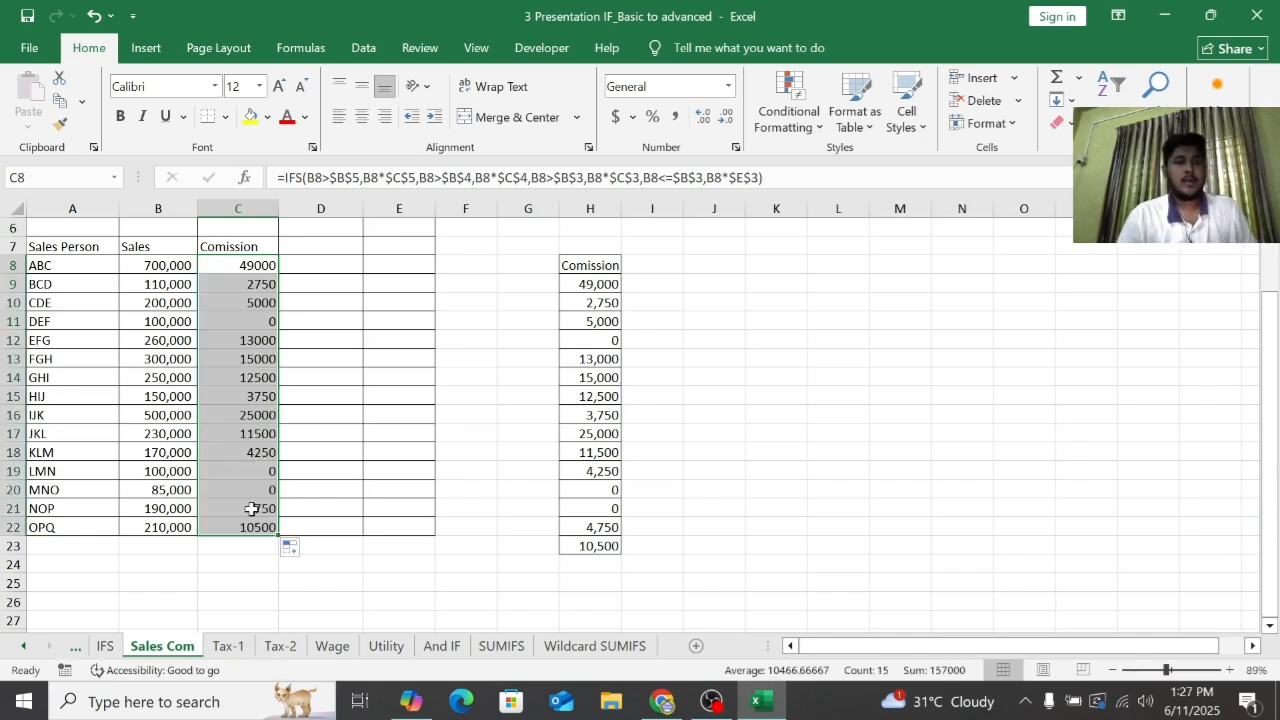
left_click(675, 117)
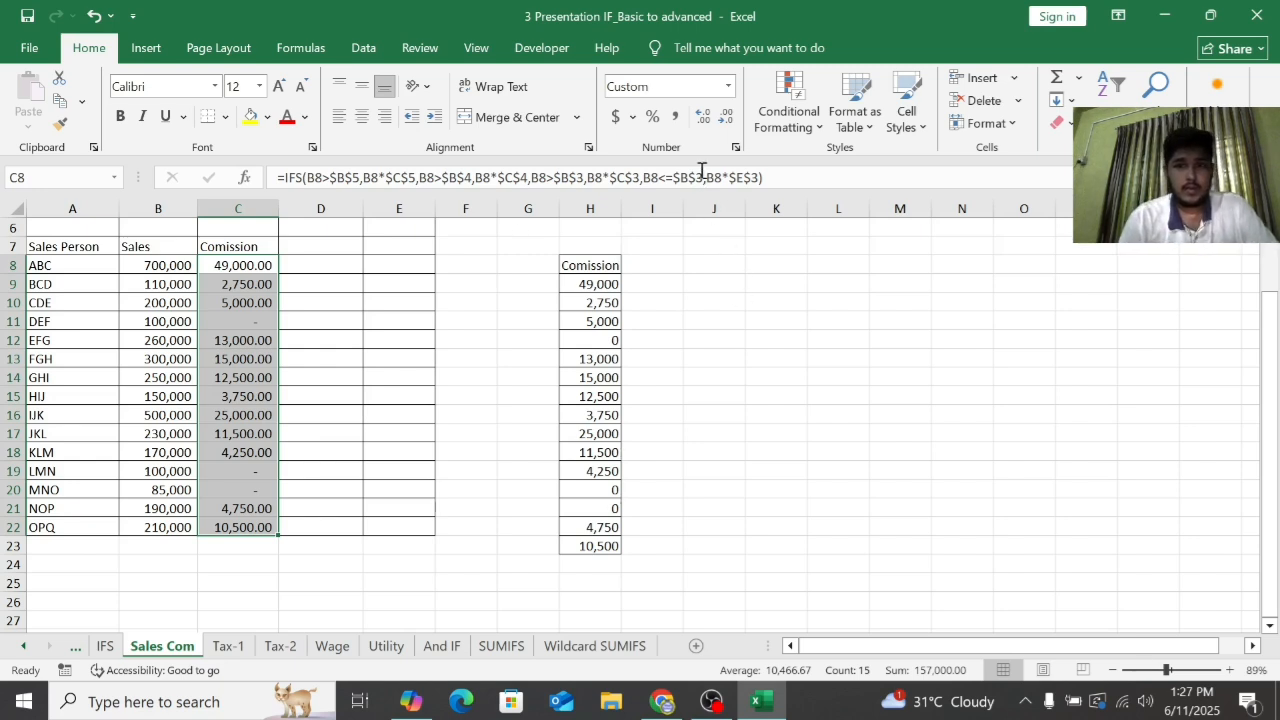
left_click(725, 120)
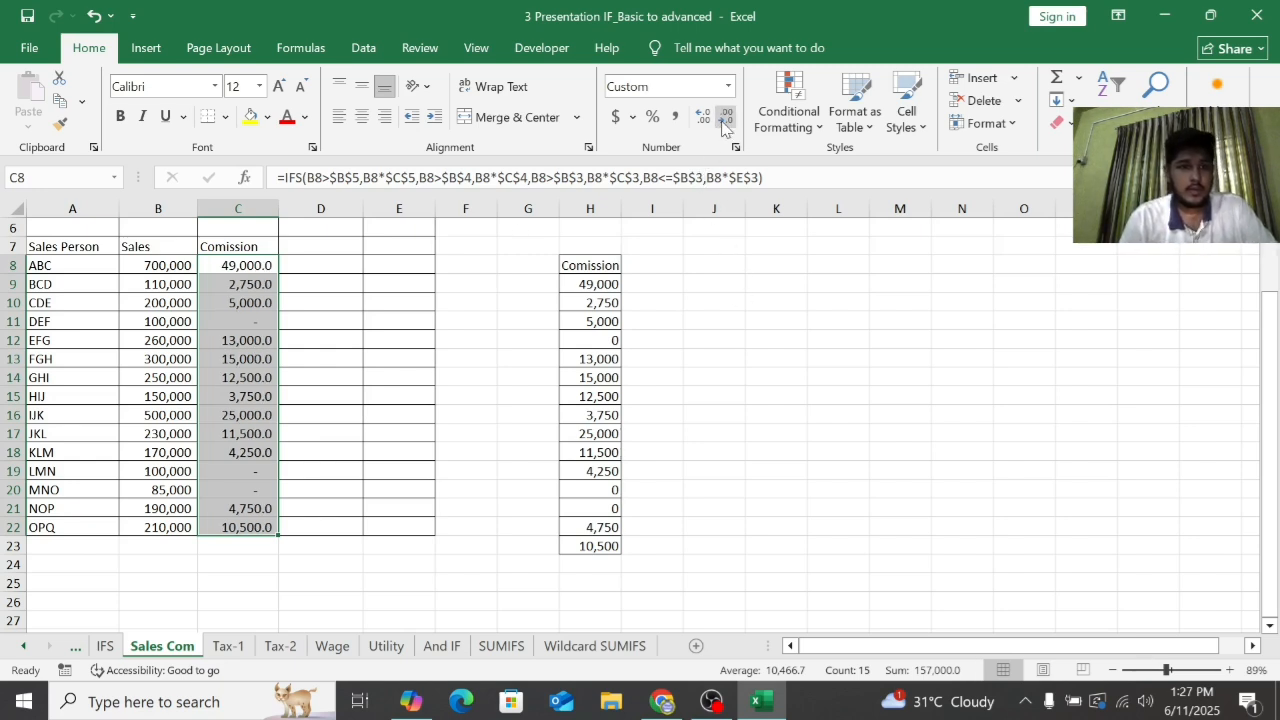
left_click(725, 120)
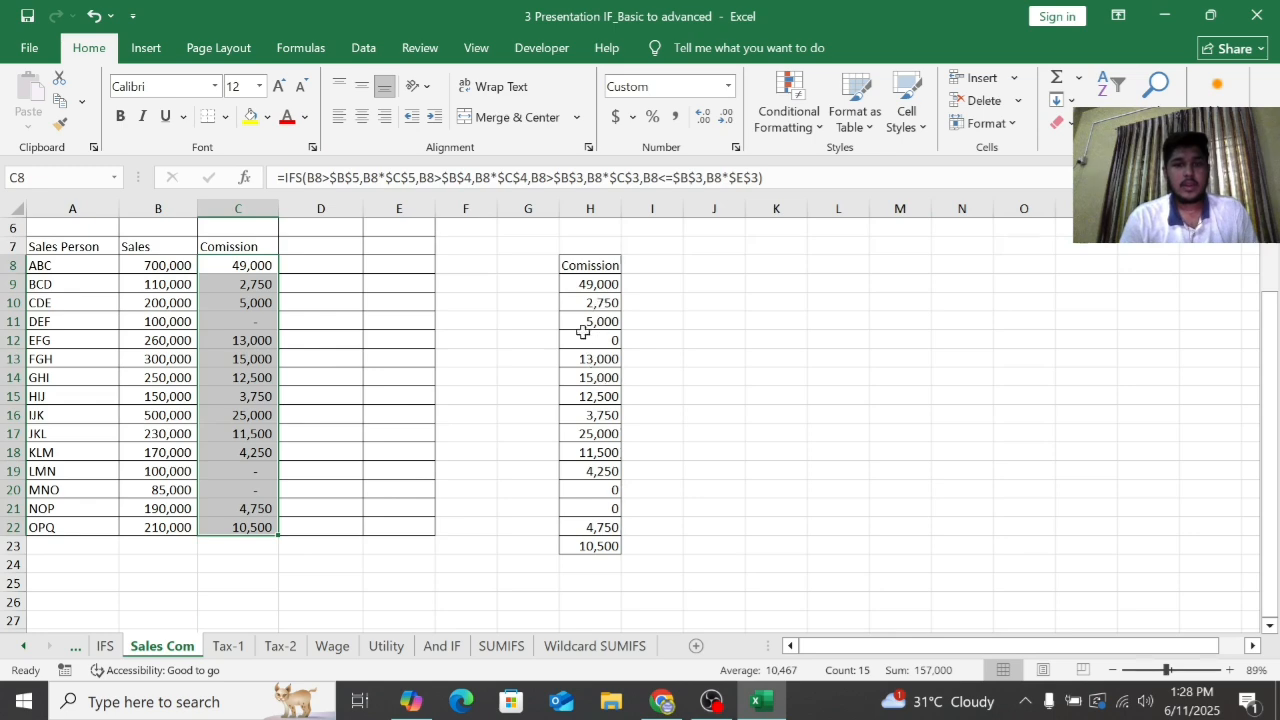
left_click(328, 418)
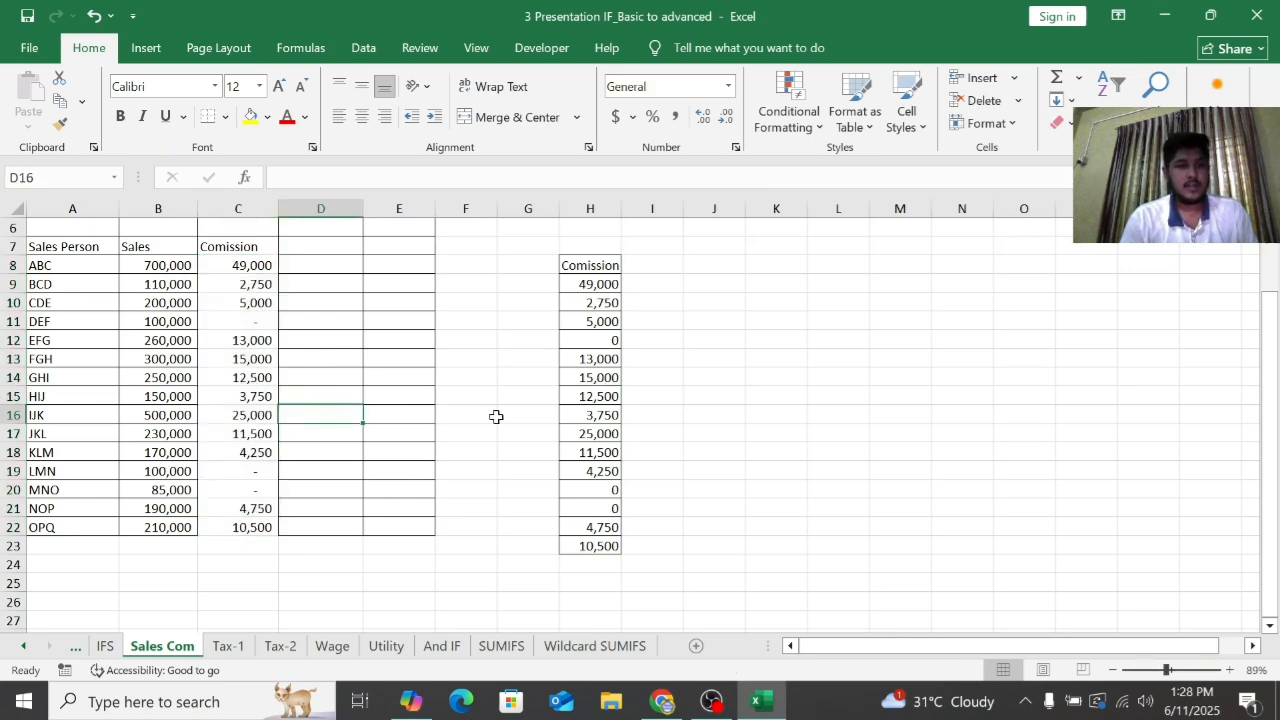
scroll(496, 416, "up", 2)
scroll(496, 416, "down", 2)
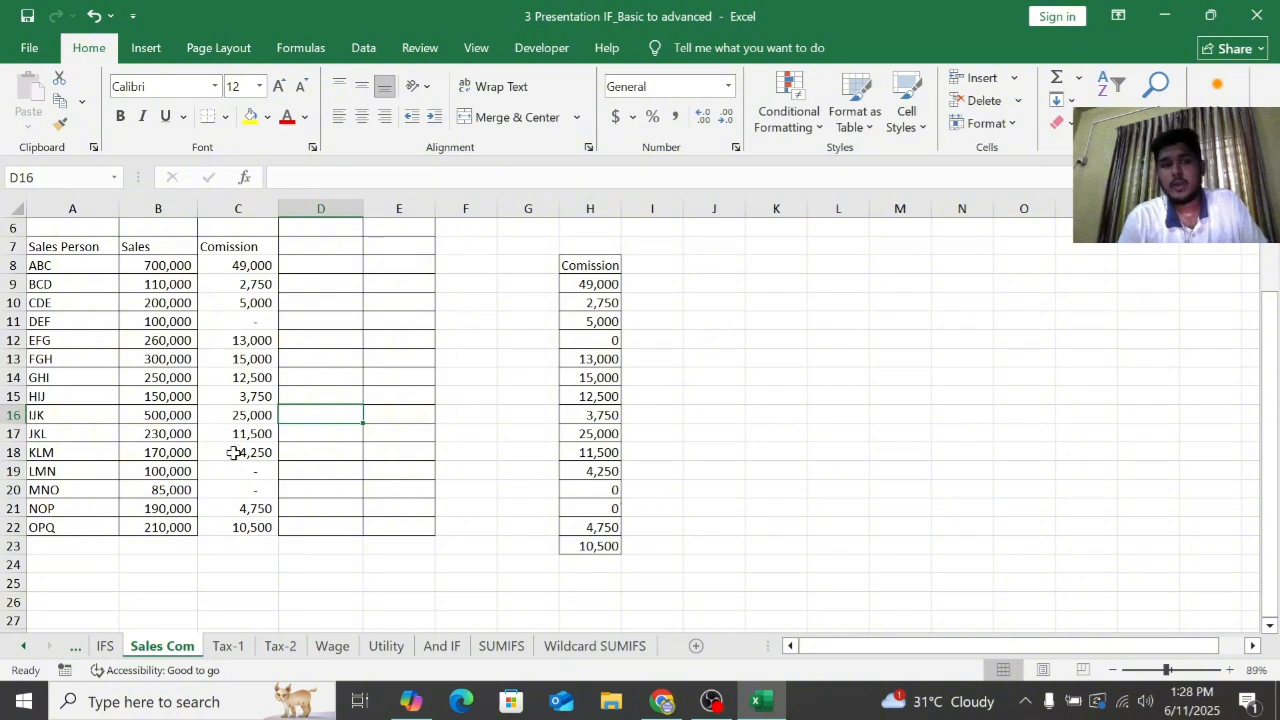
scroll(190, 443, "up", 2)
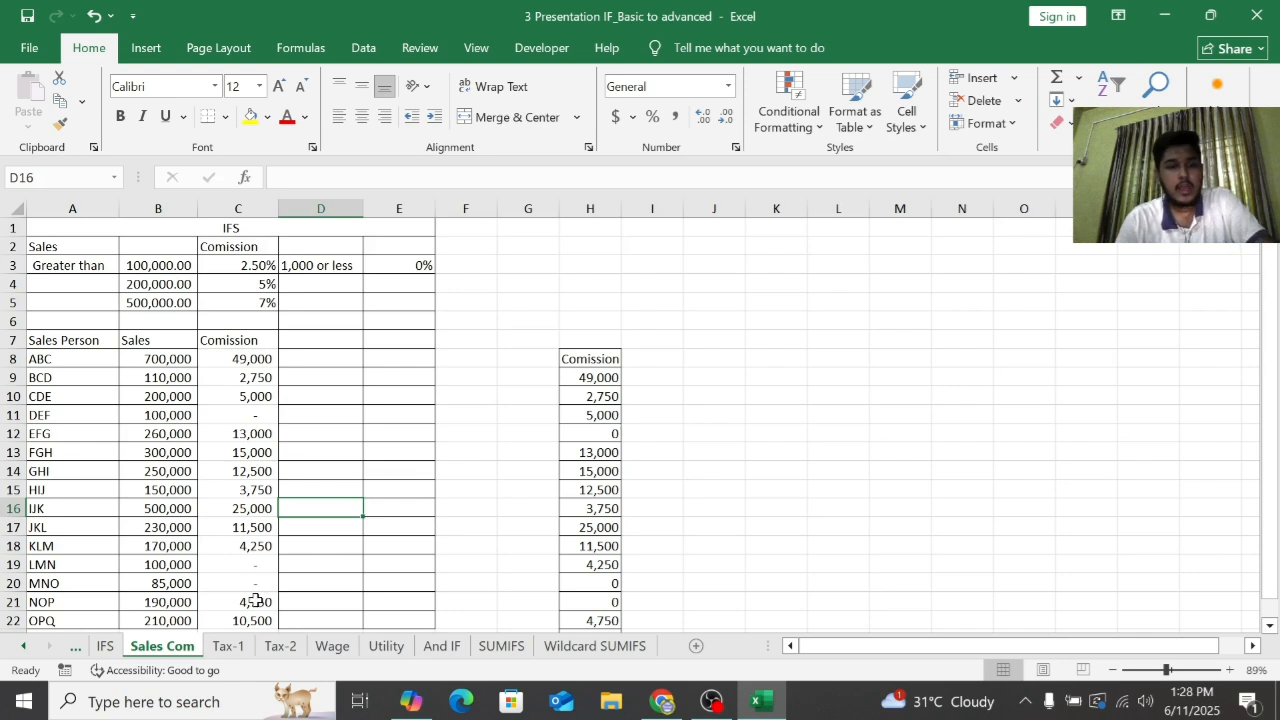
Open the Tax-1 sheet and examine its tax brackets, rates and client income table
left_click(229, 645)
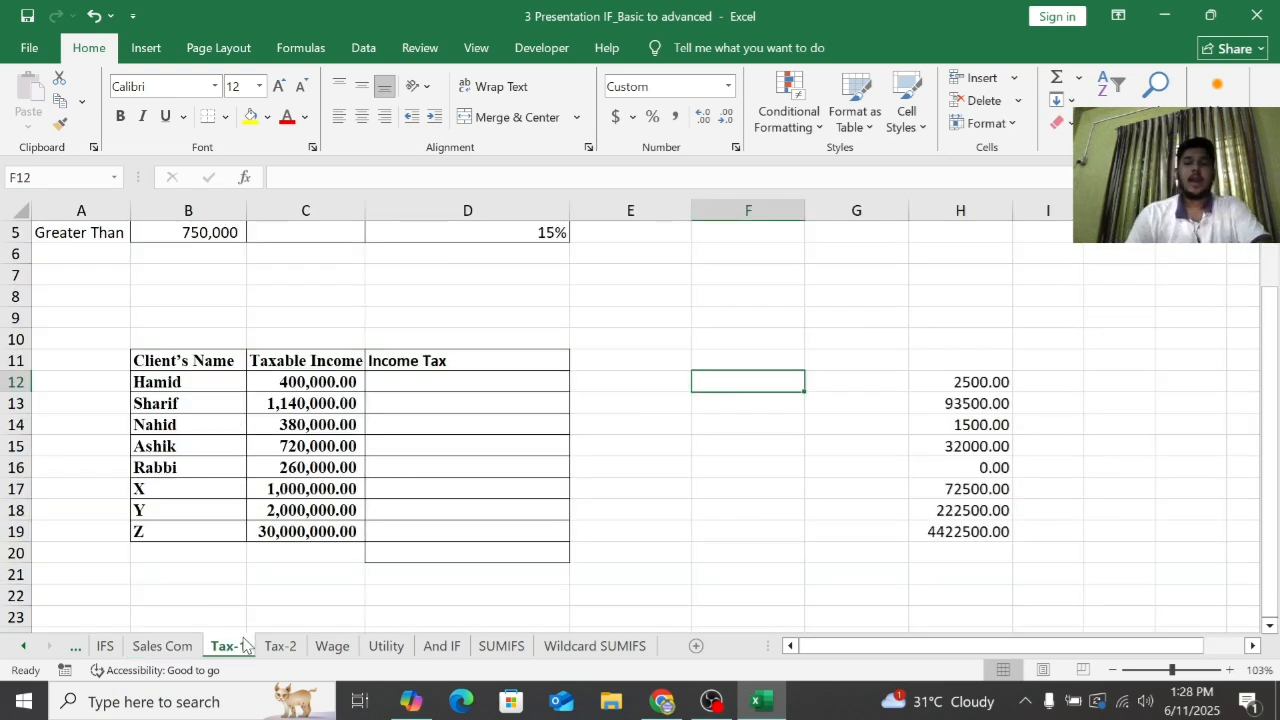
scroll(351, 440, "up", 2)
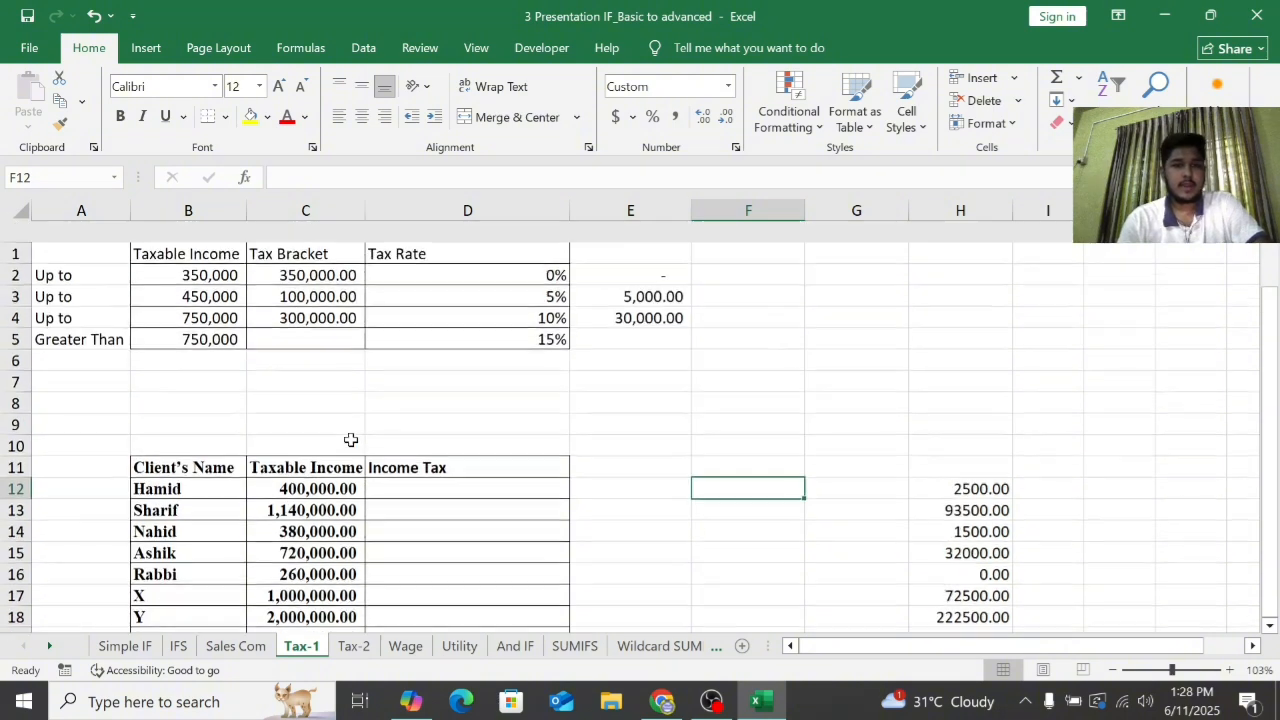
scroll(351, 440, "down", 1)
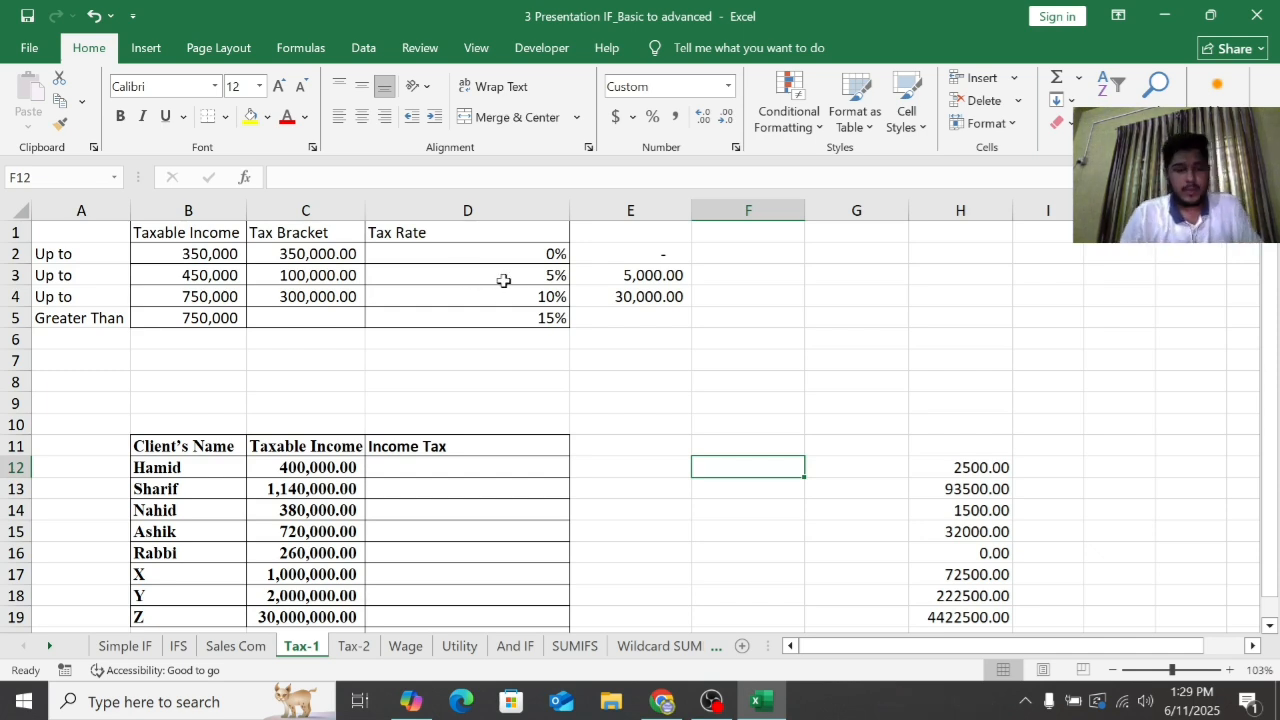
scroll(358, 460, "down", 1)
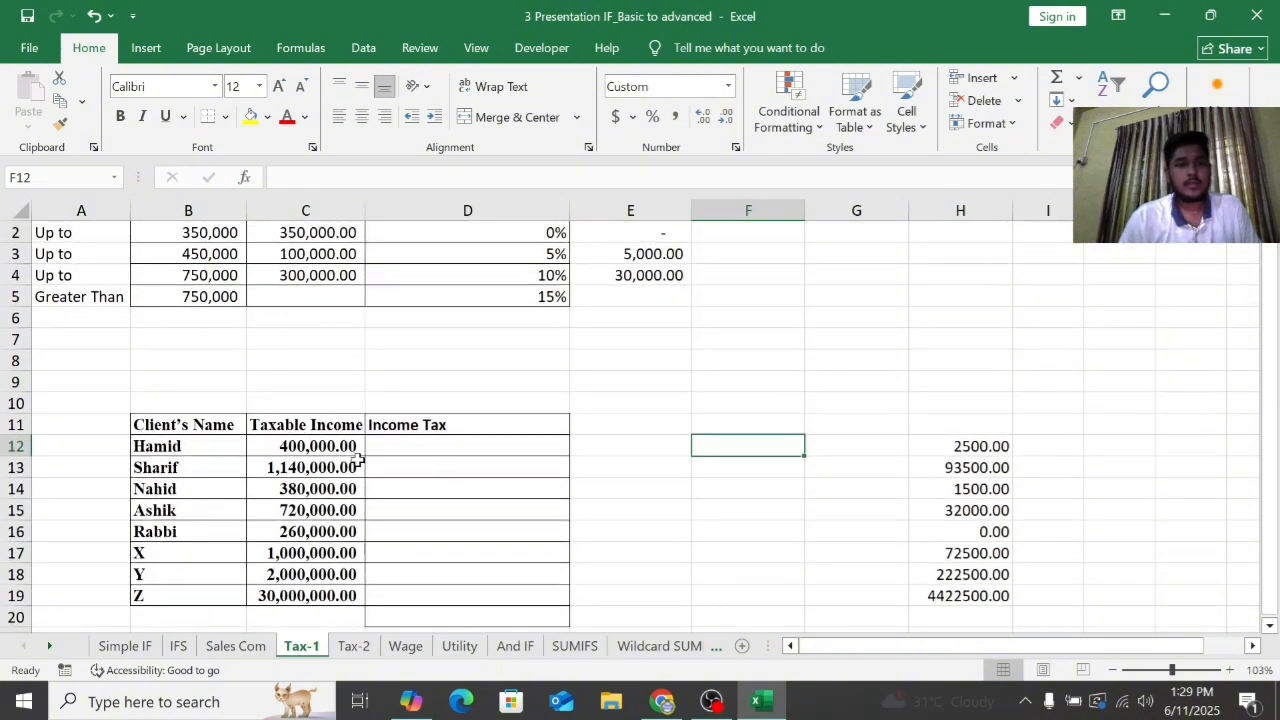
Start an IFS formula in Income Tax cell D12 with the first logical test C12>B5
left_click(430, 443)
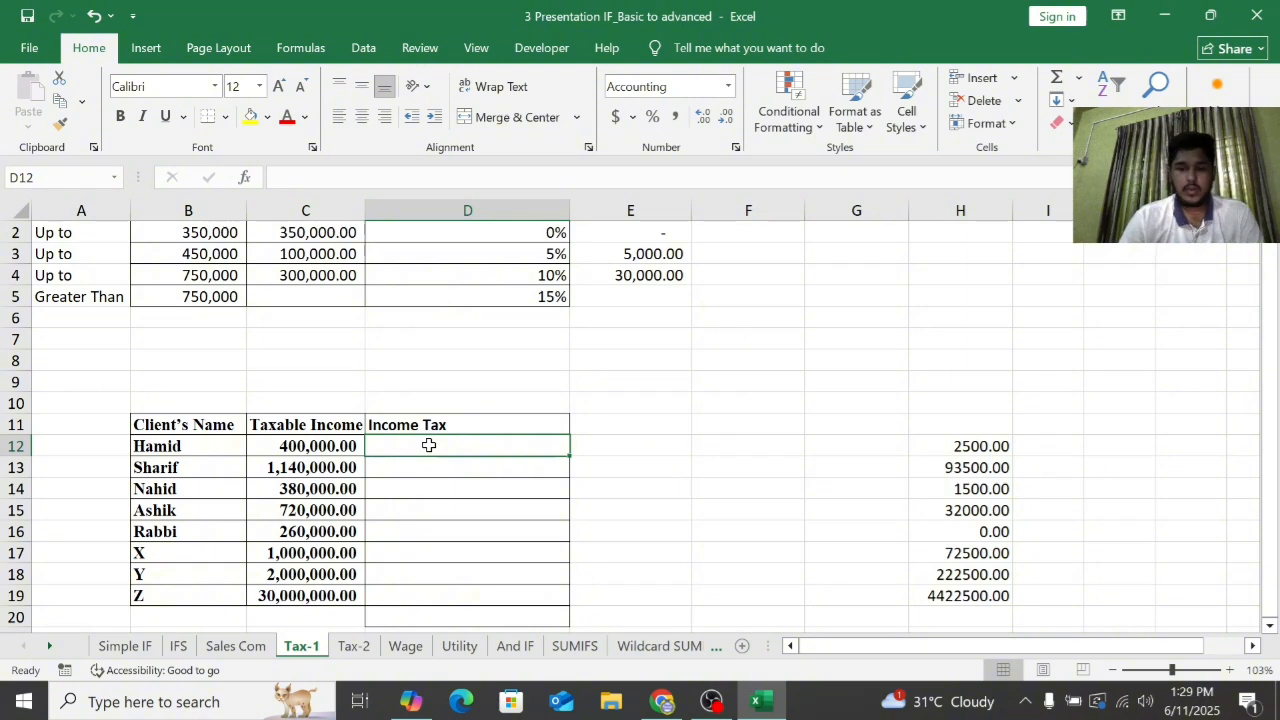
type("=")
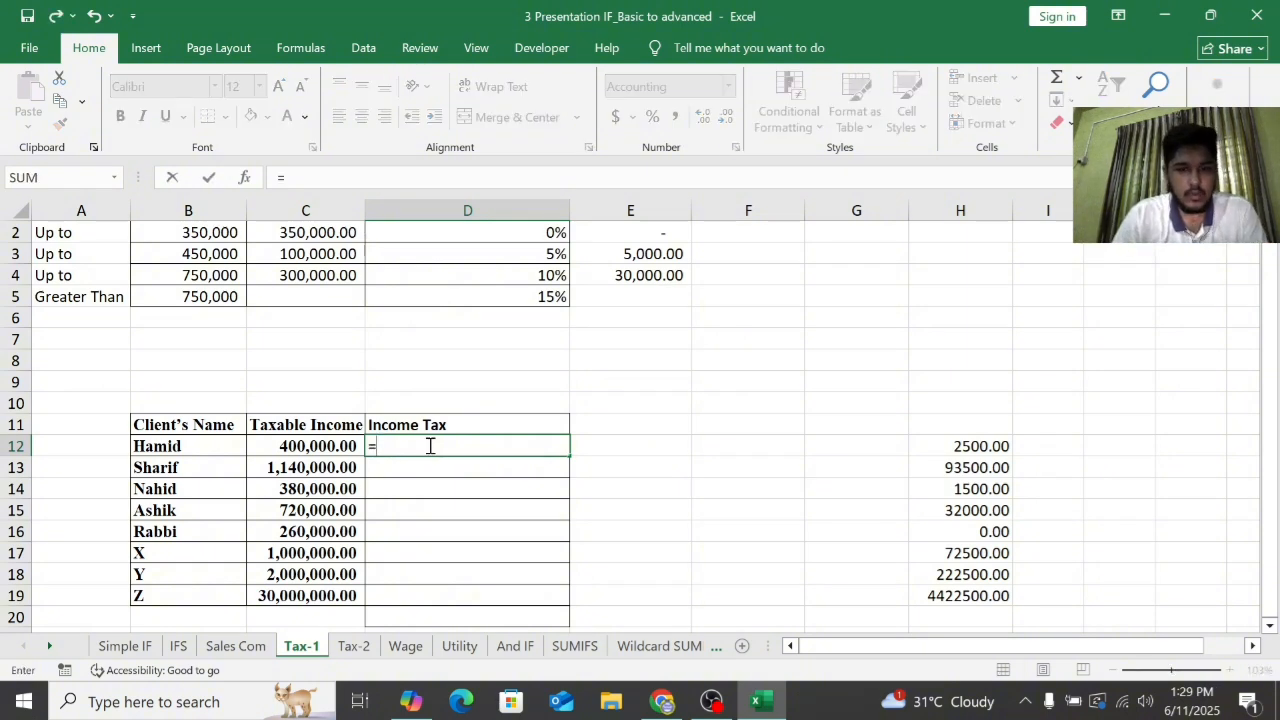
type("ifs")
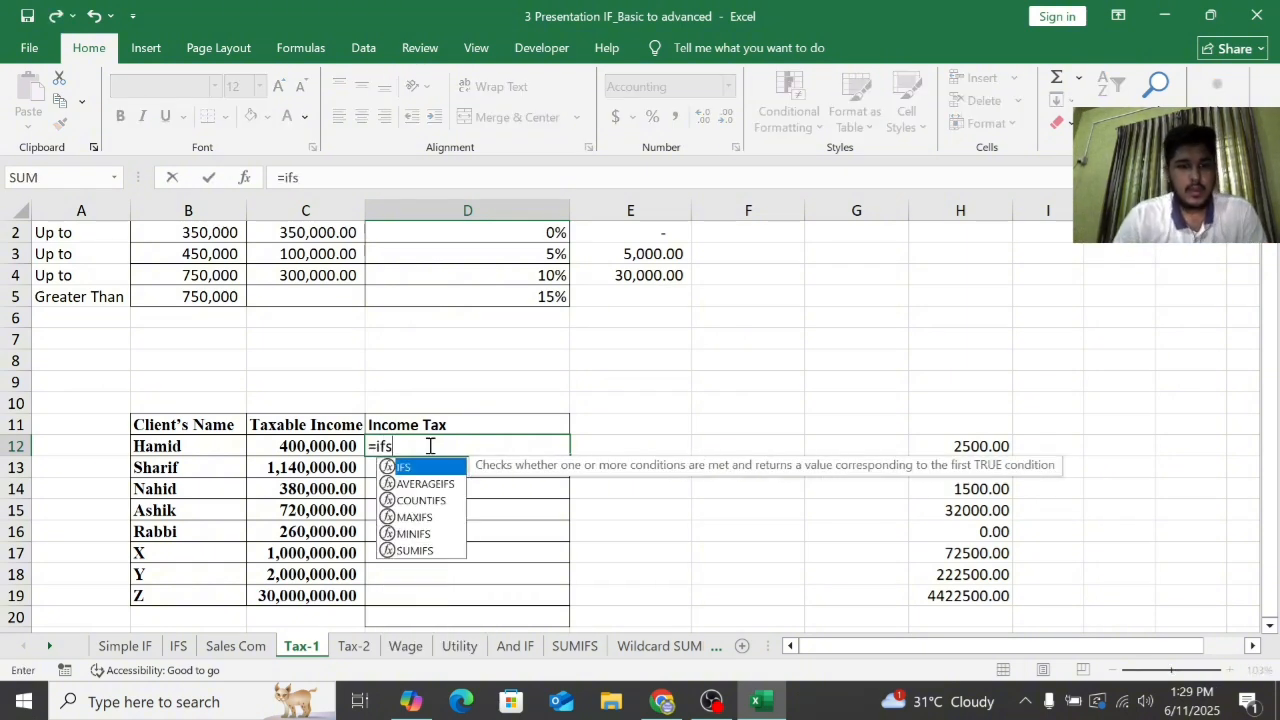
key("Tab")
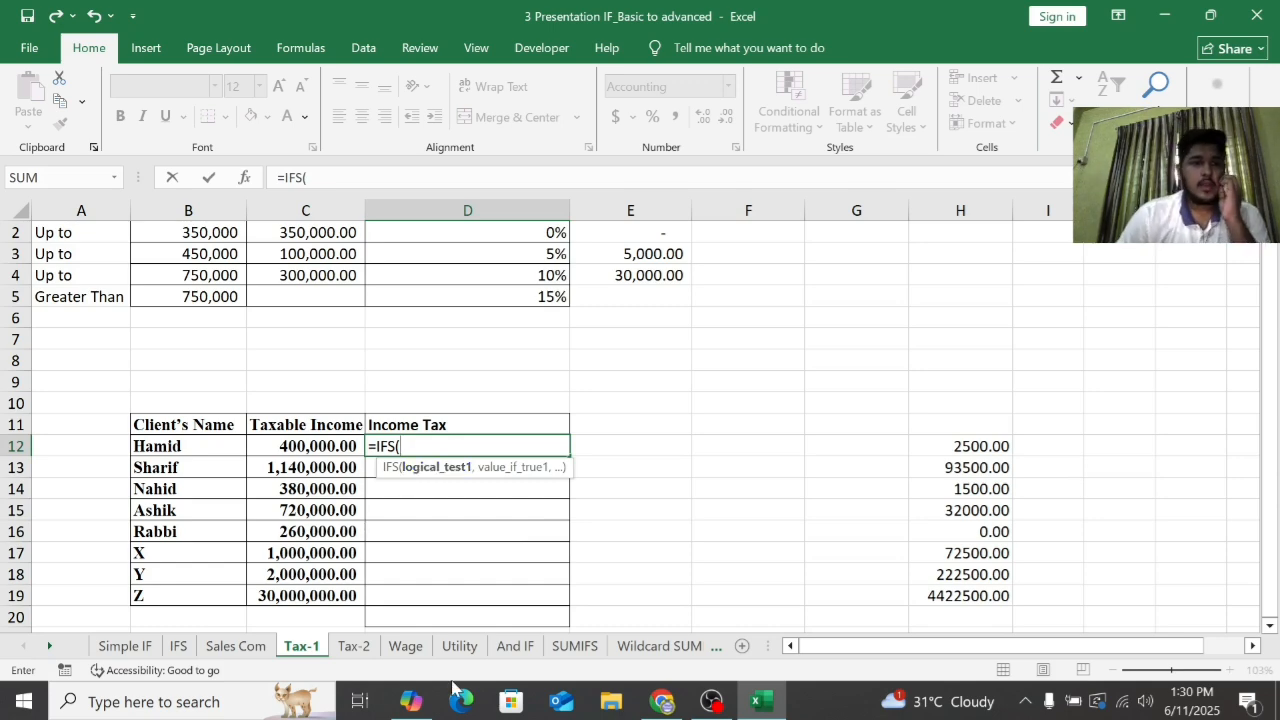
scroll(414, 360, "up", 1)
scroll(414, 360, "down", 1)
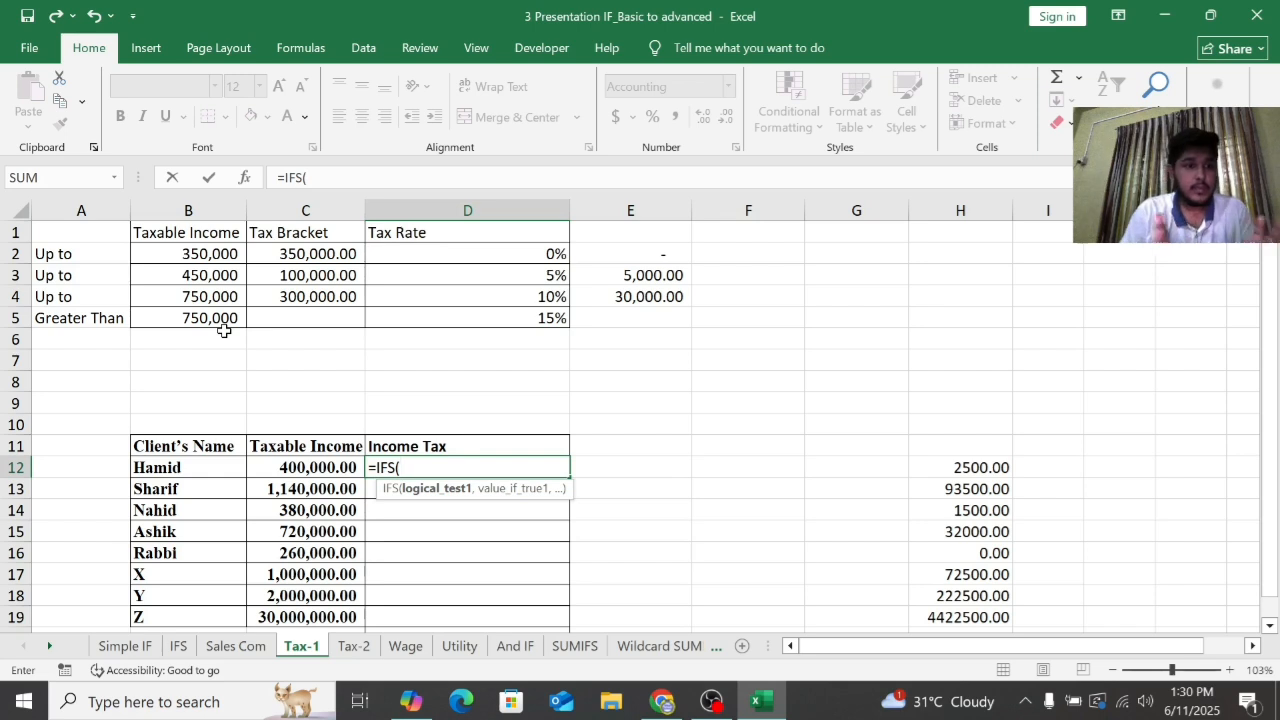
left_click(280, 470)
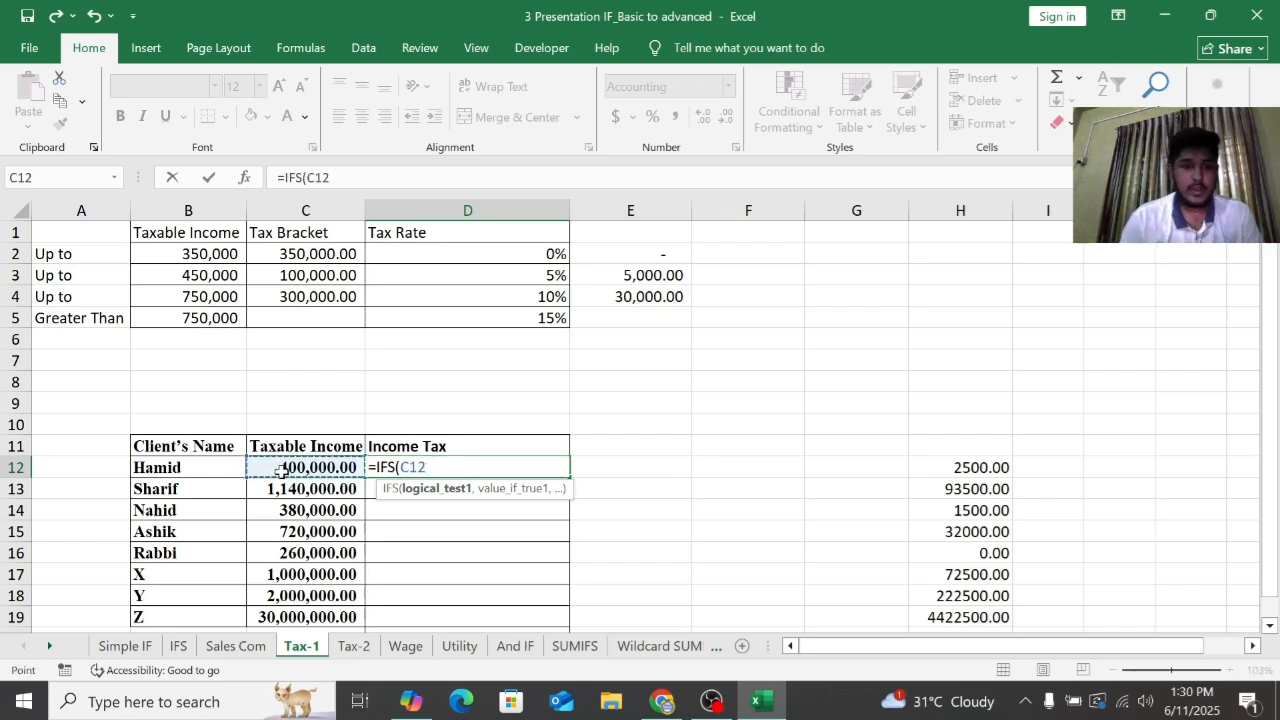
type(">")
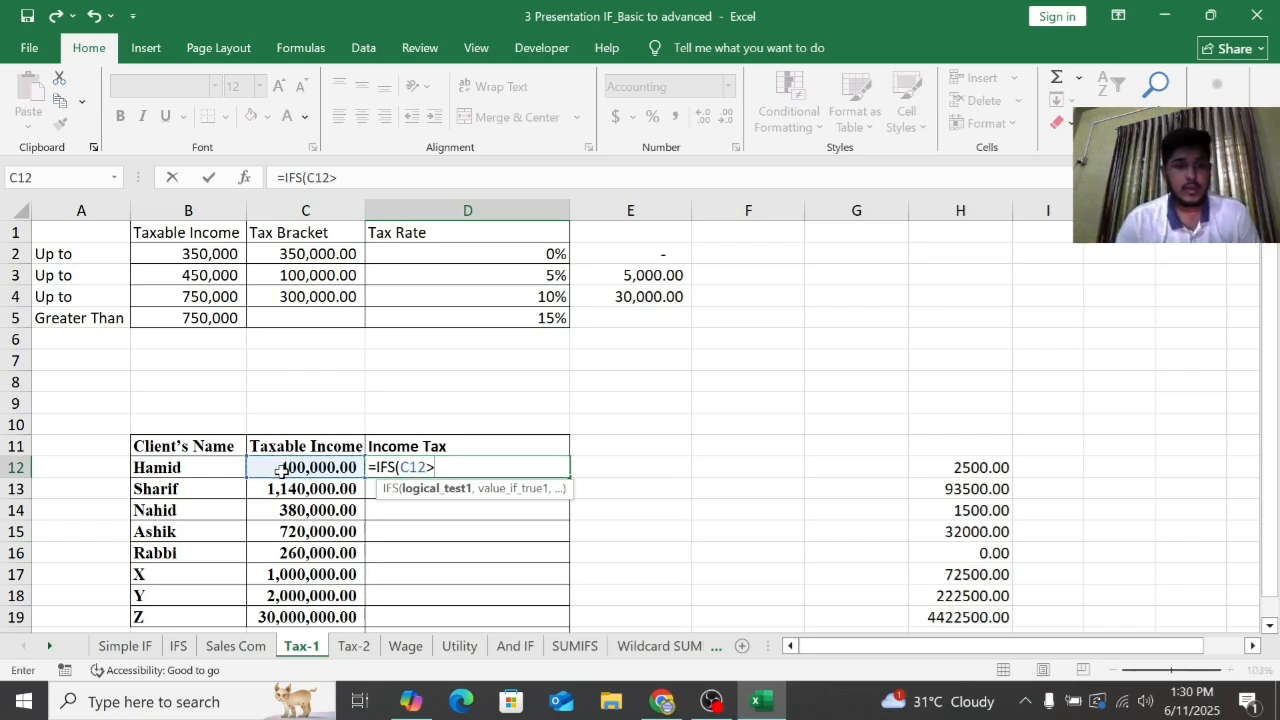
left_click(222, 318)
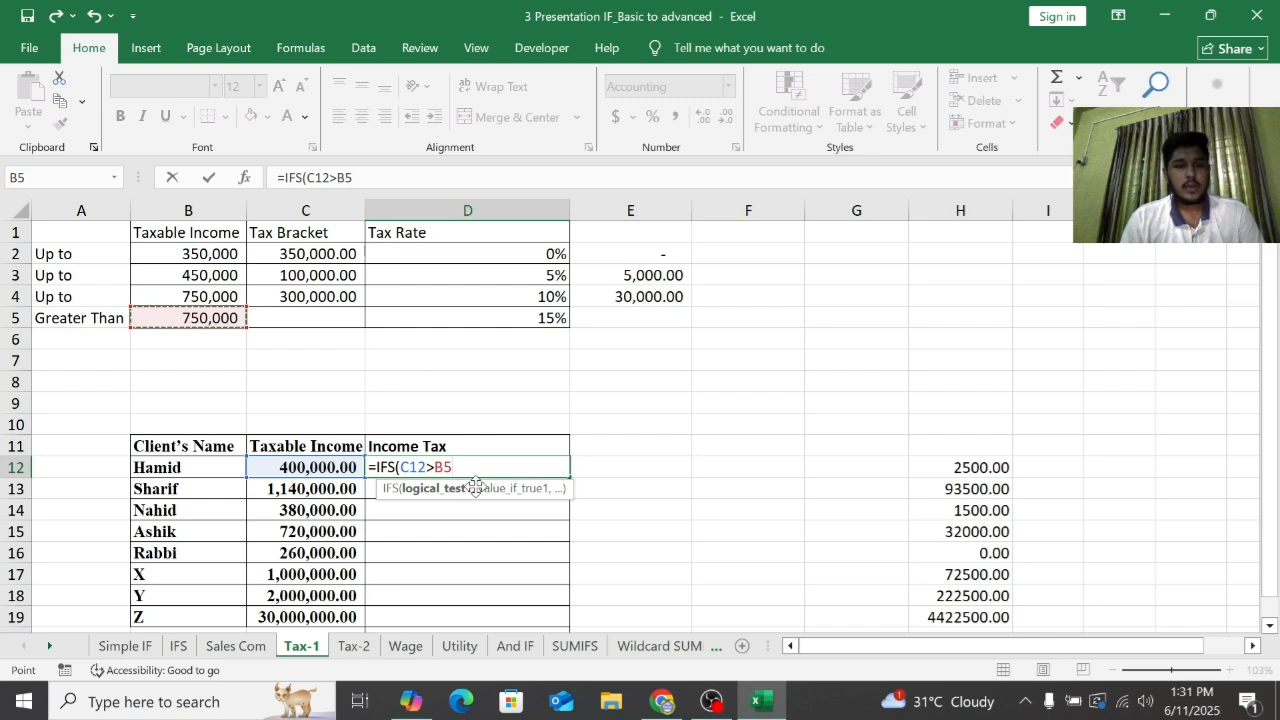
type(",")
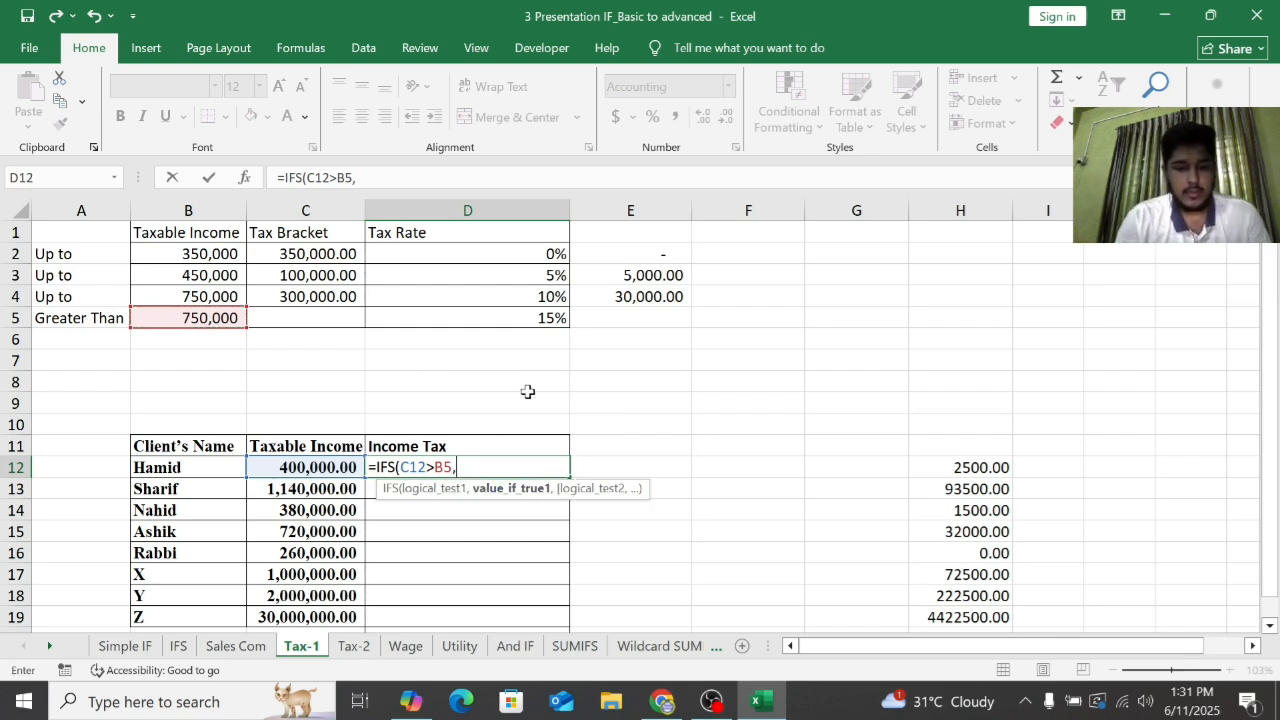
Enter SUM(E3:E4) as the opening part of the first result in the D12 IFS formula
type("sum")
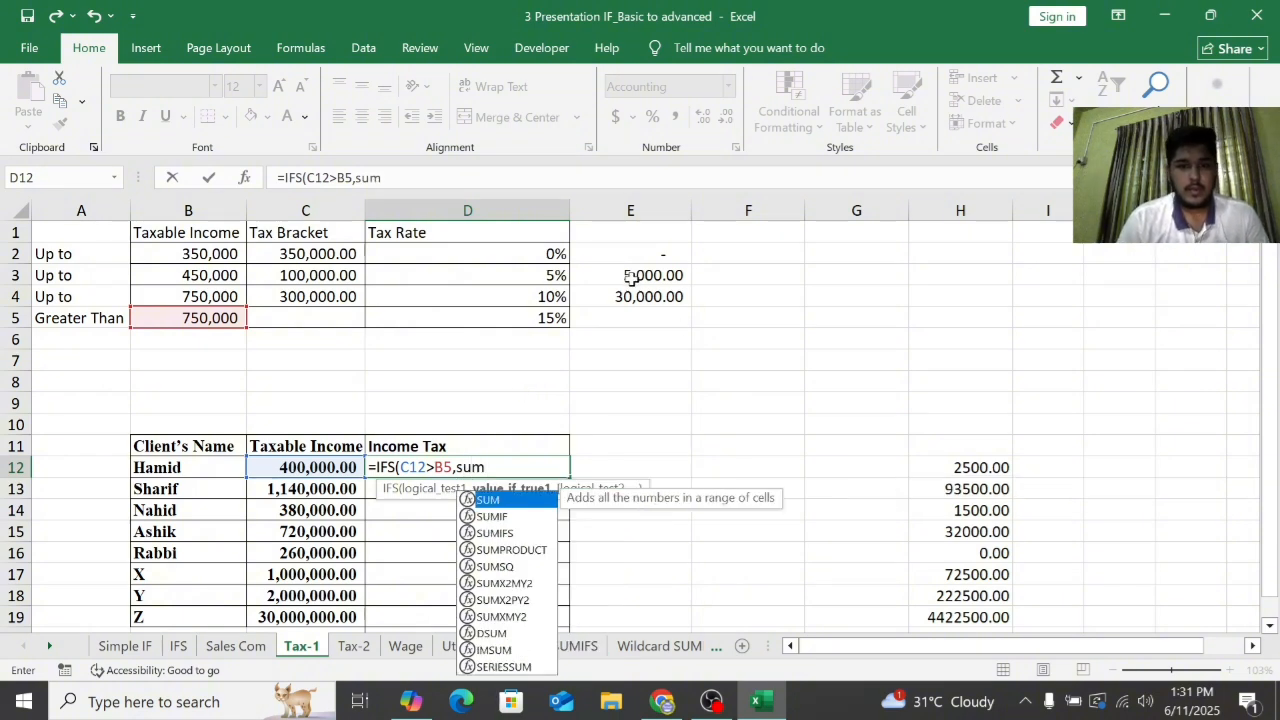
left_click(548, 488)
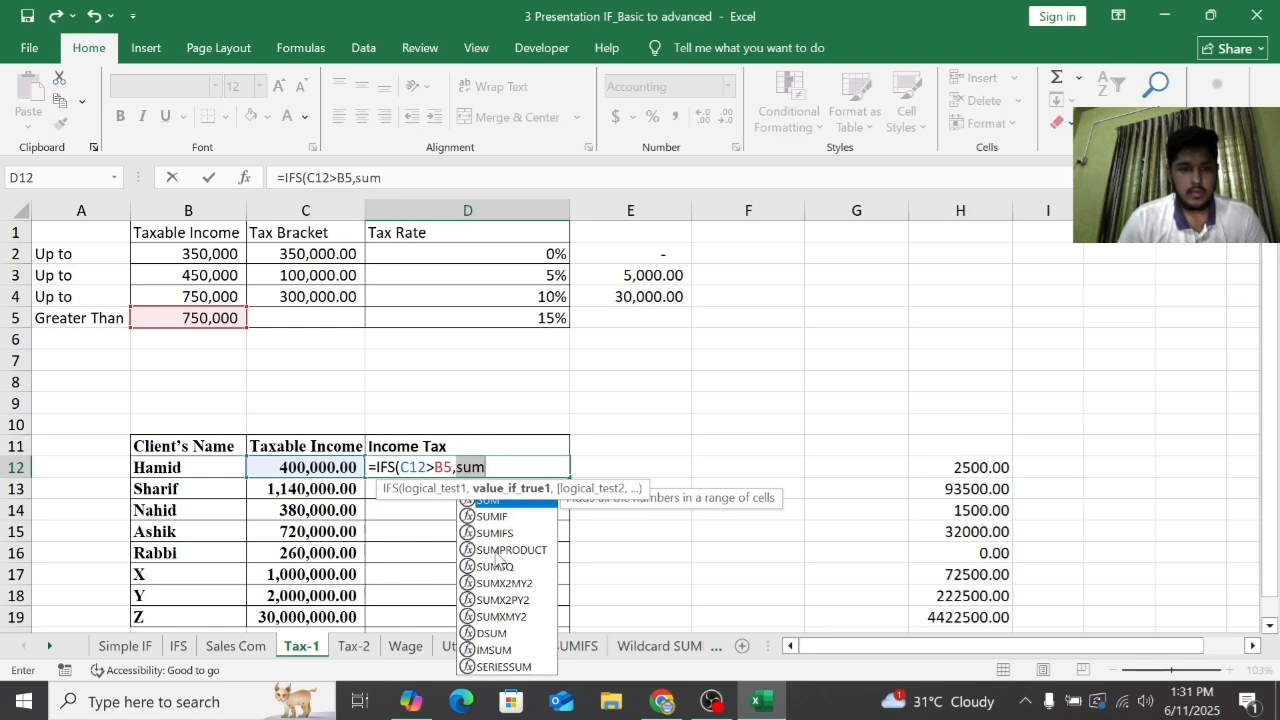
left_click(502, 468)
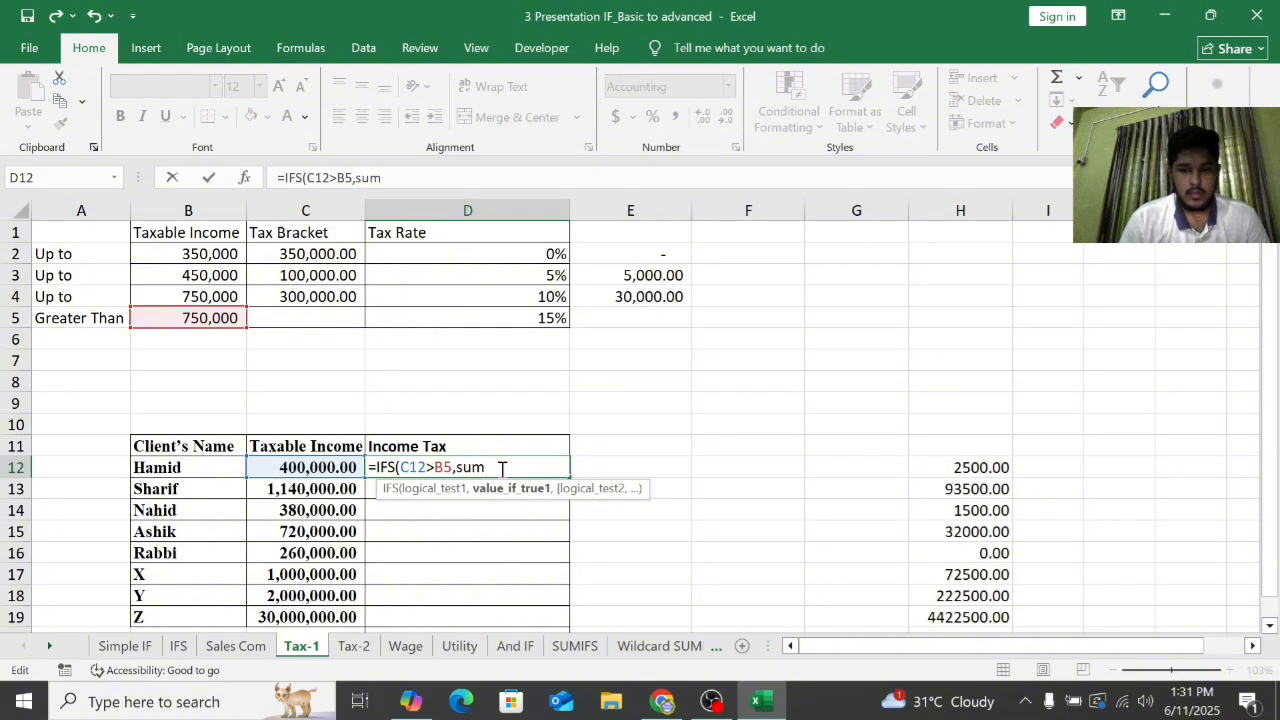
key("BackSpace")
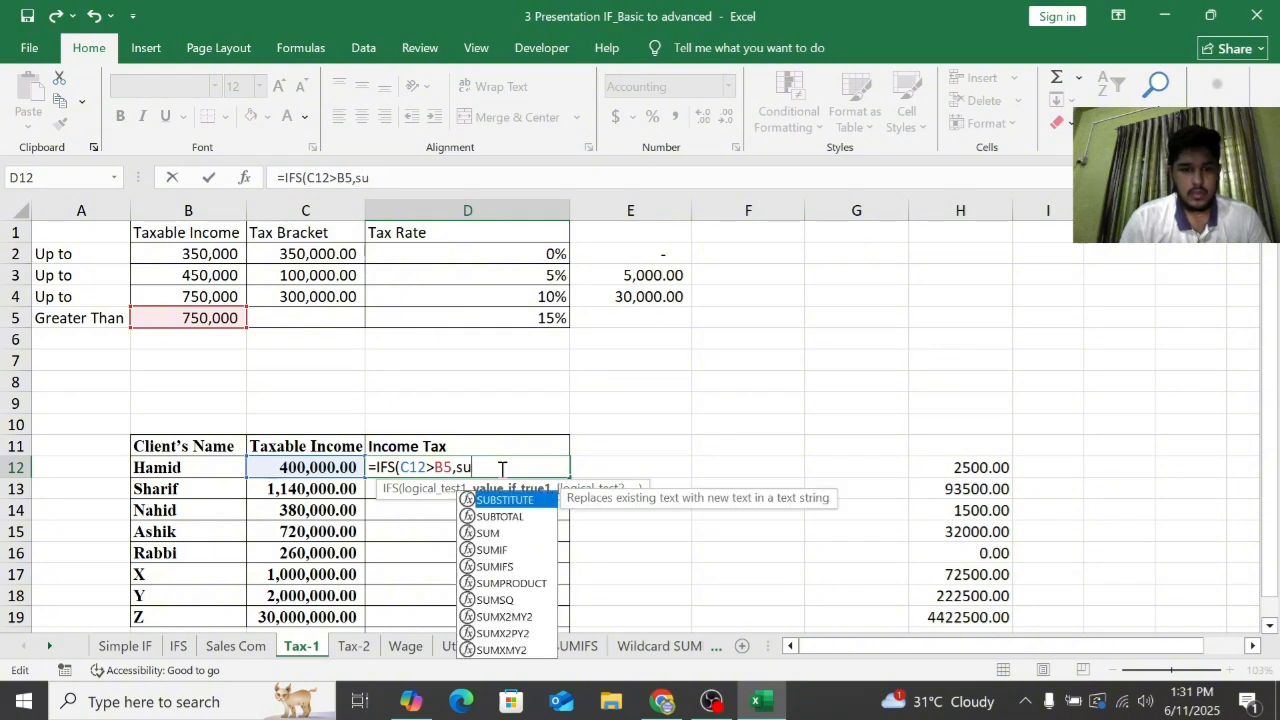
double_click(493, 533)
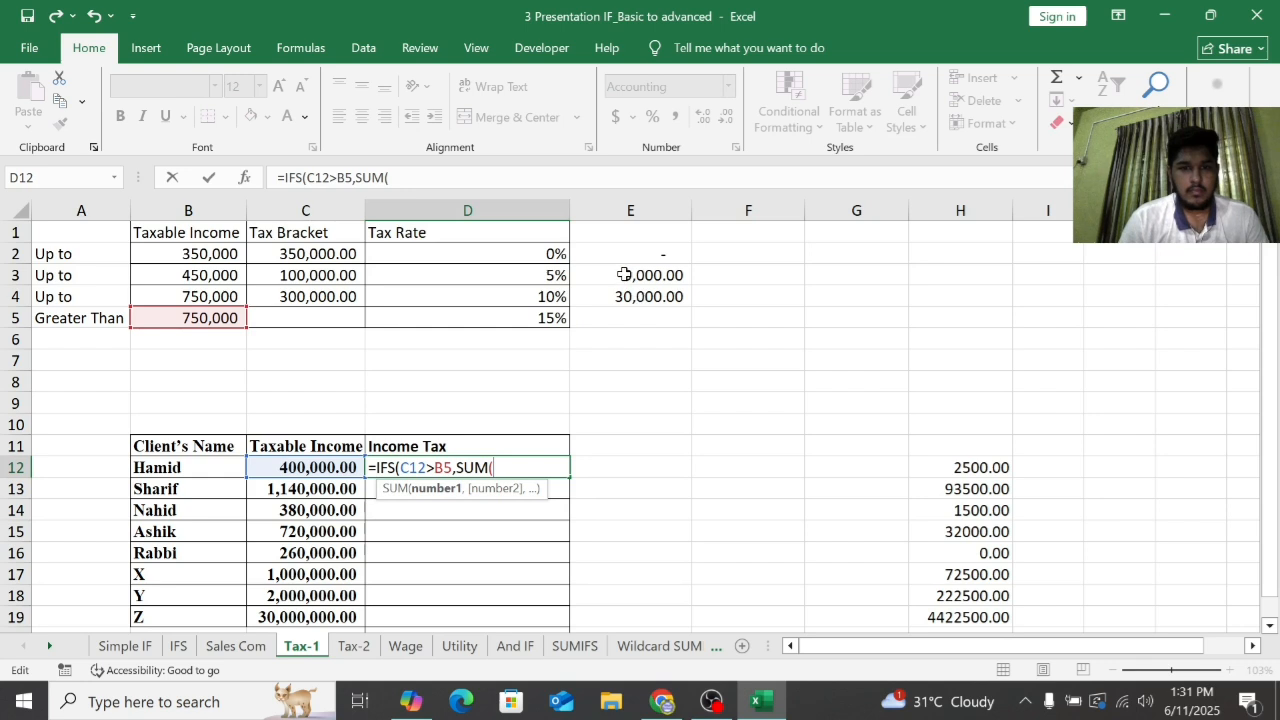
left_click_drag(622, 276, 654, 293)
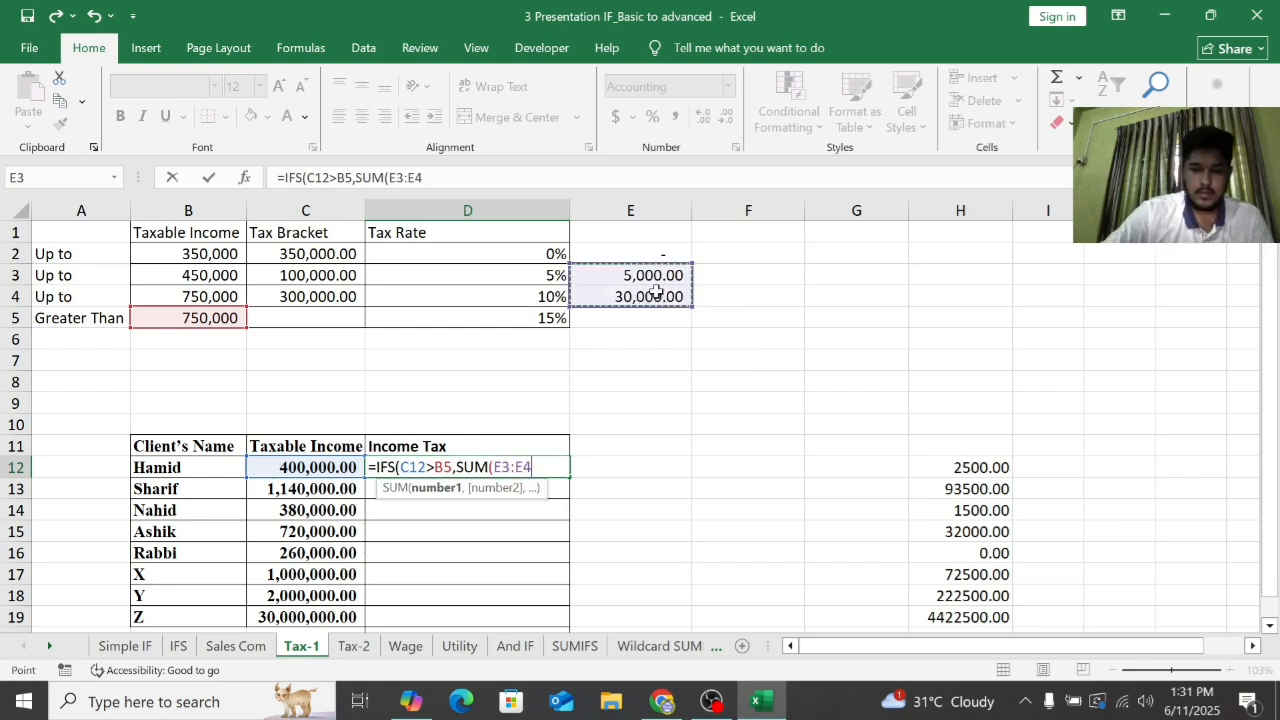
type(")")
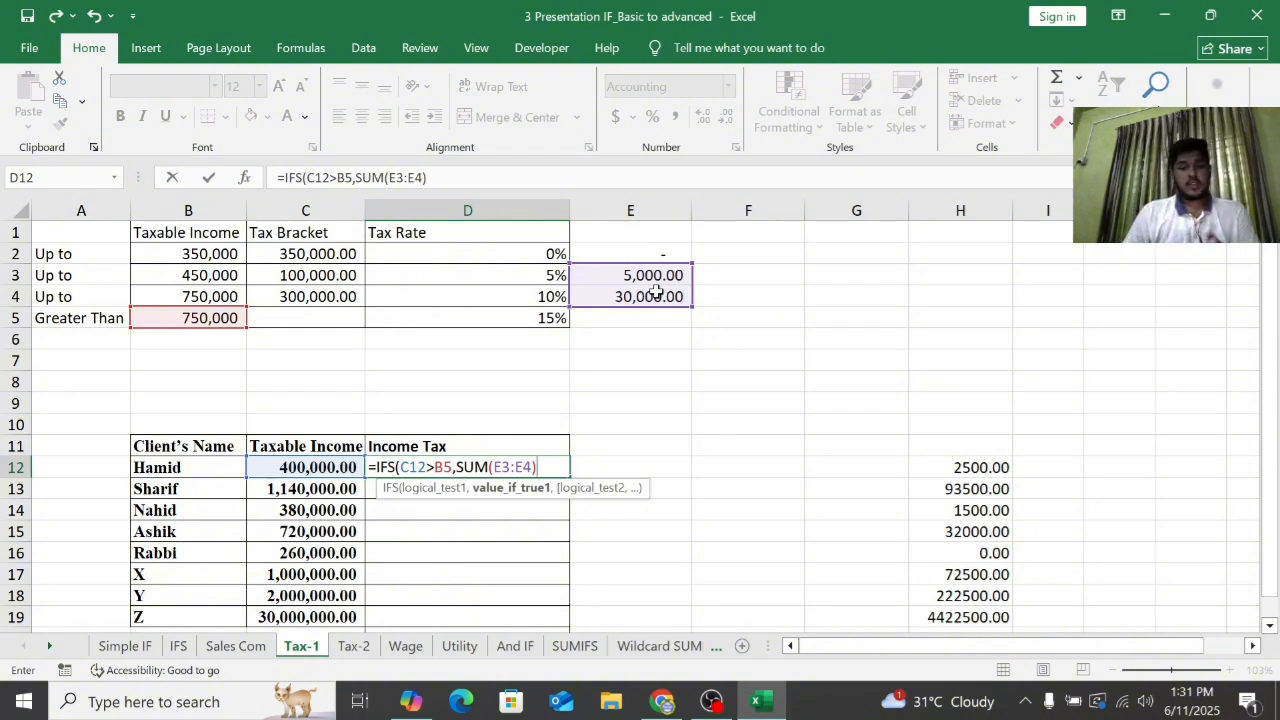
Complete the first result in the D12 formula by adding +(C12-B4)*D5 after the SUM
type("+")
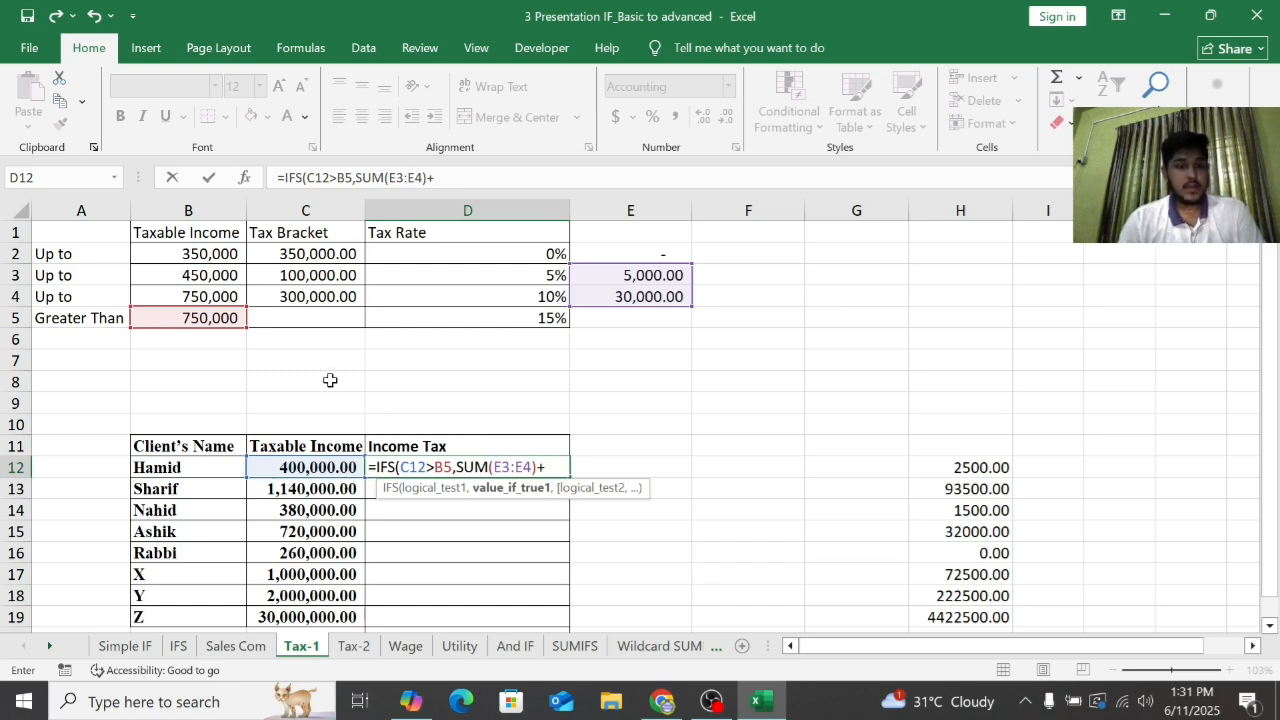
type("(")
left_click(337, 470)
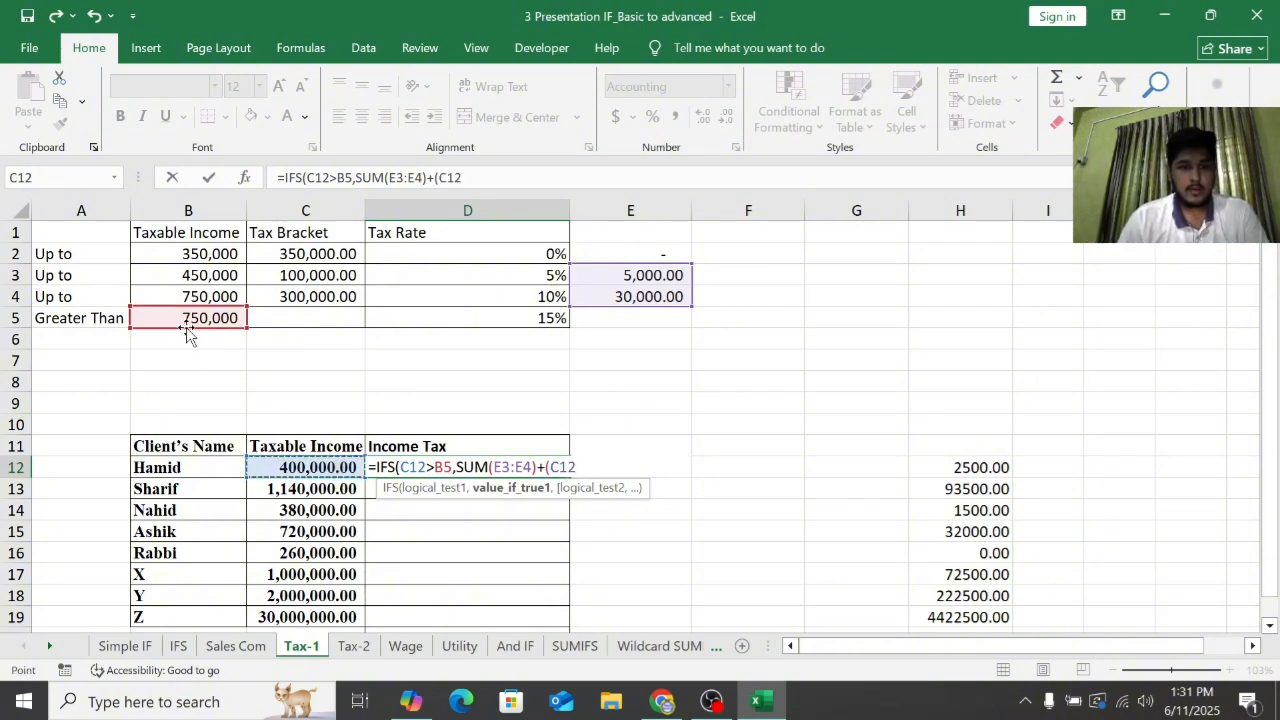
type("-")
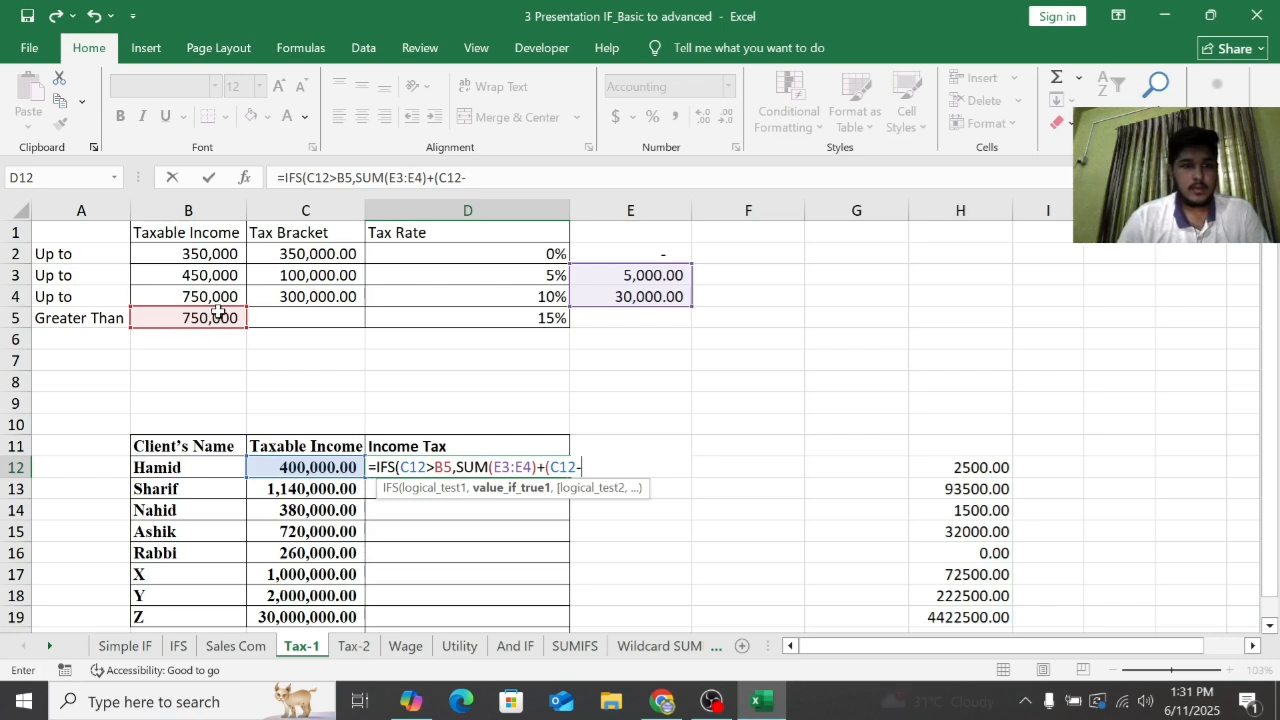
left_click(214, 296)
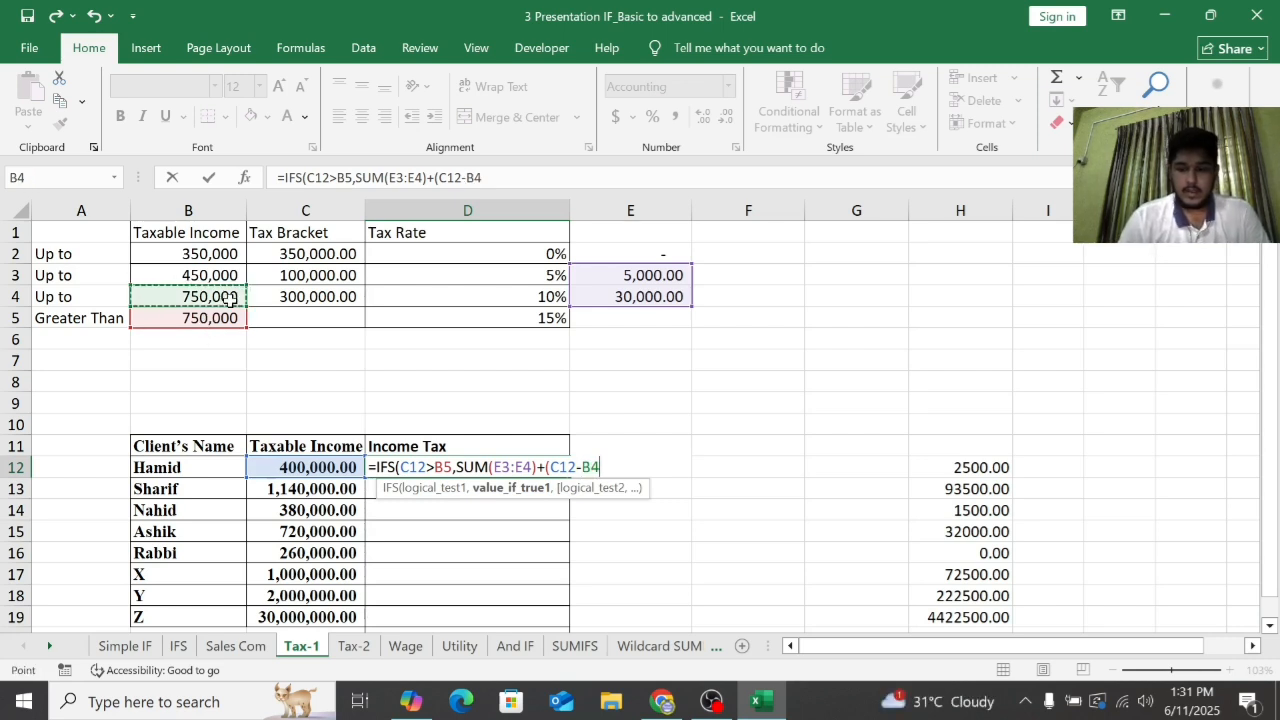
type(")*")
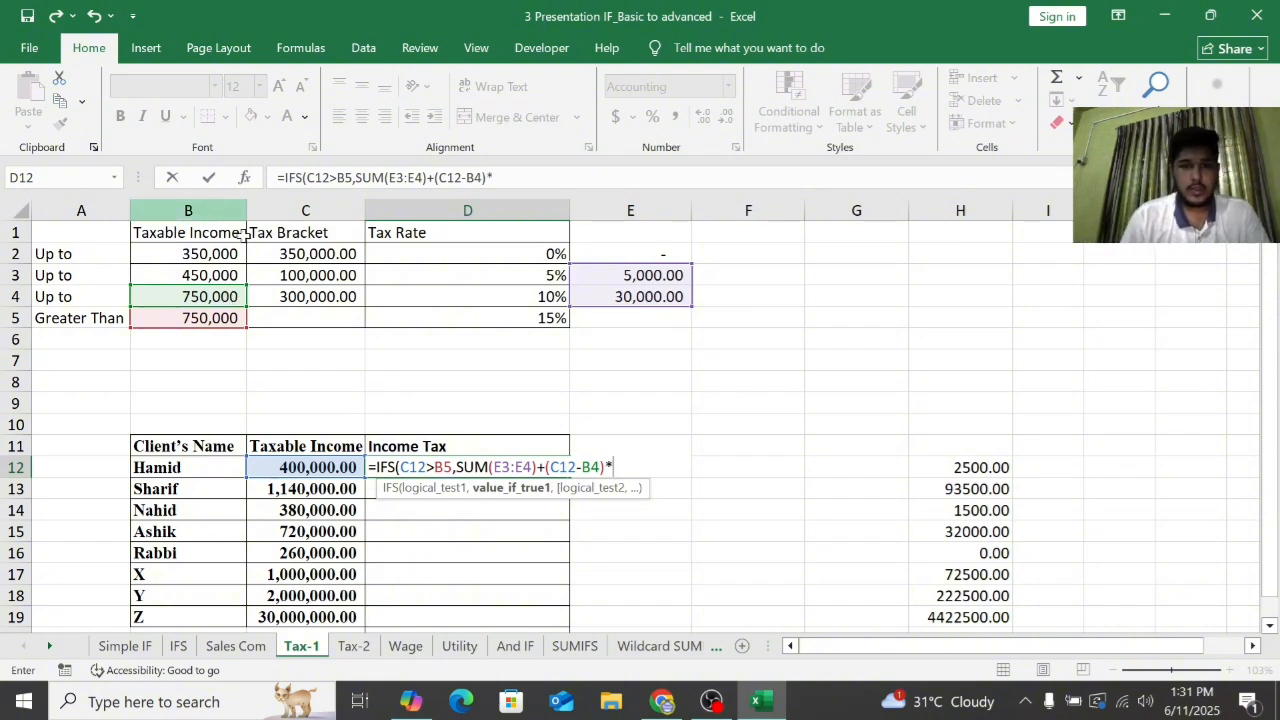
left_click(479, 315)
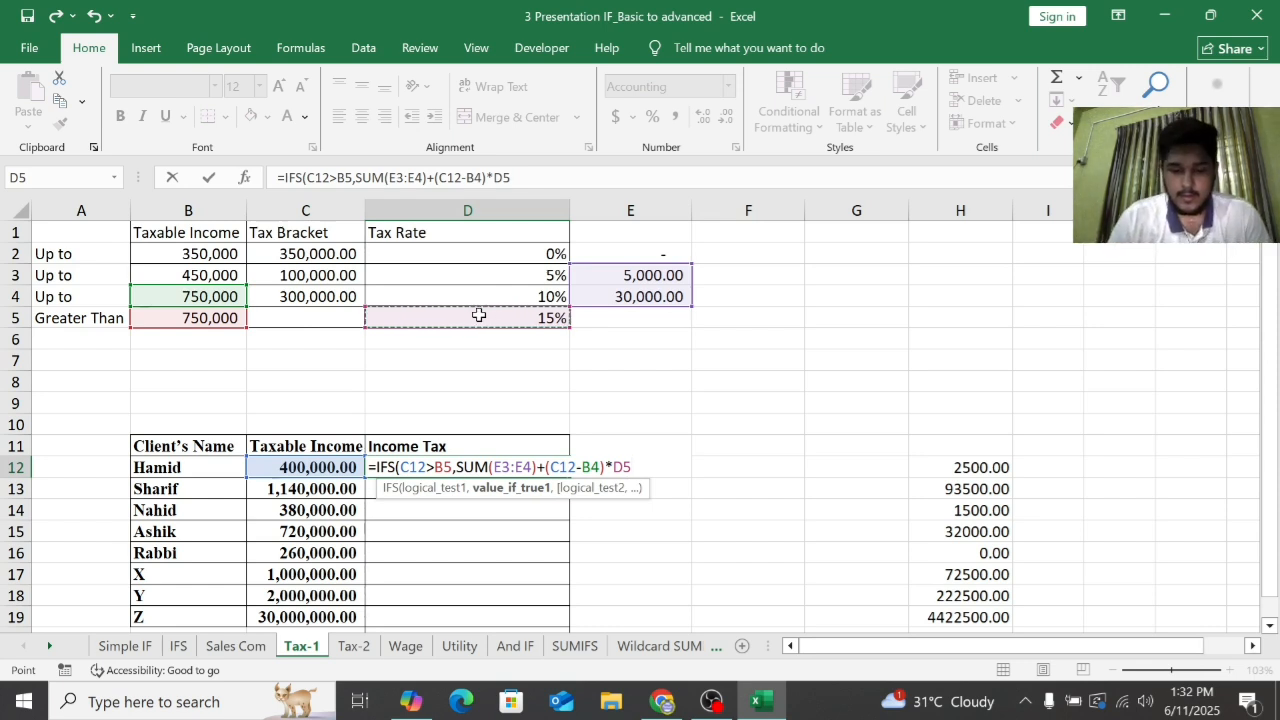
type(",")
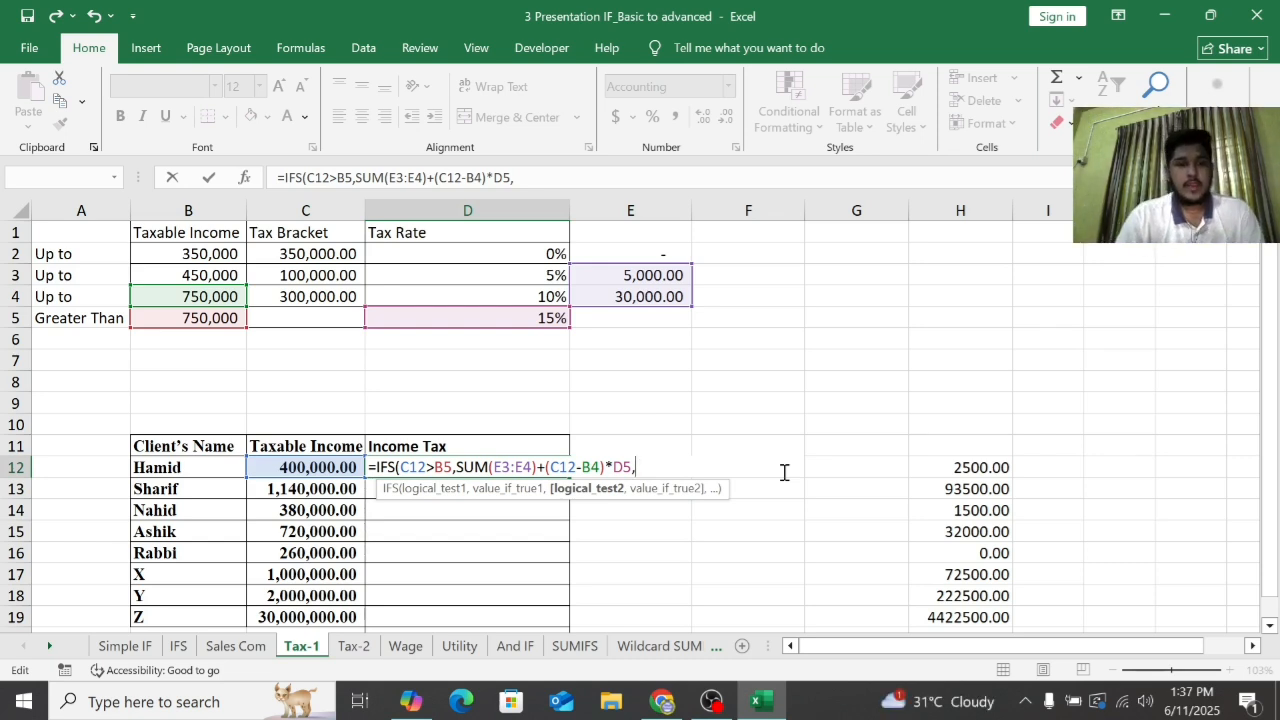
Add C12>B3 as the second logical test in the D12 IFS formula
left_click(343, 463)
type(">")
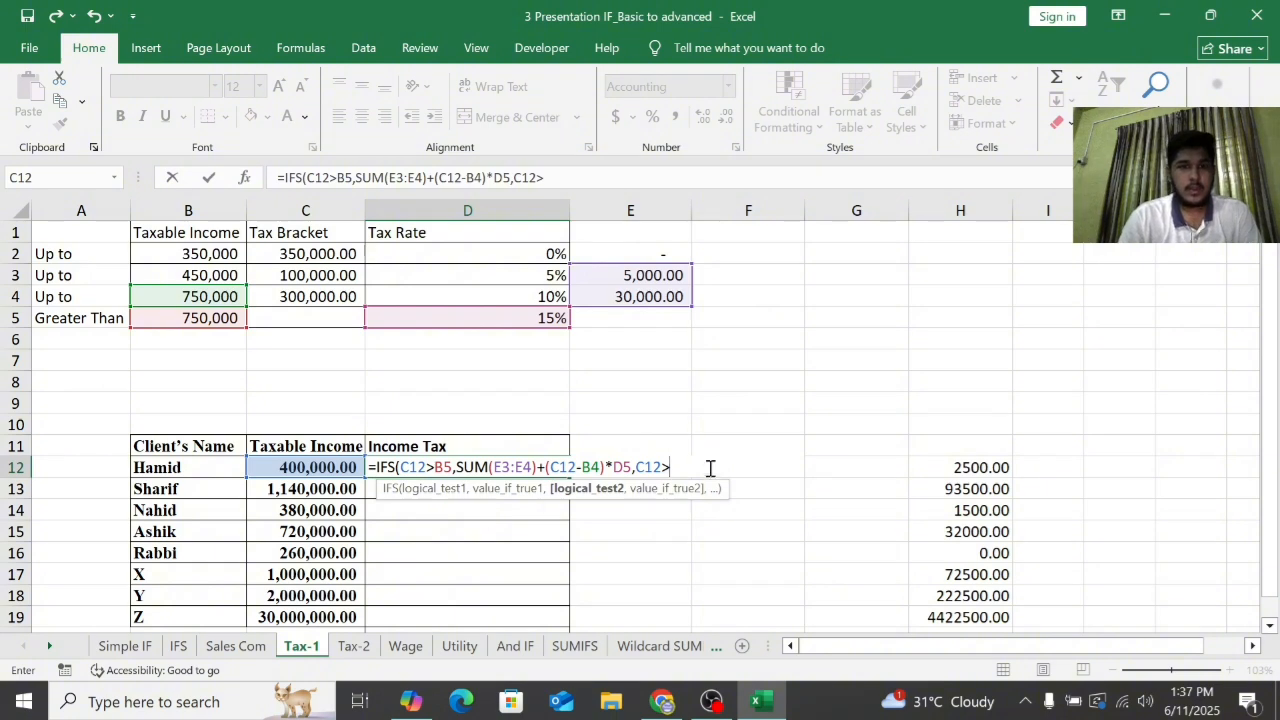
left_click(224, 273)
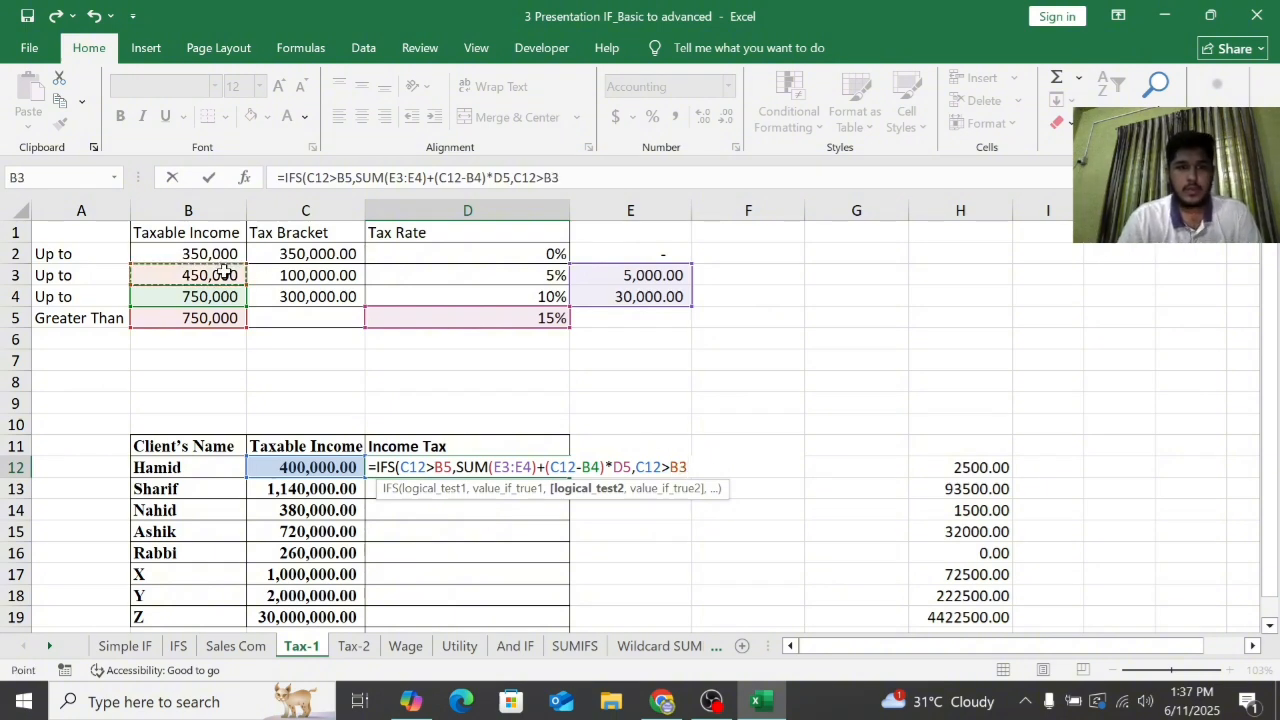
type(",")
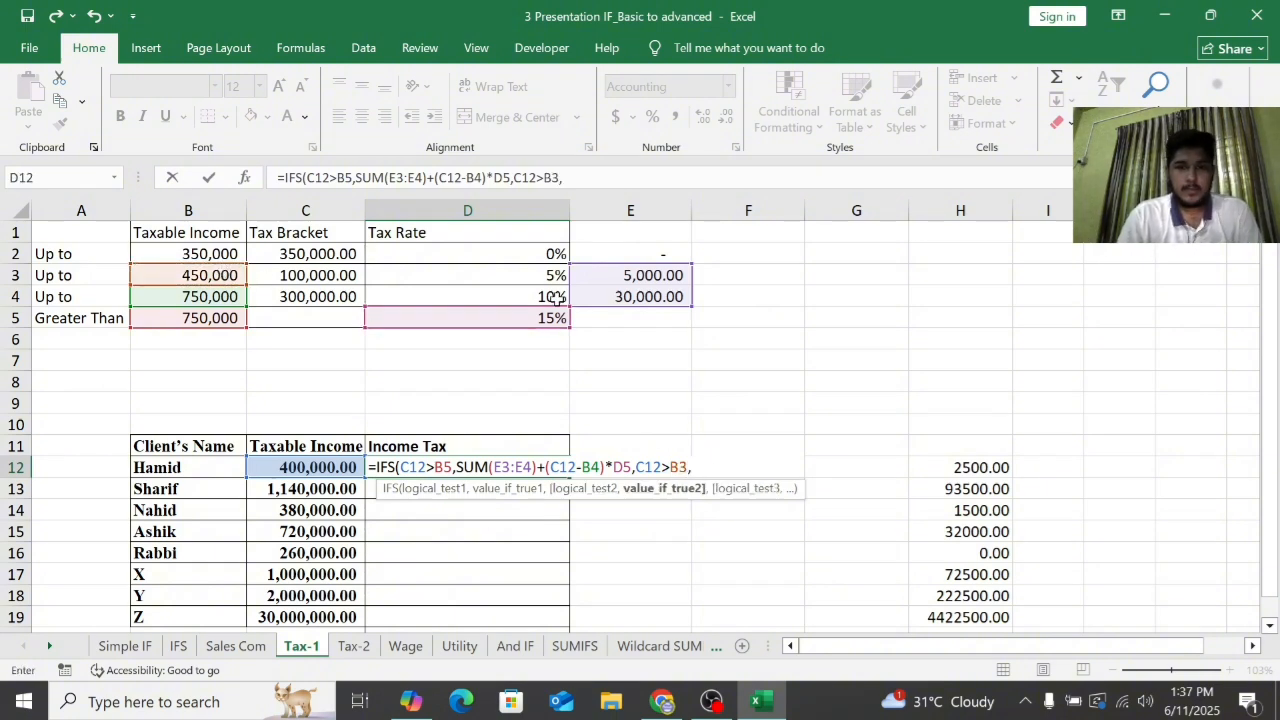
Begin the second result in the D12 IFS formula with E3+
left_click(650, 274)
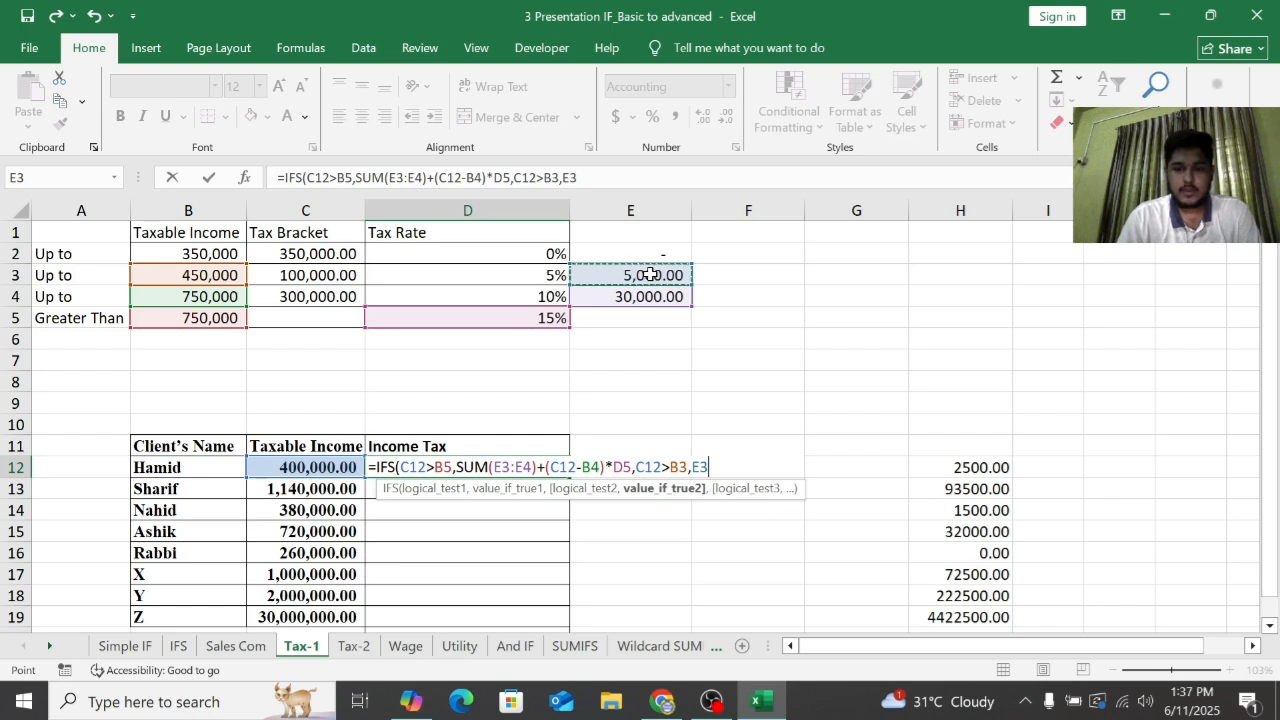
type("+")
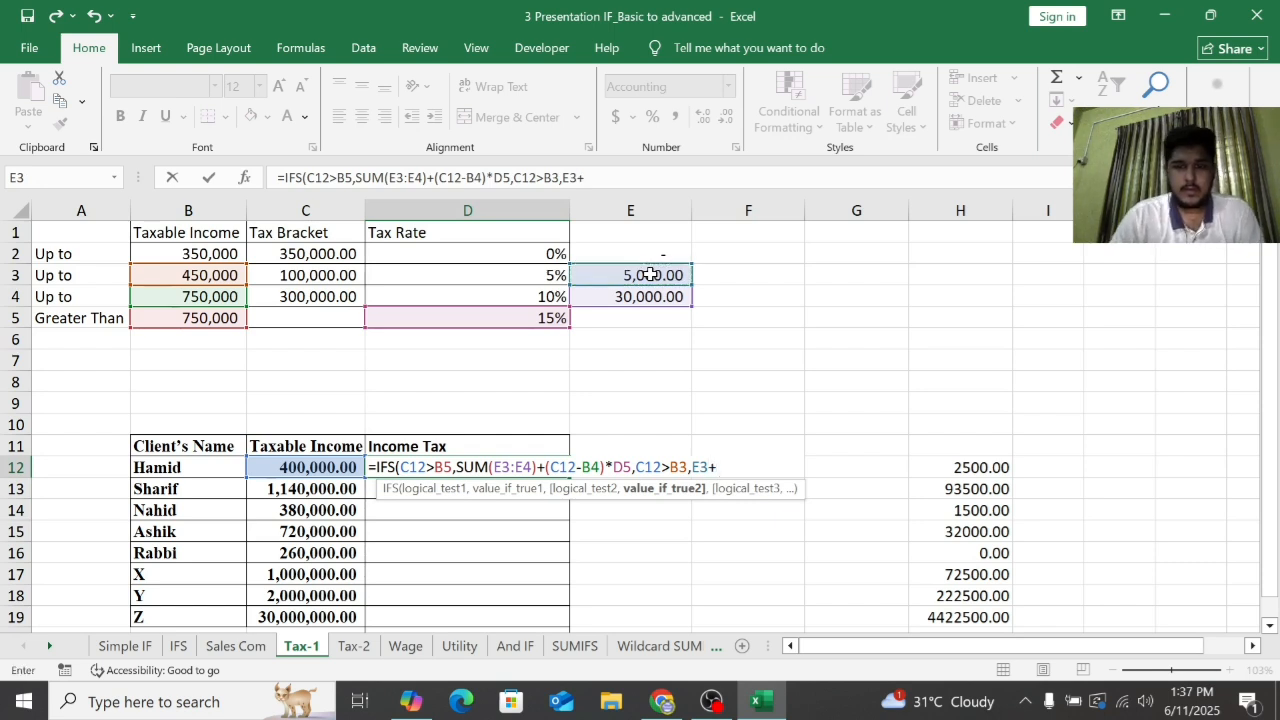
left_click(320, 469)
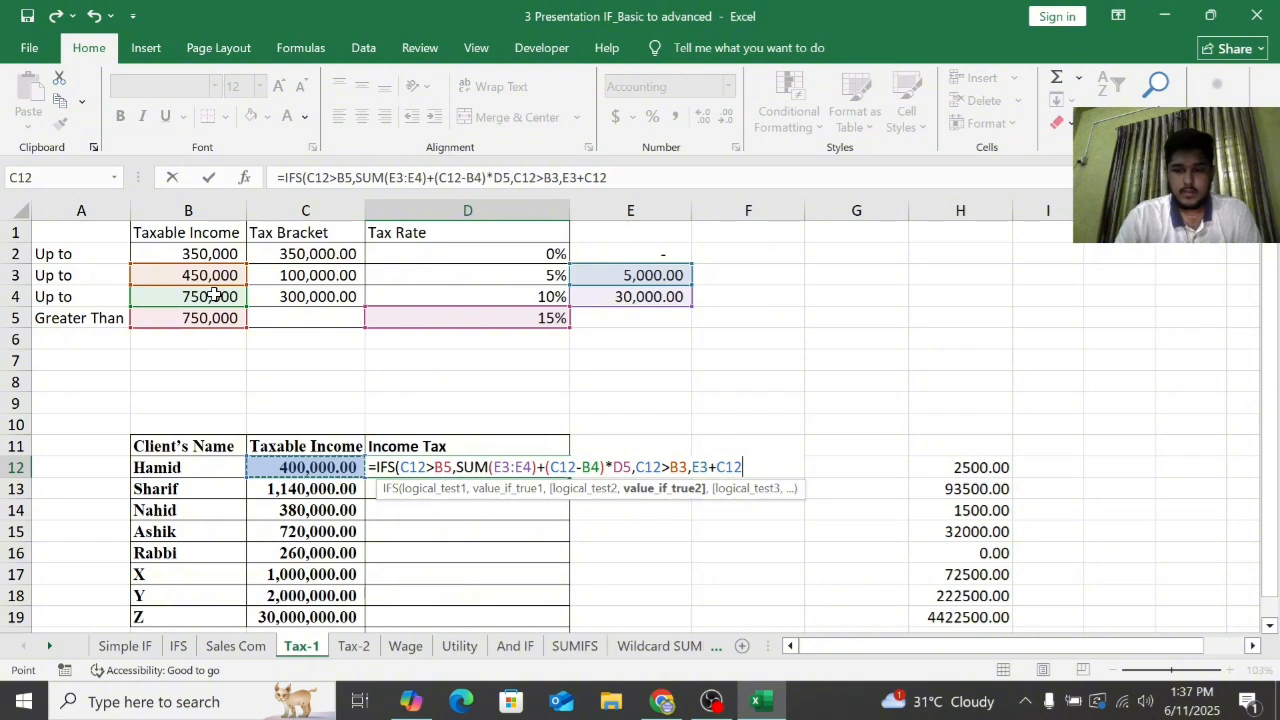
key("BackSpace")
key("BackSpace")
key("BackSpace")
Complete the second result in the D12 formula by adding (C12-B3)*D4 after E3+
type("(")
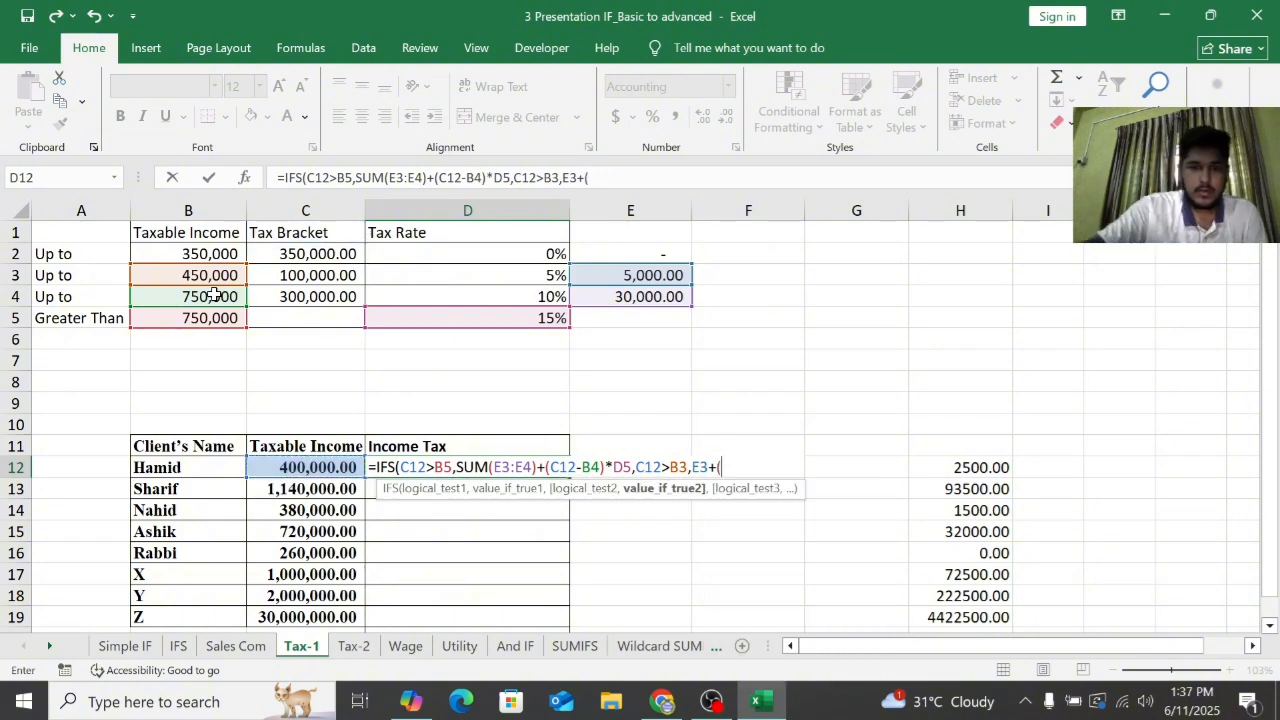
left_click(333, 467)
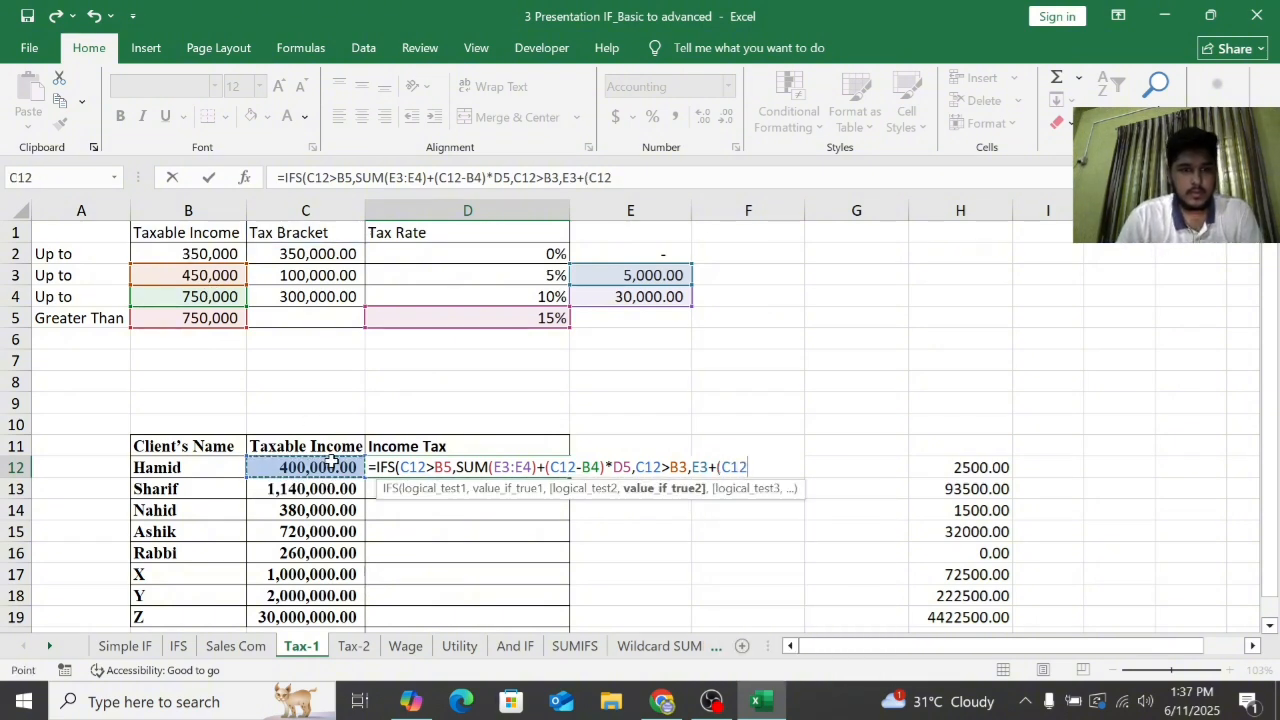
type("-")
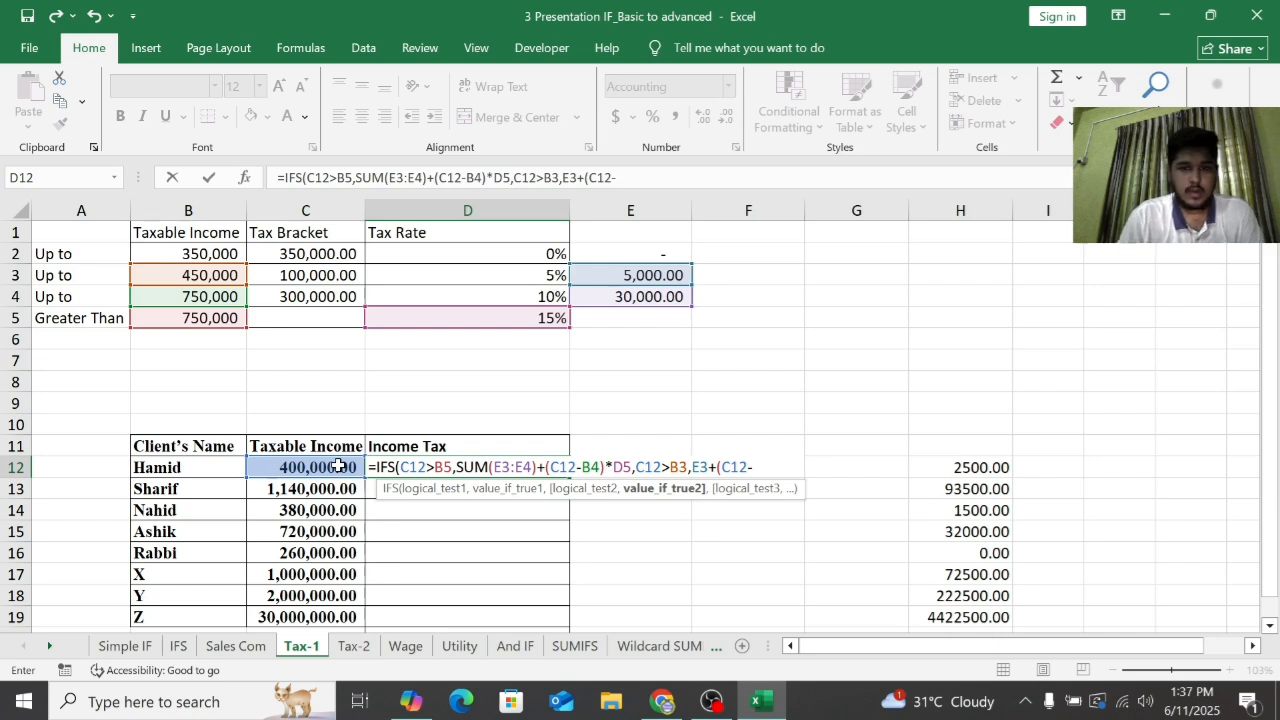
left_click(228, 278)
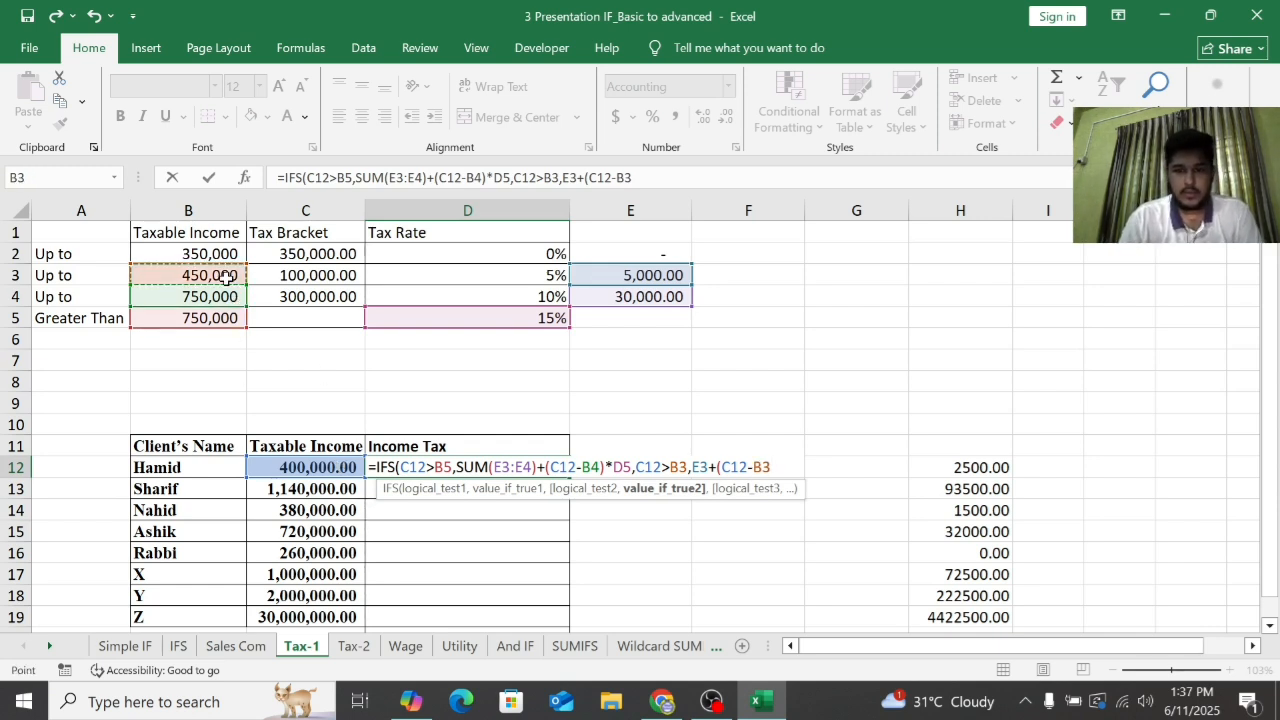
type(")")
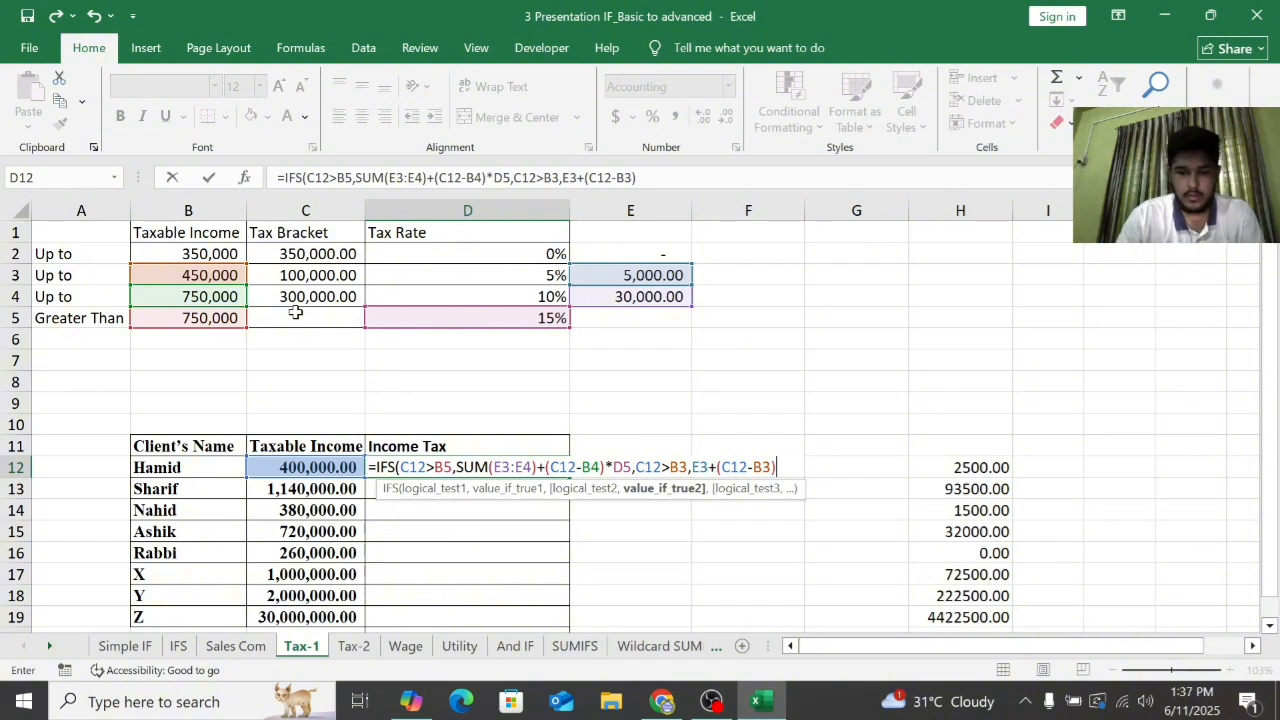
type("*")
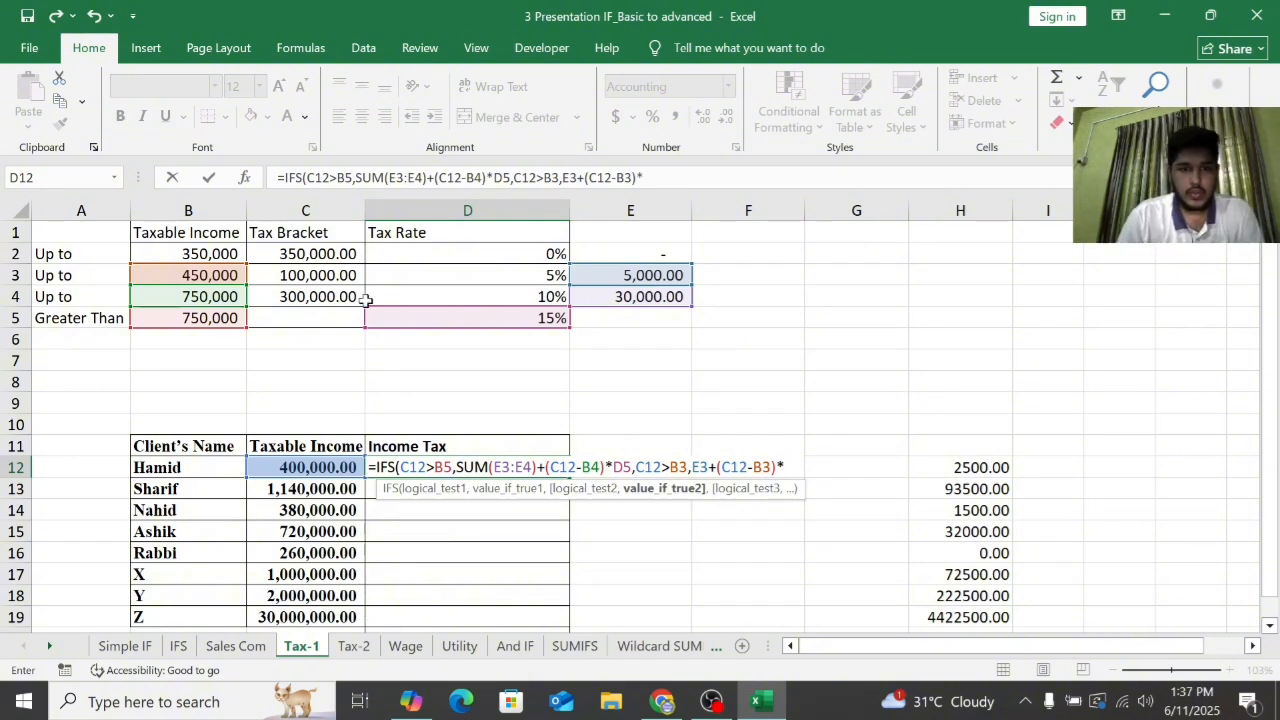
left_click(505, 298)
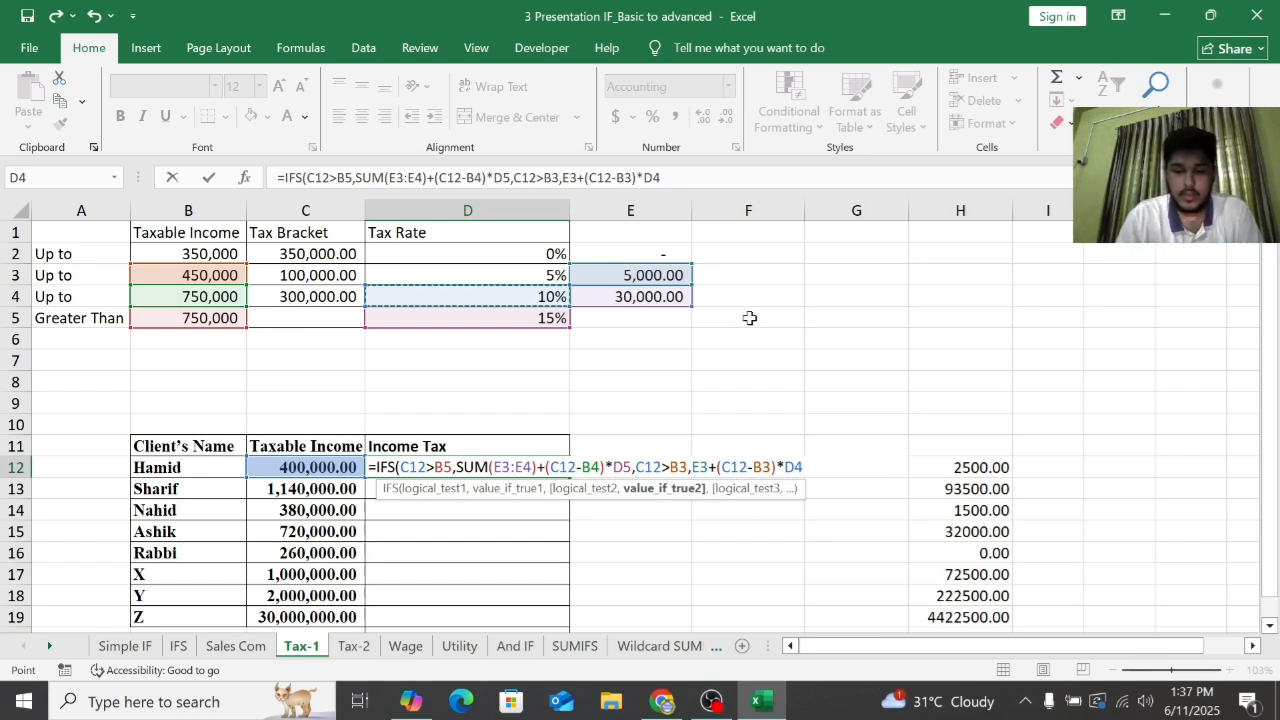
type(",")
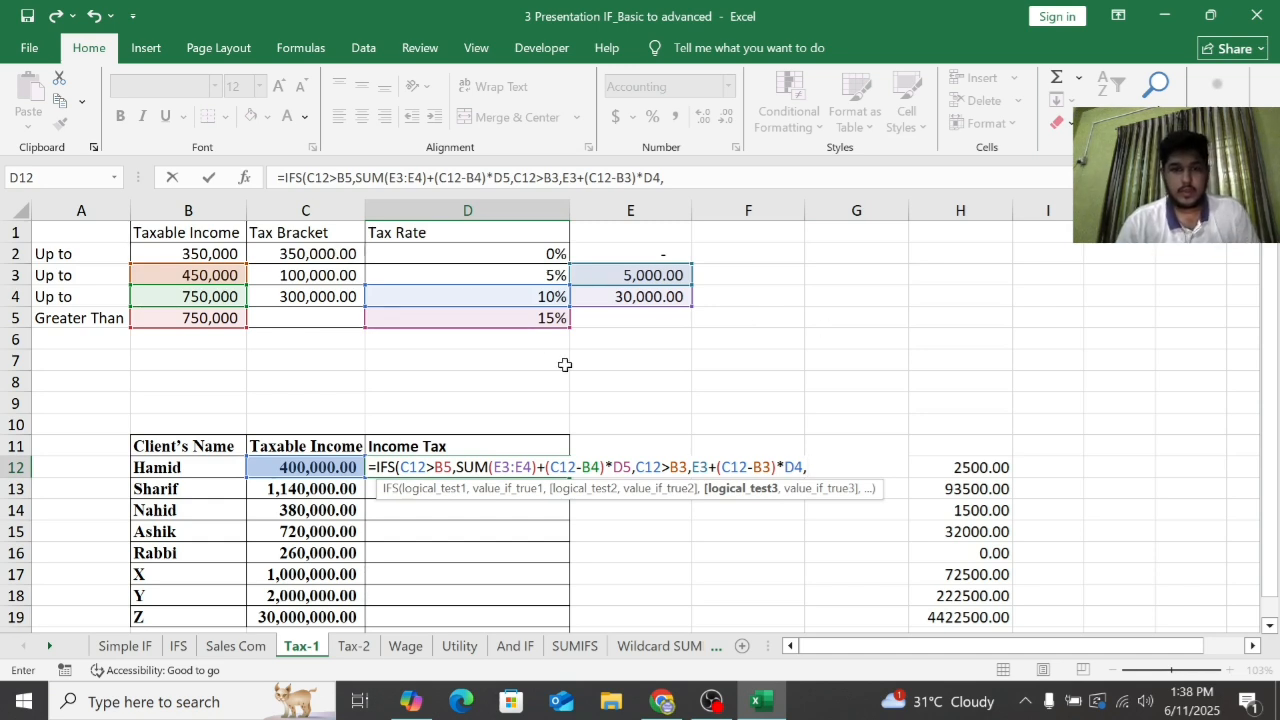
Add C12>B2 as the third logical test in the D12 IFS formula
left_click(338, 468)
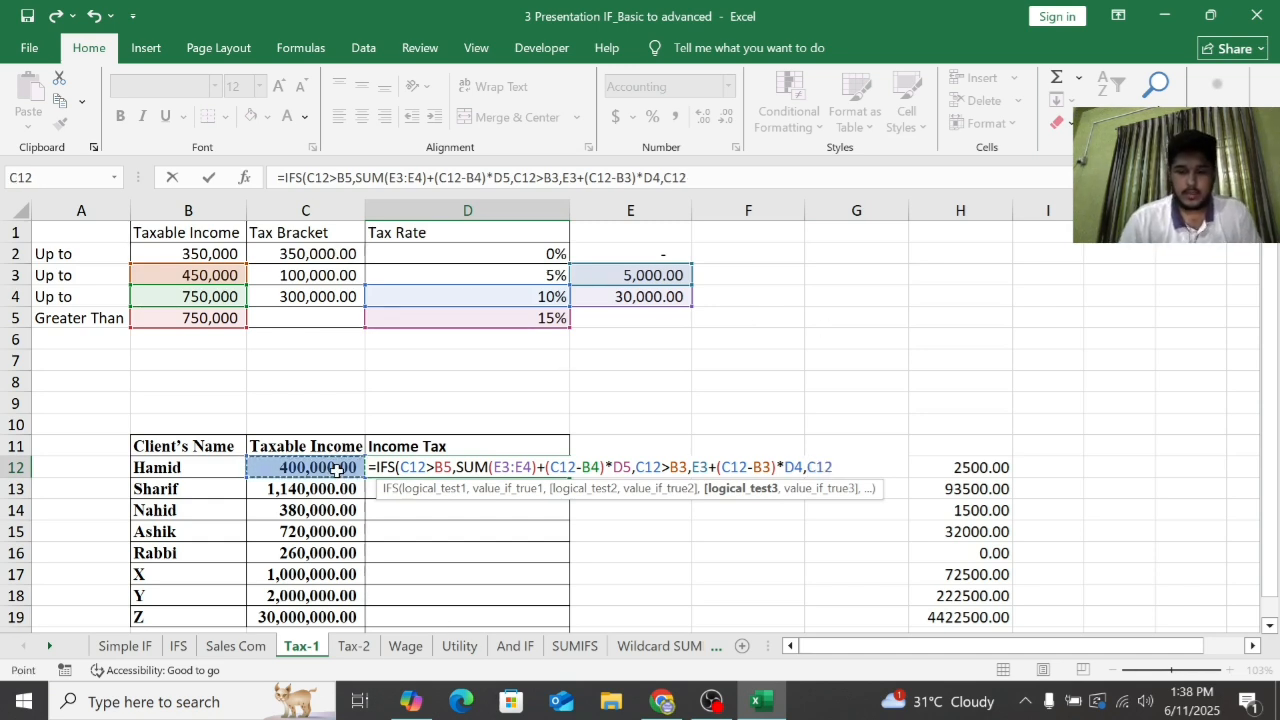
type(">")
left_click(225, 256)
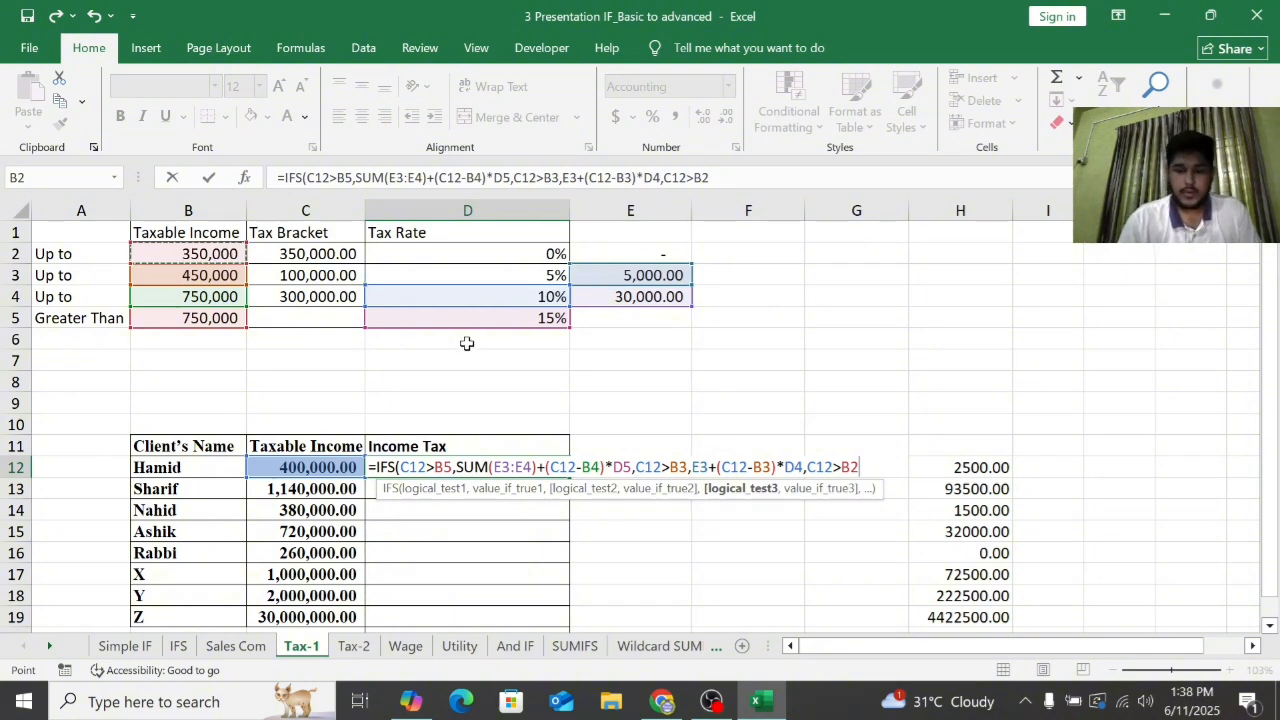
type(",")
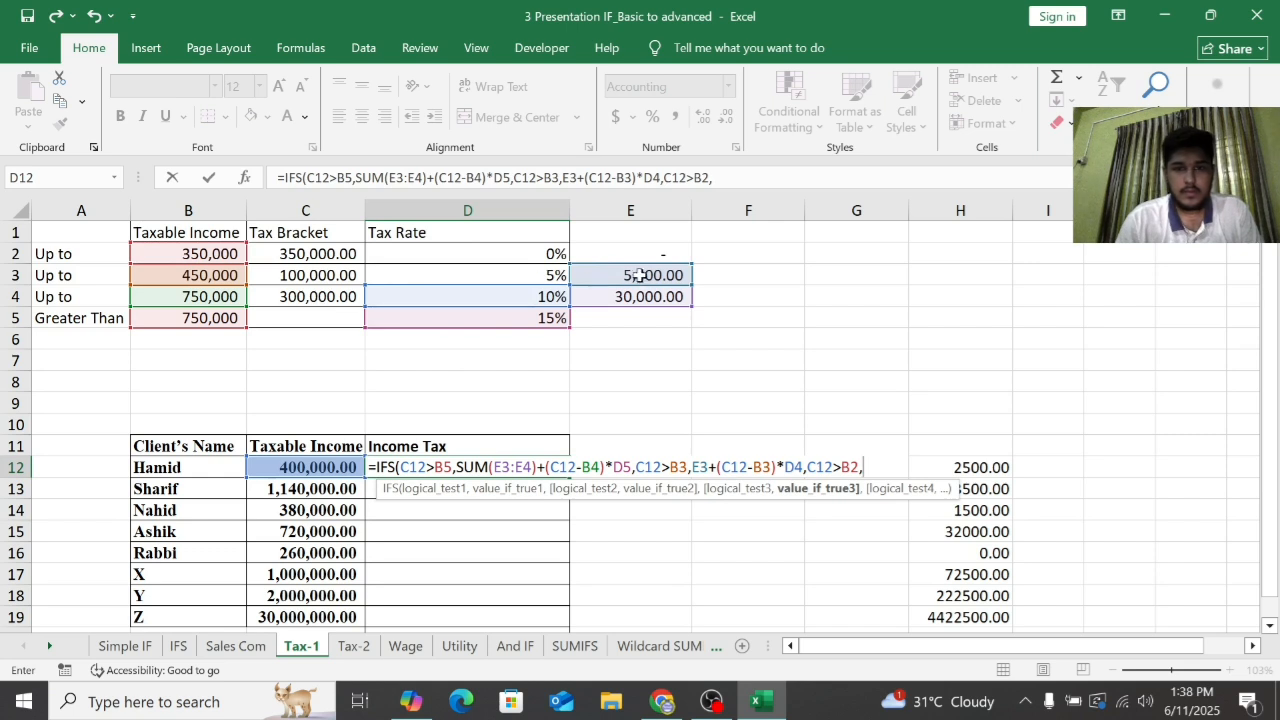
left_click(639, 275)
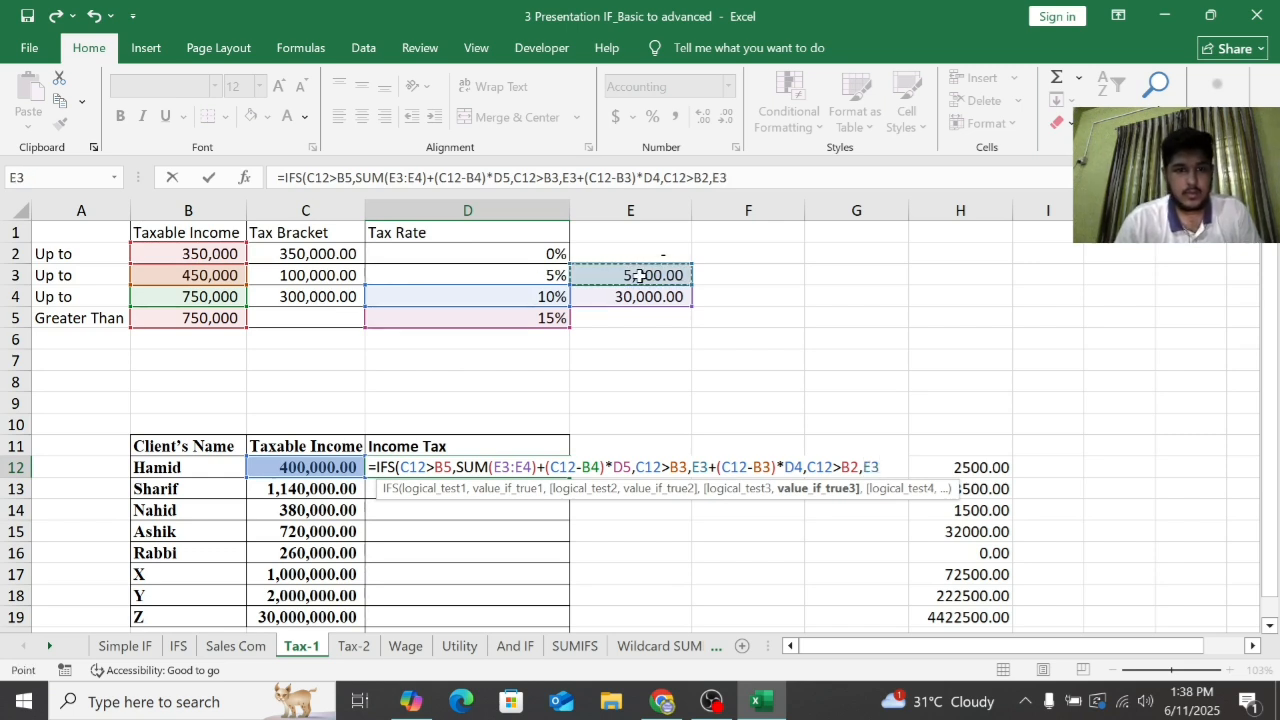
key("BackSpace")
key("BackSpace")
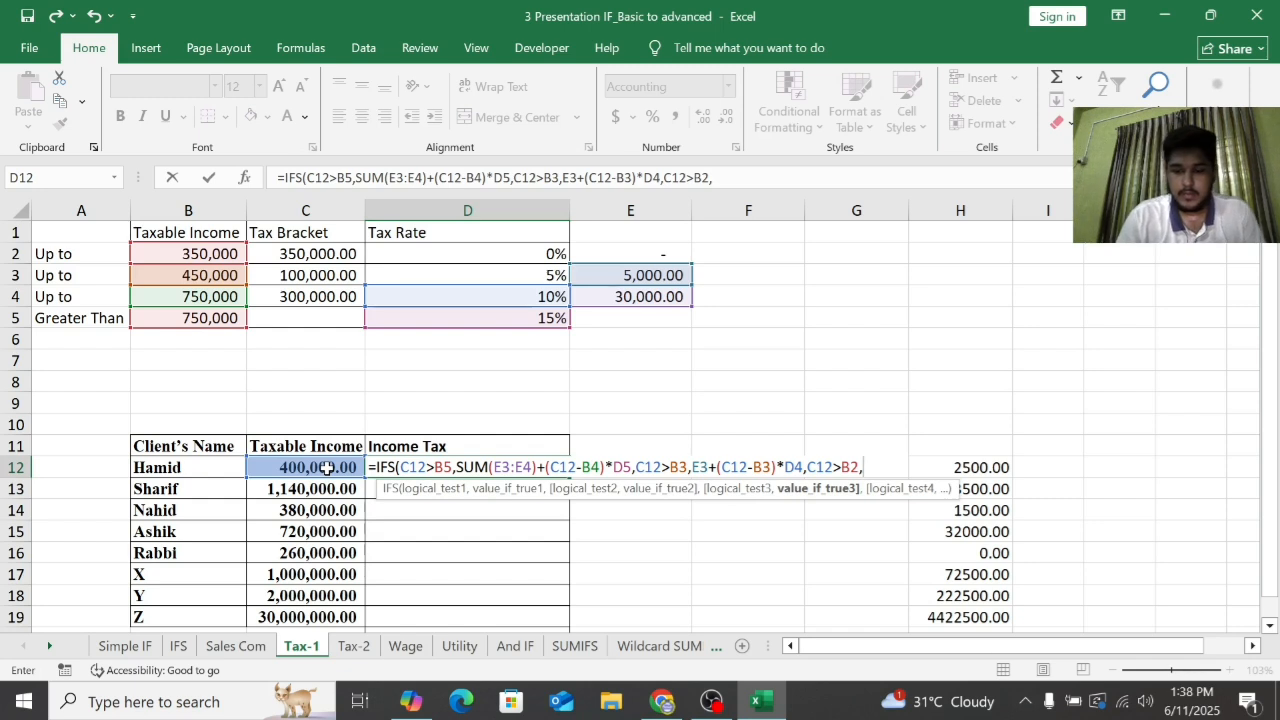
Enter (C12-B2)*D3 as the third result in the D12 IFS formula
type("(")
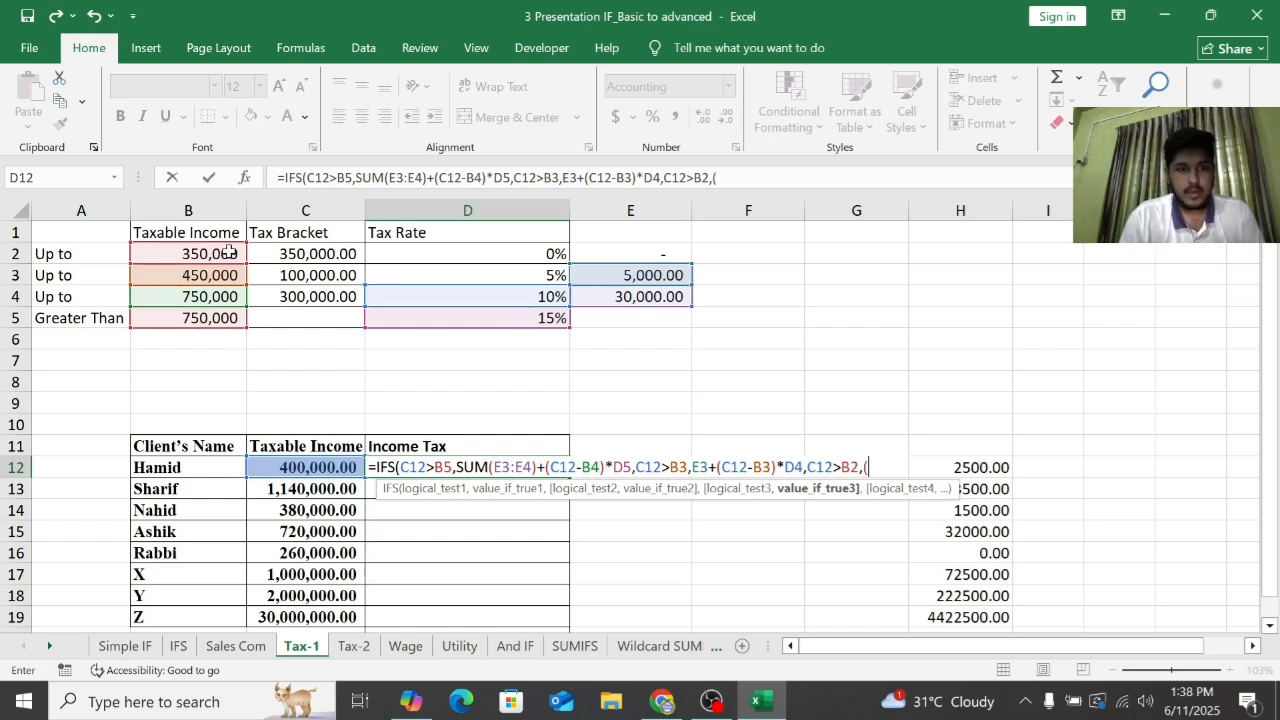
left_click(342, 466)
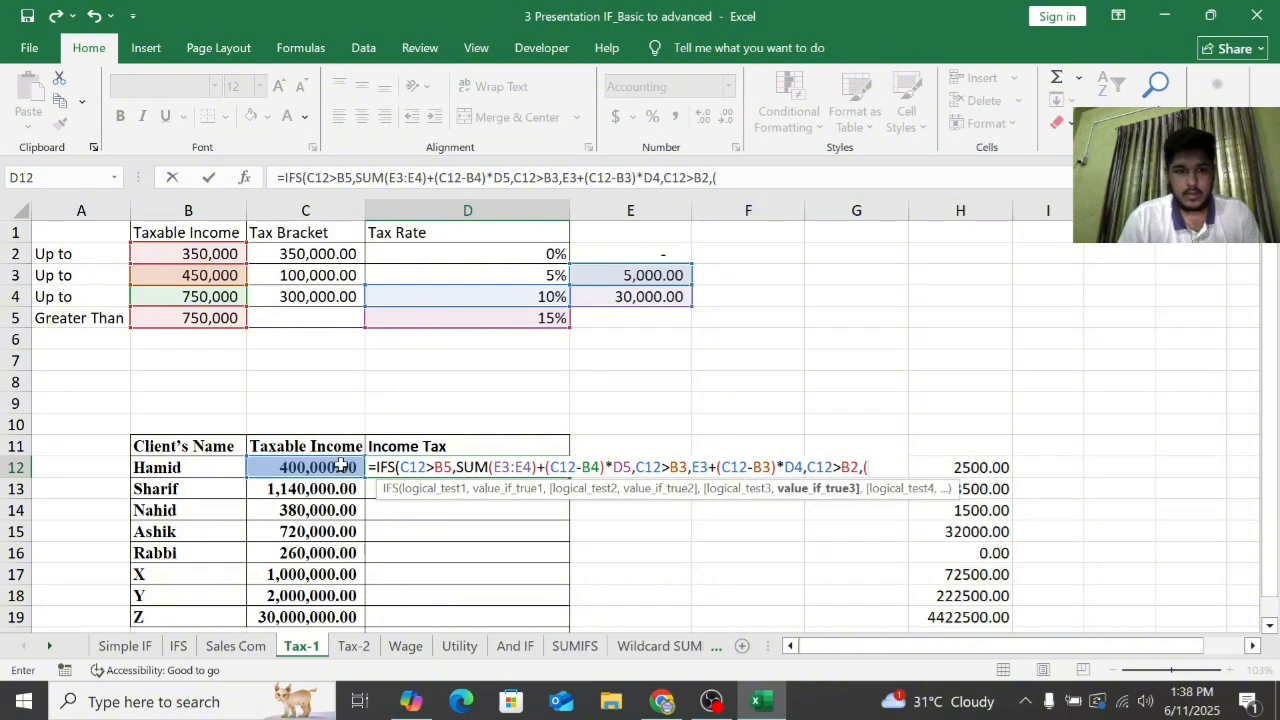
type("-")
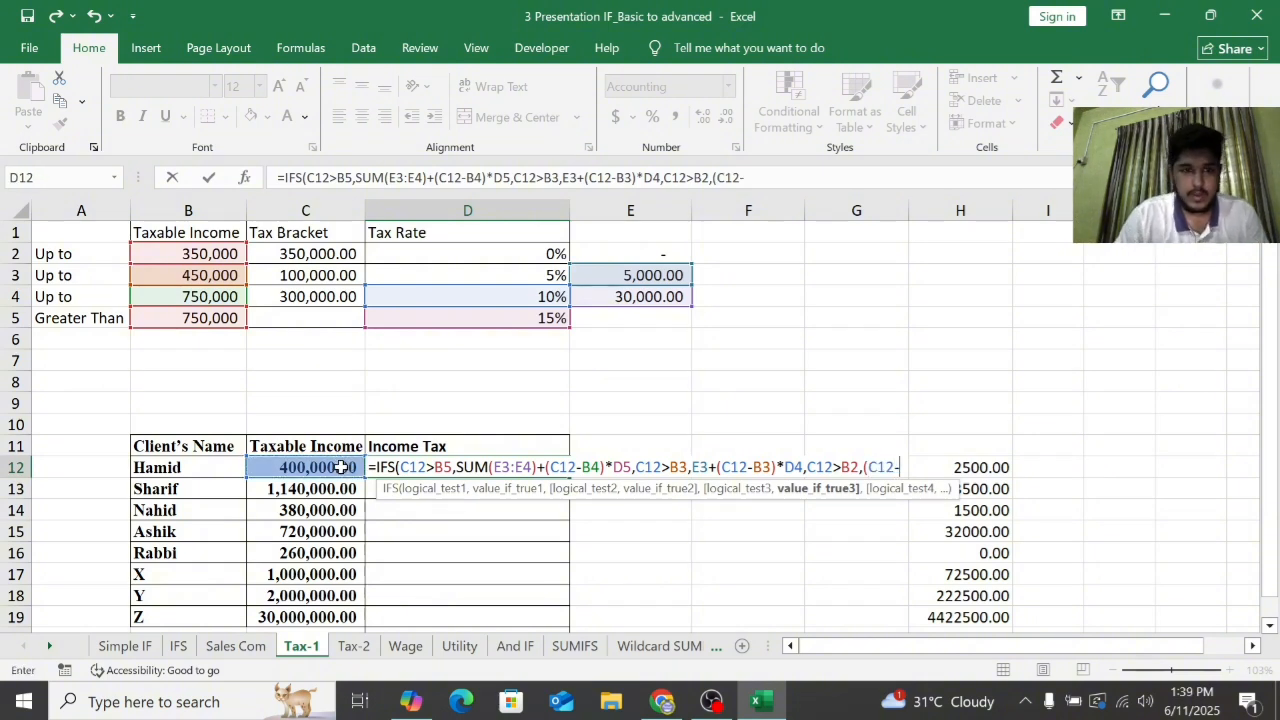
left_click(213, 255)
type(")")
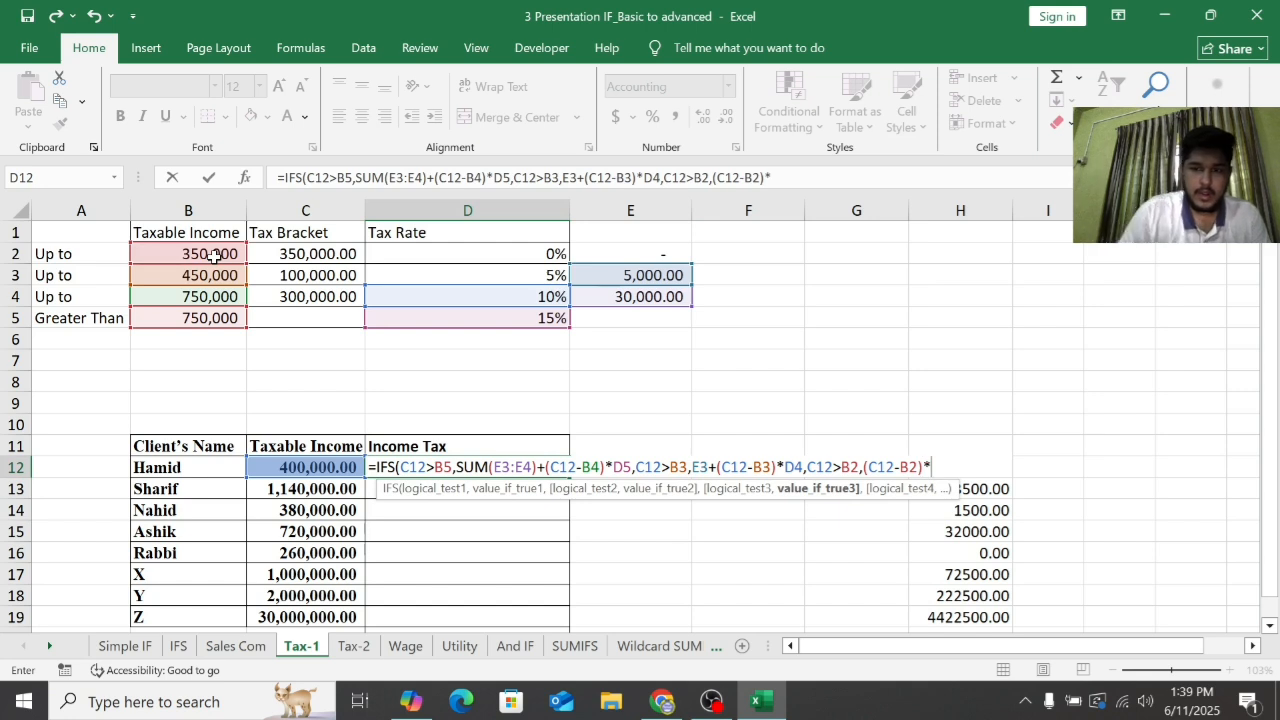
type("*")
left_click(552, 274)
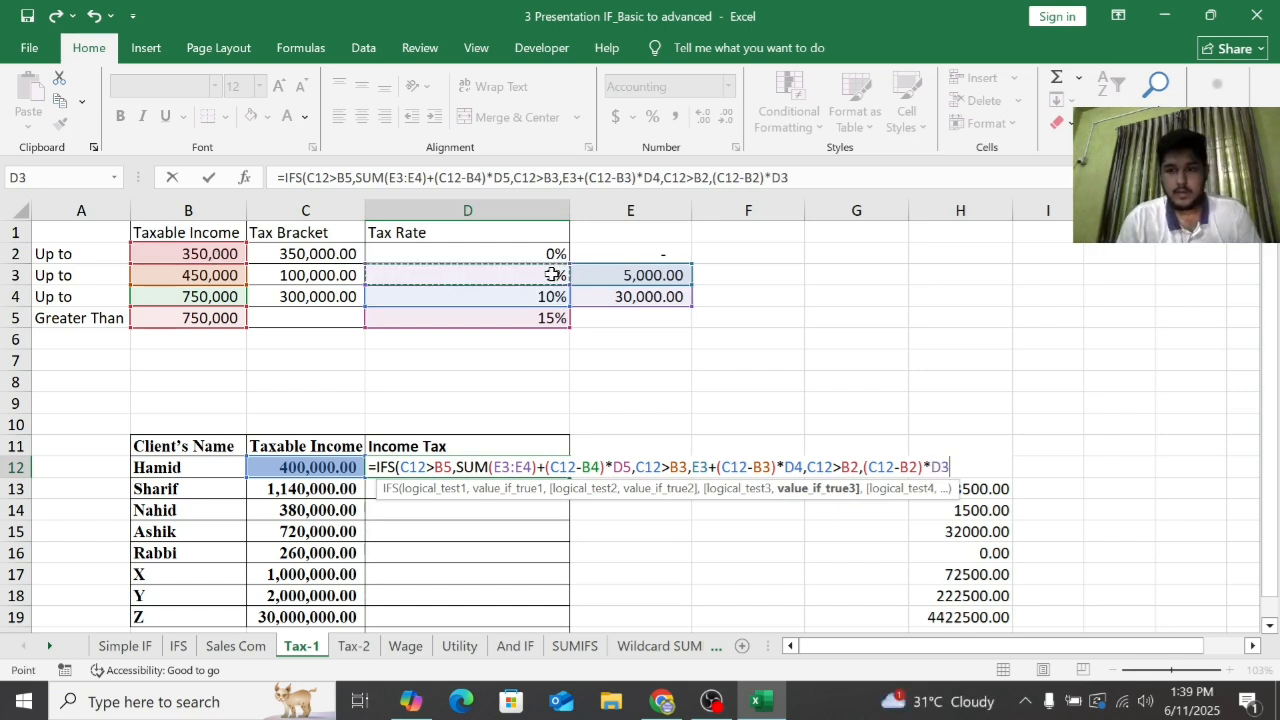
type(",")
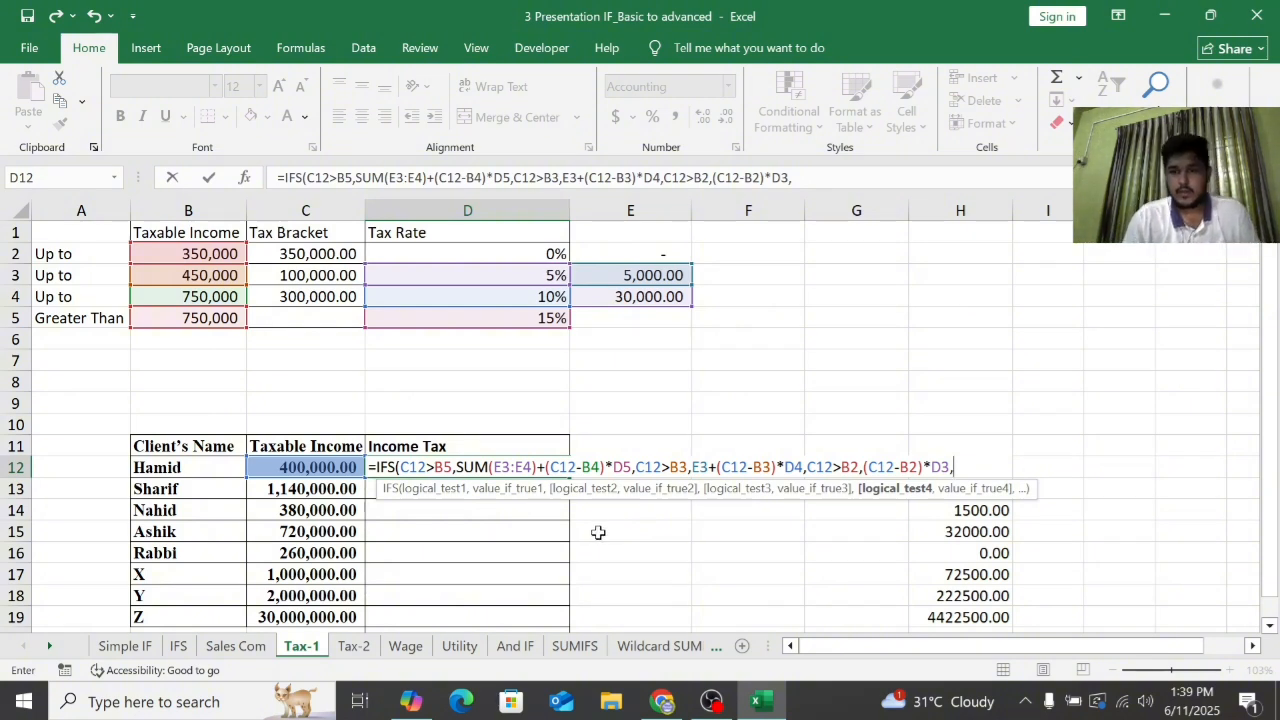
Add C12<=B2 as the fourth logical test in the D12 IFS formula
left_click(280, 463)
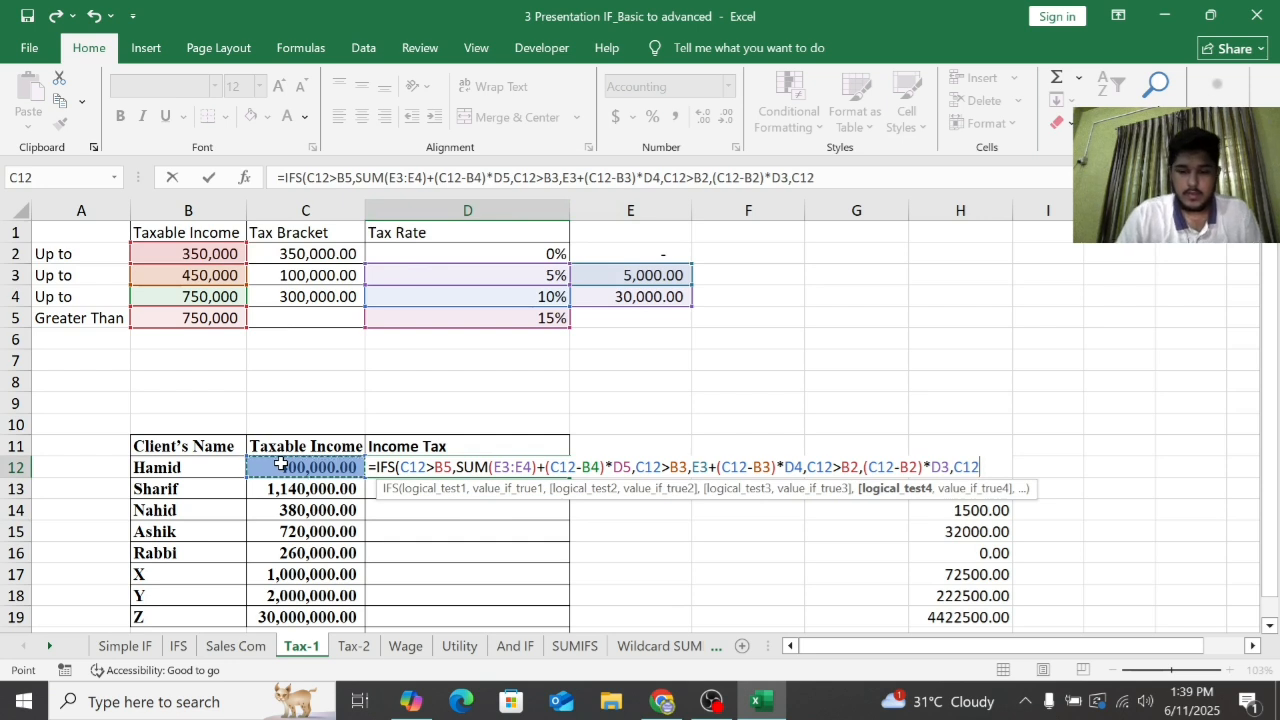
type("<")
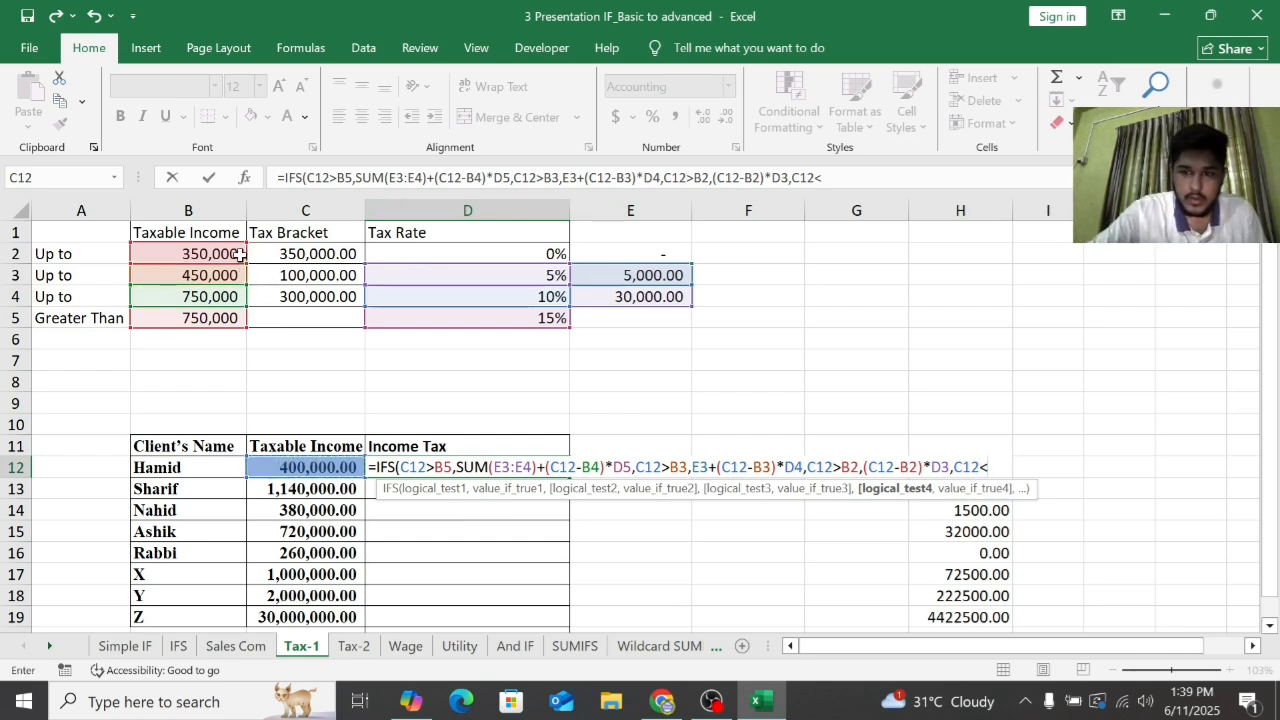
type("=")
left_click(237, 254)
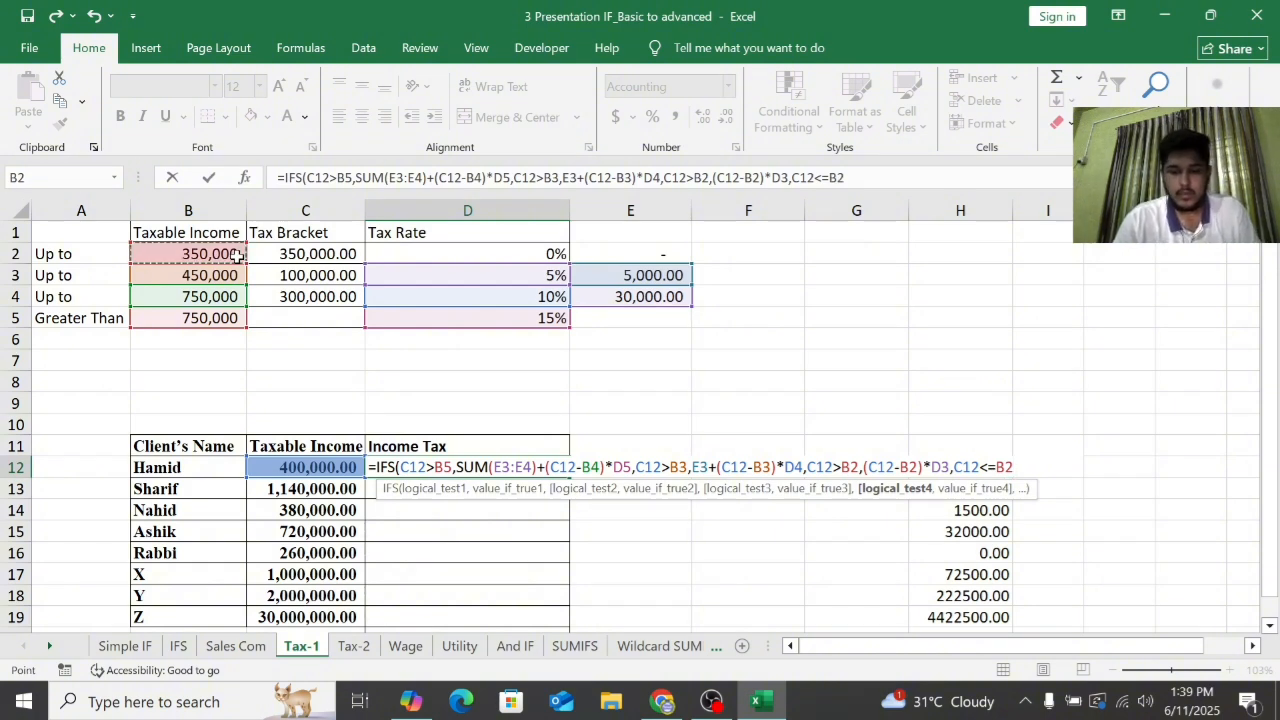
type(",")
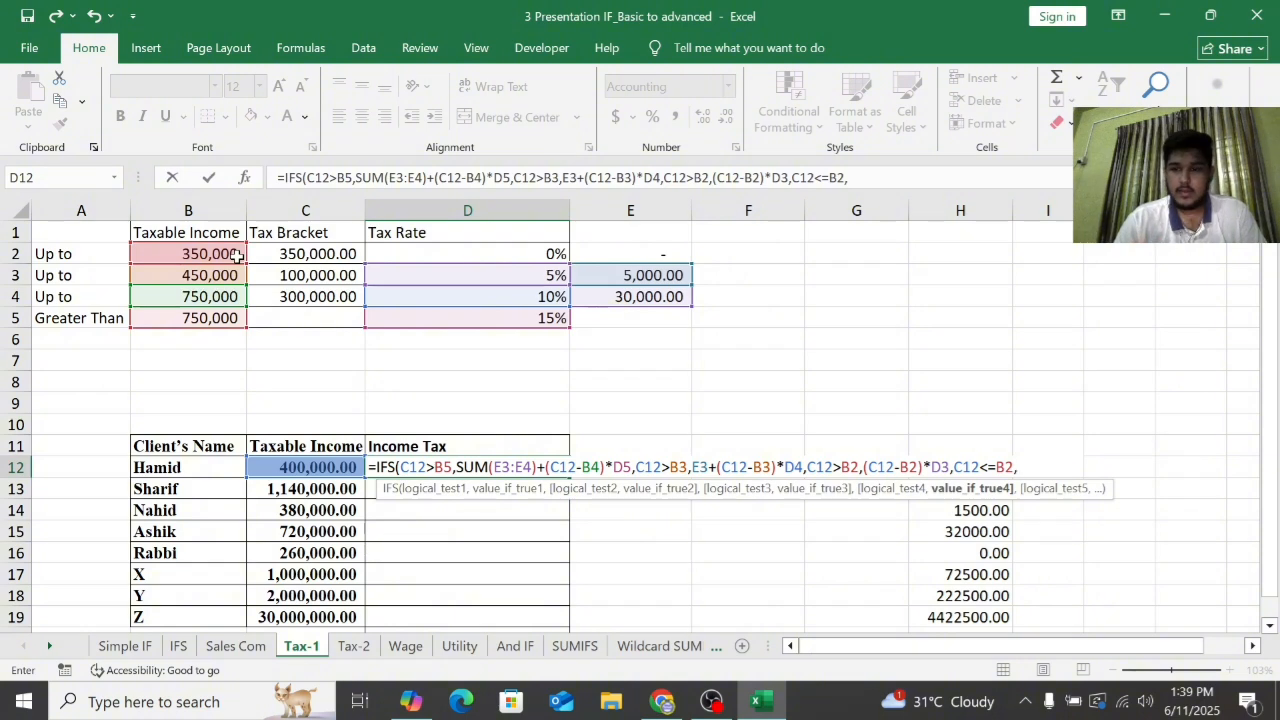
Enter C12*D2 as the fourth result, then close and commit the IFS formula in D12
left_click(354, 466)
type("*")
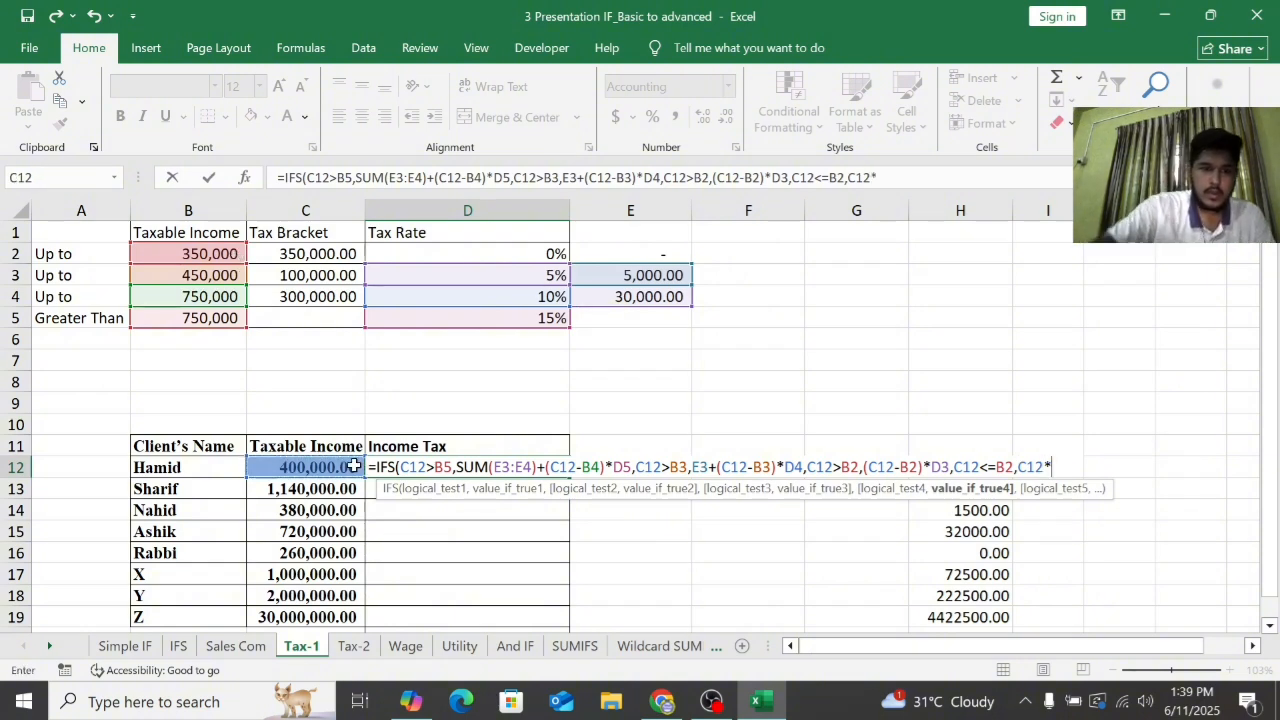
left_click(528, 254)
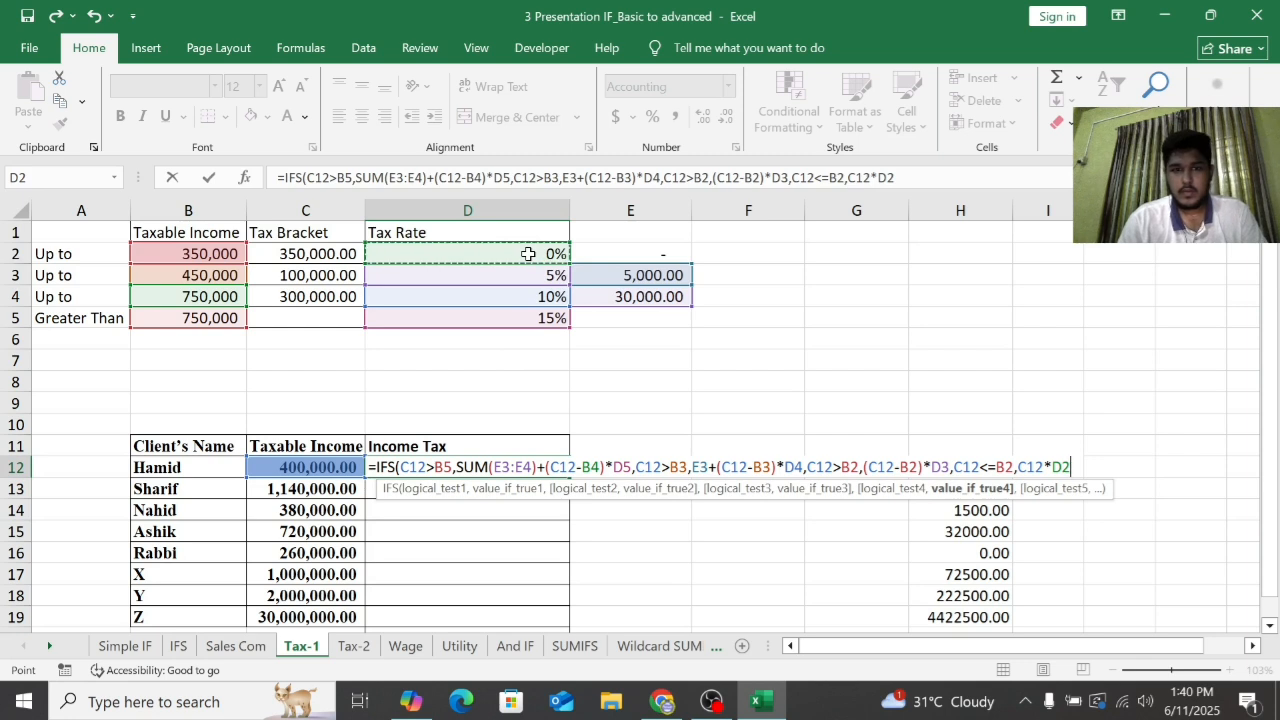
type(")")
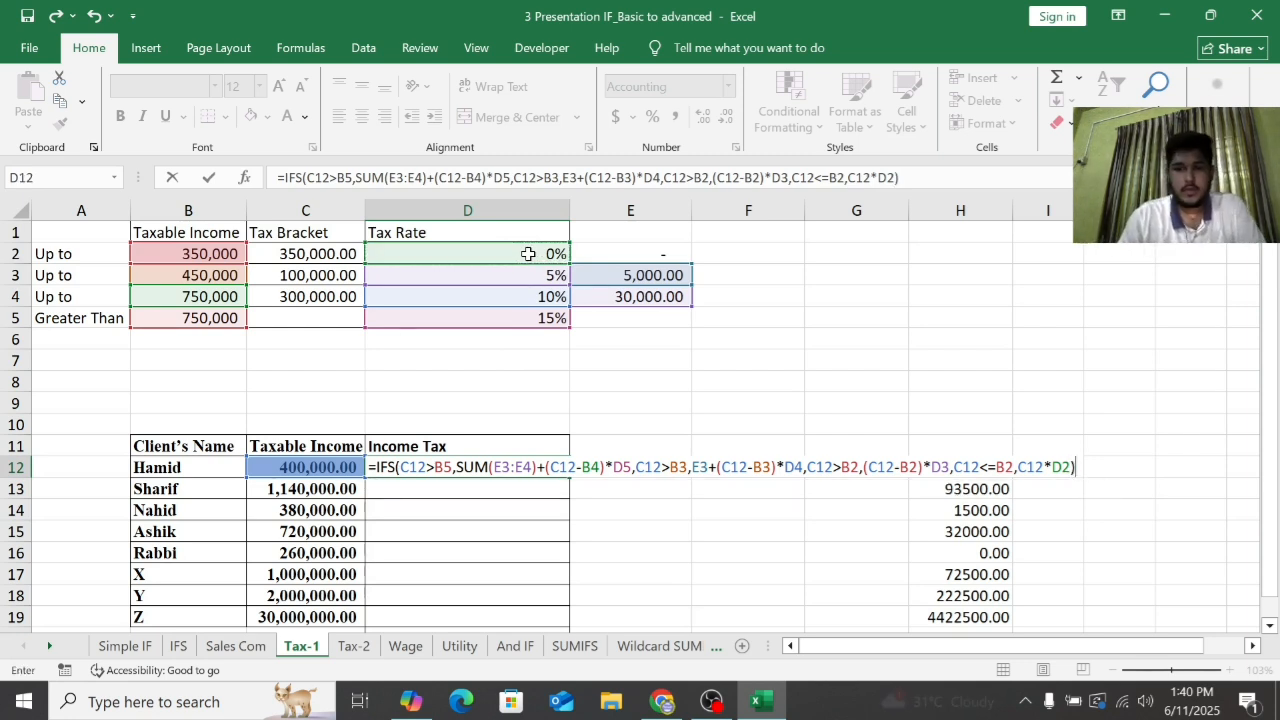
key("Return")
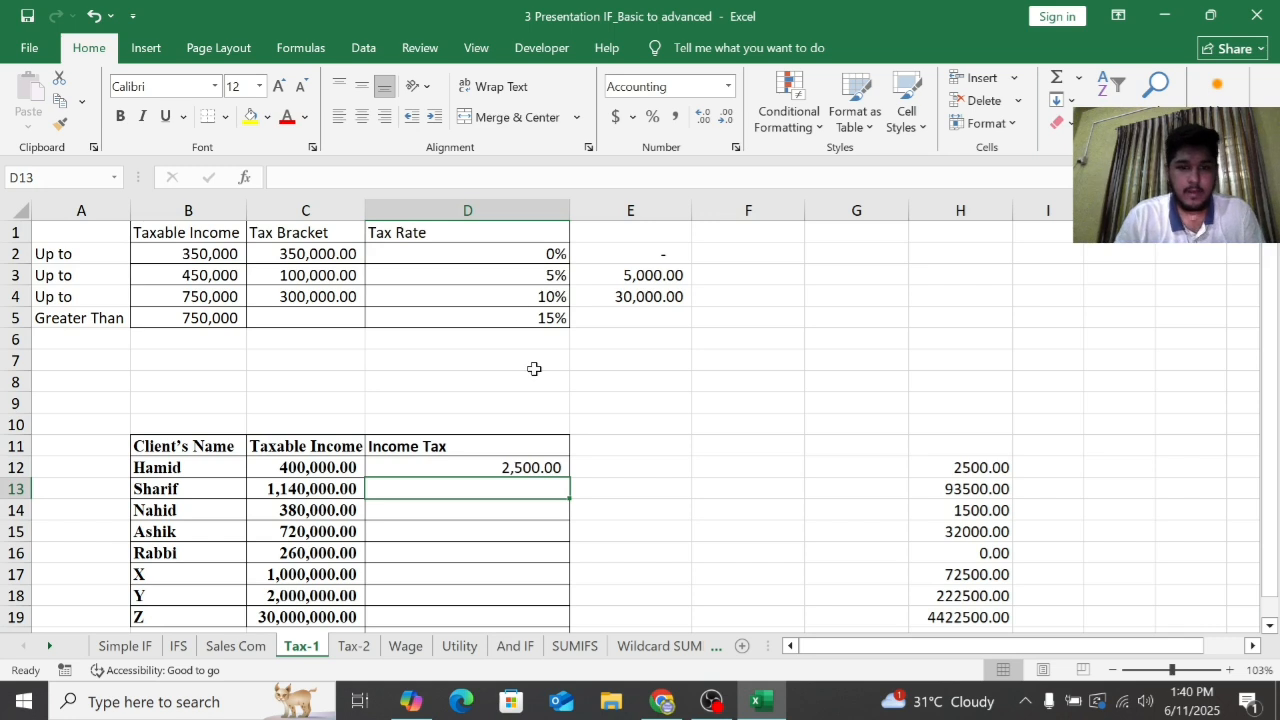
Edit the D12 formula to make the first test and result references absolute: $B$5, $E$3:$E$4, $B$4 and $D$5
left_click(518, 465)
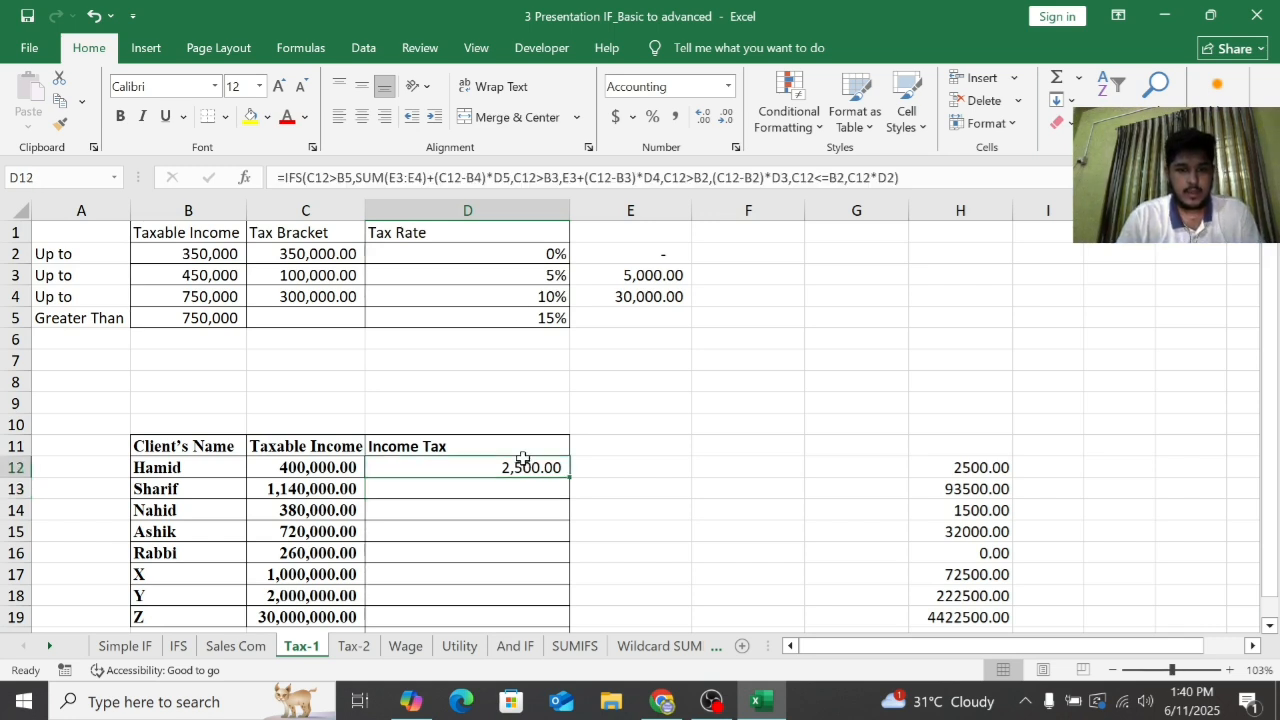
left_click(349, 177)
key("F4")
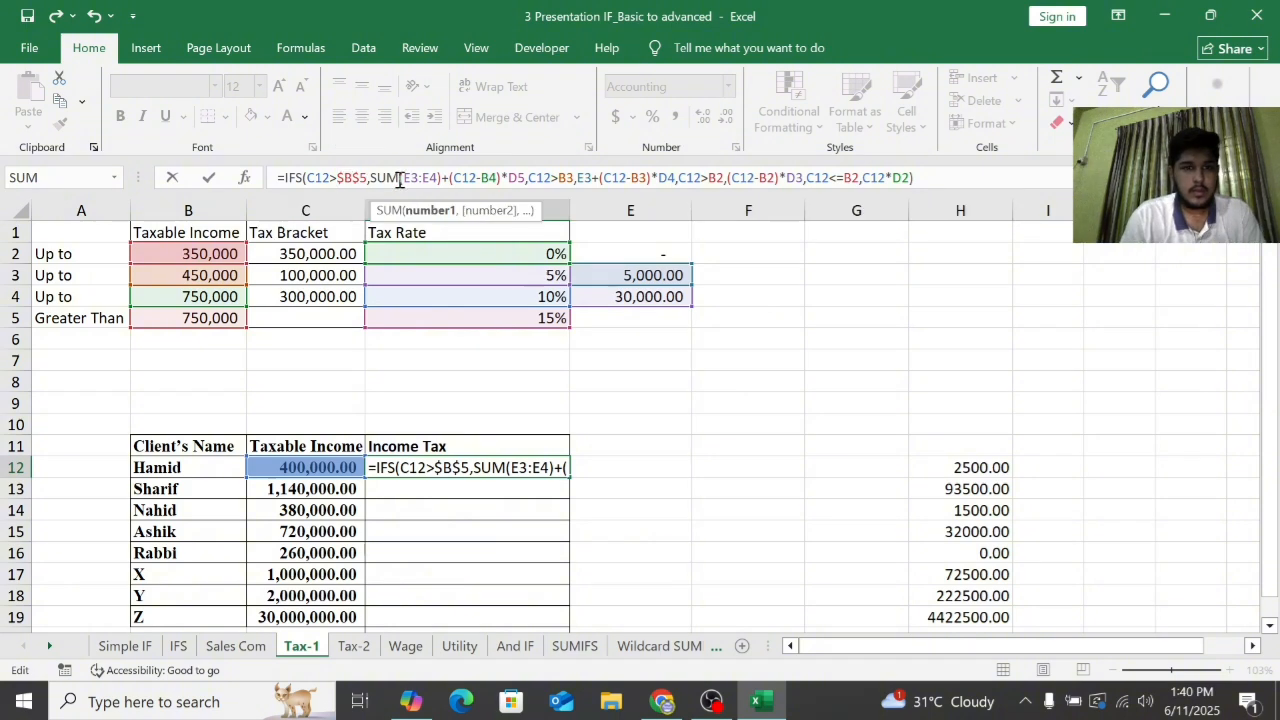
left_click_drag(398, 177, 433, 177)
key("F4")
left_click(530, 177)
key("F4")
left_click(568, 177)
key("F4")
Make the bracket references in the second test and result of the D12 formula absolute: $B$3, $E$3, $B$3 and $D$4
left_click(629, 178)
key("F4")
mouse_move(678, 180)
left_mouse_down()
mouse_move(752, 182)
mouse_move(670, 191)
left_mouse_up()
key("F4")
key("F4")
left_click(774, 178)
key("F4")
Make the bracket references in the third test and result of the D12 formula absolute: $B$2, $B$2 and $D$3
left_click(837, 179)
key("F4")
key("Right")
key("Right")
key("Right")
key("Right")
key("Right")
key("Right")
key("Right")
key("F4")
key("Right")
key("Right")
key("Right")
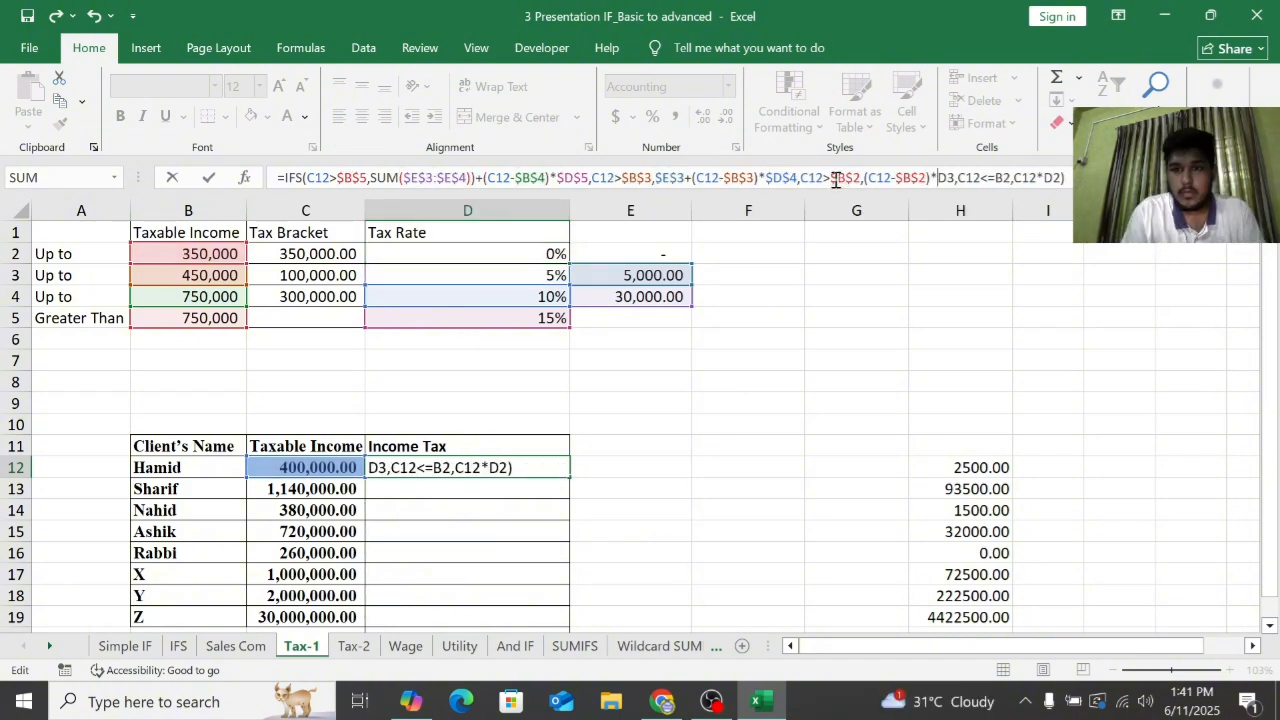
key("F4")
Make the references in the fourth test and result of the D12 formula absolute: $B$2 and $D$2
key("Right")
key("Right")
key("Right")
key("Right")
key("Right")
key("Right")
key("Right")
key("F4")
key("Right")
key("Right")
key("Right")
key("Right")
key("Right")
key("Right")
key("F4")
Remove the extra closing parenthesis after SUM($E$3:$E$4) in the D12 formula and commit it, keeping D12 selected
key("Return")
left_click(775, 470)
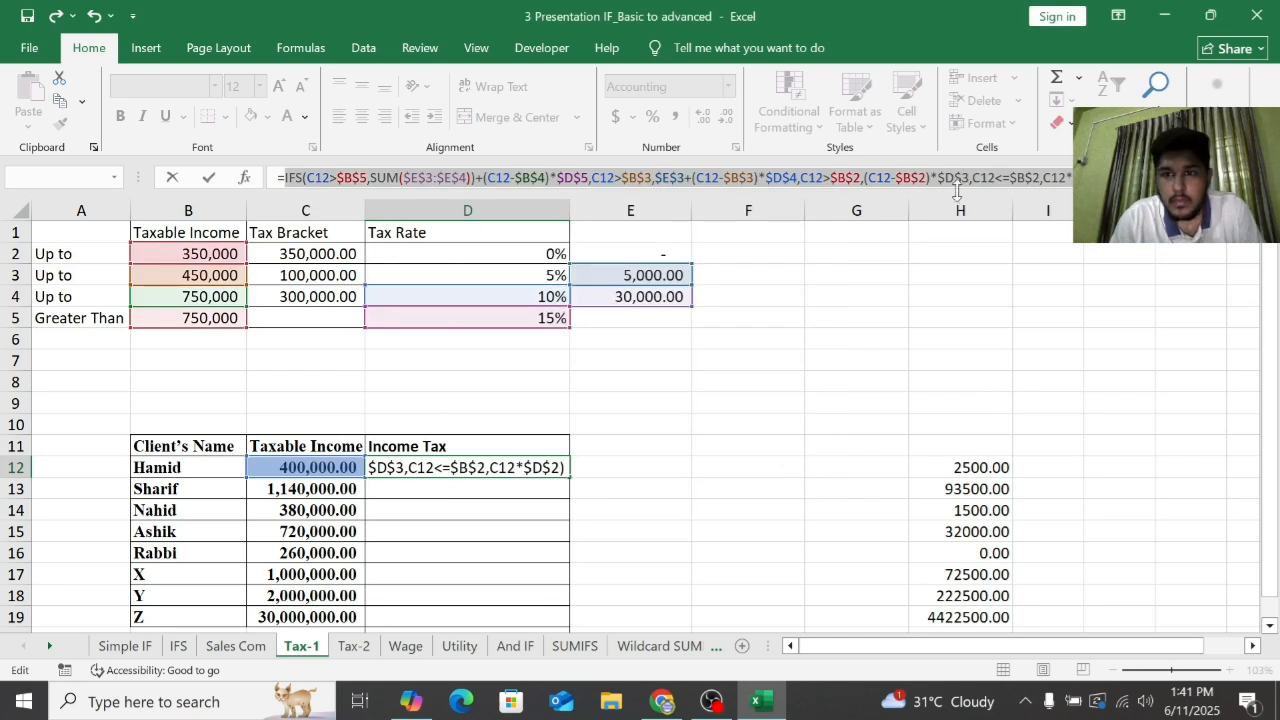
left_click(474, 181)
key("BackSpace")
key("ctrl+Return")
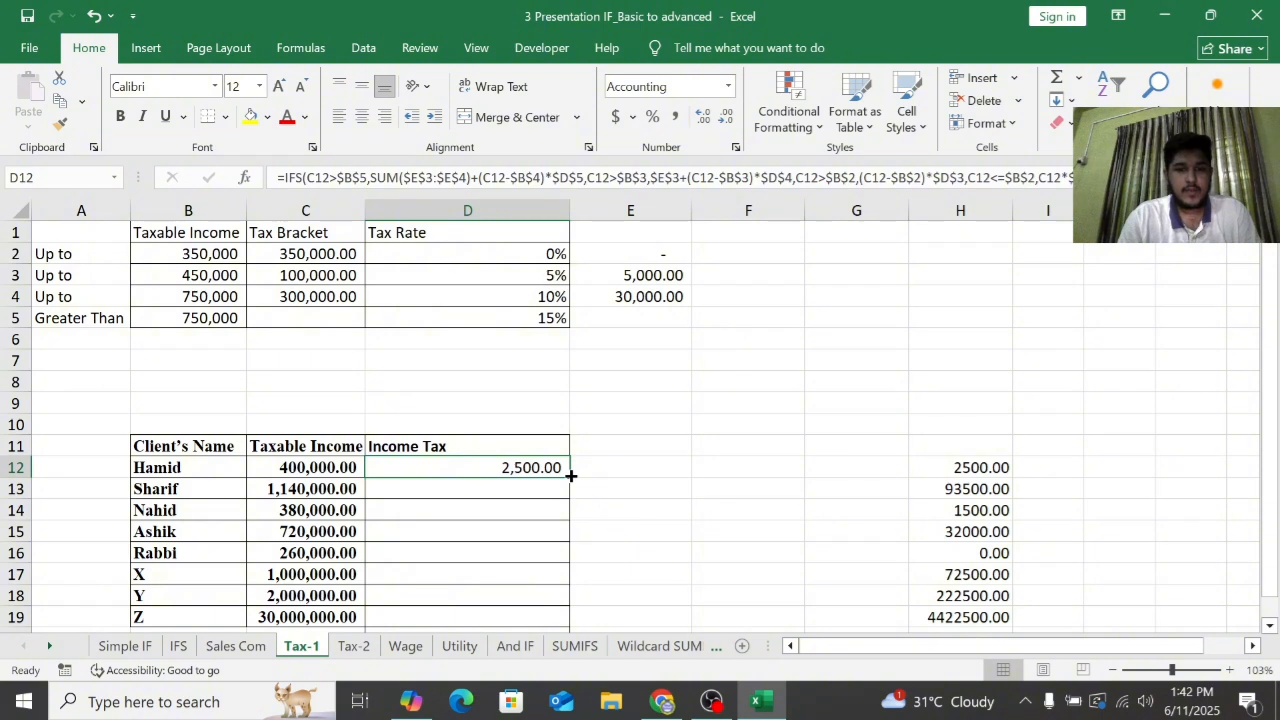
Fill the income tax formula from D12 down through D19
left_click_drag(571, 476, 577, 594)
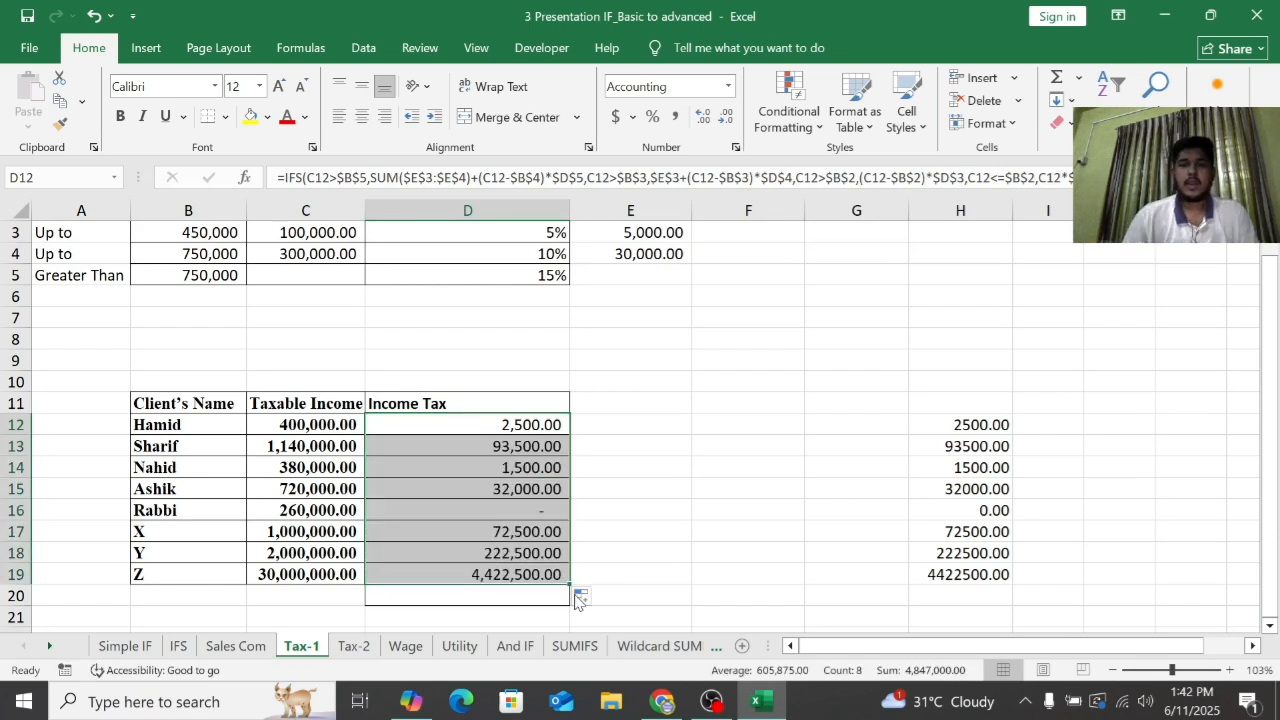
scroll(630, 485, "up", 1)
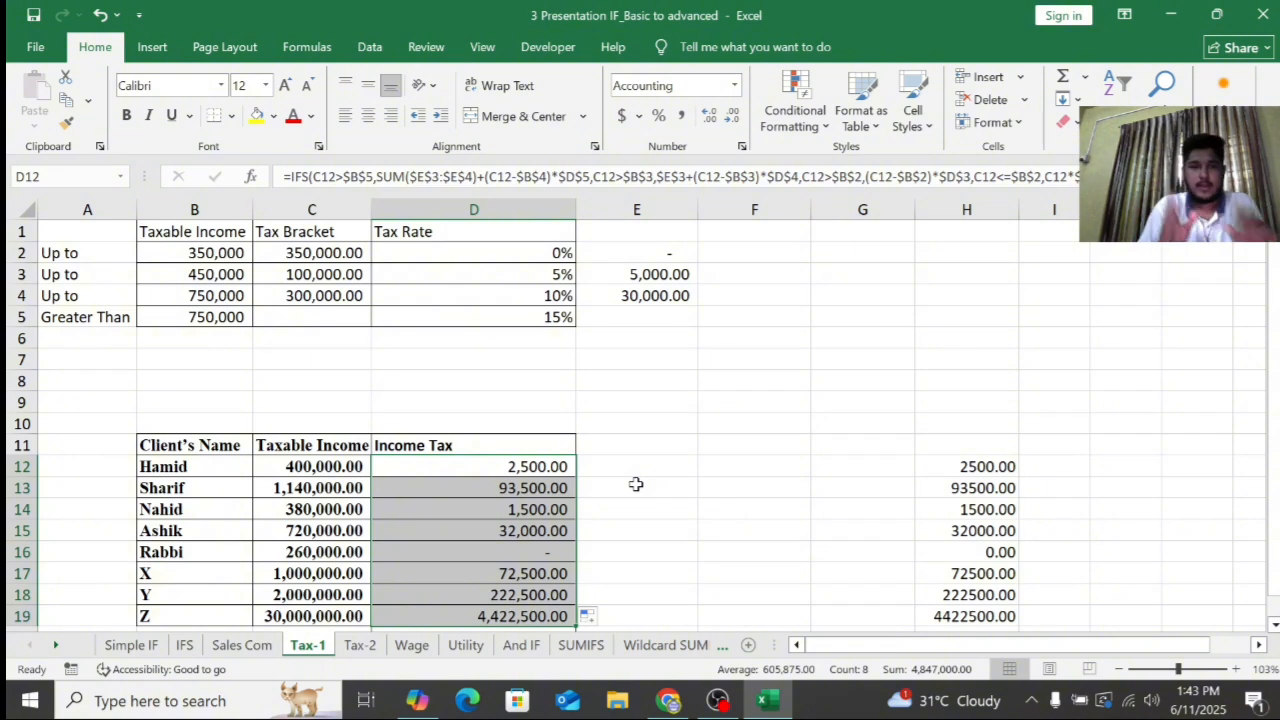
scroll(551, 466, "down", 1)
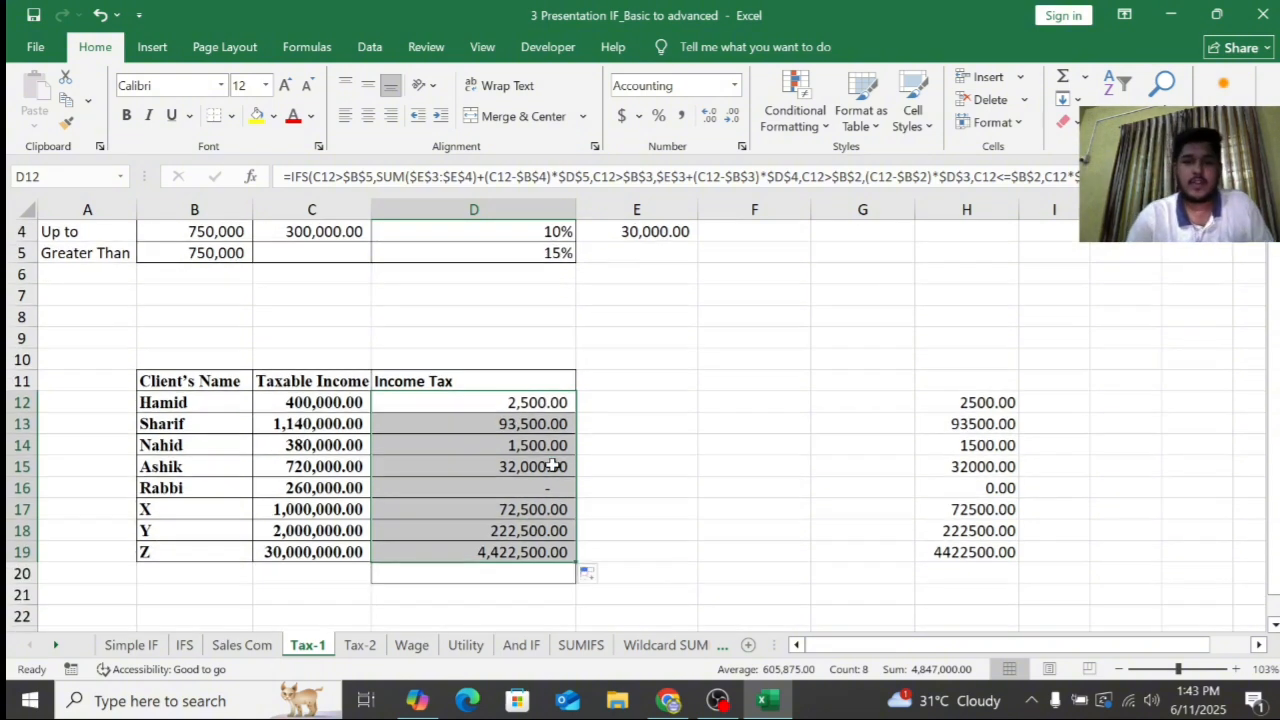
On the Tax-2 sheet, start an IFS formula in C13 with the first test B13>A6
left_click(356, 645)
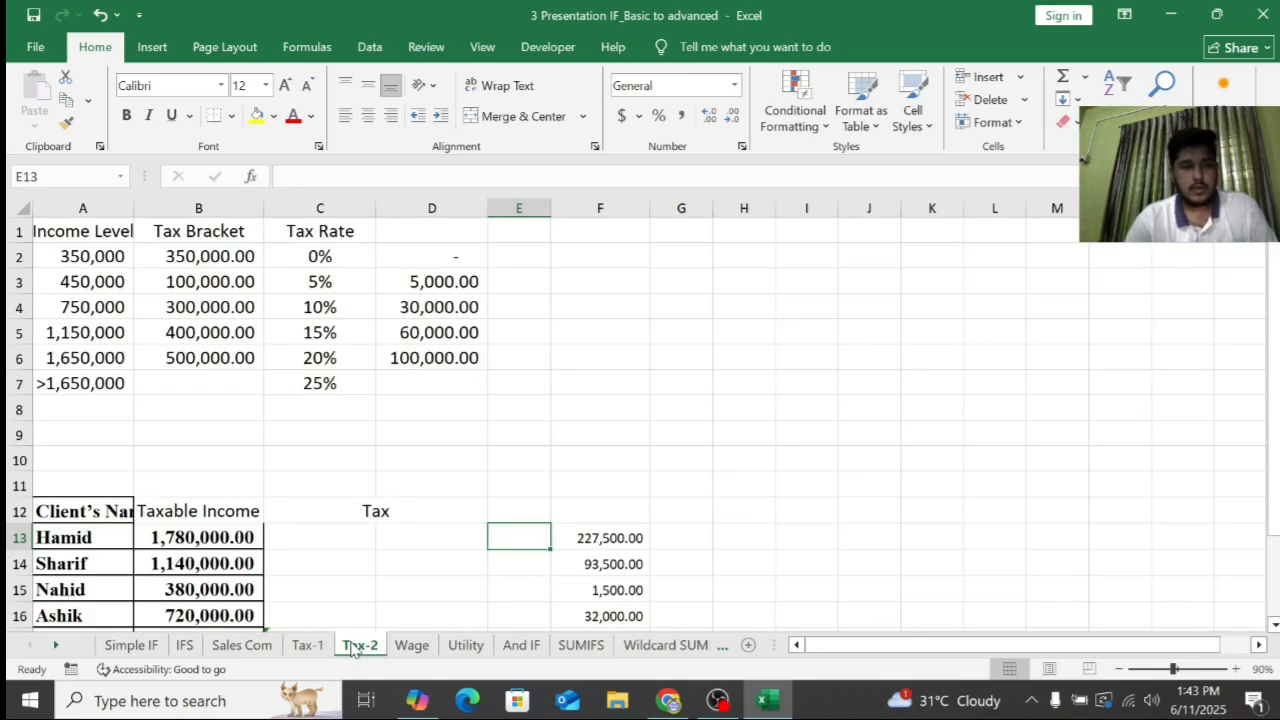
scroll(523, 616, "down", 2)
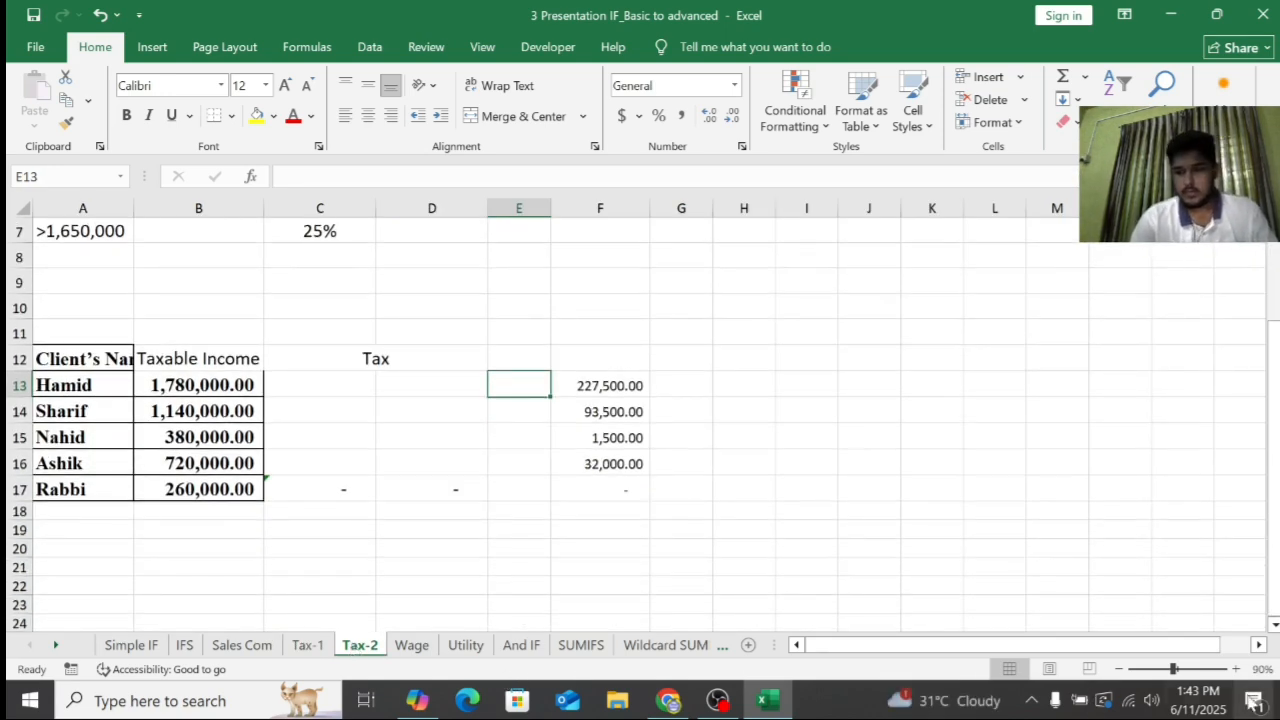
left_click(1121, 672)
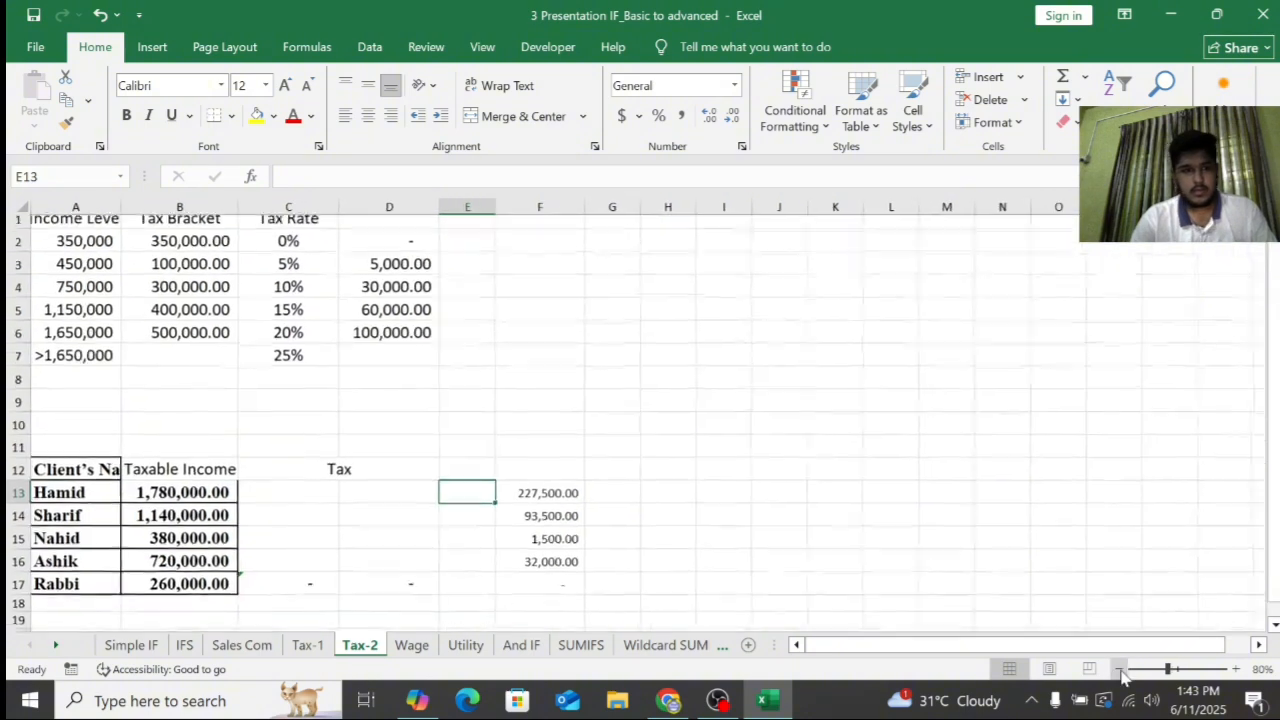
left_click(1121, 672)
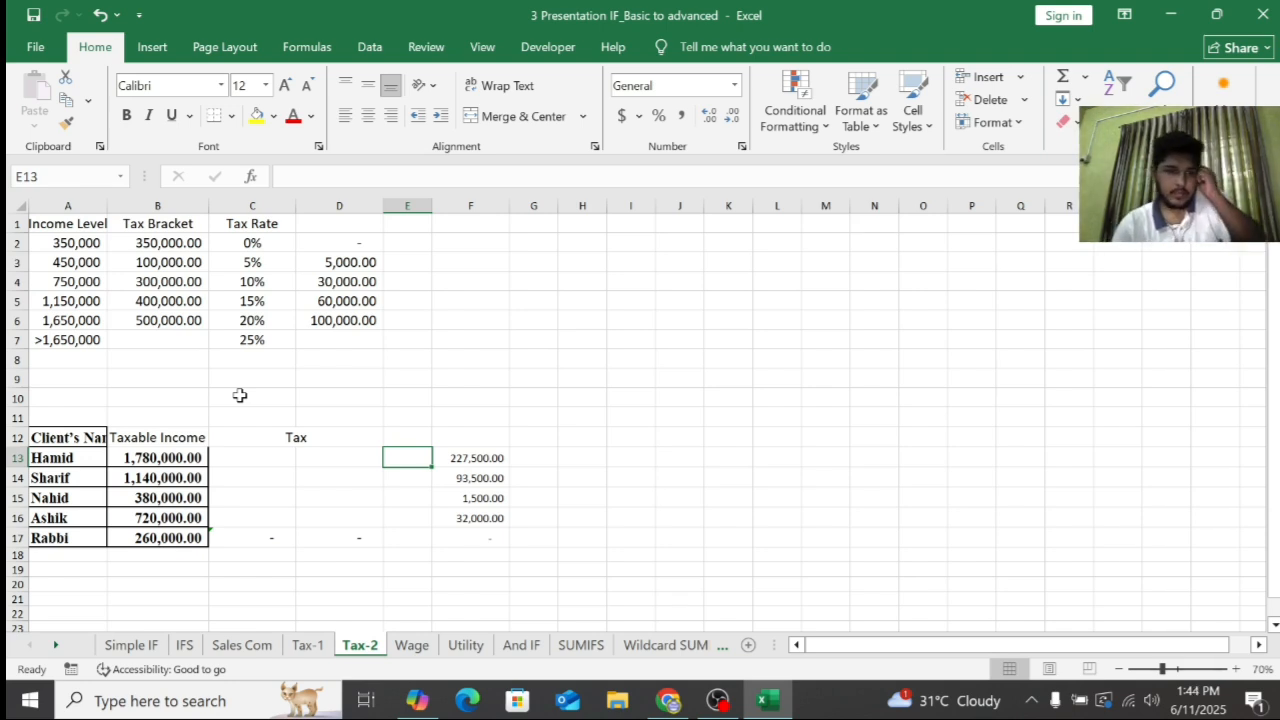
left_click(262, 454)
type("=IFS(")
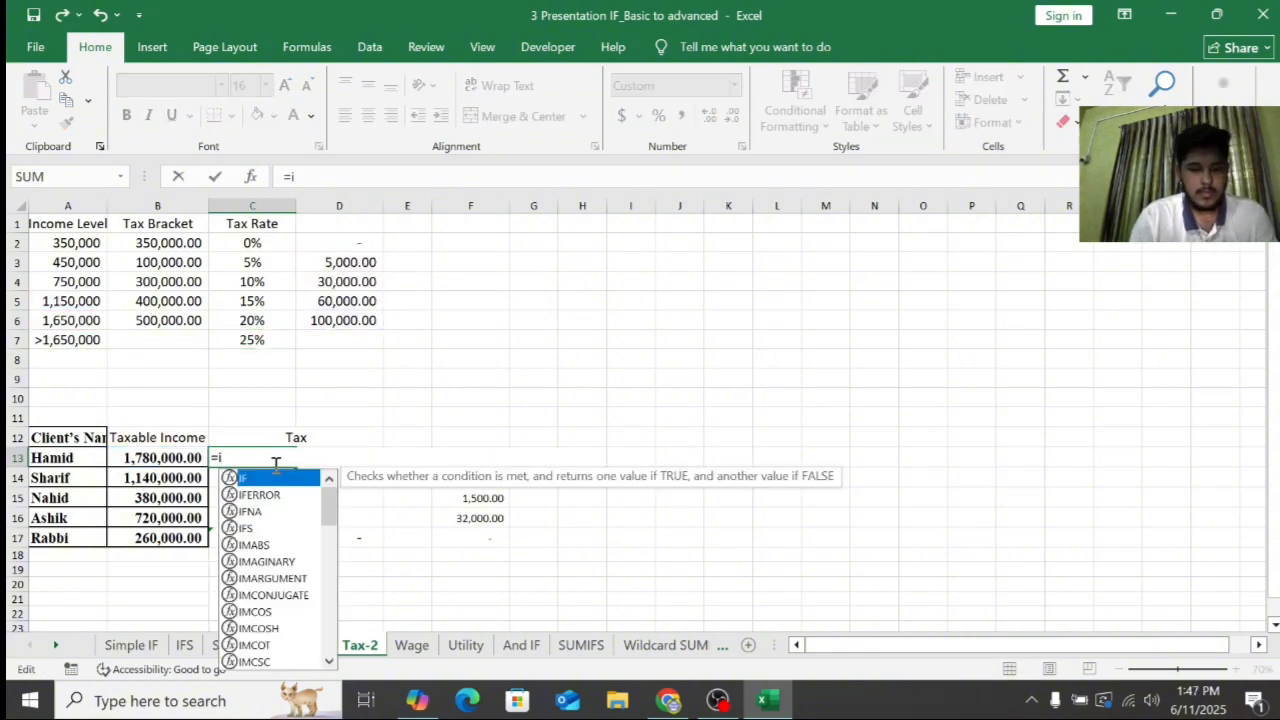
left_click(140, 457)
type(">")
left_click(168, 320)
left_click(72, 320)
type(",")
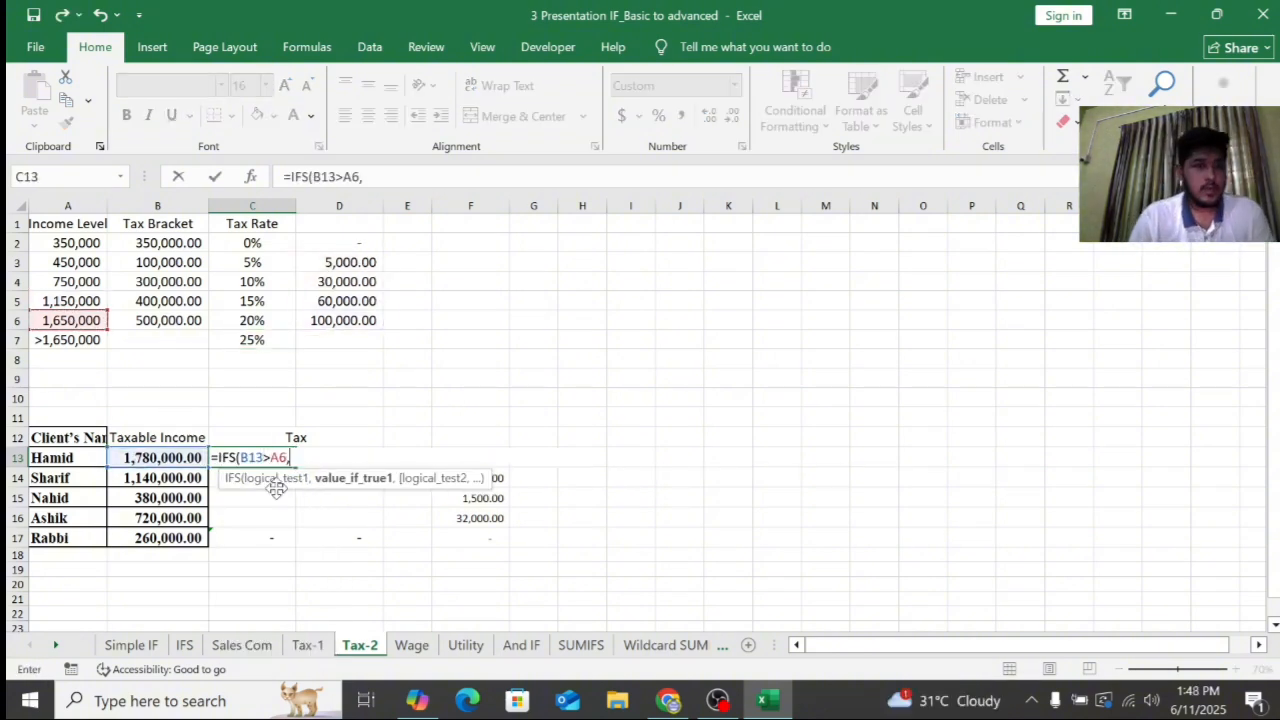
Enter SUM(D3:D6)+(B13-A6)*C7 as the result of the first test in the C13 formula
type("SUM(")
left_click_drag(335, 261, 367, 316)
type(")+(")
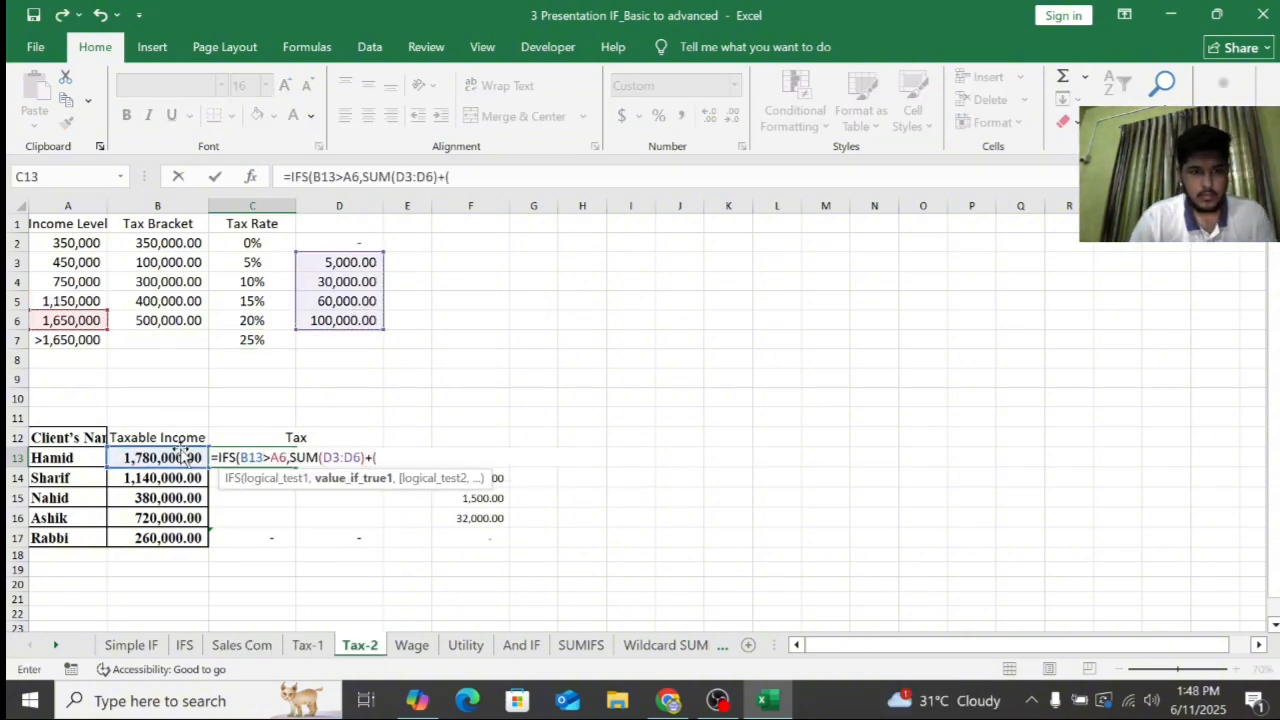
left_click(180, 458)
type("-")
left_click(88, 320)
type(")*")
left_click(265, 340)
type(",")
Add the second test B13>A5 to the C13 formula and begin its result with a SUM function
left_click(164, 456)
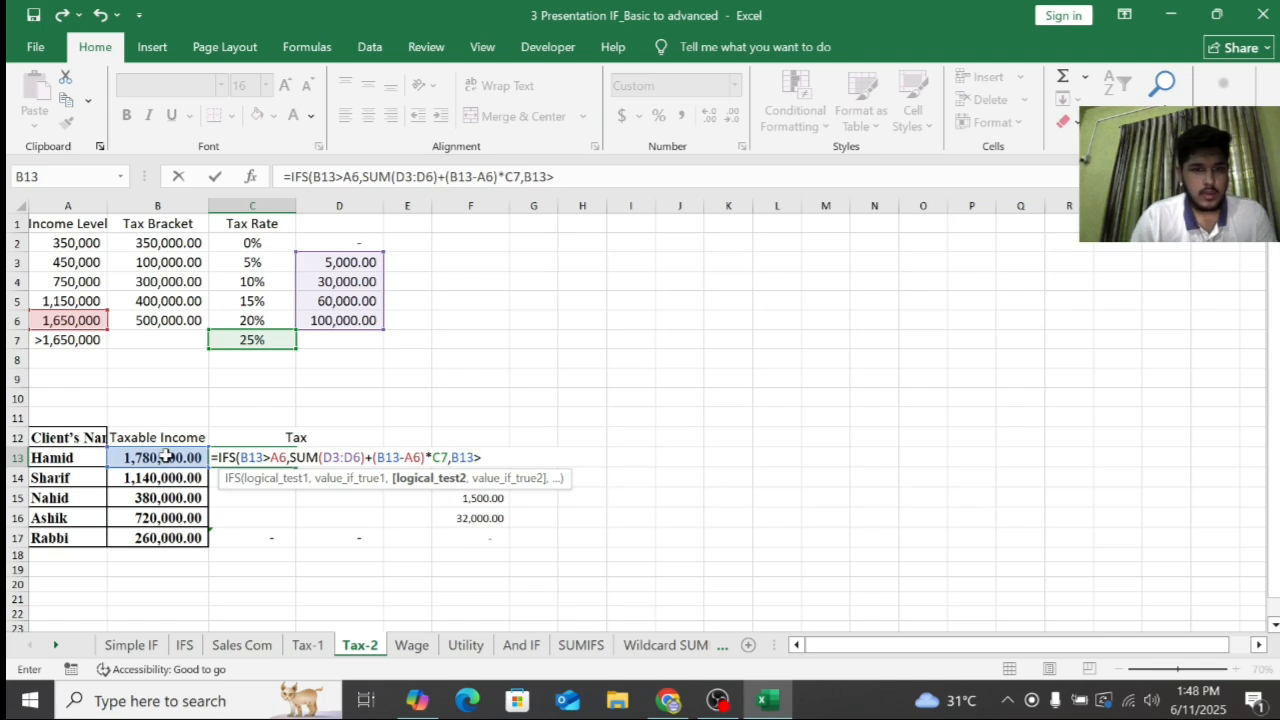
type(">")
left_click(95, 301)
type(",sum")
key("Tab")
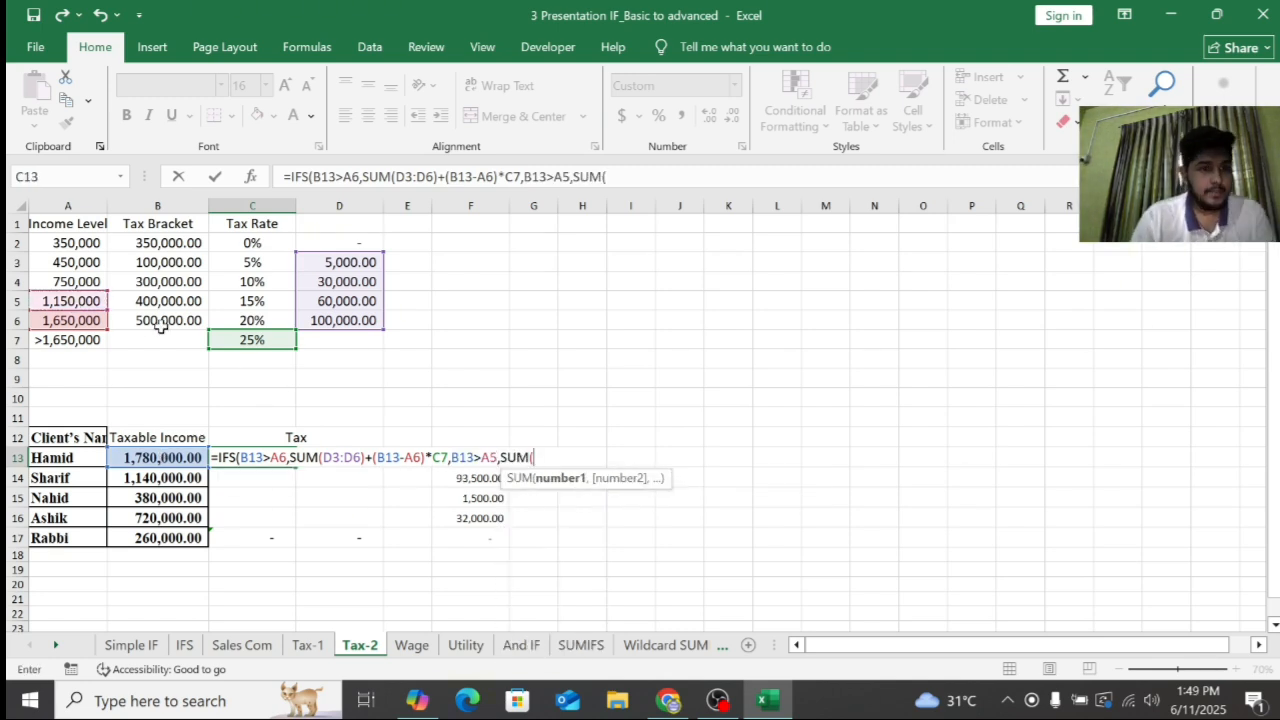
left_click_drag(340, 262, 339, 292)
type(")+(")
left_click(160, 457)
type("-")
left_click(94, 300)
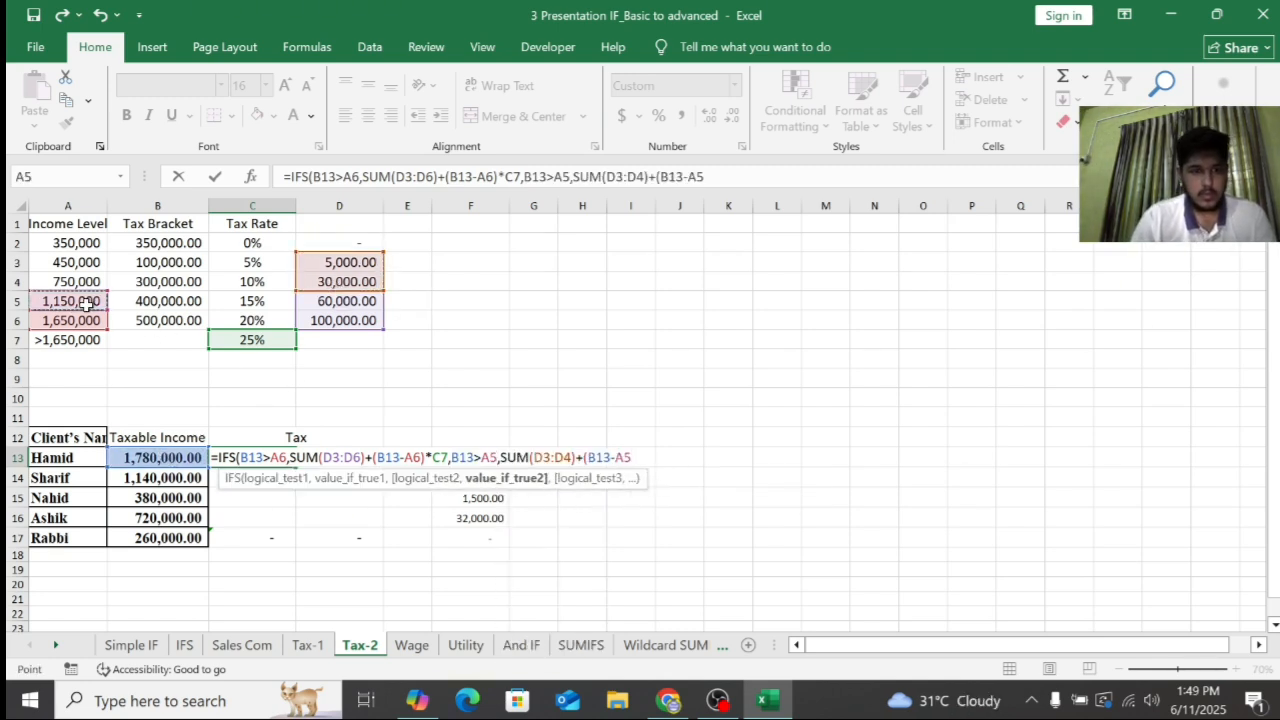
type(")*")
left_click(251, 301)
key("BackSpace")
key("BackSpace")
key("BackSpace")
key("BackSpace")
key("BackSpace")
key("BackSpace")
key("BackSpace")
key("BackSpace")
key("BackSpace")
key("BackSpace")
key("BackSpace")
key("BackSpace")
key("BackSpace")
key("BackSpace")
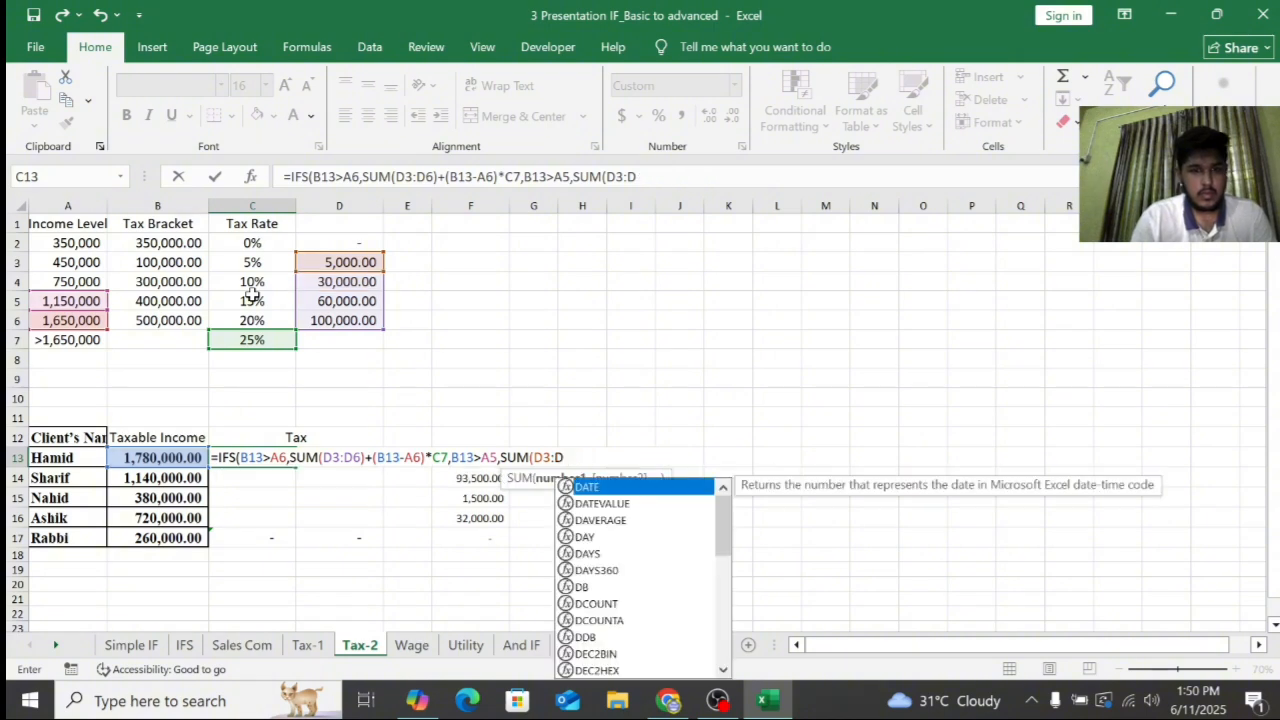
key("BackSpace")
key("BackSpace")
key("BackSpace")
key("BackSpace")
key("BackSpace")
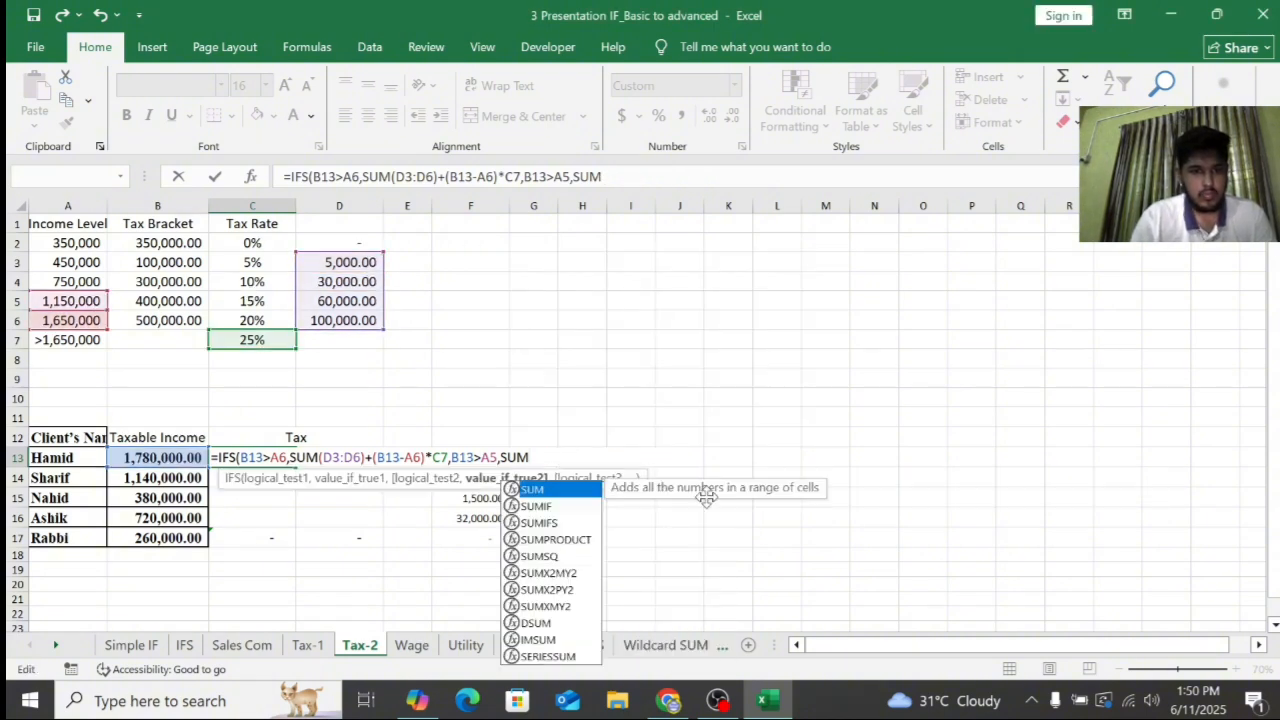
Enter SUM(D3:D5)+(B13-A5)*C6 as the result of the second test in the C13 formula
double_click(564, 489)
left_click_drag(342, 262, 342, 301)
type(")+(")
left_click(180, 471)
key("Return")
left_click(775, 436)
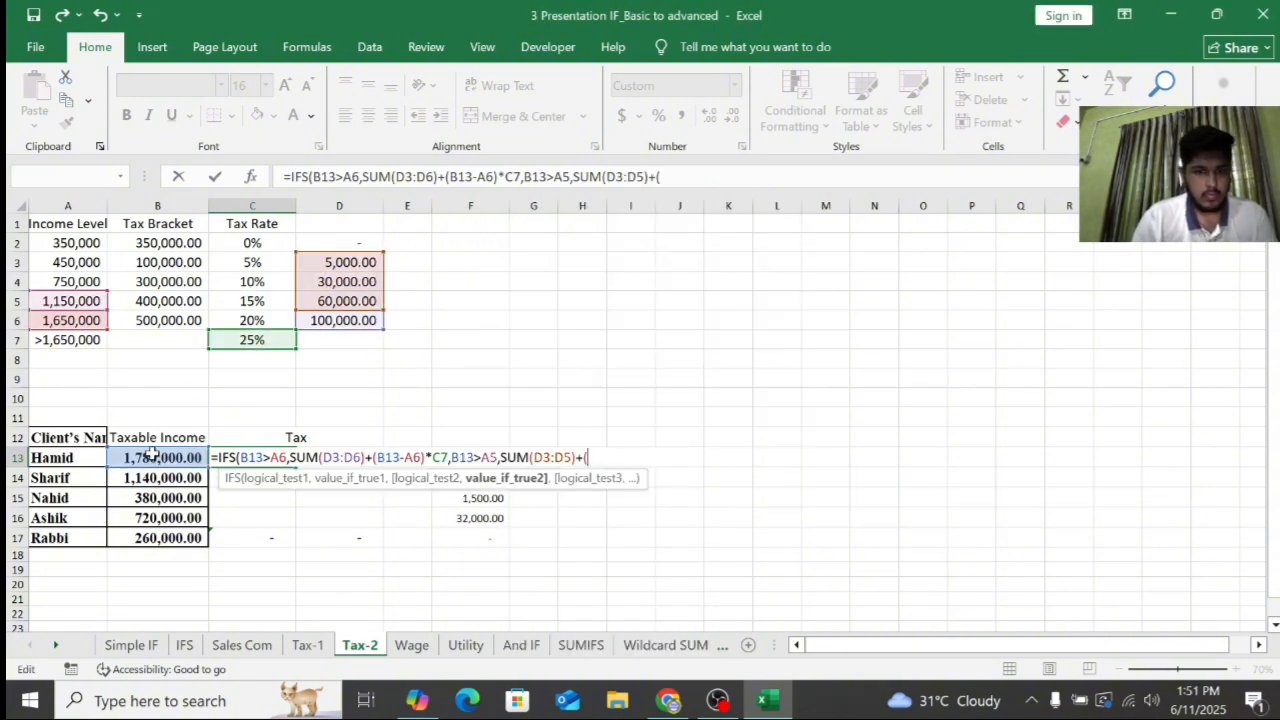
left_click(154, 458)
type("-")
left_click(92, 303)
type(")*")
left_click(252, 320)
Add the third test B13>A4 with the result SUM(D3:D4)+(B13-A4)*C5 to the C13 formula
type(",B13>")
left_click(87, 282)
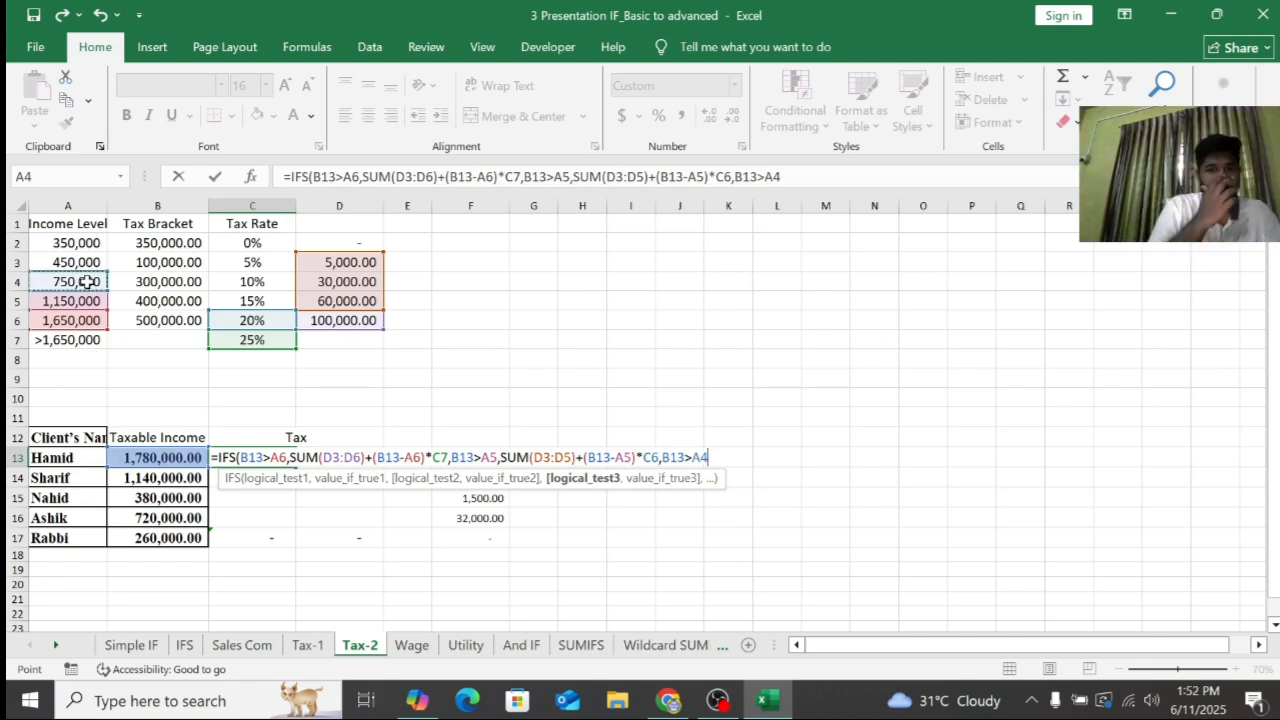
type(",sum(")
left_click_drag(340, 262, 340, 281)
type(")+(")
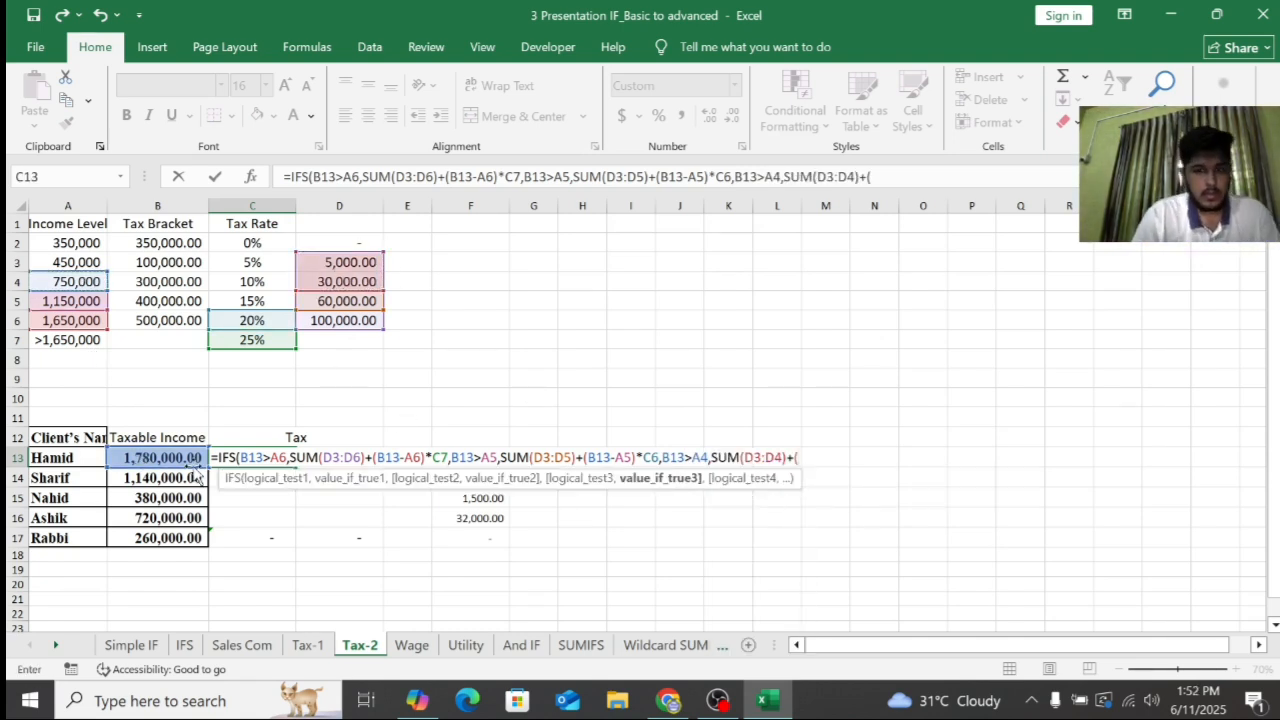
type("B13-")
left_click(87, 282)
type(")")
left_click(226, 281)
key("Return")
left_click(853, 457)
type("*")
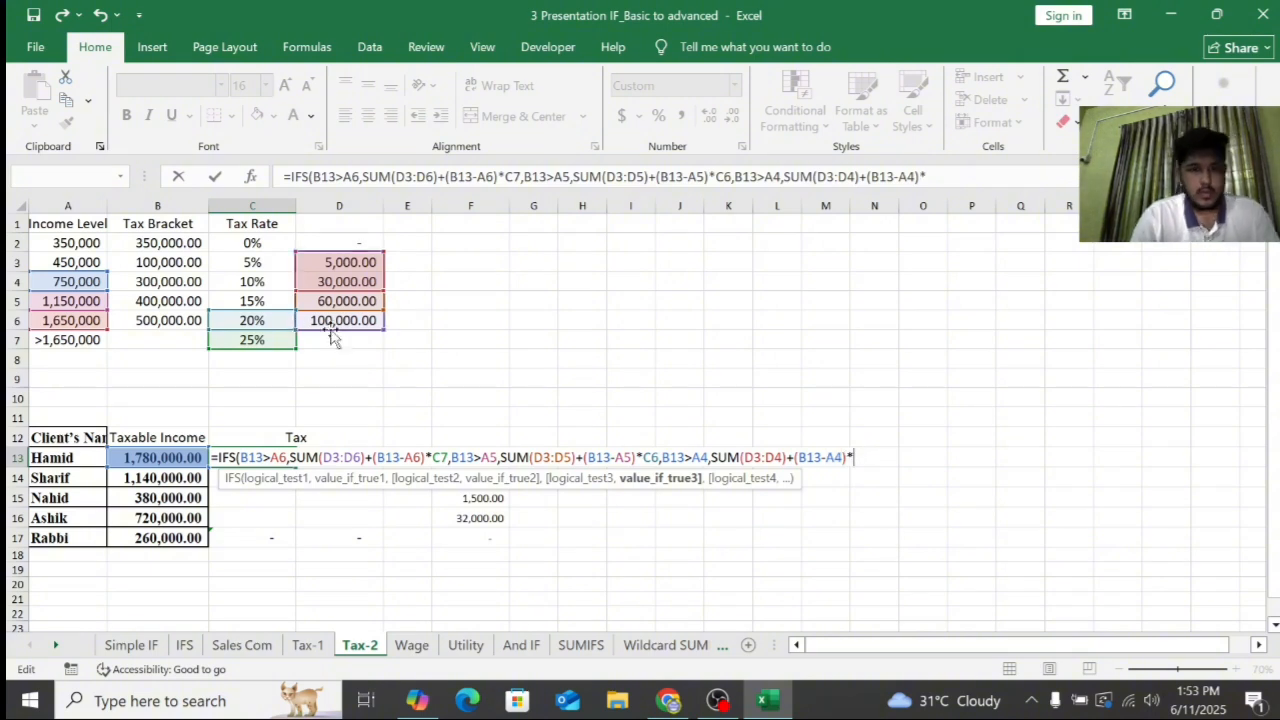
left_click(256, 301)
Add the fourth test B13>A3 with the result D3+(B13-A3)*C3 to the C13 formula
type(",")
left_click(157, 457)
type(">")
left_click(76, 262)
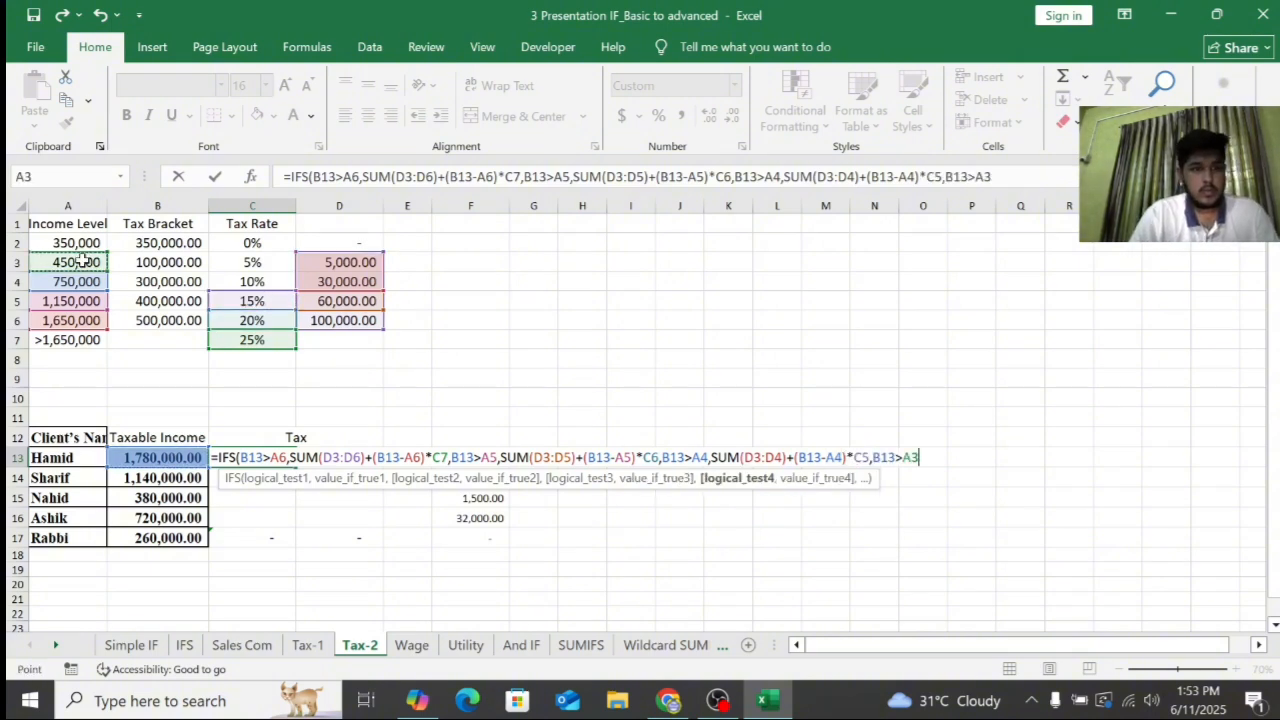
type(",")
left_click(340, 262)
type("+(B13-")
left_click(76, 262)
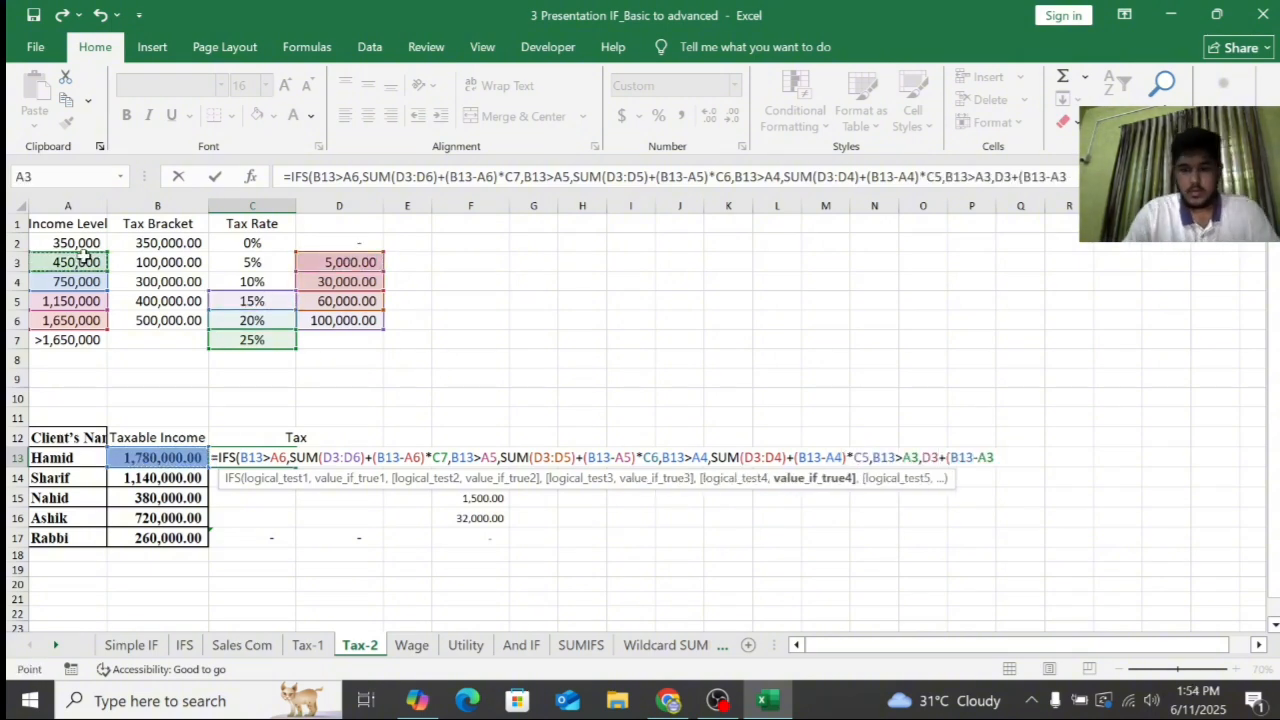
type(")*")
left_click(252, 262)
Add the fifth test B13>A2 with the result (B13-A2)*C3 to the C13 formula
type(",")
left_click(157, 457)
type(">")
left_click(60, 243)
type(",")
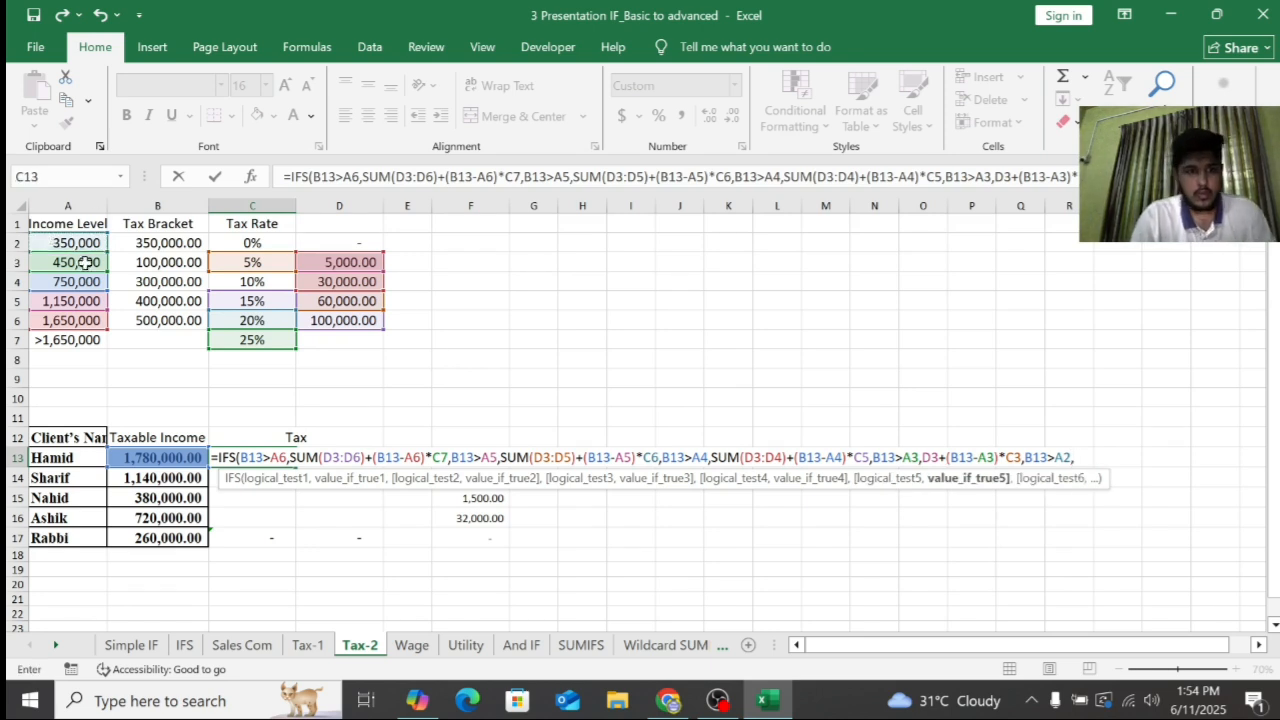
type("(B13-")
left_click(80, 243)
type(")*")
left_click(252, 262)
Add the sixth test B13<=A2 with the result B13*C2, then close and commit the C13 formula
type(",")
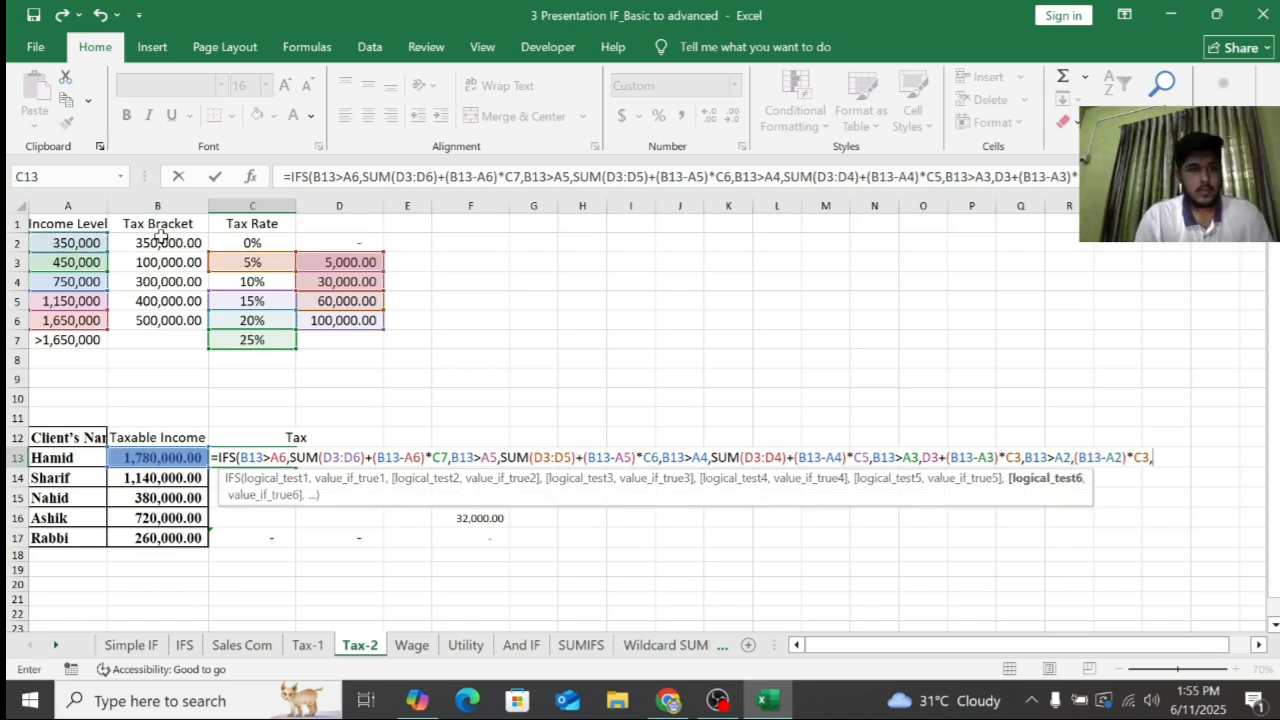
left_click(149, 457)
type("<=")
left_click(60, 243)
type(",")
left_click(157, 457)
type("*")
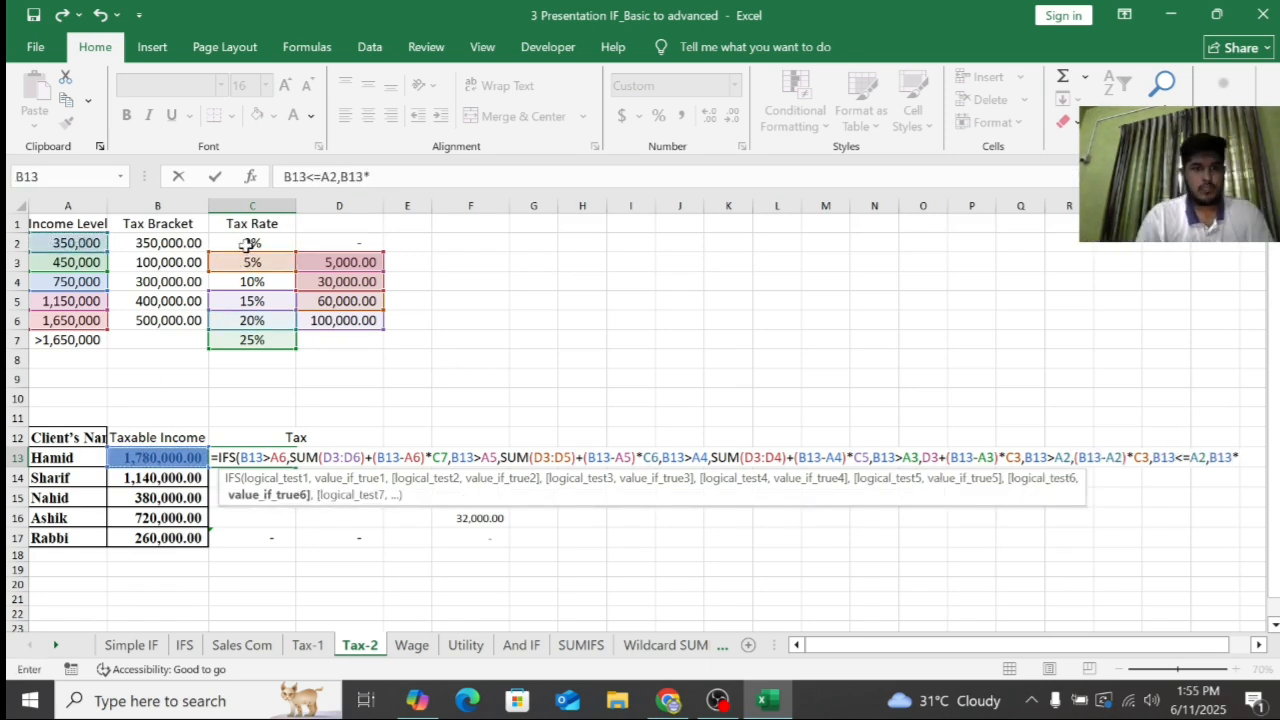
left_click(248, 243)
type(")")
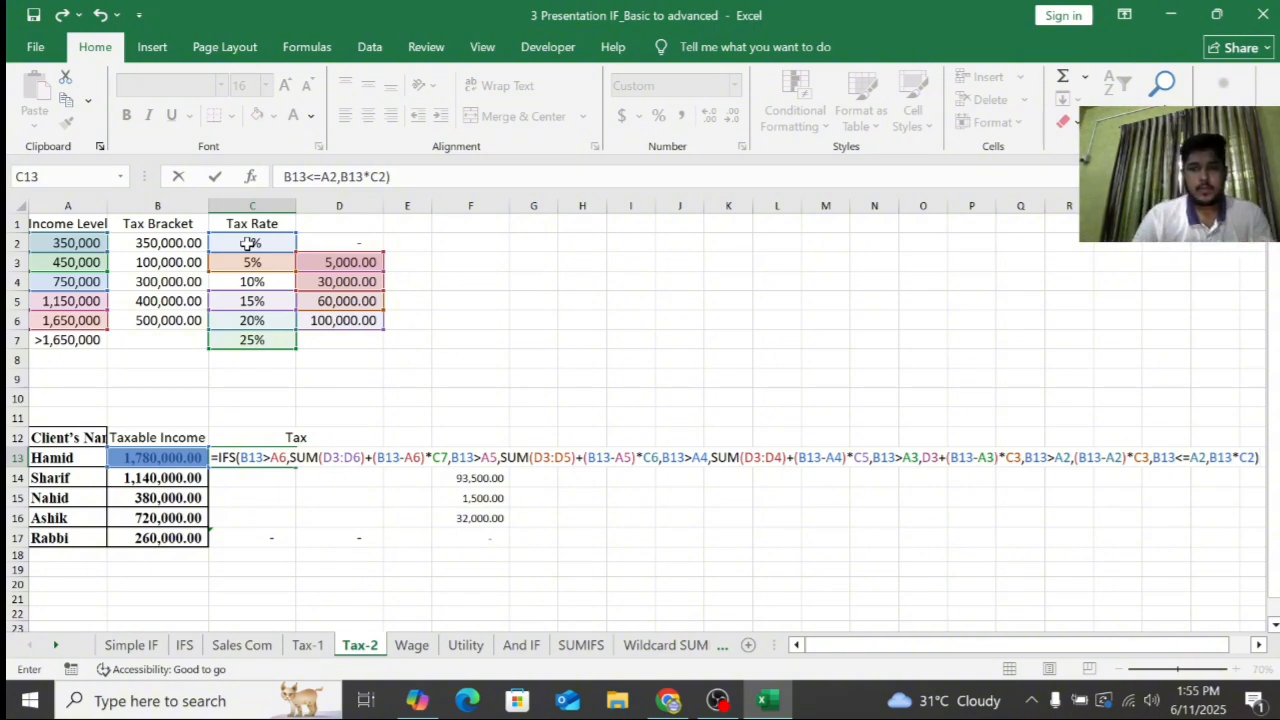
key("Return")
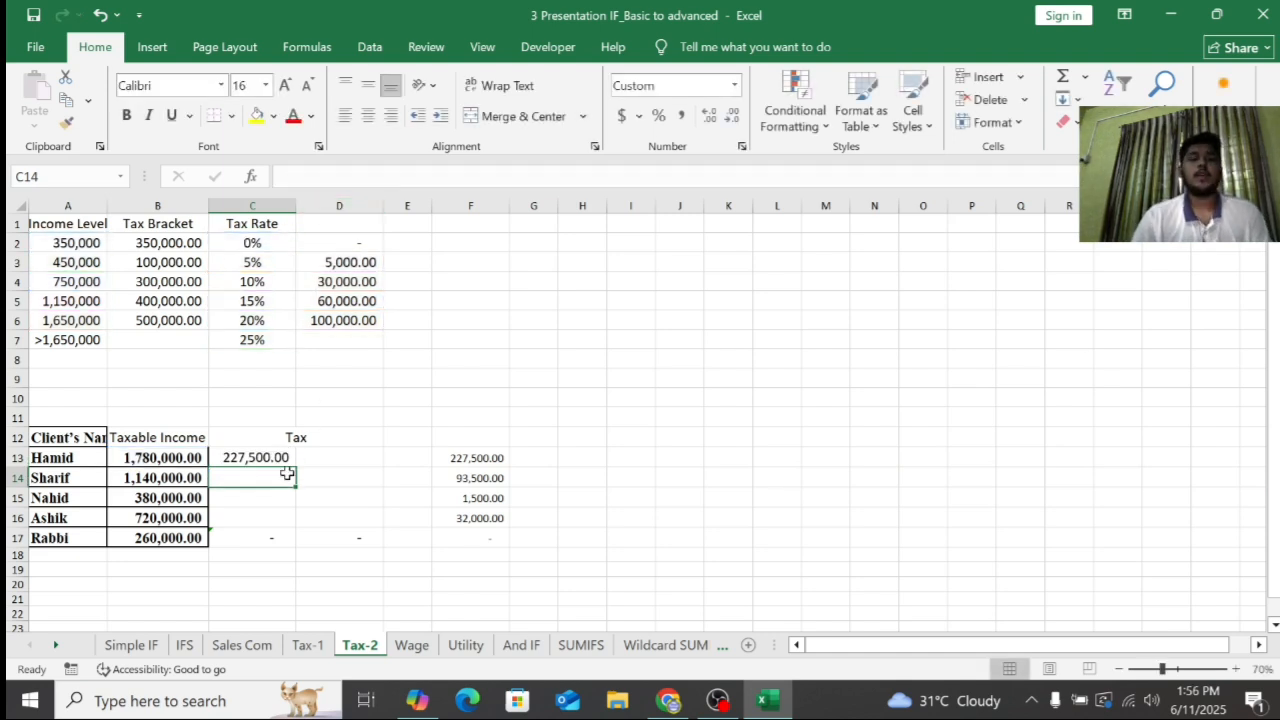
Make the bracket references in the first test and result of the C13 formula absolute: $A$6, $D$3:$D$6, $A$6 and $C$7
left_click(262, 458)
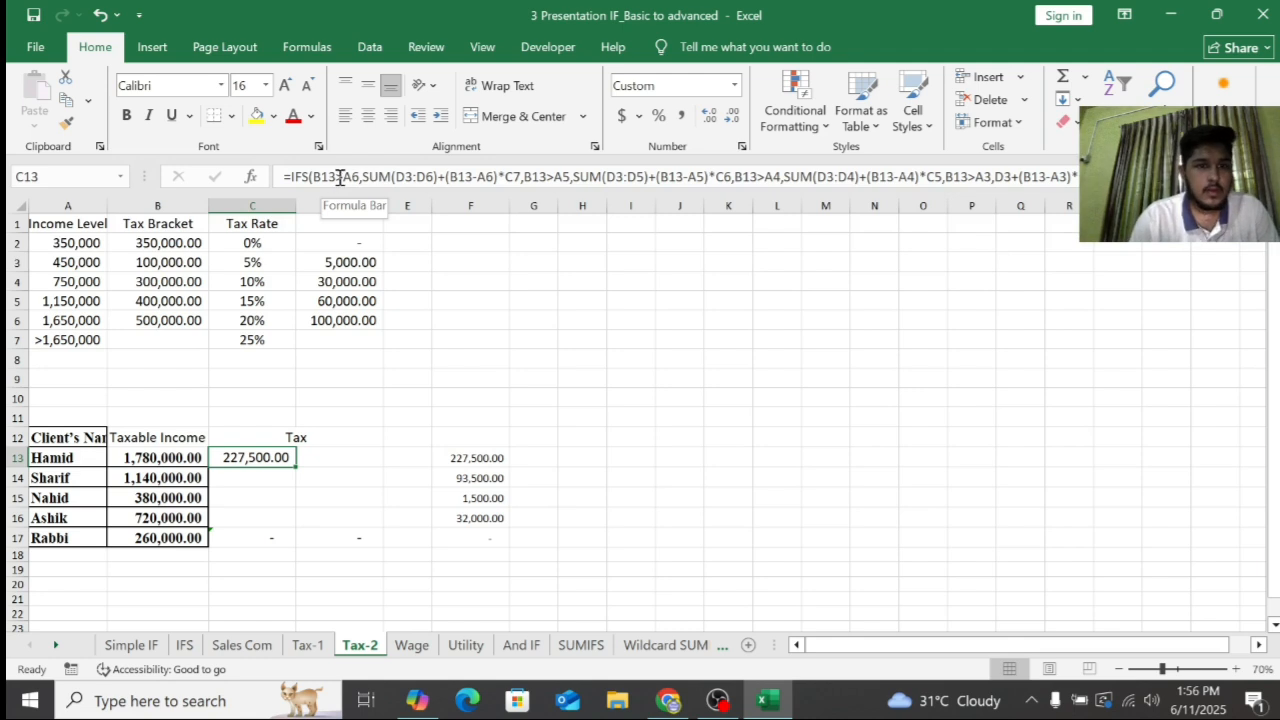
left_click(352, 178)
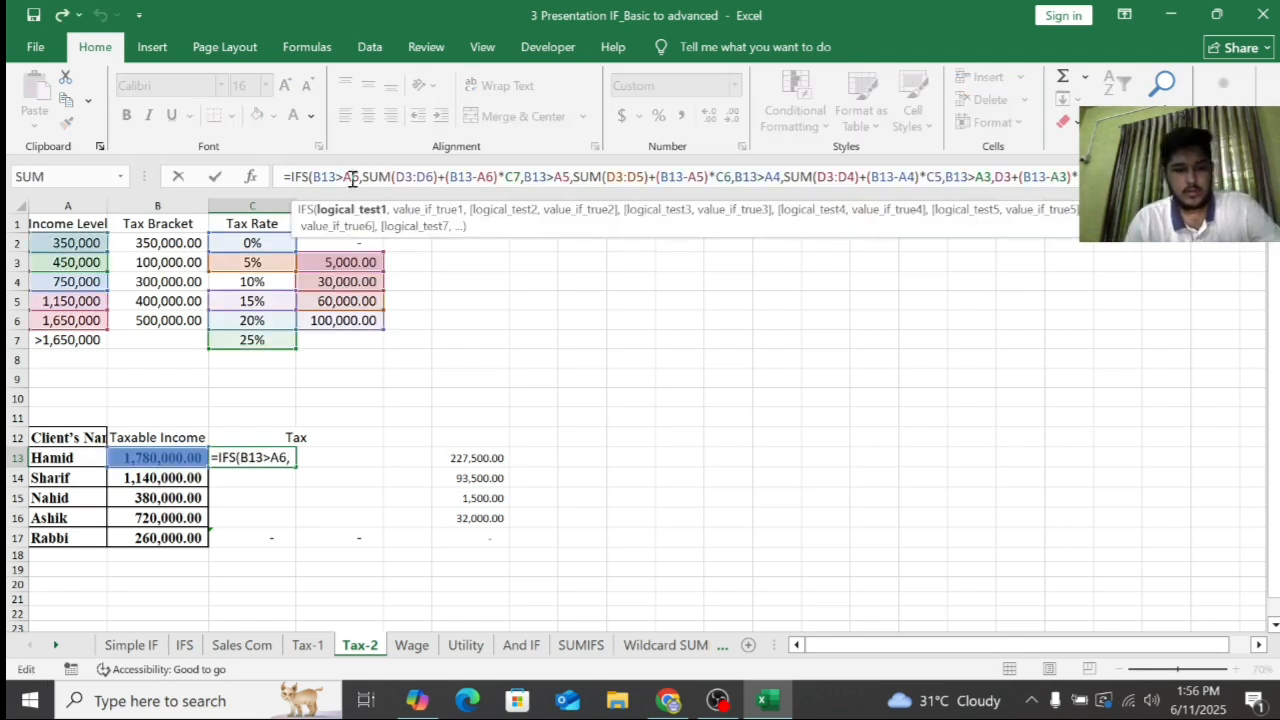
key("F4")
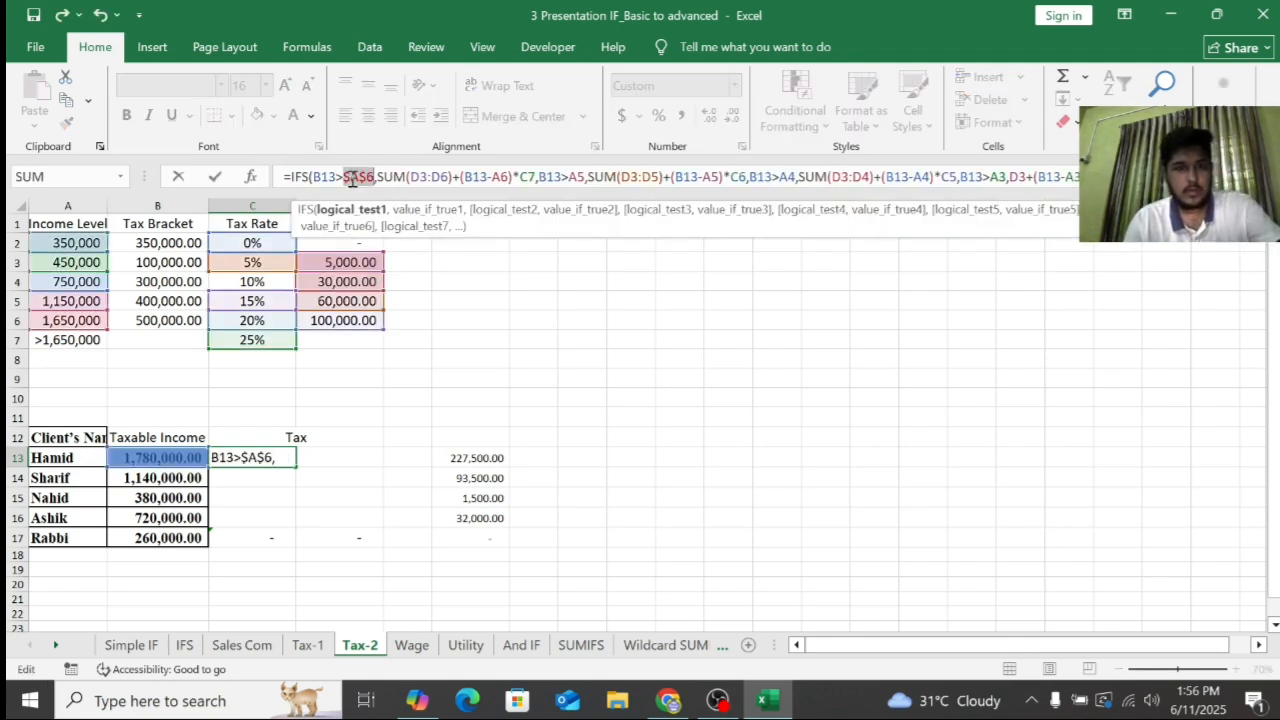
left_click(452, 177)
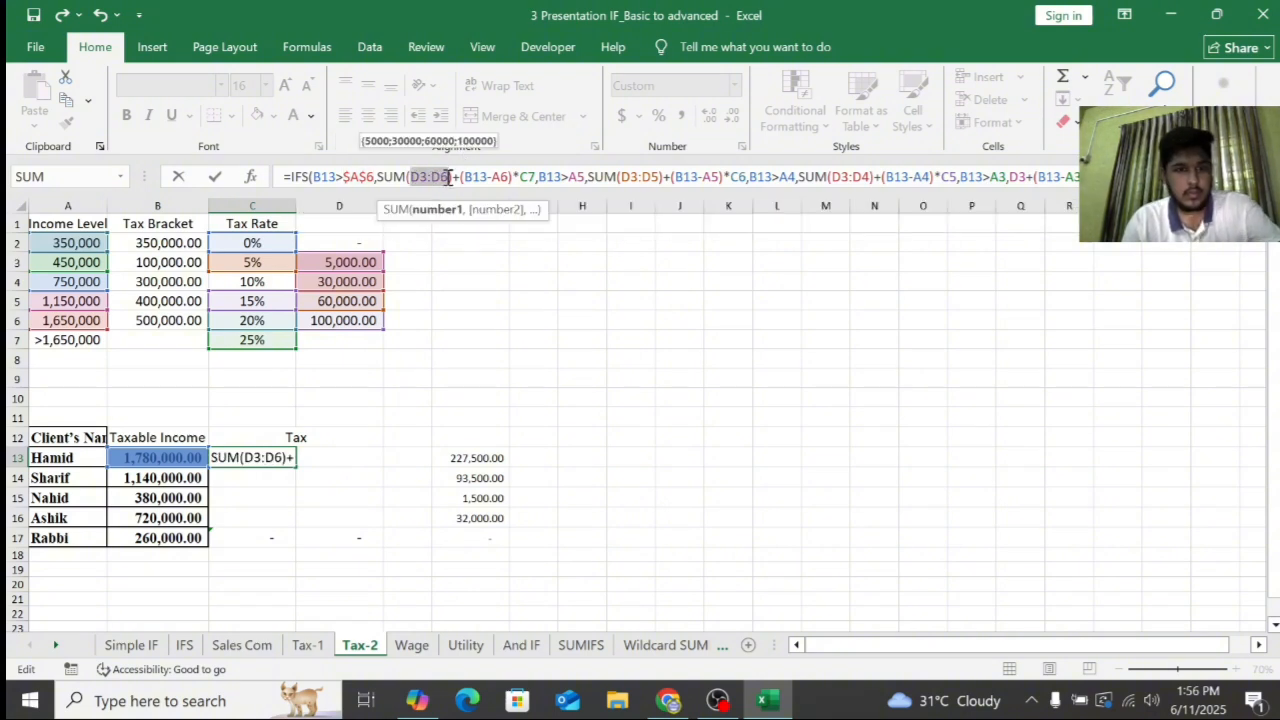
key("F4")
left_click(528, 177)
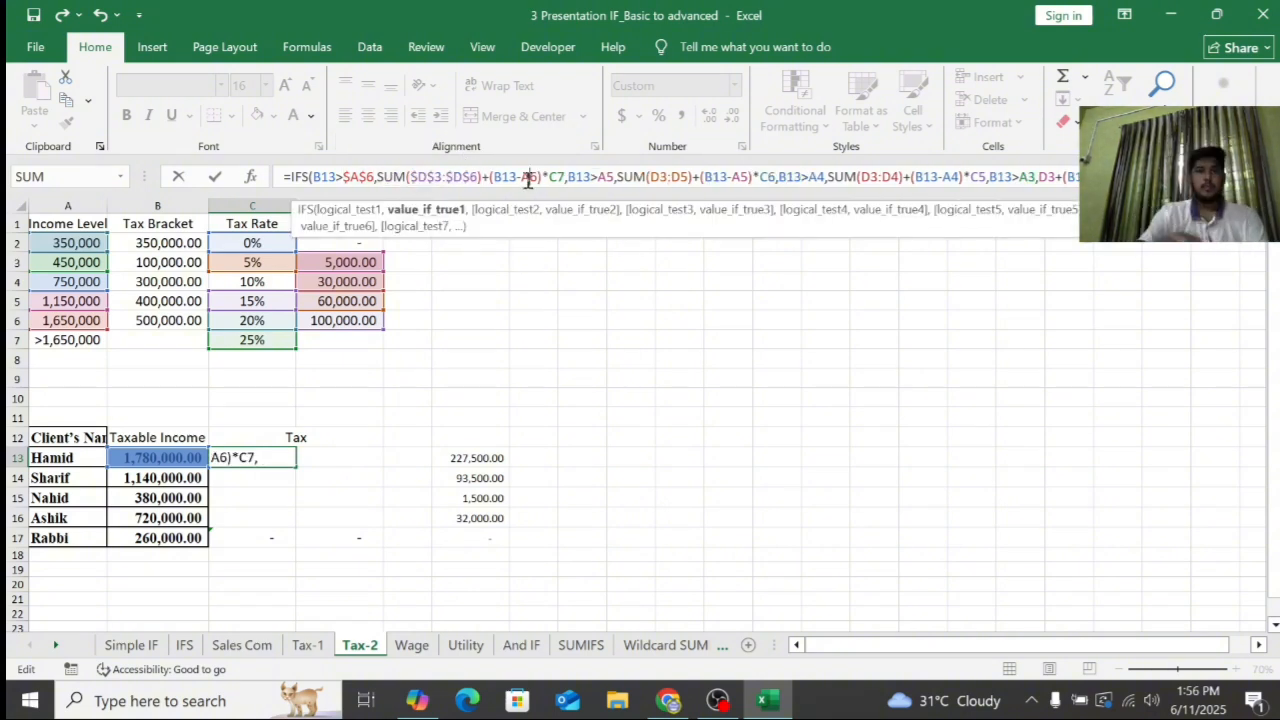
key("F4")
left_click(572, 177)
key("F4")
Make the bracket references in the second test and result of the C13 formula absolute: $A$5, $D$3:$D$5, $A$5 and $C$6
key("Right")
key("Right")
key("Right")
key("Right")
key("Right")
key("Right")
key("Right")
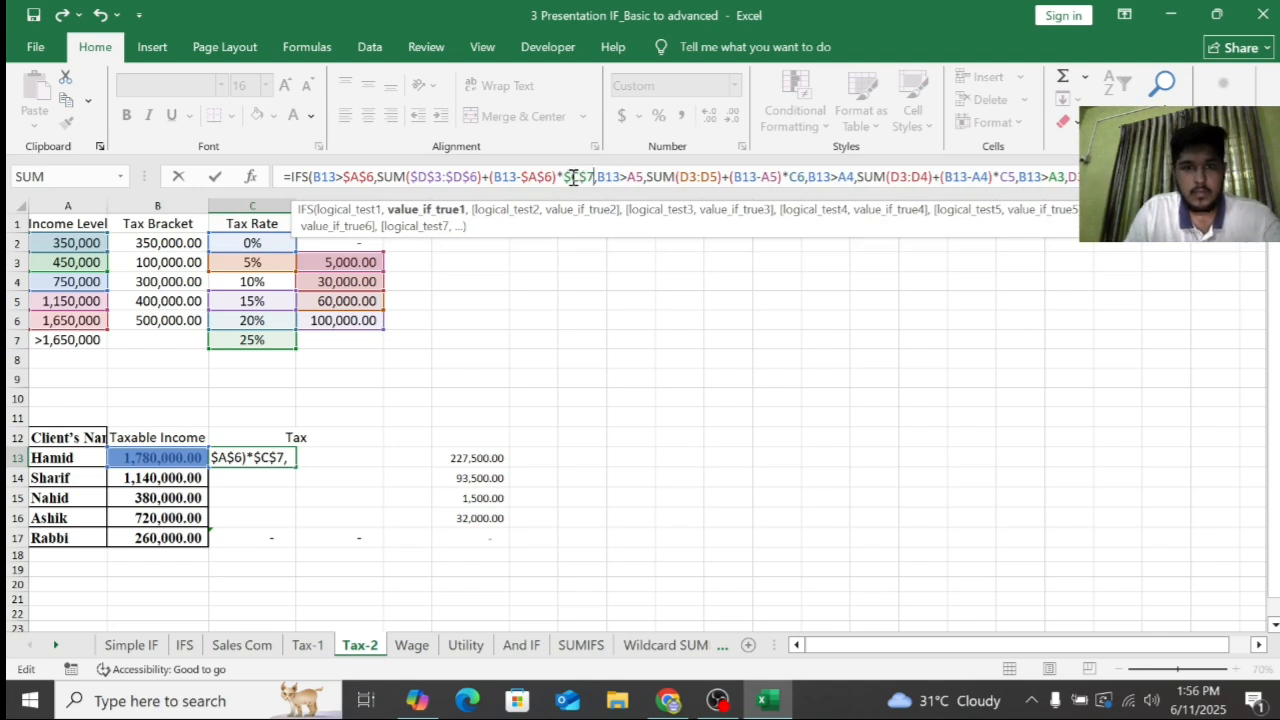
key("F4")
key("Right")
key("Right")
key("Right")
key("Right")
key("Right")
key("Right")
key("Right")
key("F4")
key("Right")
key("Right")
key("Right")
key("Right")
key("Right")
key("Right")
key("Right")
key("Right")
key("F4")
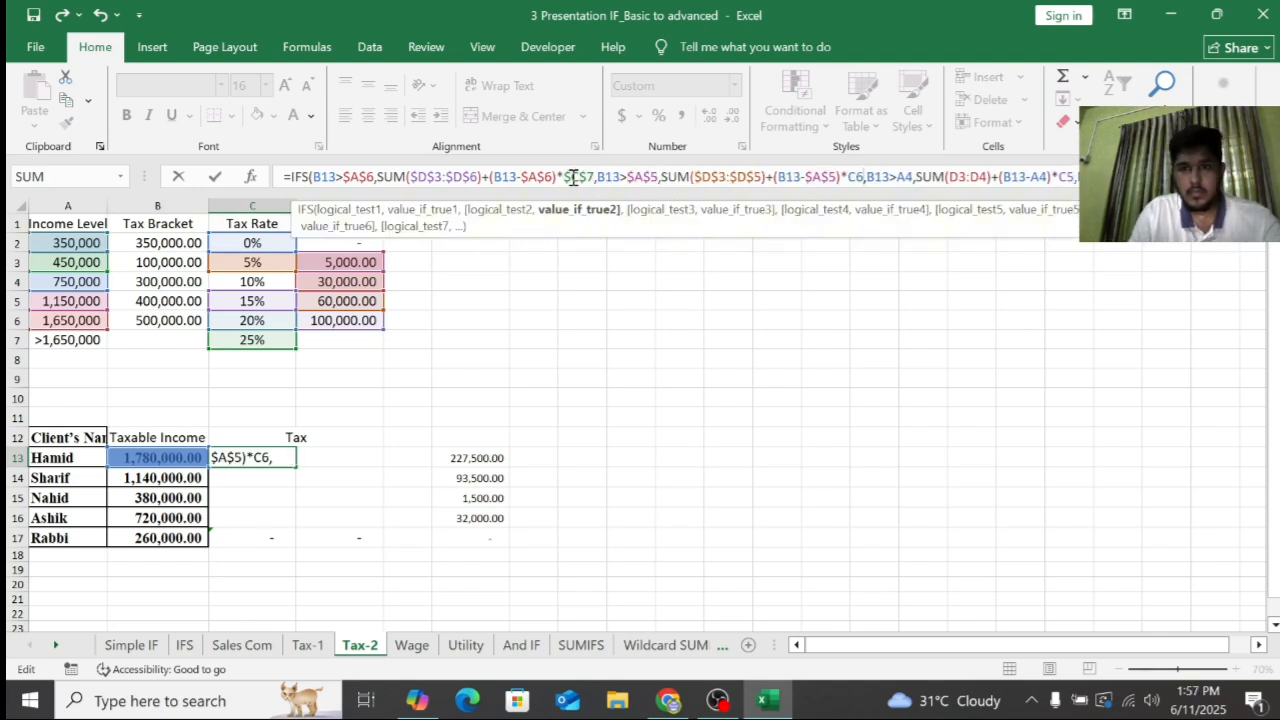
key("Right")
key("Right")
key("Right")
key("F4")
Make the bracket references in the third test and result of the C13 formula absolute: $A$4, $D$3:$D$4, $A$4 and $C$5
key("Right")
key("Right")
key("Right")
key("Right")
key("Right")
key("Right")
key("F4")
key("Right")
key("Right")
key("Right")
key("Right")
key("Right")
key("Right")
key("F4")
key("Right")
key("Right")
key("F4")
key("Right")
key("Right")
key("Right")
key("Right")
key("Right")
key("Right")
key("Right")
key("Right")
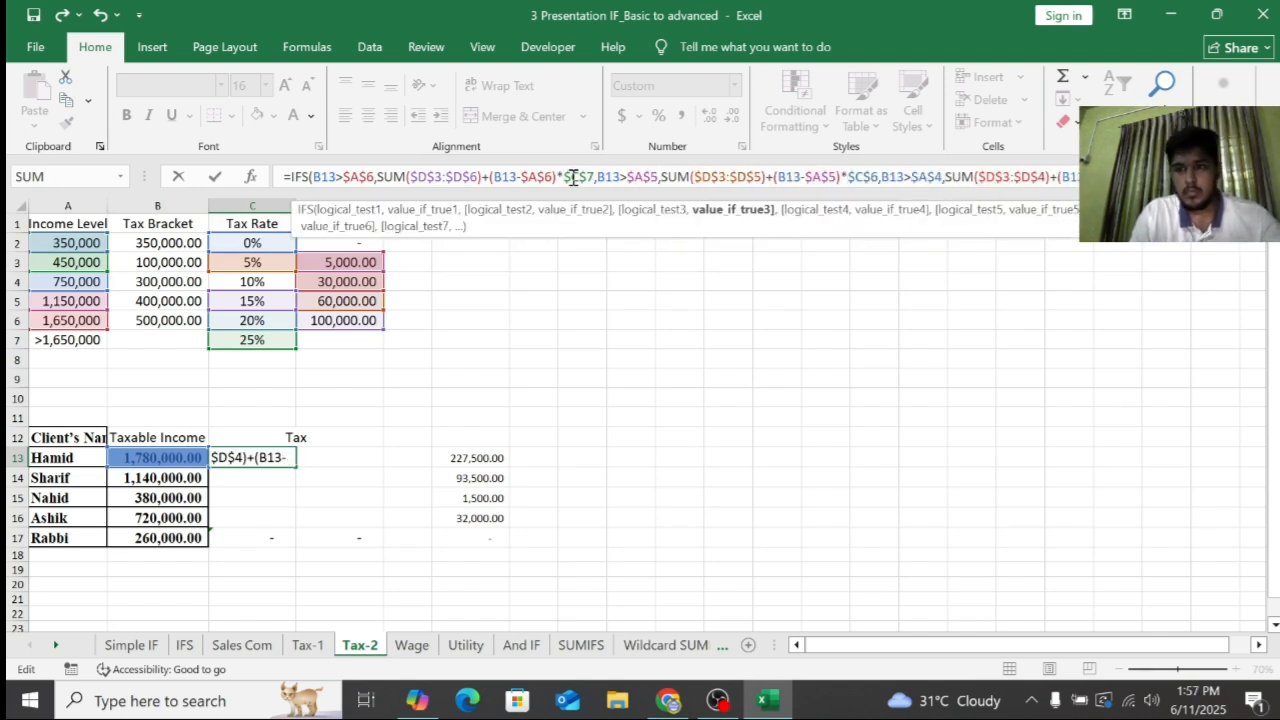
key("F4")
key("Right")
key("Right")
key("Right")
key("F4")
Make the bracket references in the fourth test and result of the C13 formula absolute: $A$3, $D$3, $A$3 and $C$3
key("Right")
key("Right")
key("Right")
key("Right")
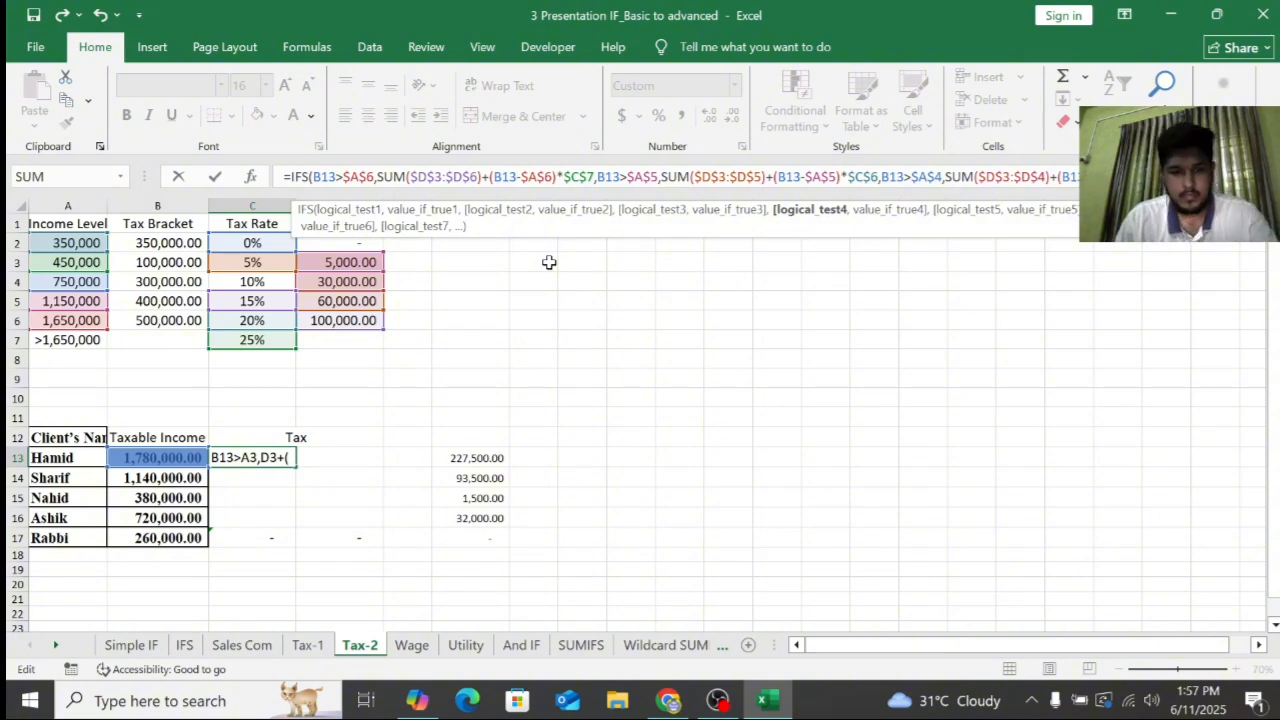
key("F4")
key("Right")
key("Right")
key("Right")
key("Right")
key("Right")
key("Left")
key("Left")
key("F4")
key("Right")
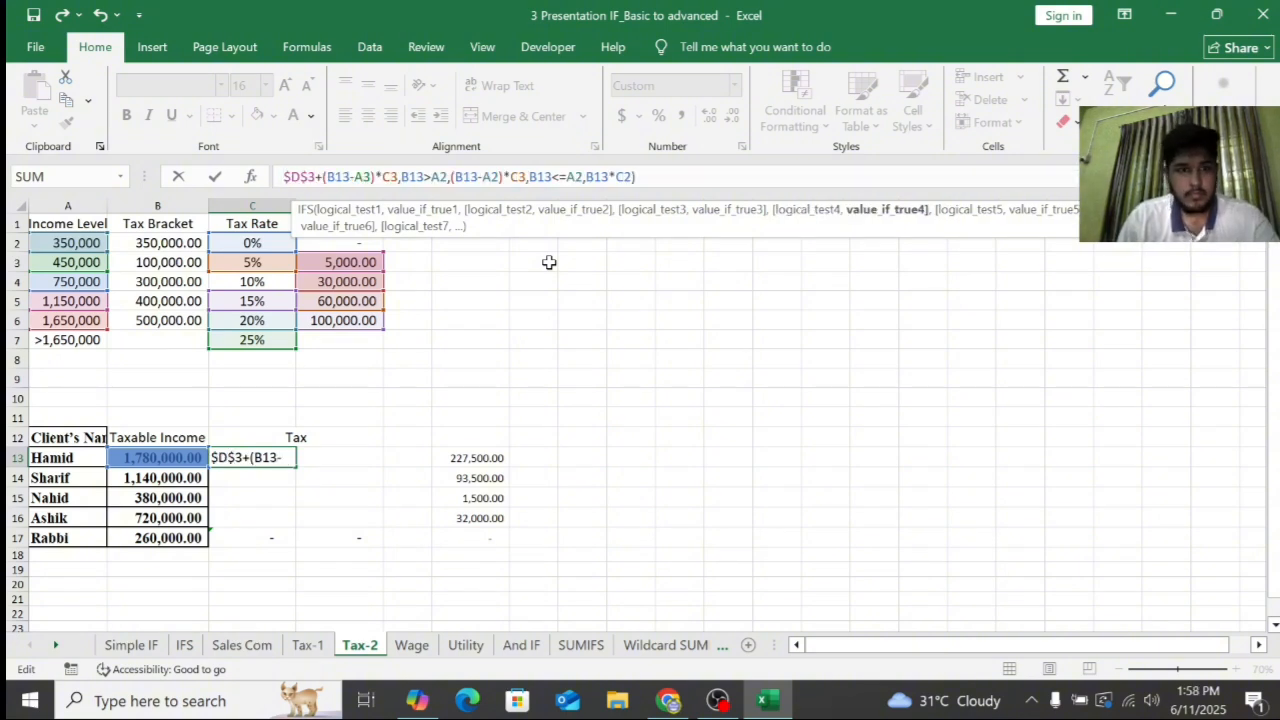
key("F4")
key("Right")
key("Right")
key("Right")
key("Right")
key("F4")
Make the bracket references in the fifth test and result of the C13 formula absolute: $A$2, $A$2 and $C$3
key("Right")
key("Right")
key("Right")
key("Right")
key("Right")
key("Right")
key("Right")
key("Right")
key("F4")
key("Right")
key("Right")
key("Right")
key("Right")
key("Right")
key("Right")
key("Right")
key("Right")
key("F4")
key("Right")
key("Right")
key("Right")
key("Right")
key("F4")
Make the bracket references in the sixth test and result of the C13 formula absolute: $A$2 and $C$2
key("Right")
key("Right")
key("Right")
key("Right")
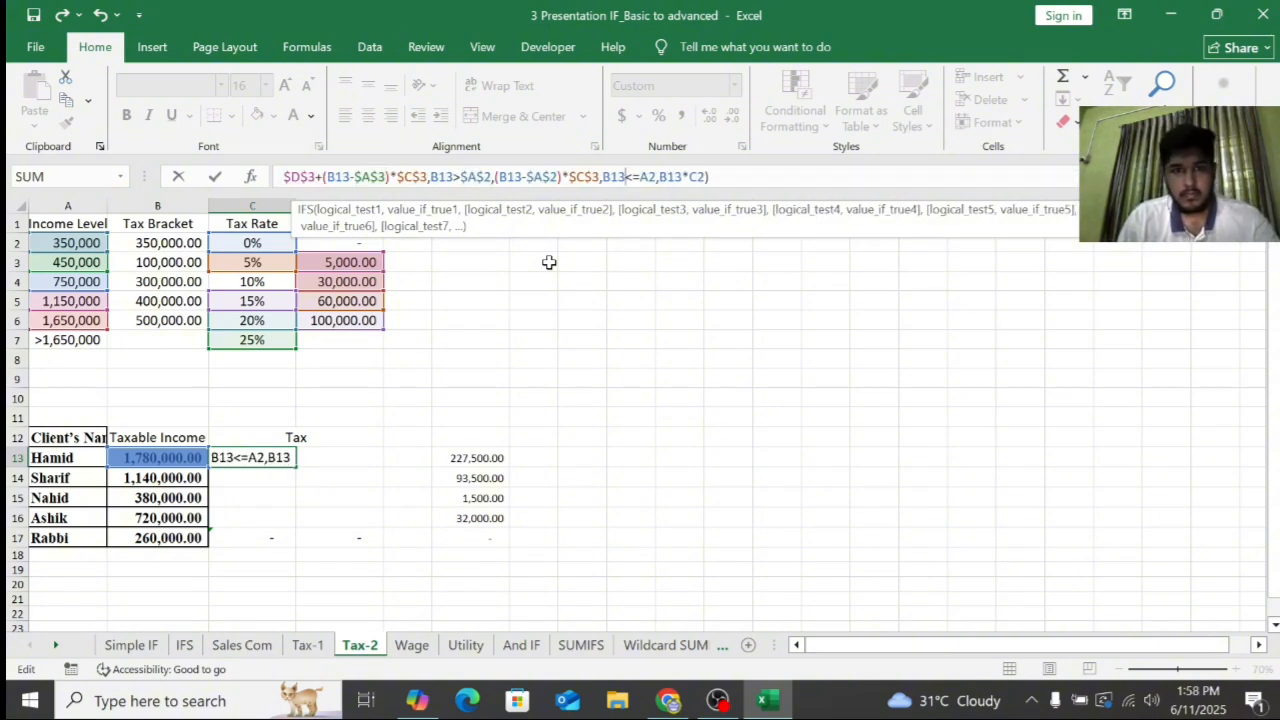
key("Right")
key("Right")
key("F4")
key("Right")
key("Right")
key("Right")
key("Right")
key("Right")
key("Right")
key("Right")
key("Right")
key("F4")
Commit the edited tax formula in C13 and fill it down through C17
left_click(760, 176)
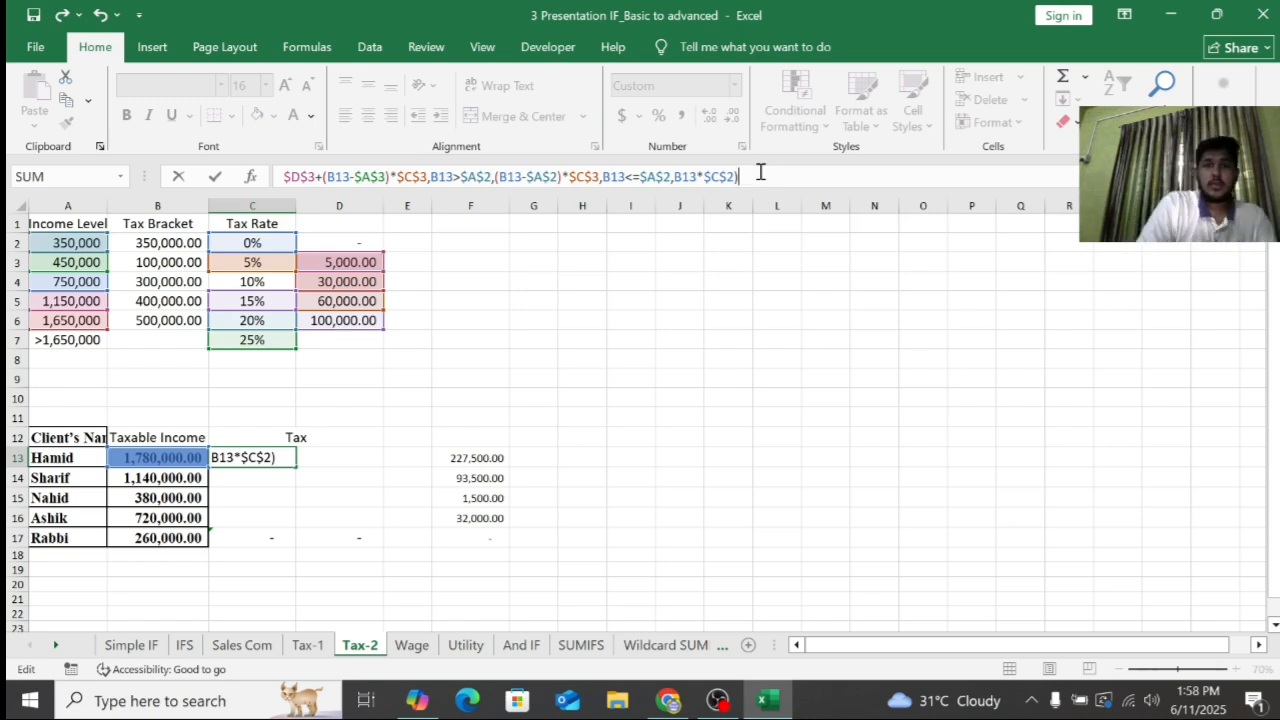
key("Return")
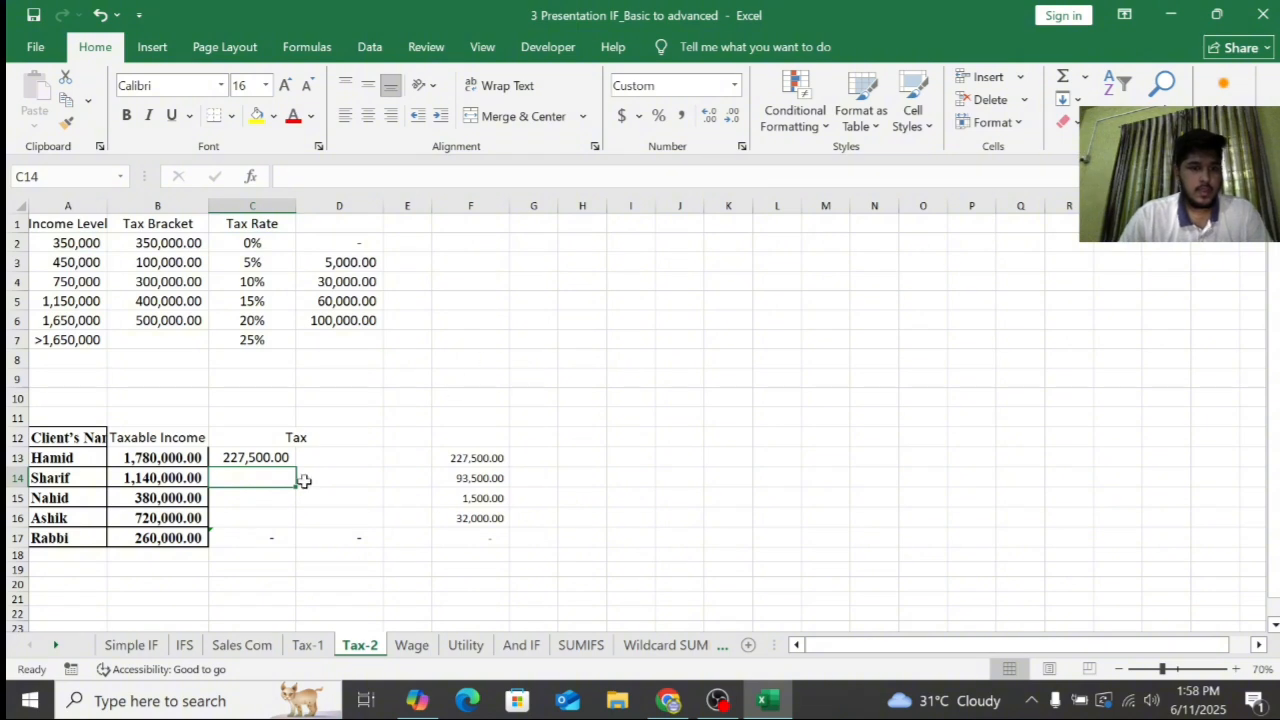
left_click(276, 457)
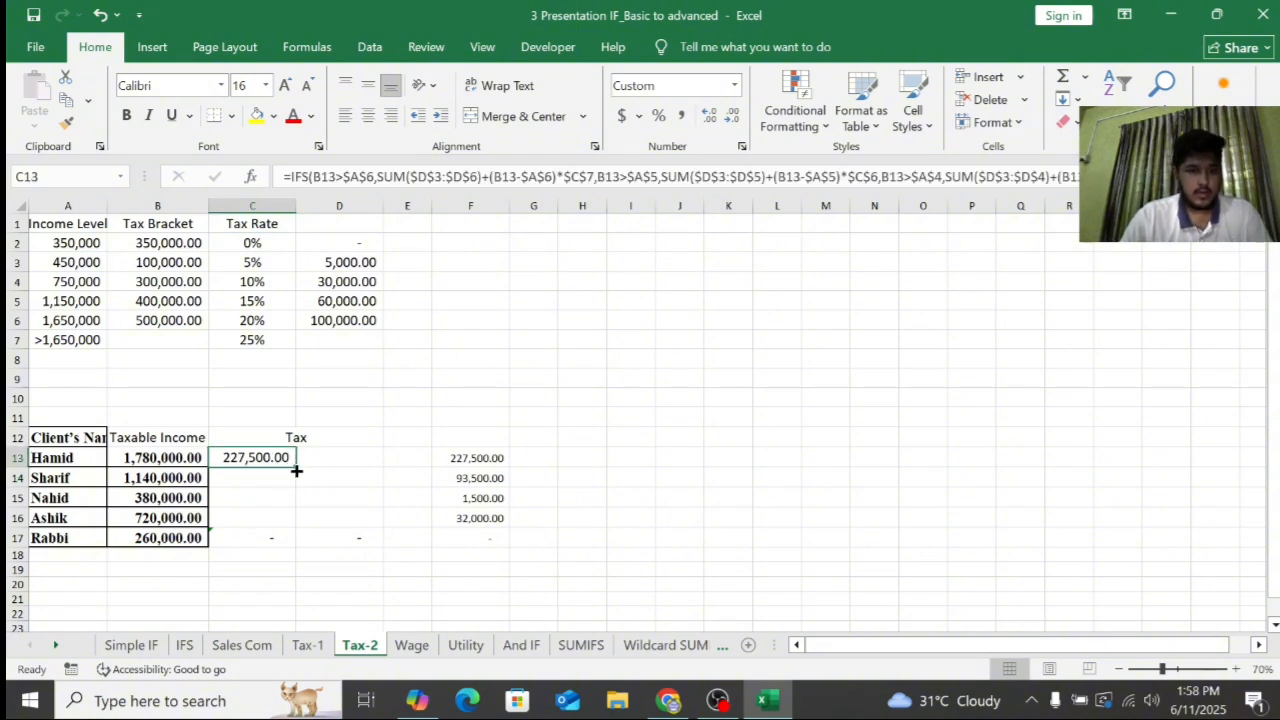
left_click_drag(296, 462, 296, 548)
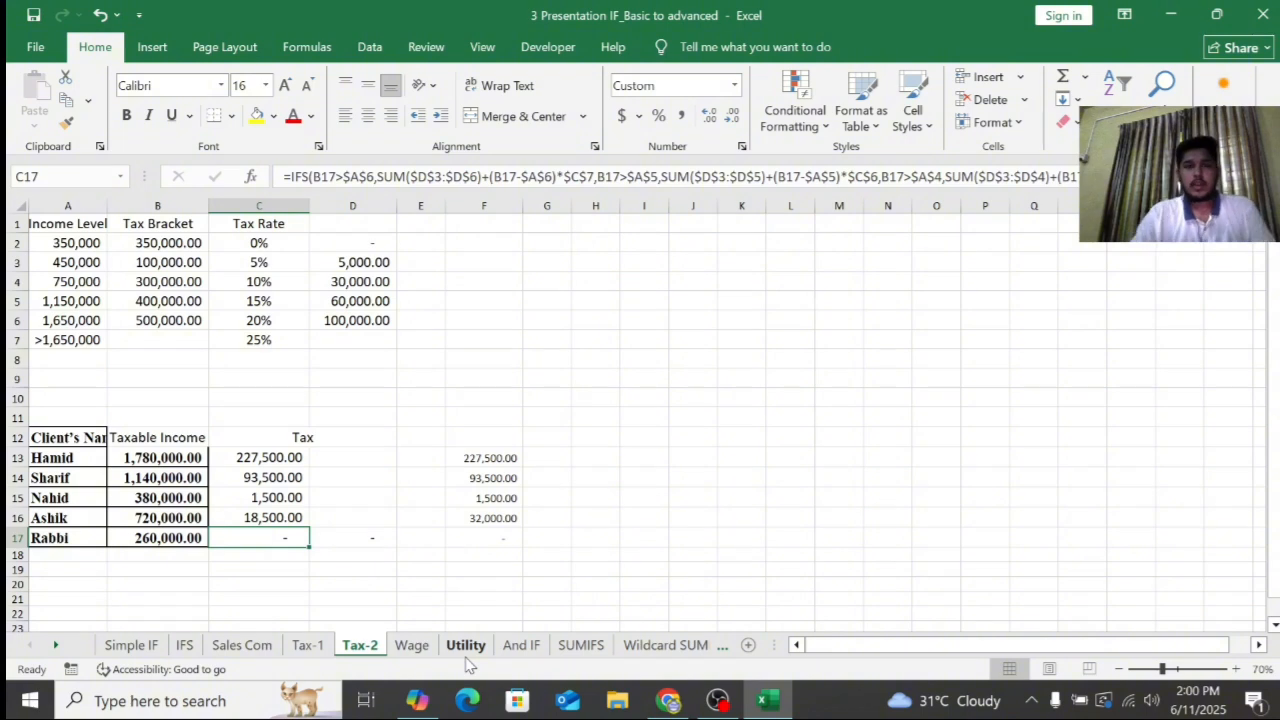
On the Wage sheet, start an IFS formula in cell D4 under the Wage heading
left_click(409, 649)
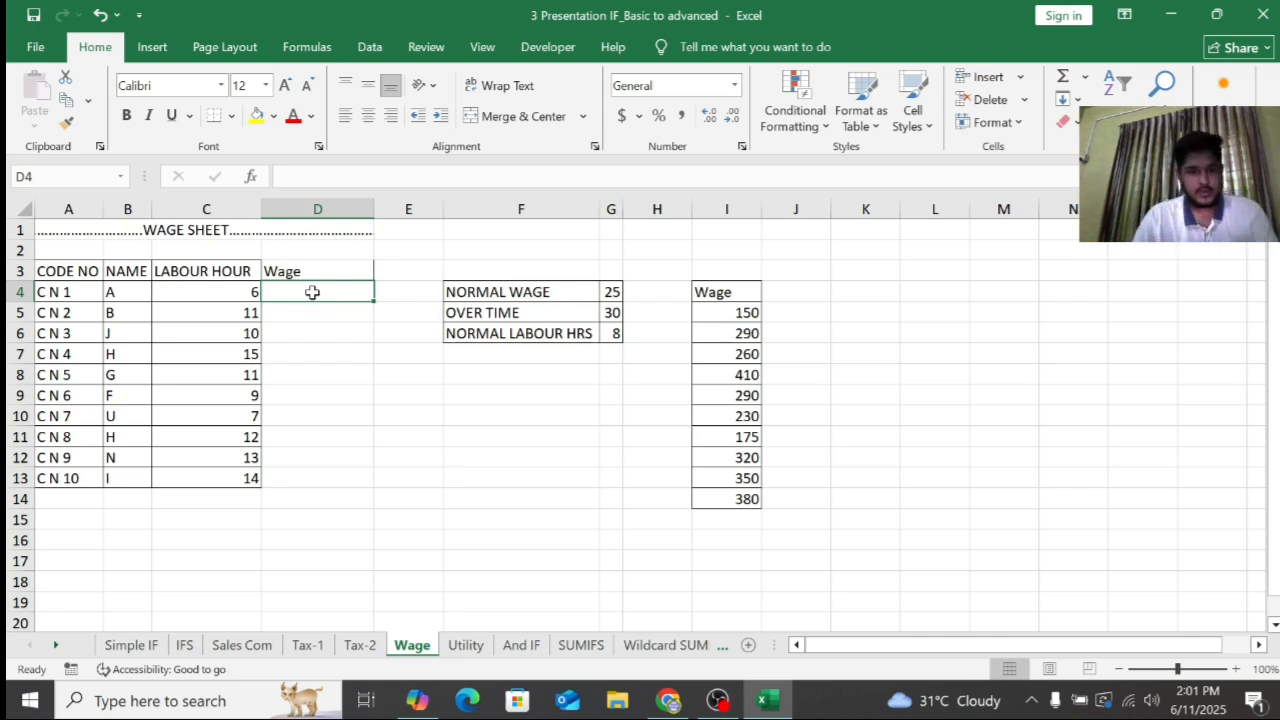
type("=id")
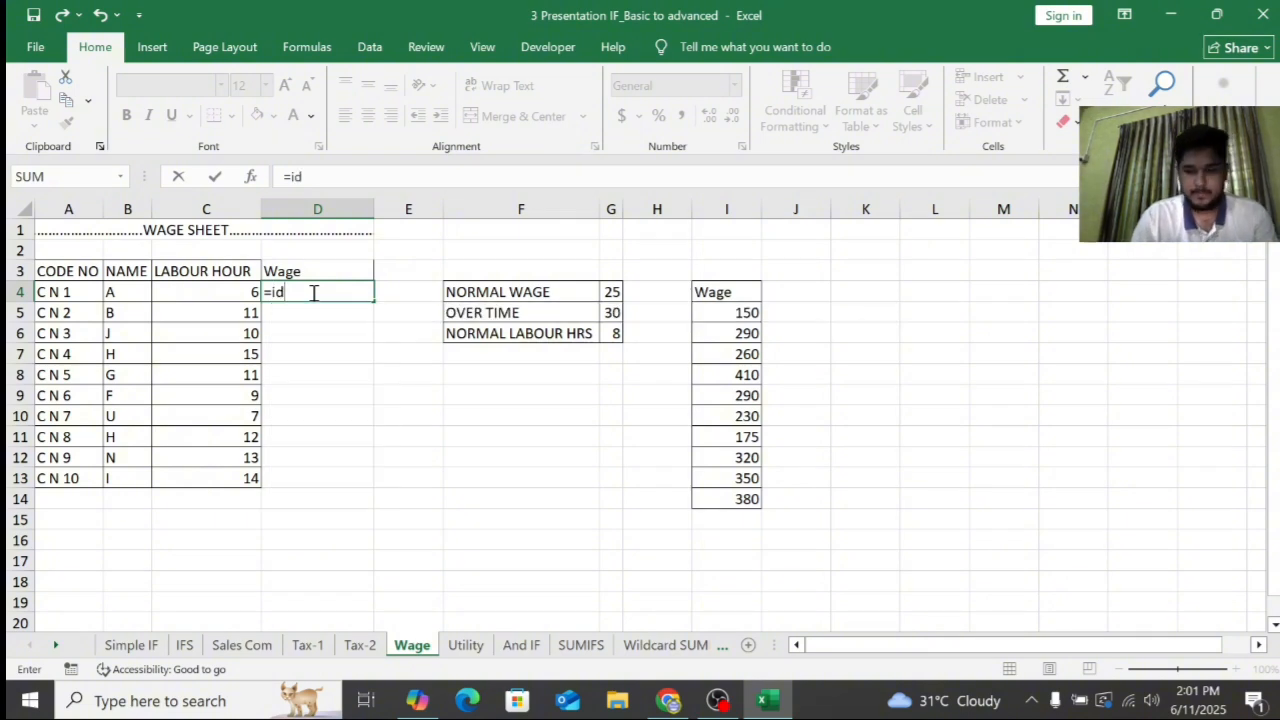
key("BackSpace")
type("fs")
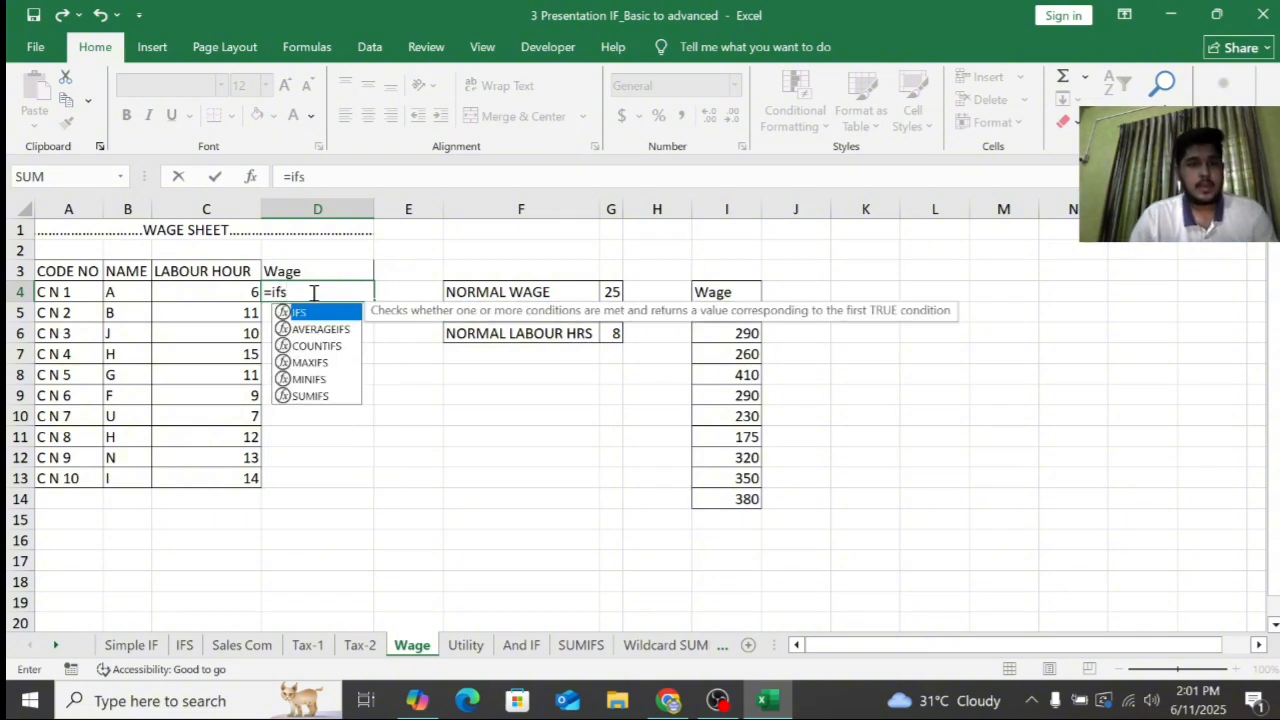
left_click(366, 399)
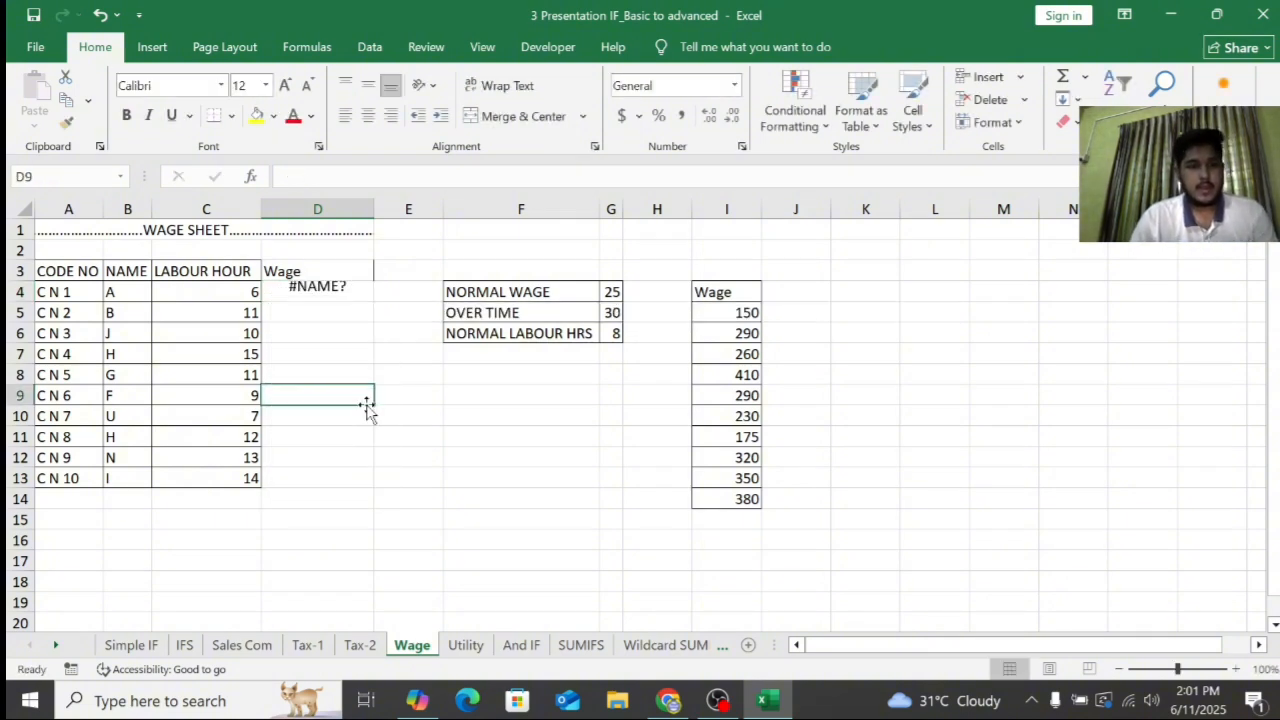
double_click(341, 291)
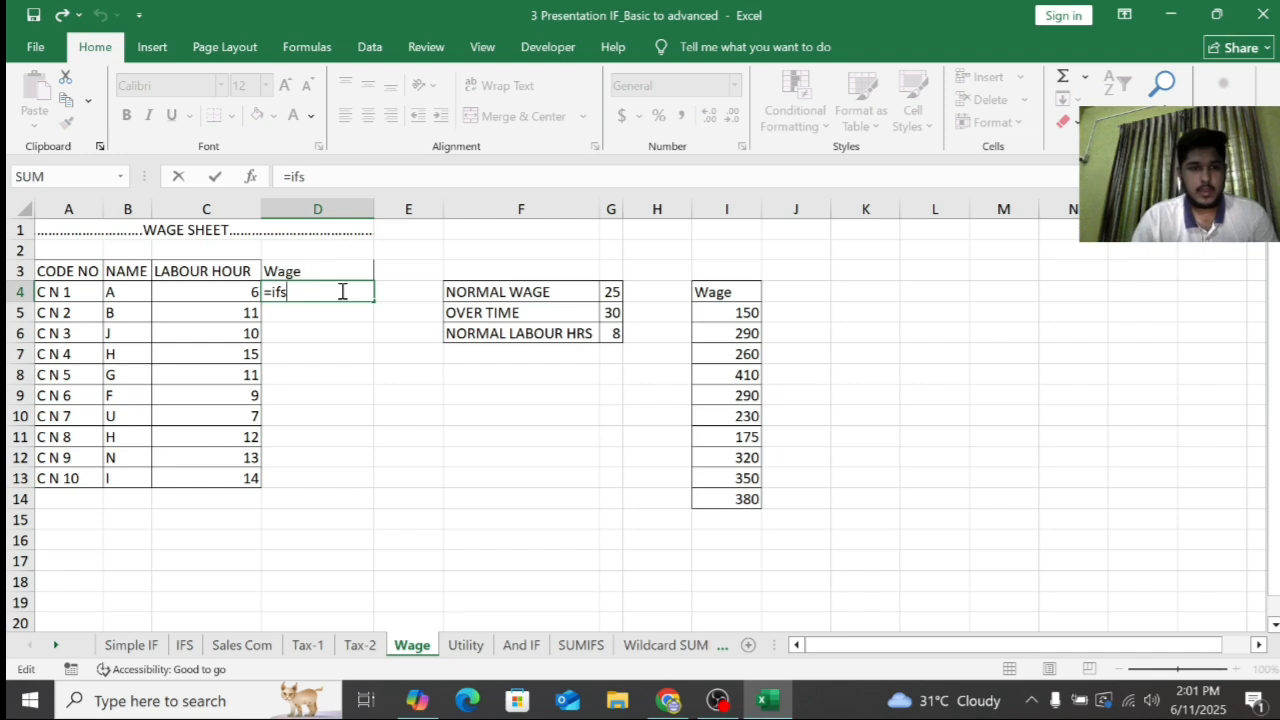
key("BackSpace")
key("BackSpace")
key("BackSpace")
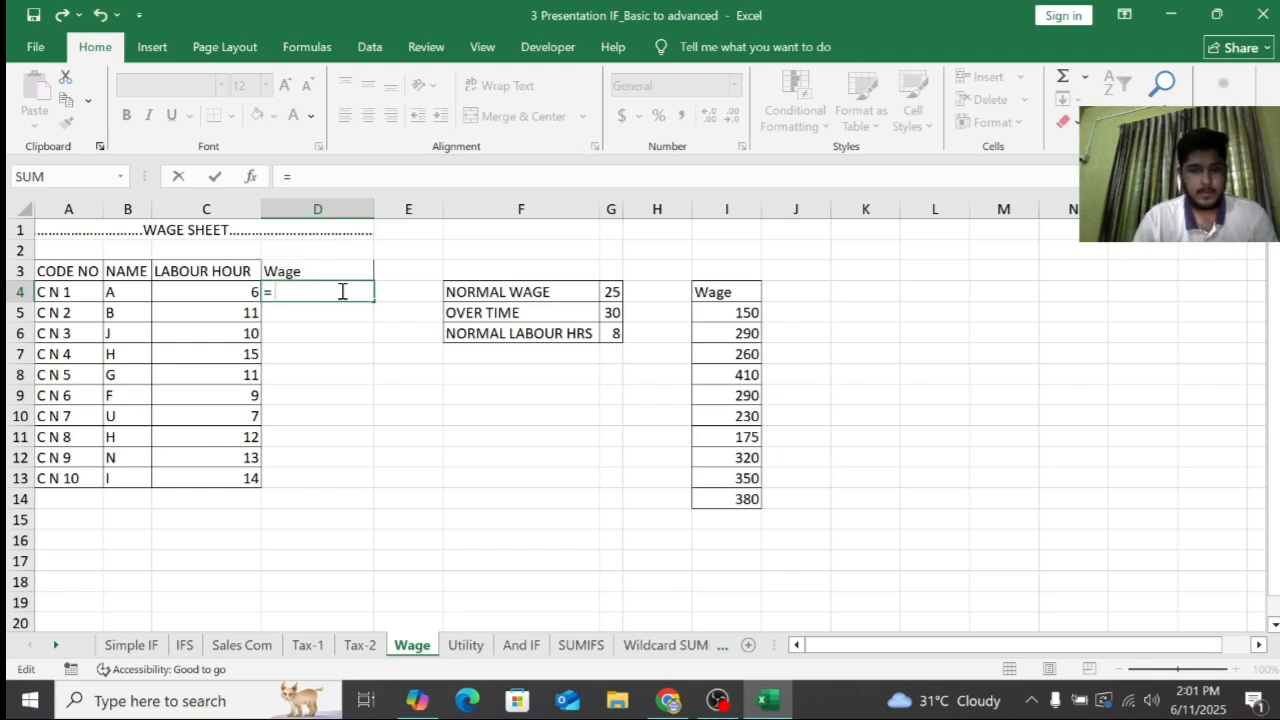
type("ifs")
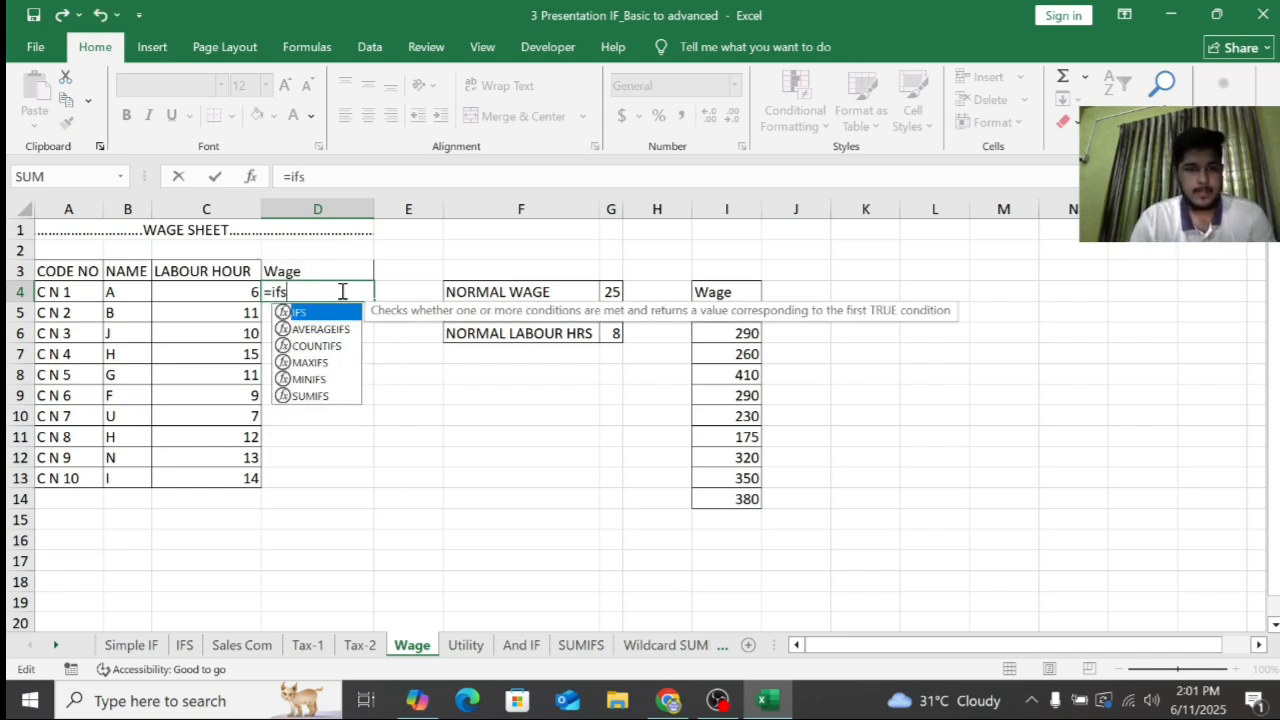
double_click(341, 313)
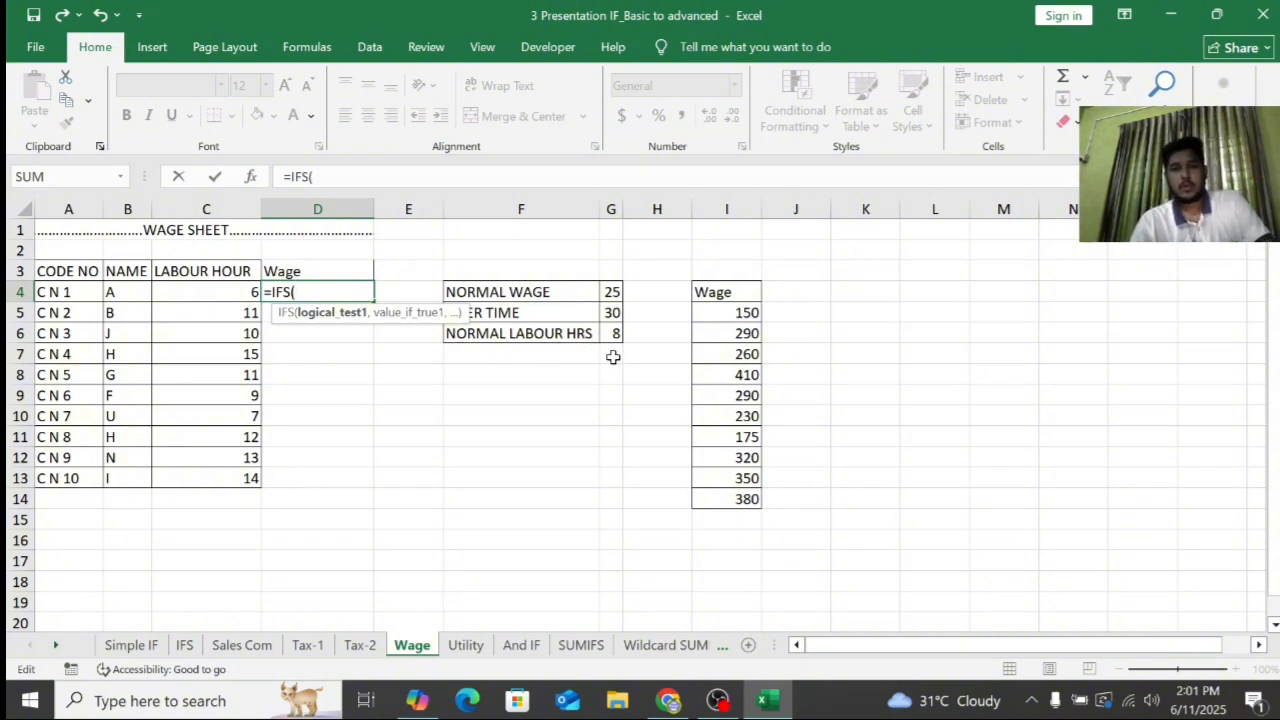
left_click(416, 371)
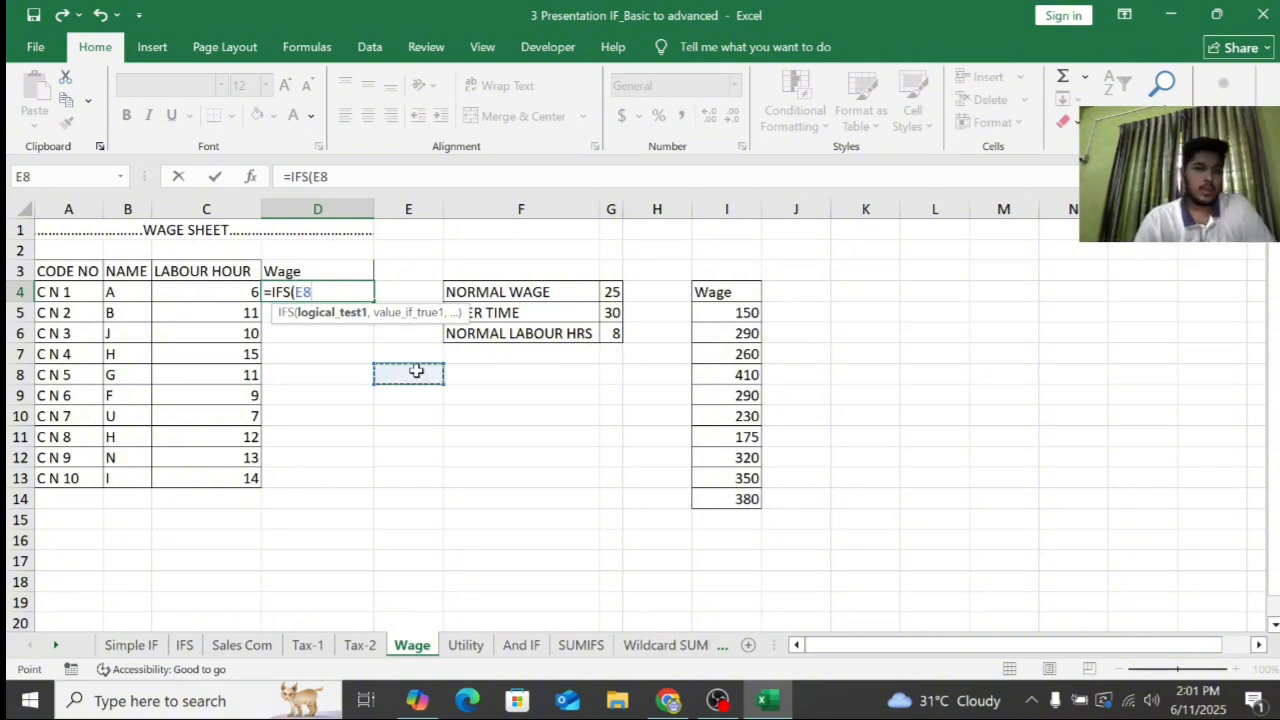
left_click(340, 297)
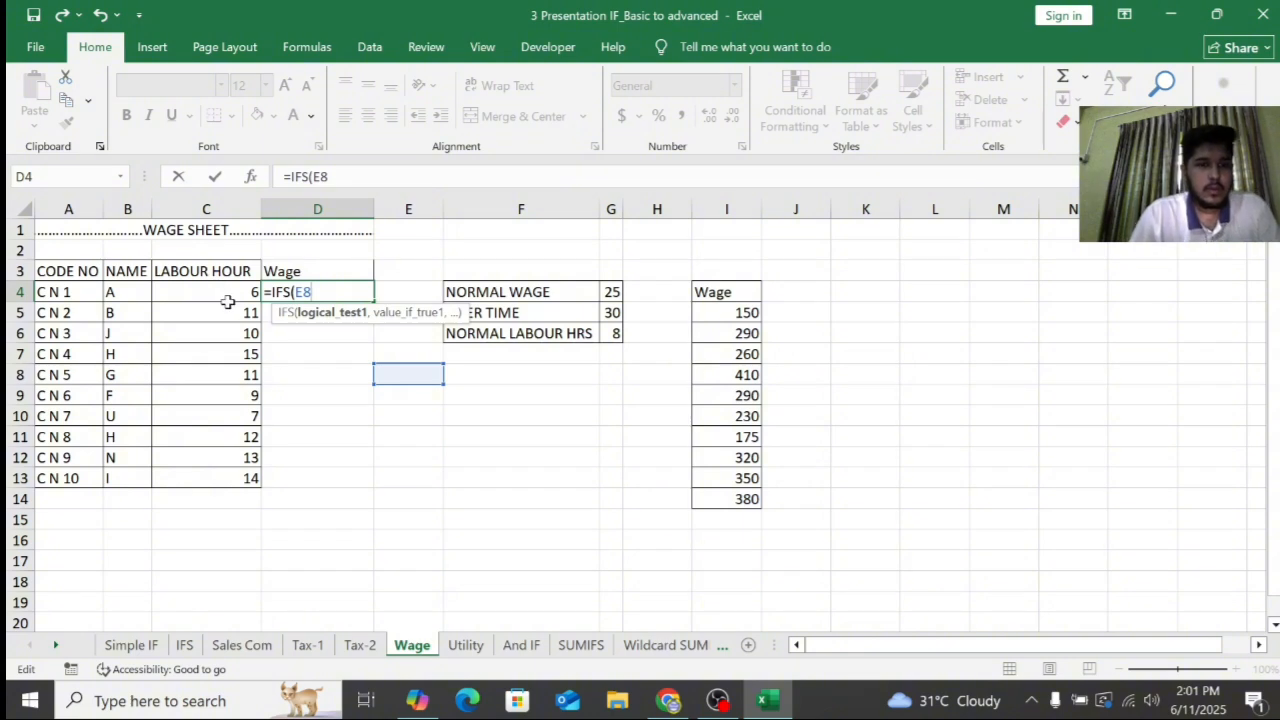
key("Return")
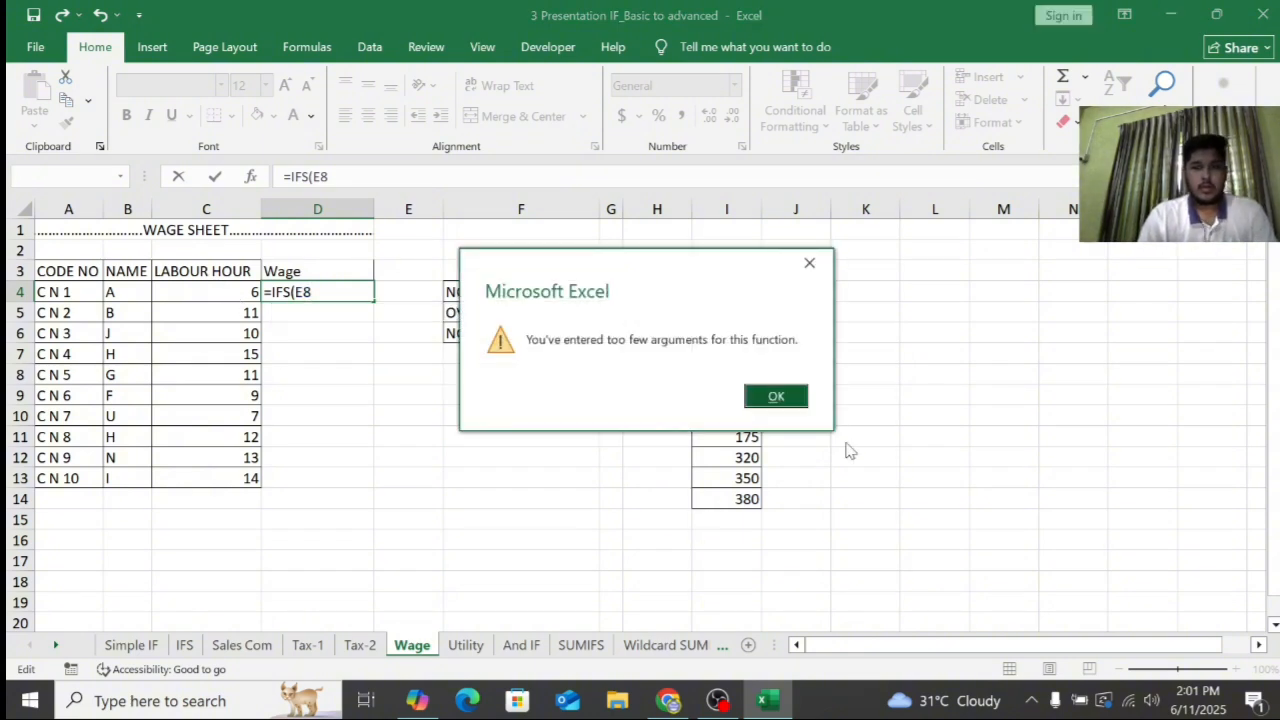
left_click(809, 263)
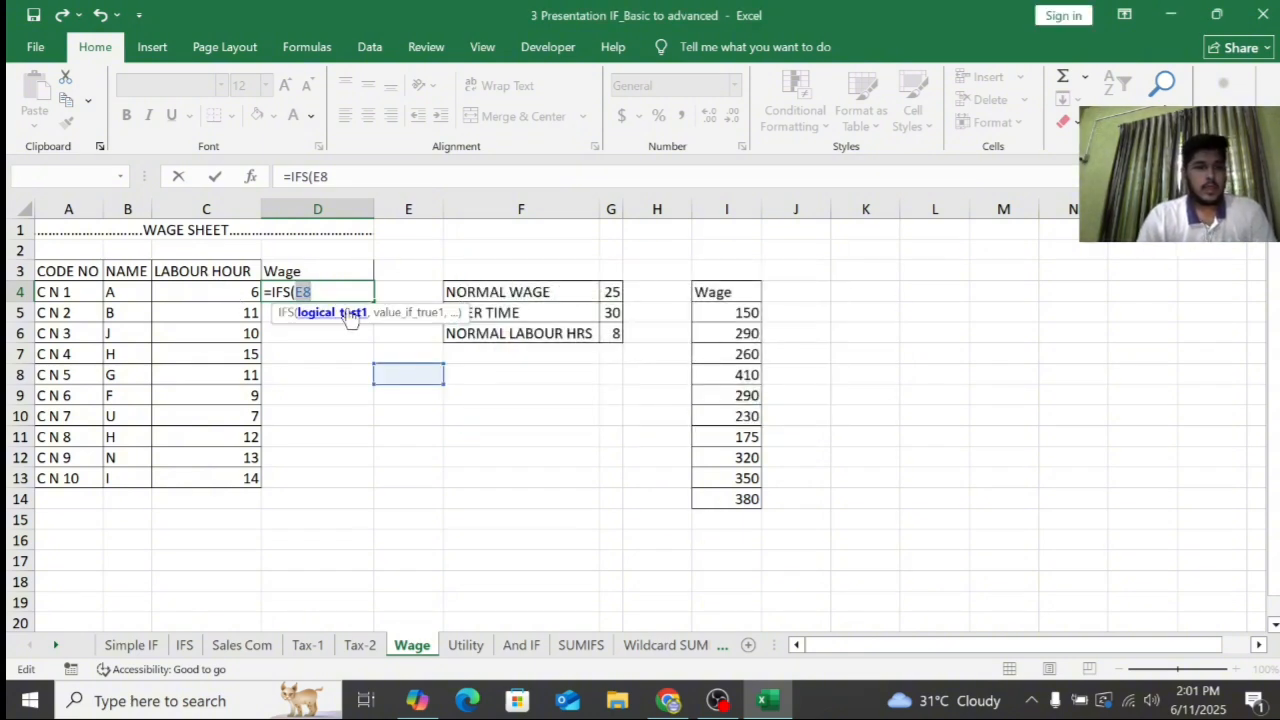
Enter C4<=$G$6 as the first test of the D4 IFS formula, comparing labour hours with the normal labour hours
left_click(244, 299)
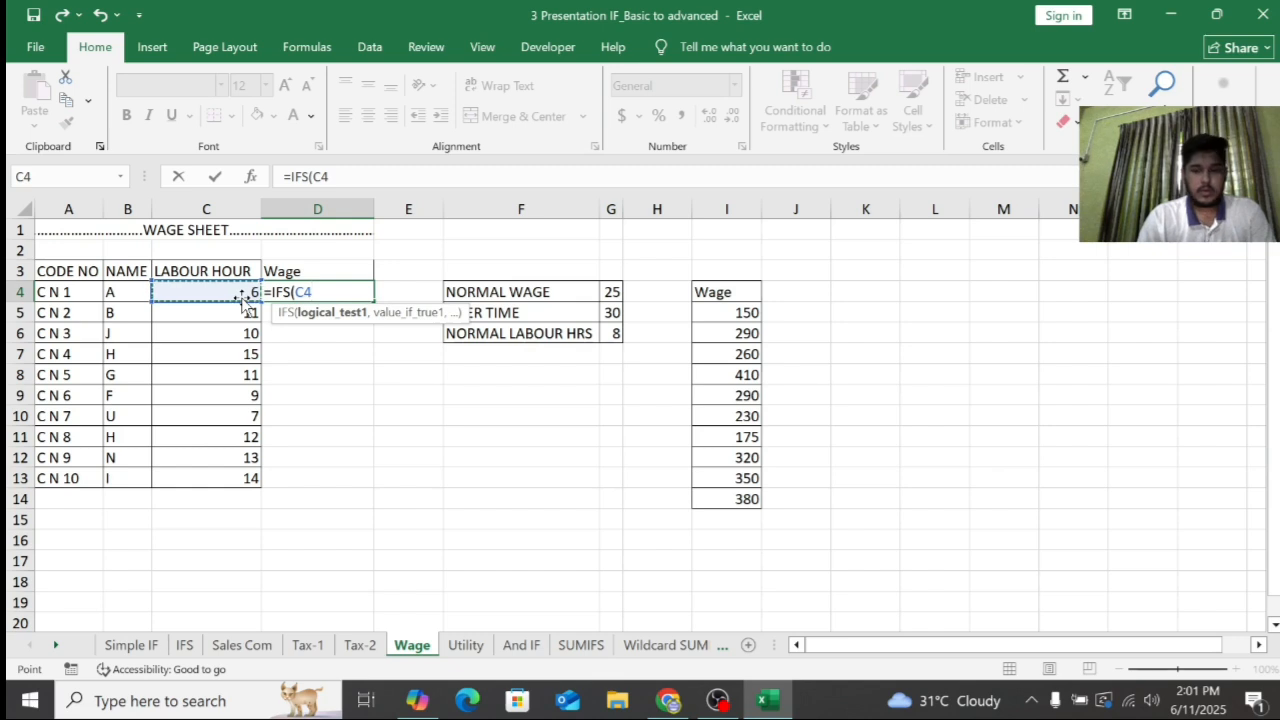
type(">")
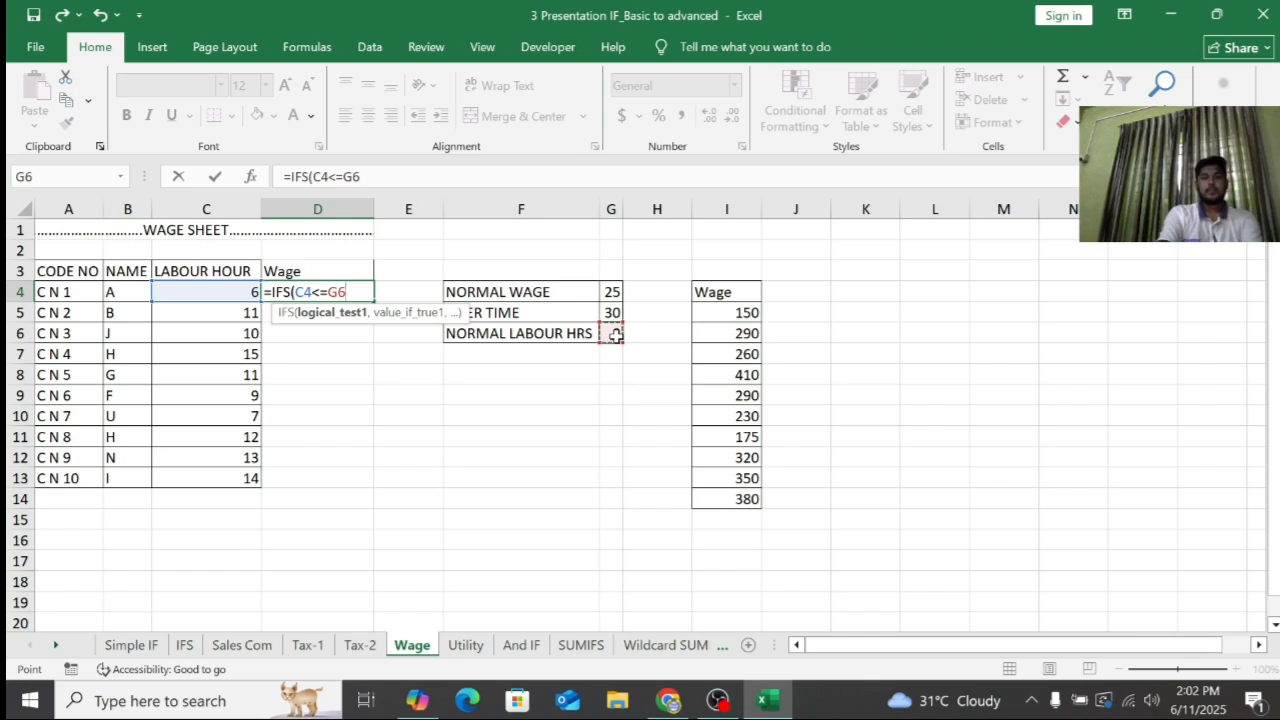
key("F4")
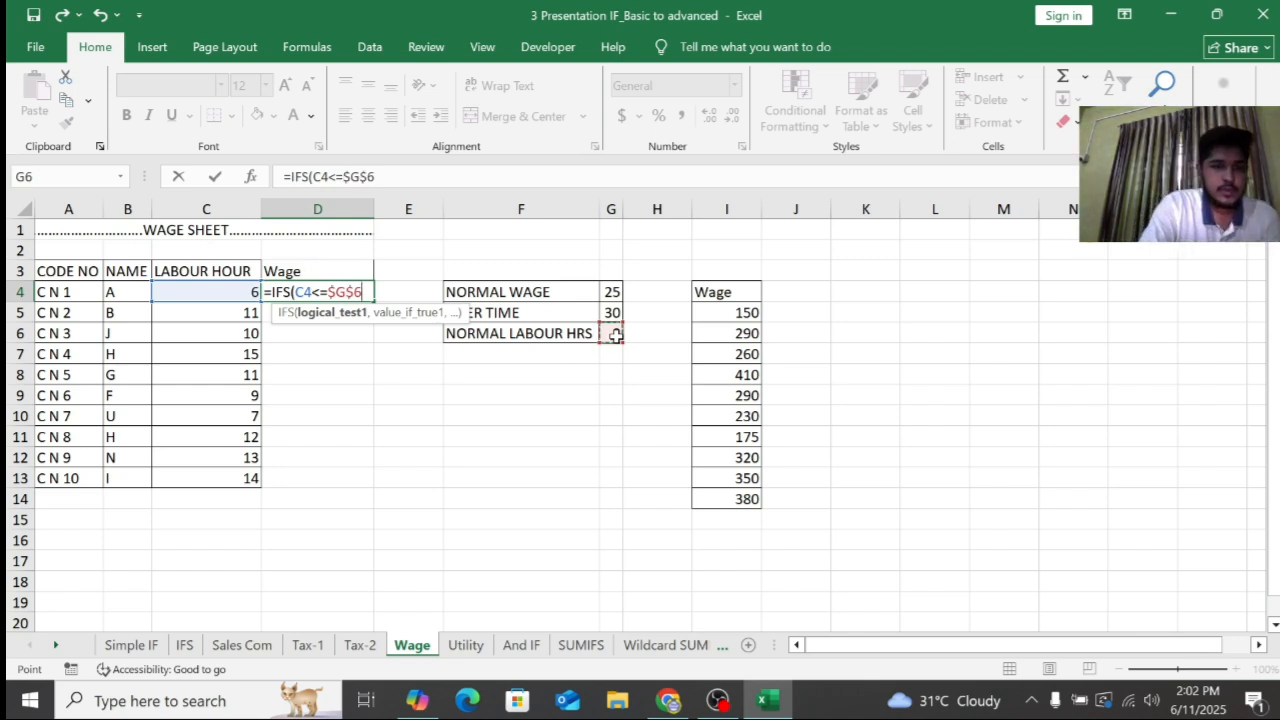
type(",")
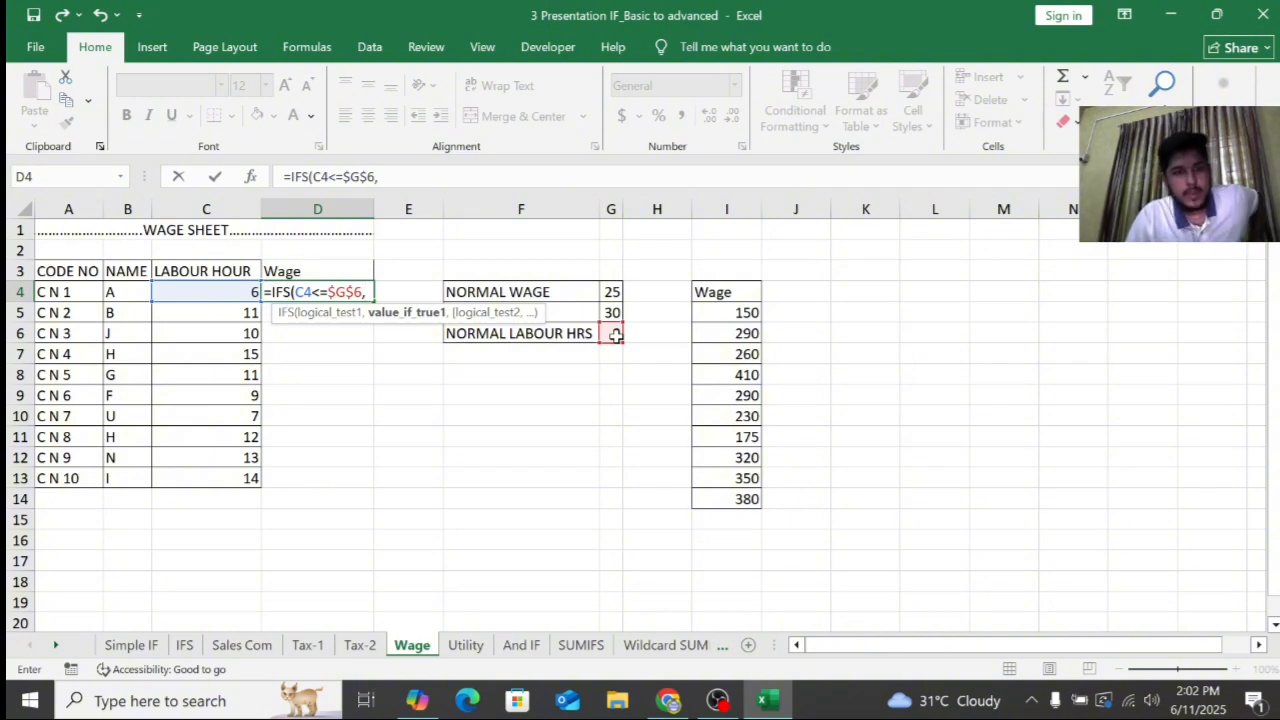
Set the first result of the D4 formula to C4*$G$4, labour hours times the normal wage with an absolute reference
left_click(230, 293)
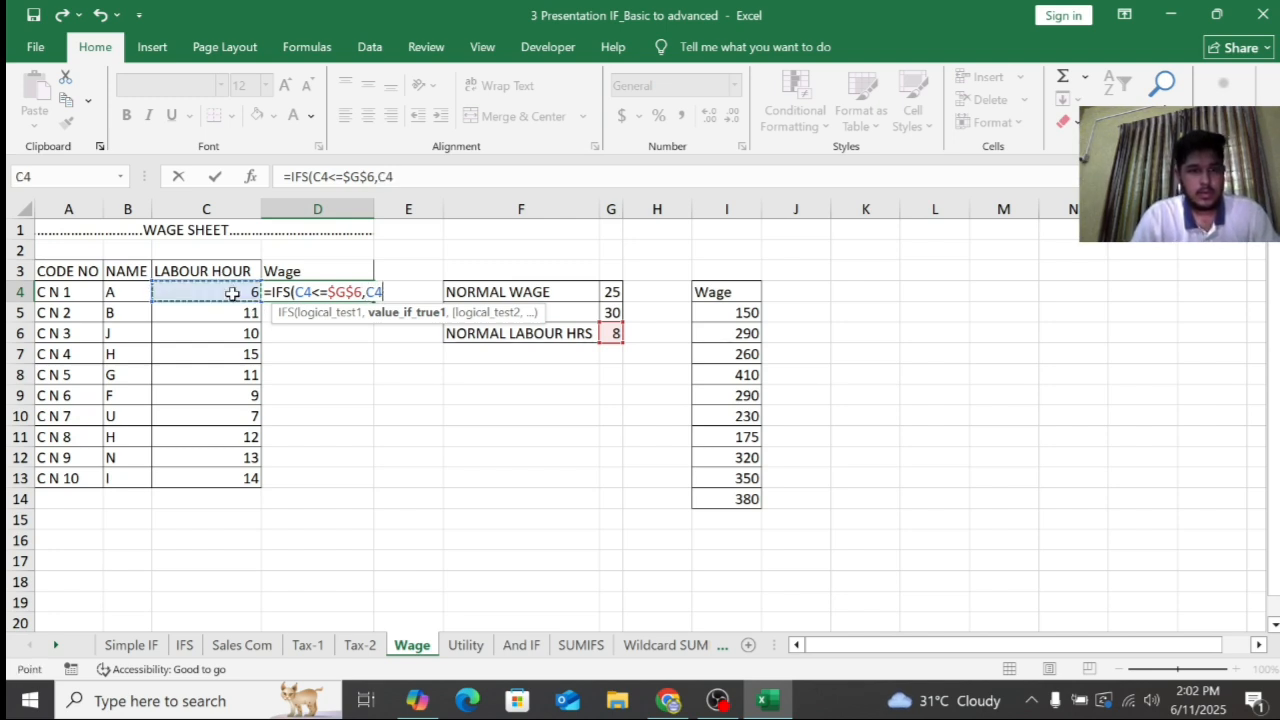
type("*")
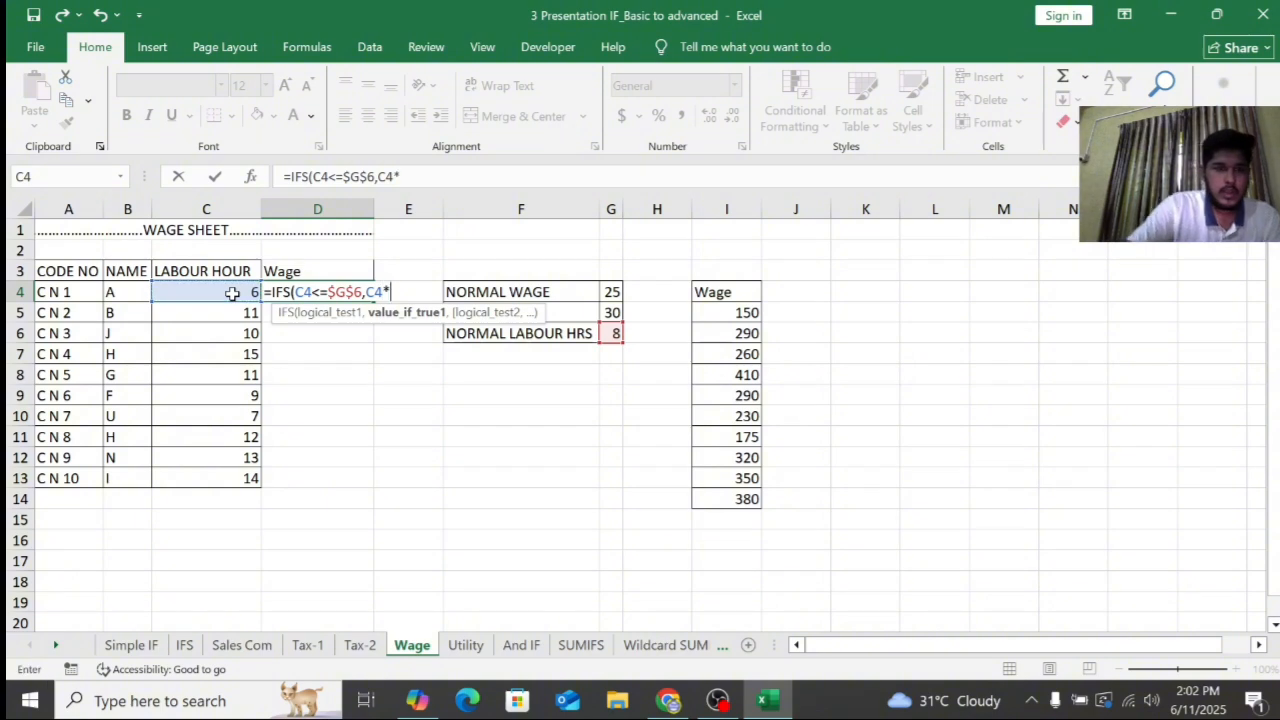
left_click(606, 292)
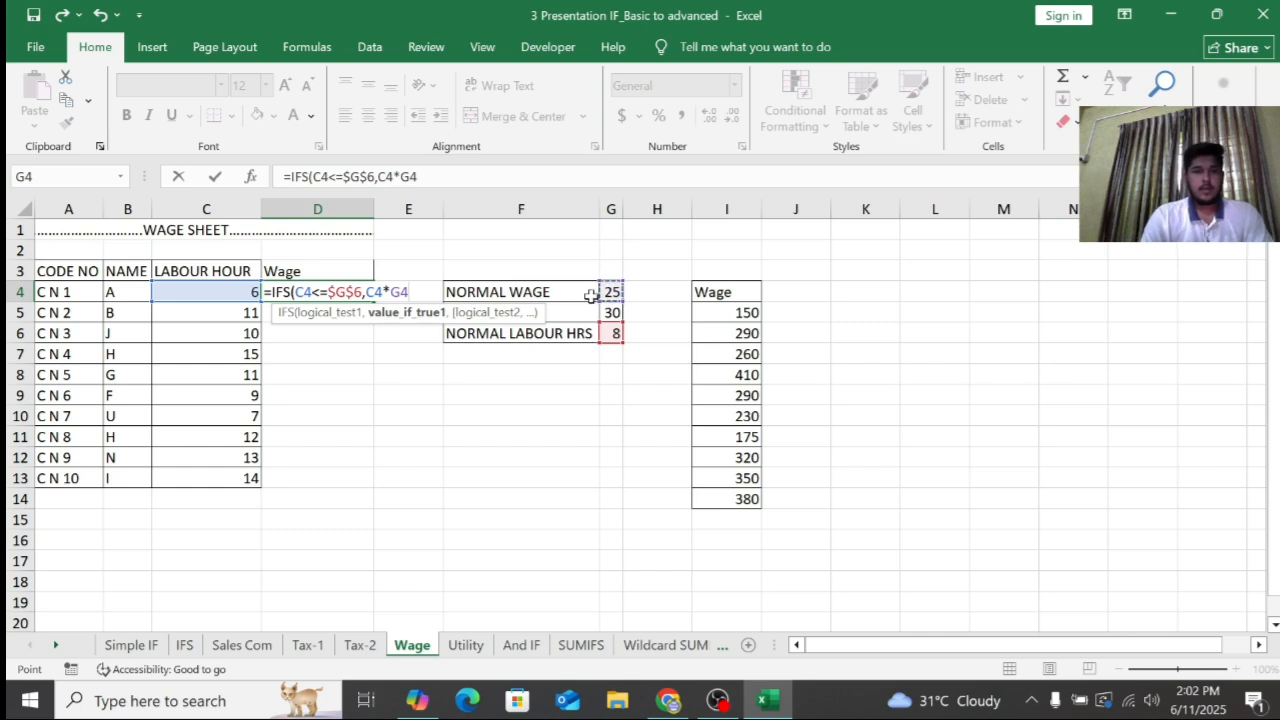
left_click(402, 292)
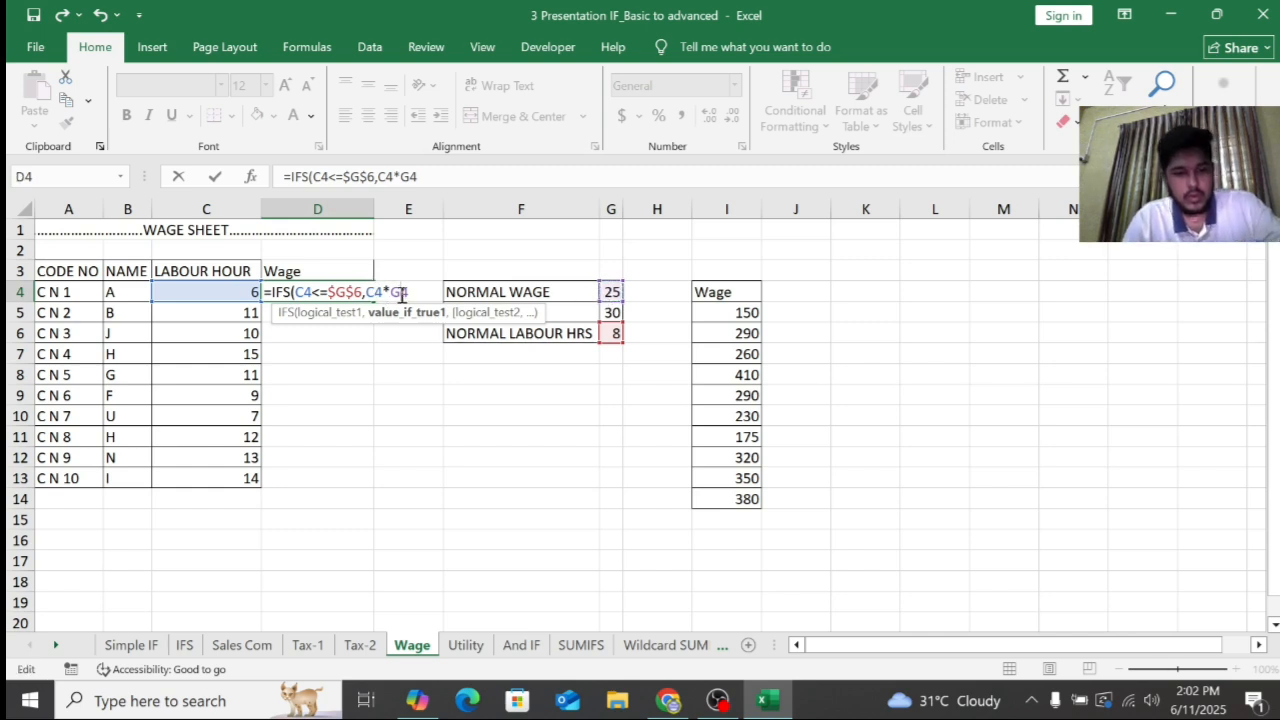
key("F4")
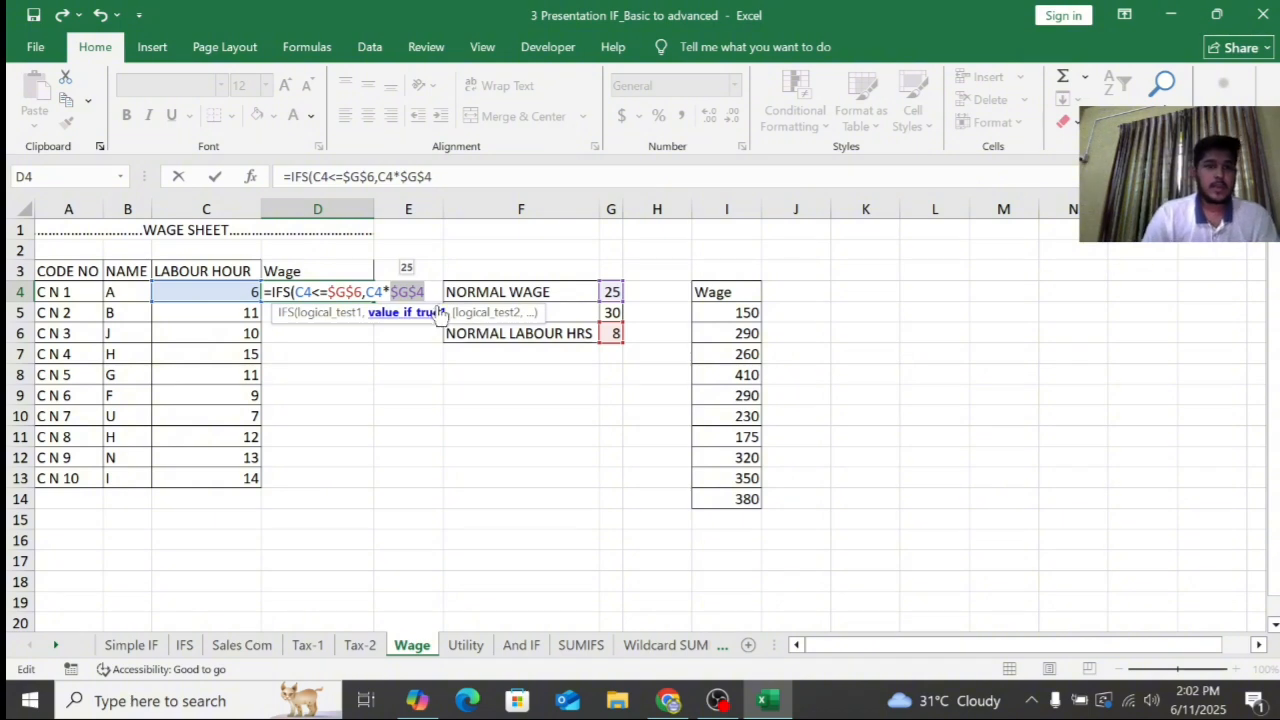
left_click(435, 292)
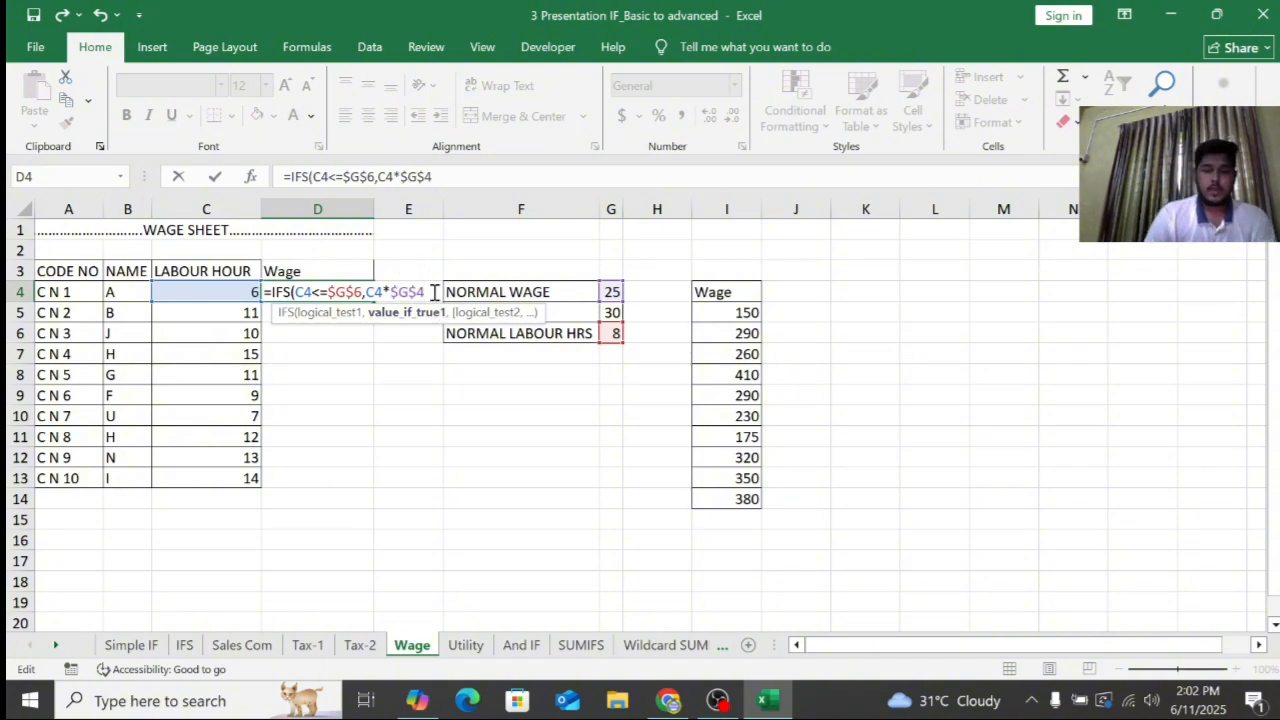
type(",")
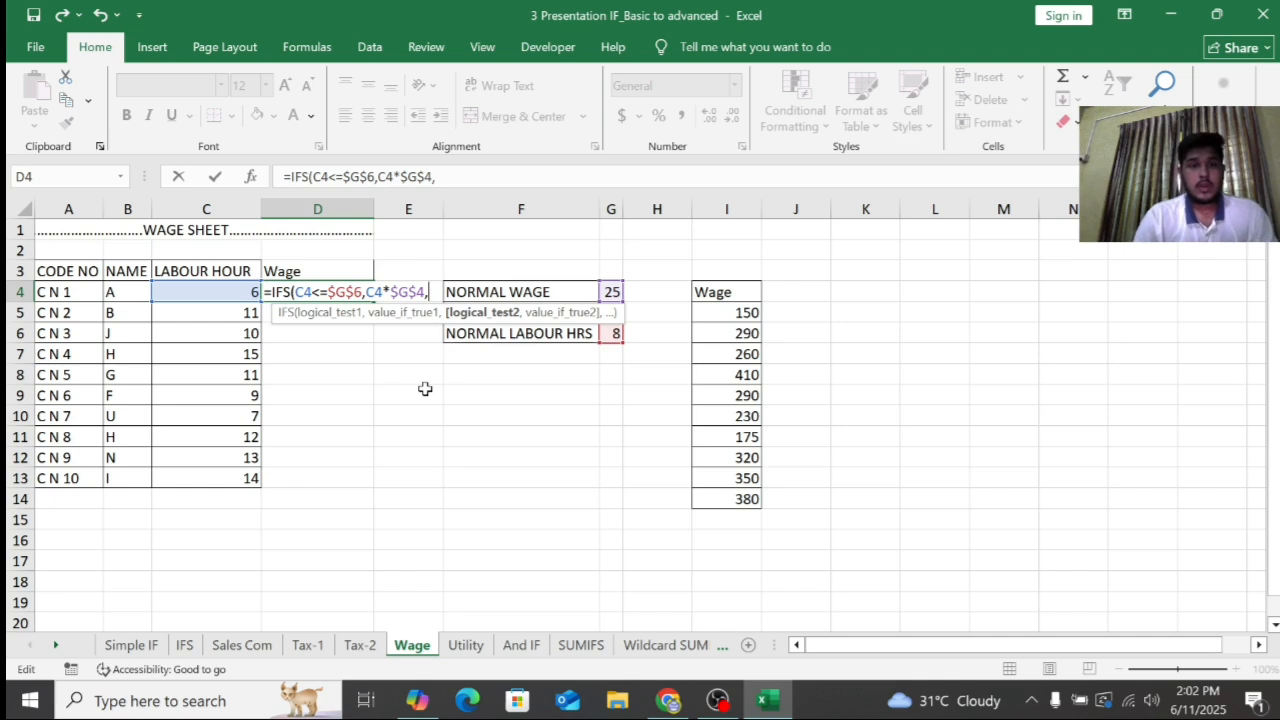
Add C4>$G$6 as the second test of the D4 IFS formula, comparing labour hours with the normal labour hours
left_click(247, 292)
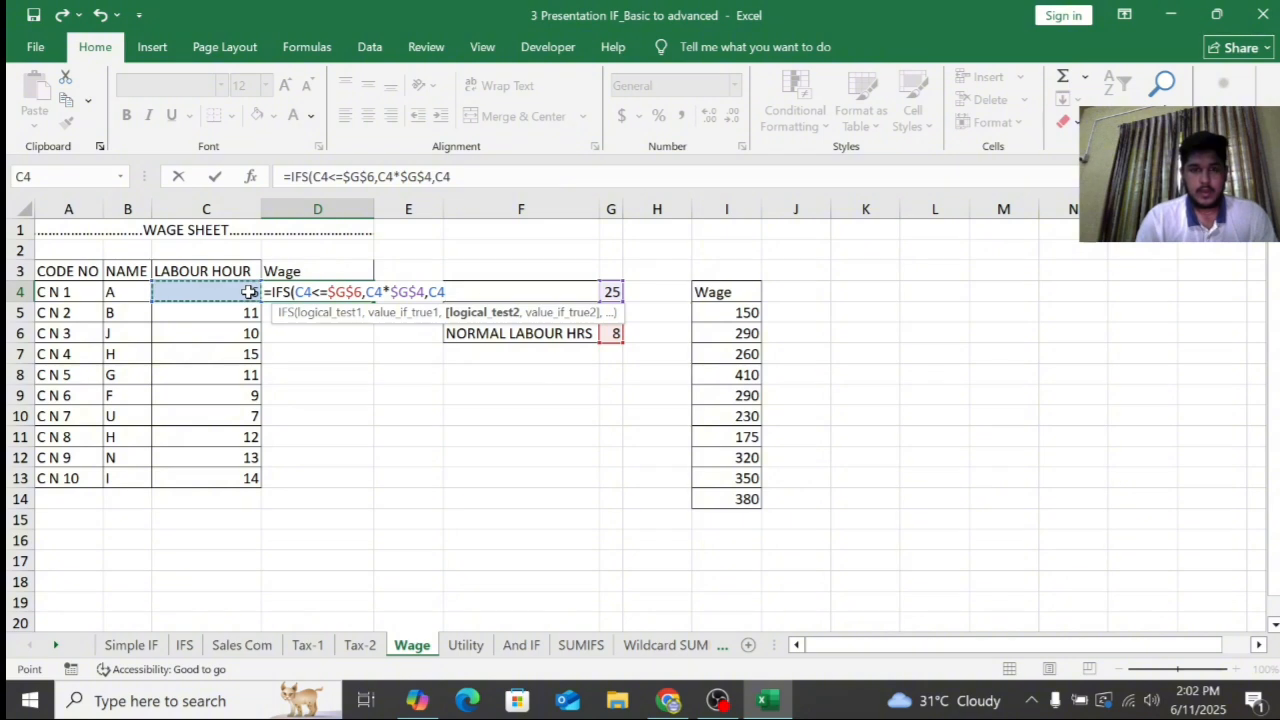
type(">")
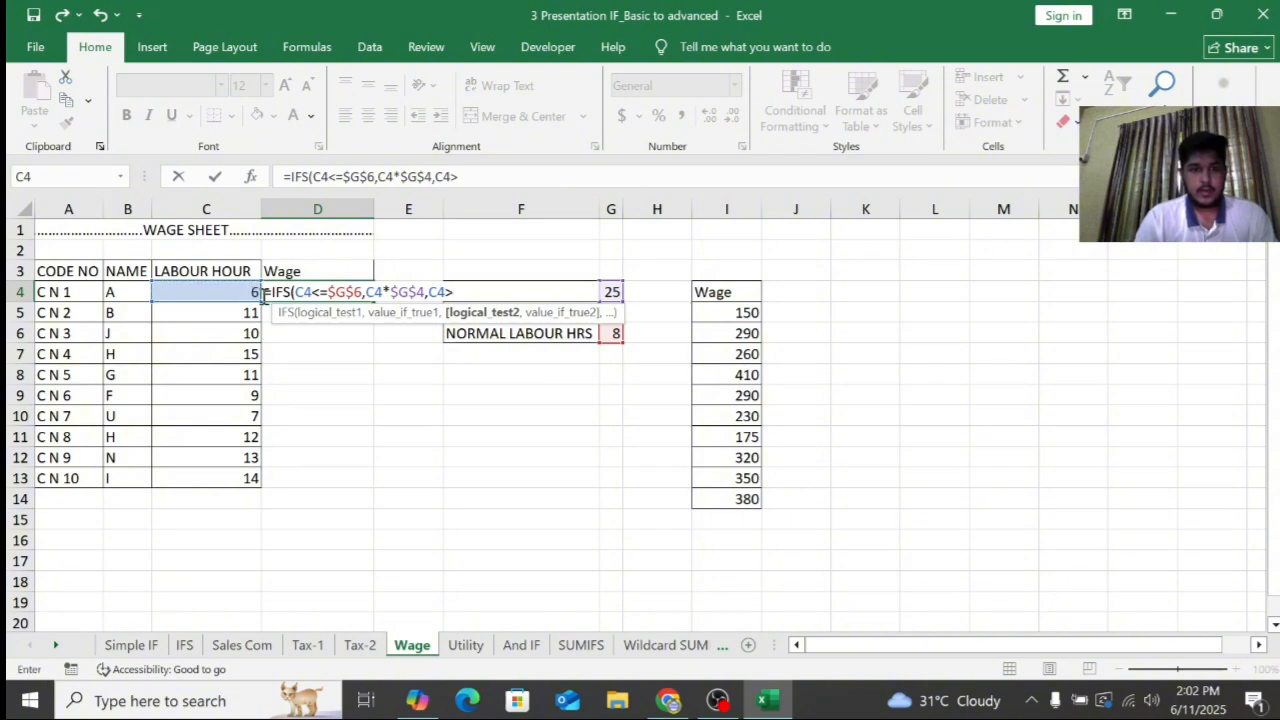
left_click(608, 336)
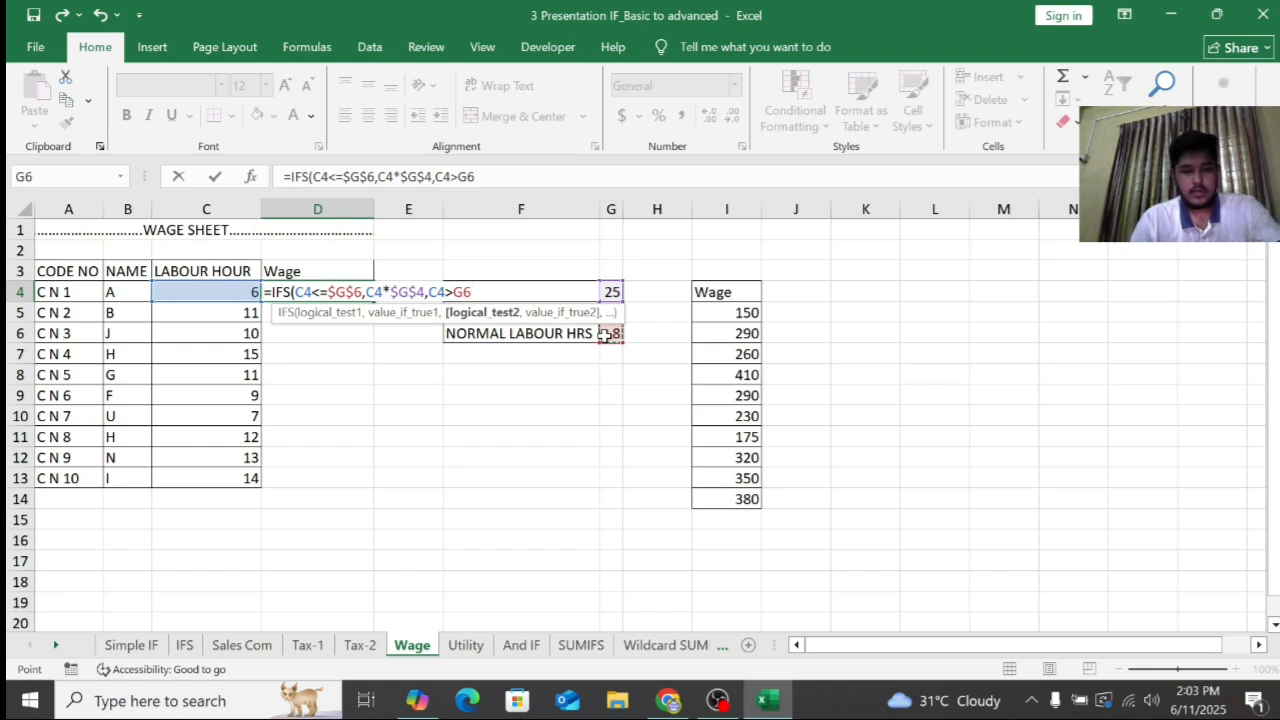
key("F4")
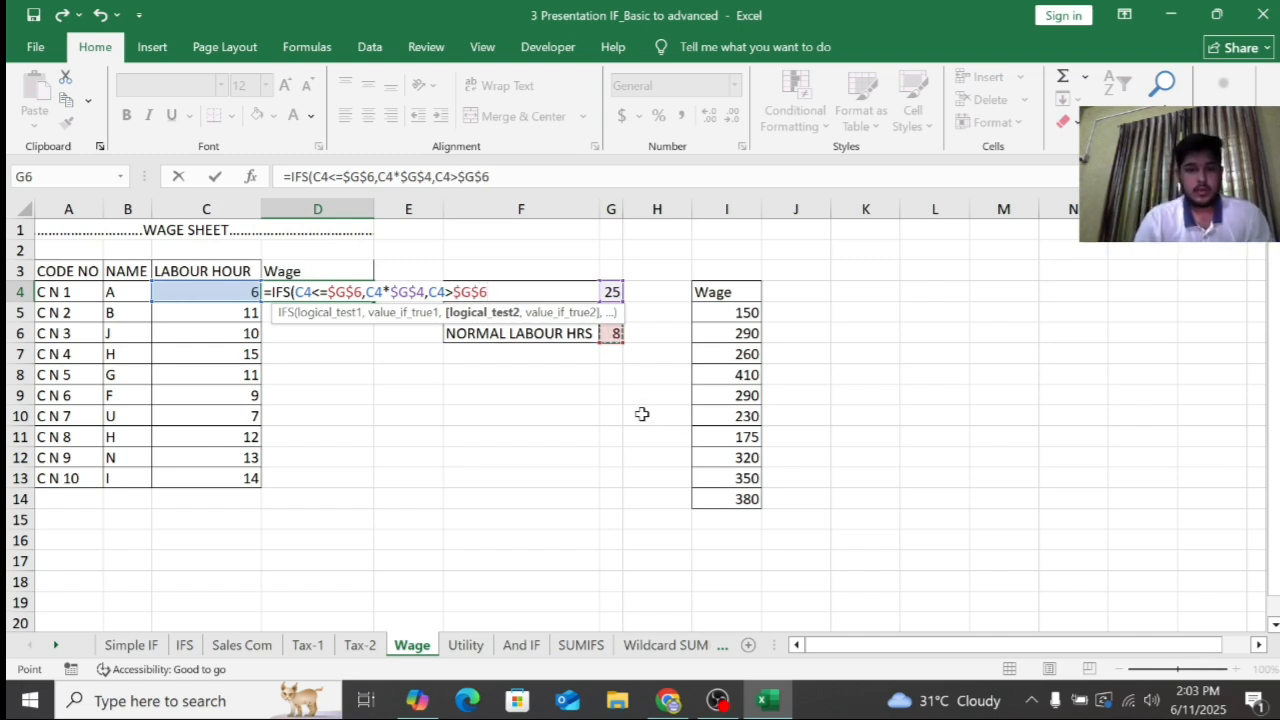
type(",")
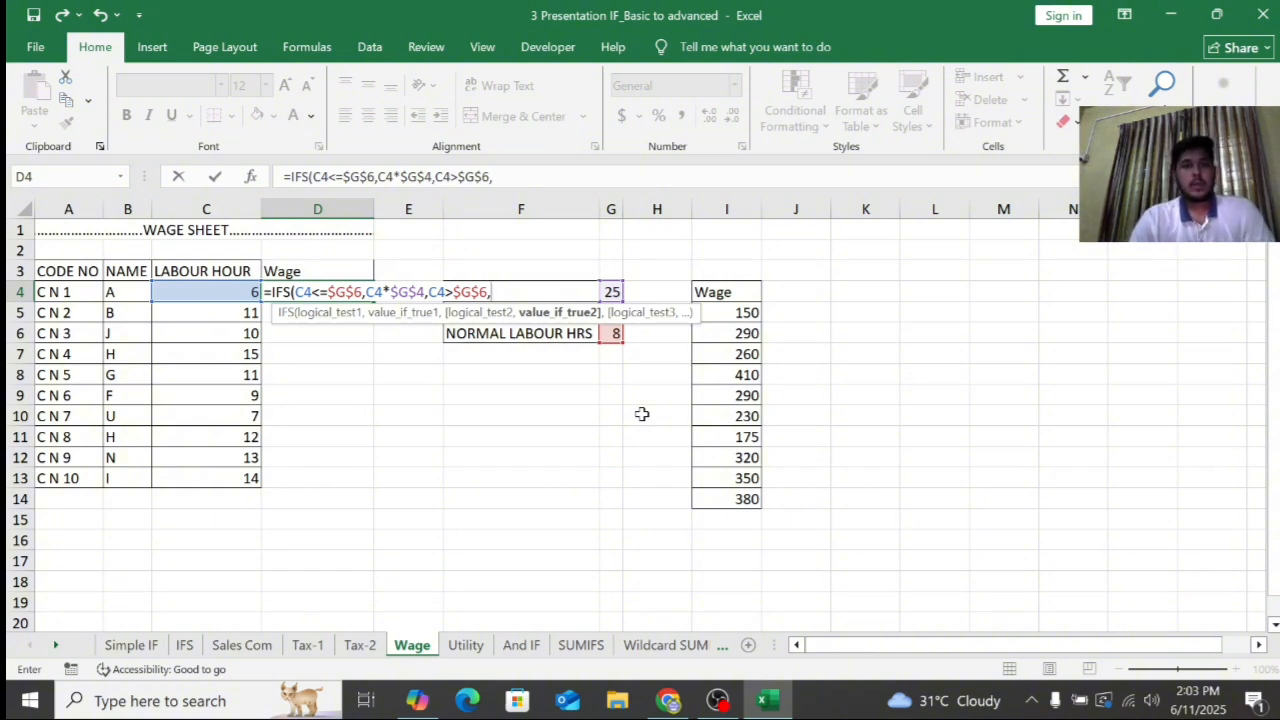
Begin the second result with $G$6*$G$4, normal labour hours times the normal wage, both as absolute references
left_click(613, 337)
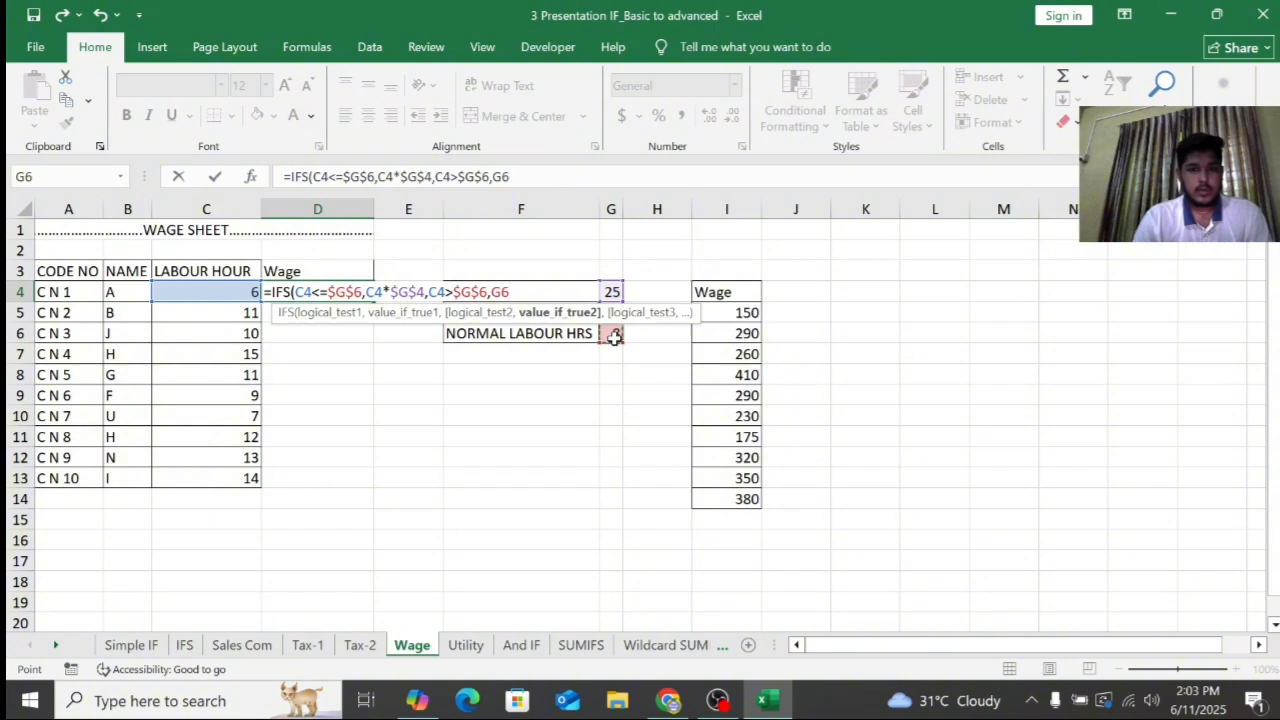
type("*")
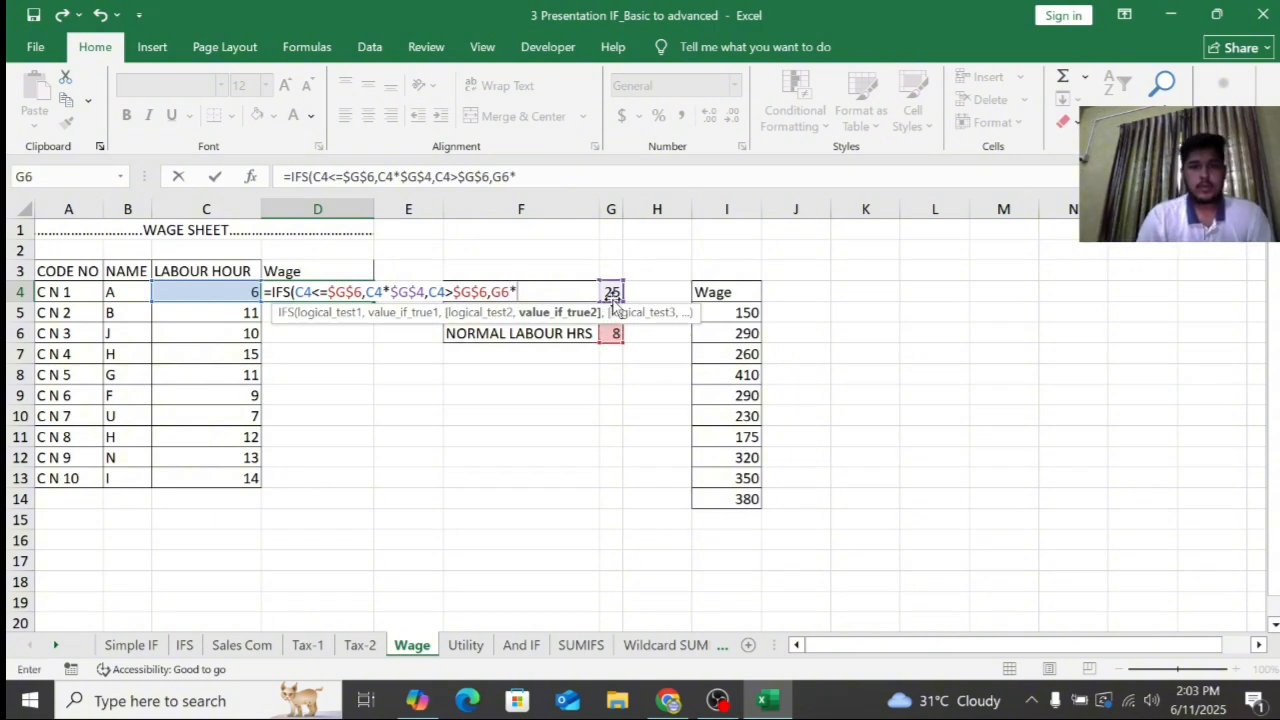
left_click(613, 292)
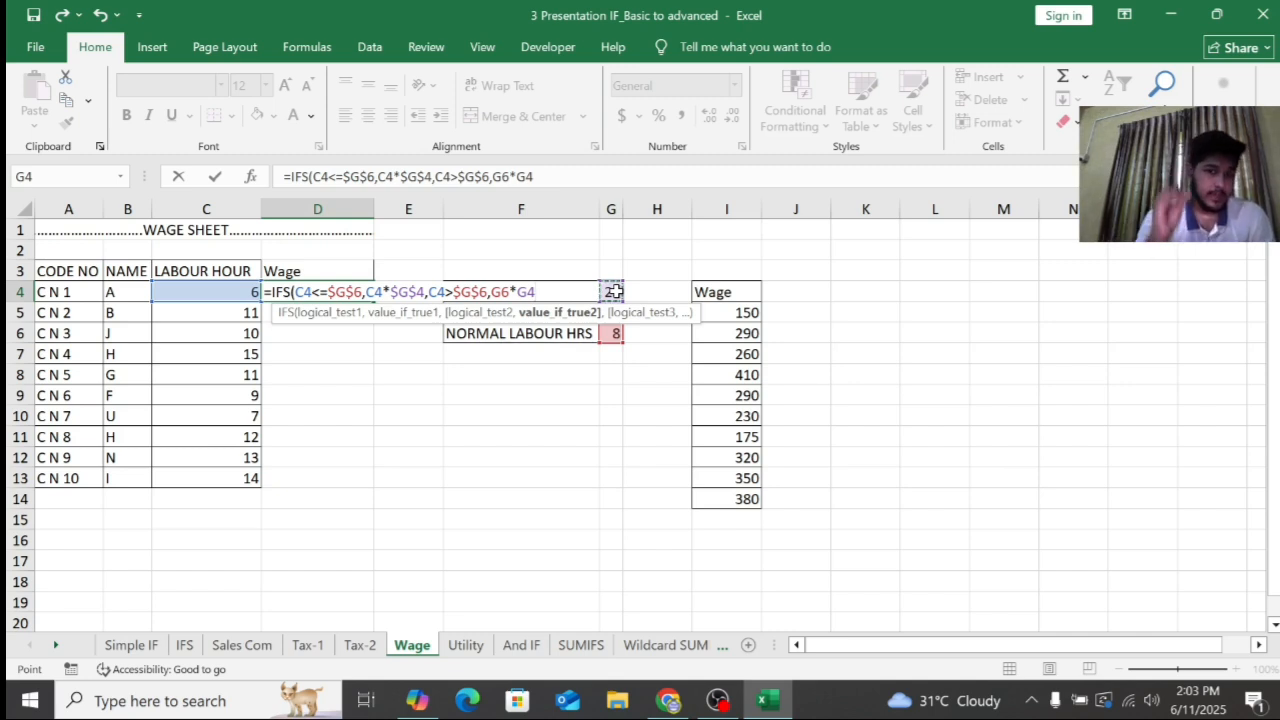
left_click(502, 292)
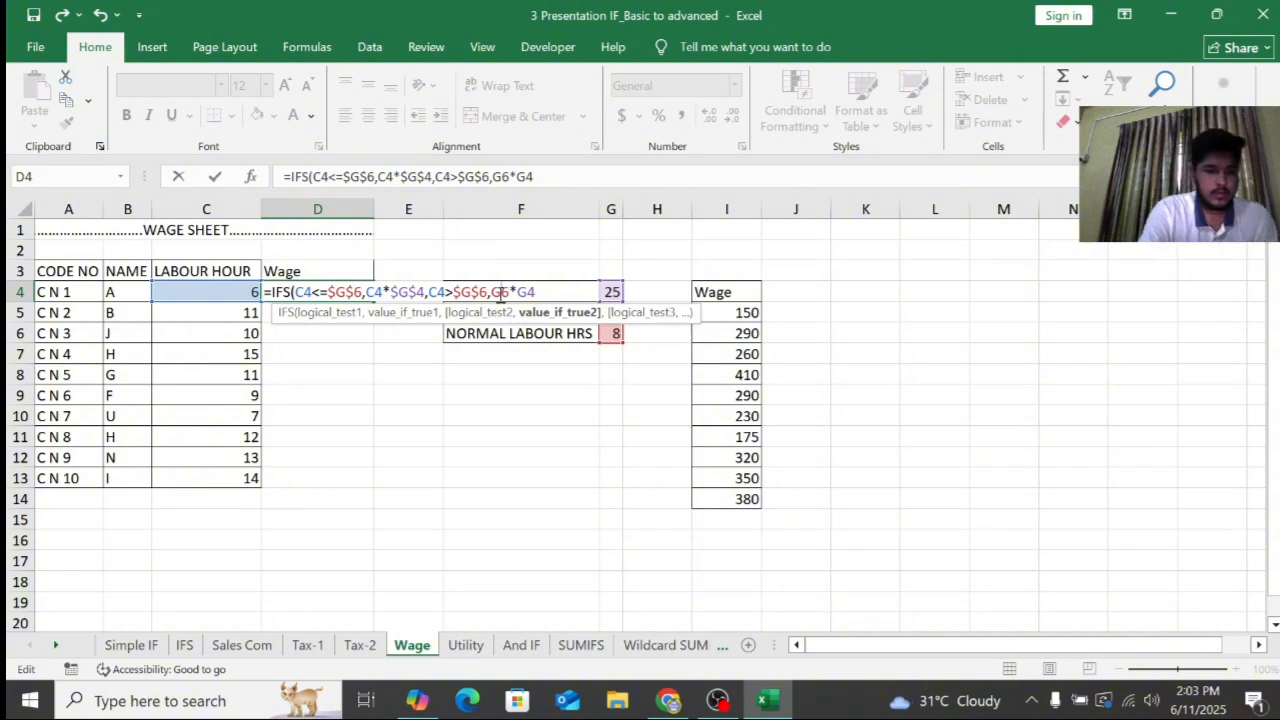
key("F4")
left_click(541, 292)
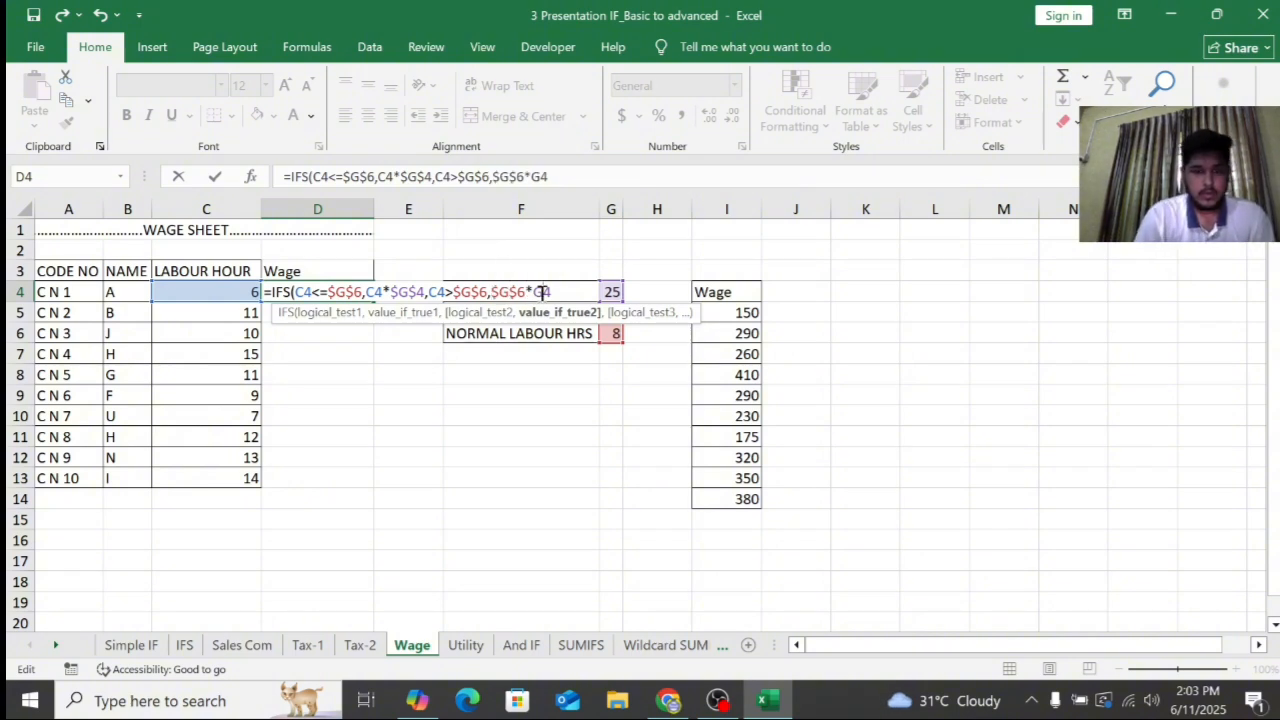
key("F4")
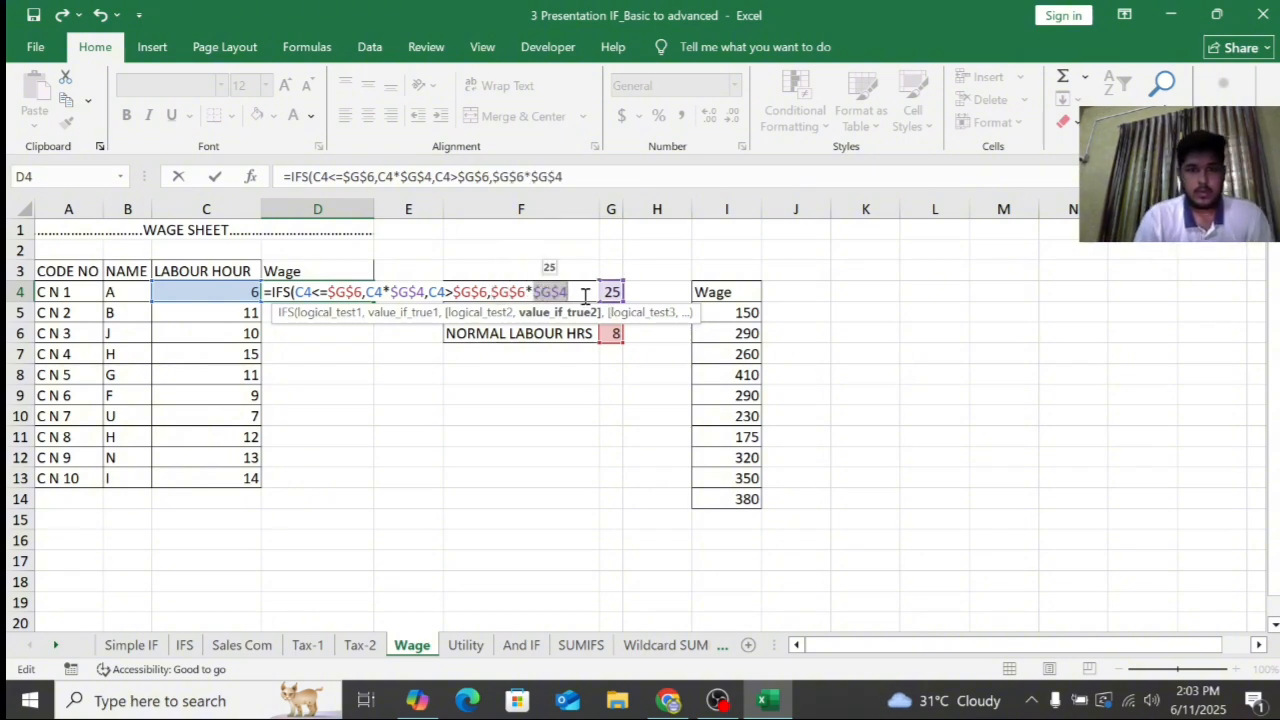
left_click(581, 292)
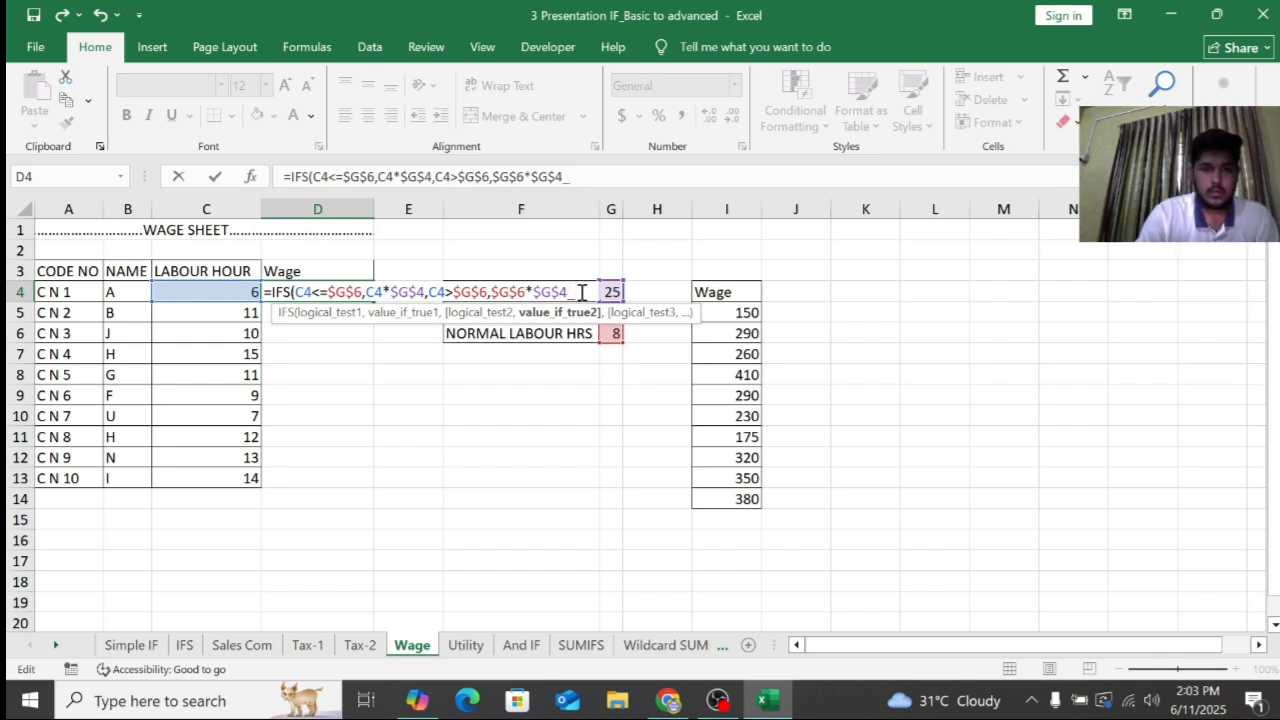
Add the overtime hours to the second result as +(C4-$G$6), keeping the normal labour hours reference absolute
type("+")
key("BackSpace")
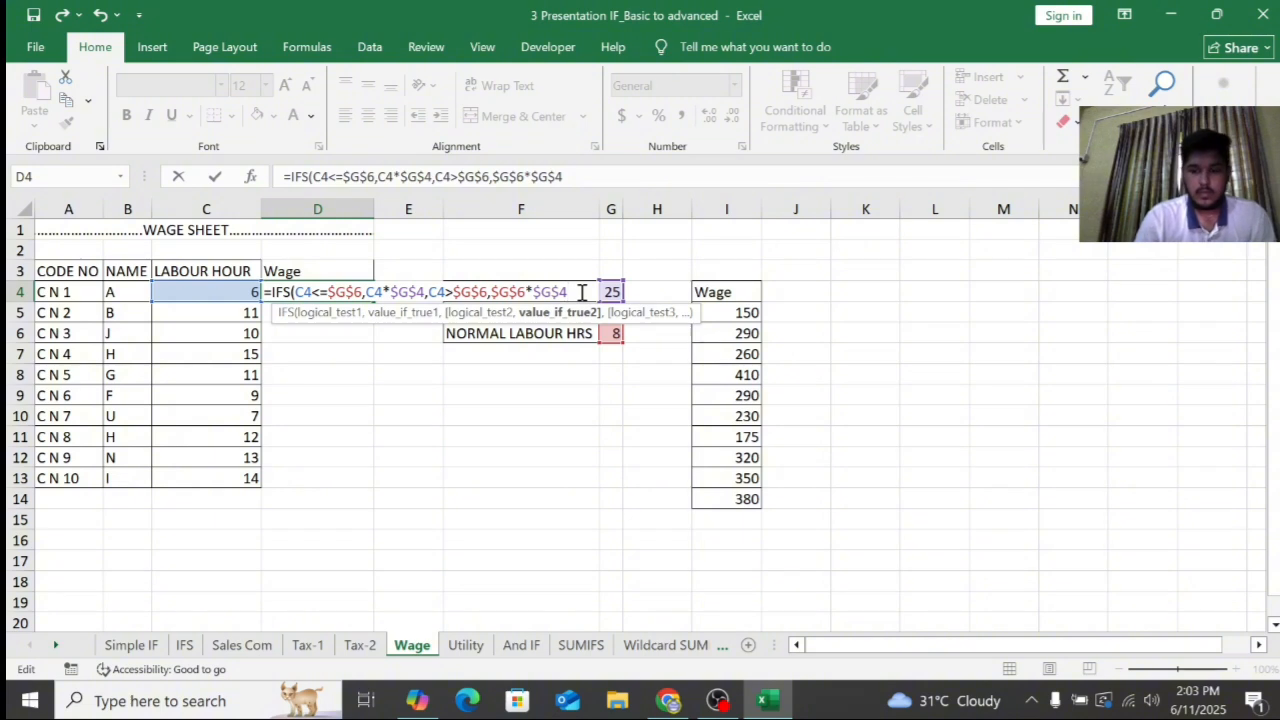
type("+")
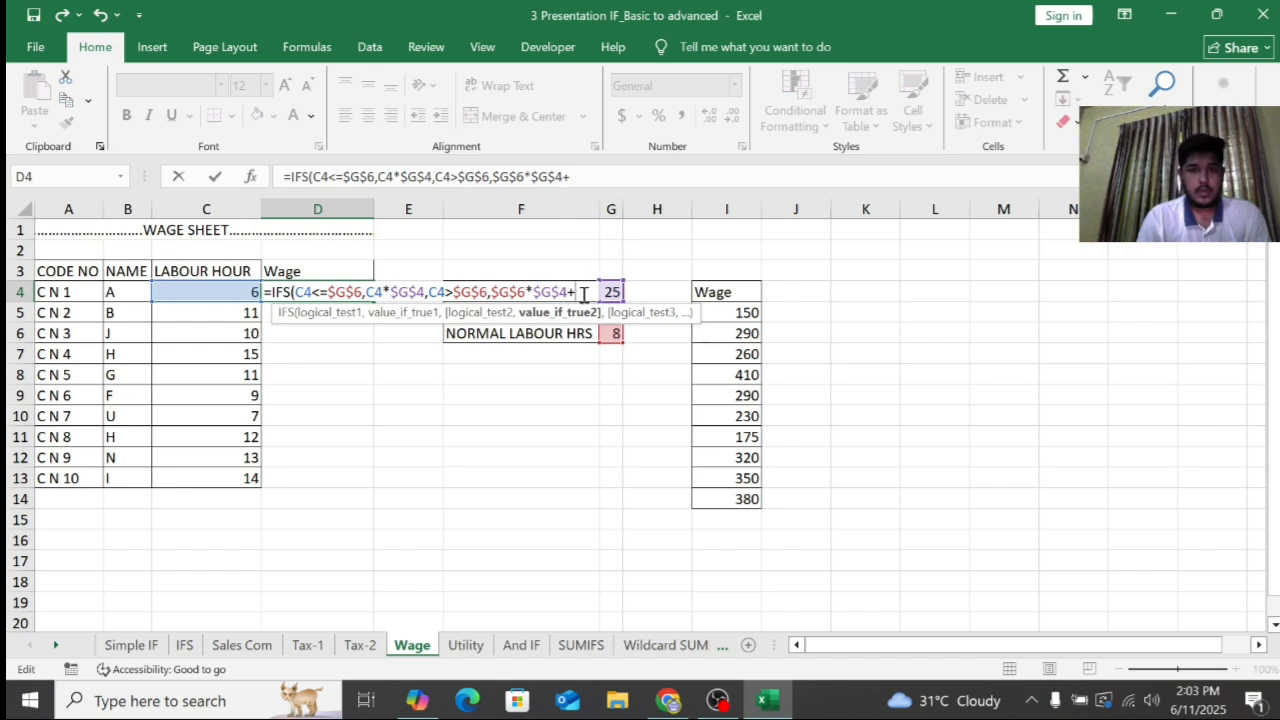
type("(")
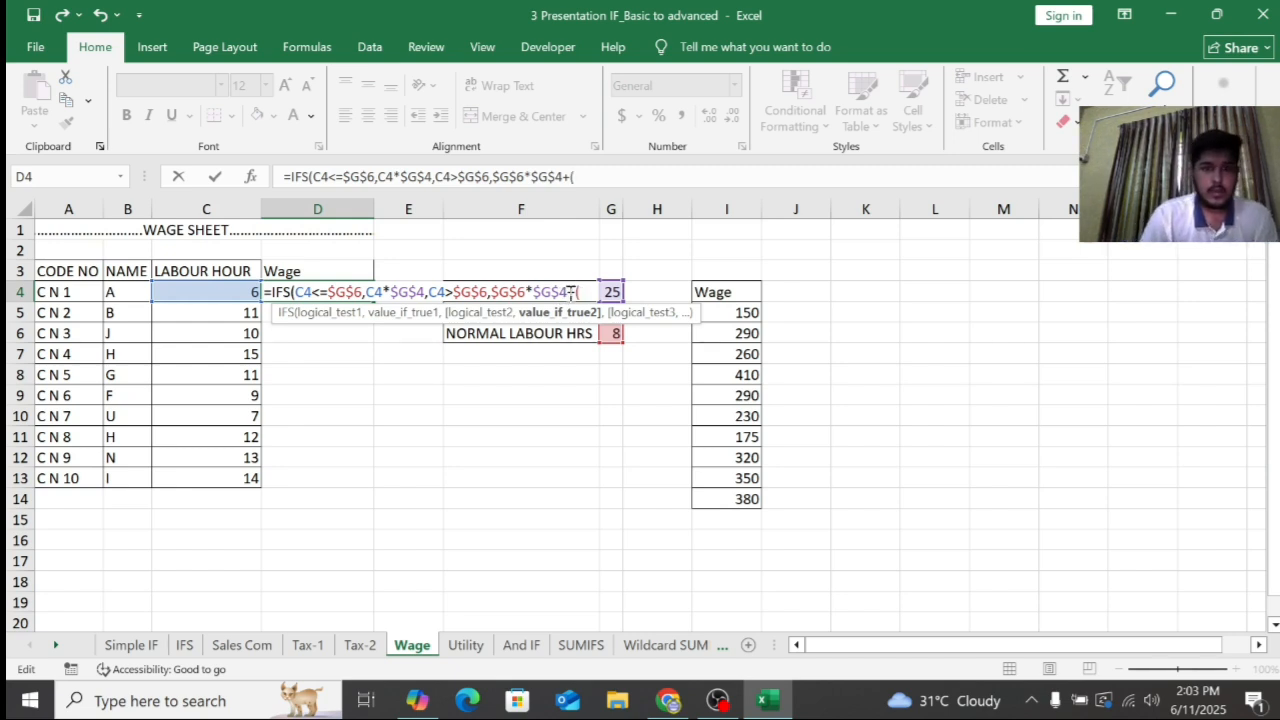
left_click(254, 290)
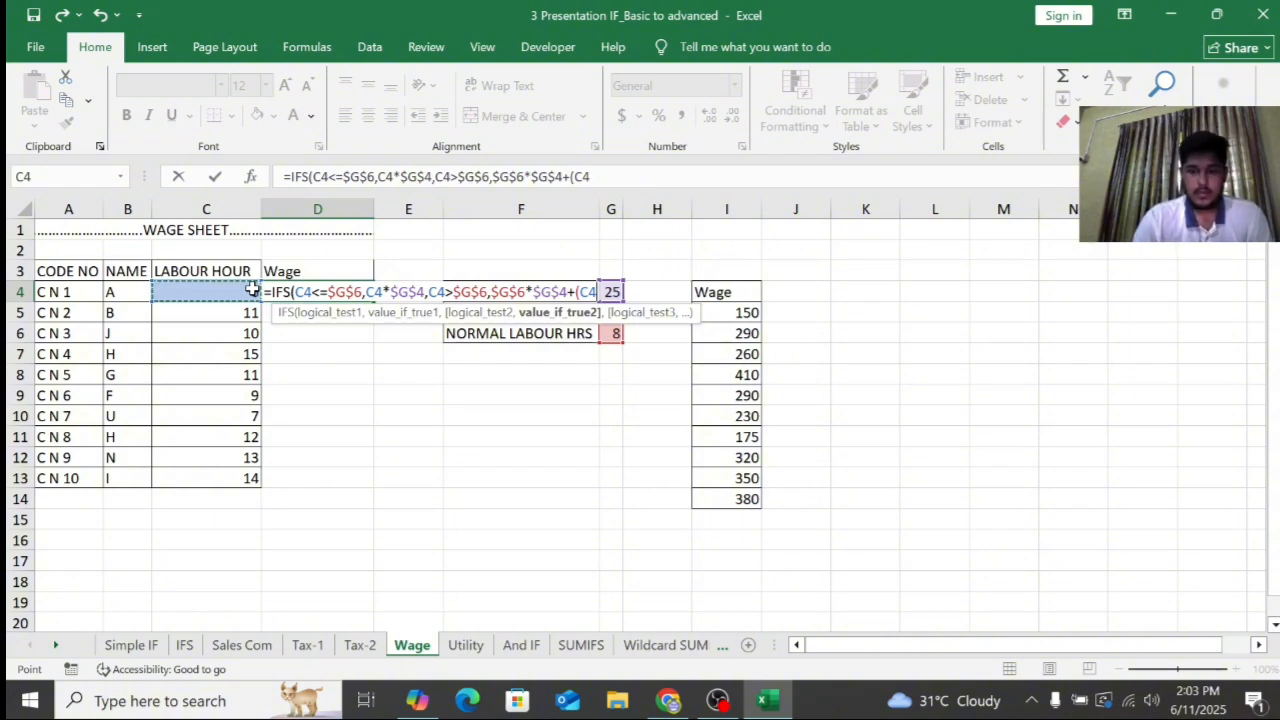
type("-")
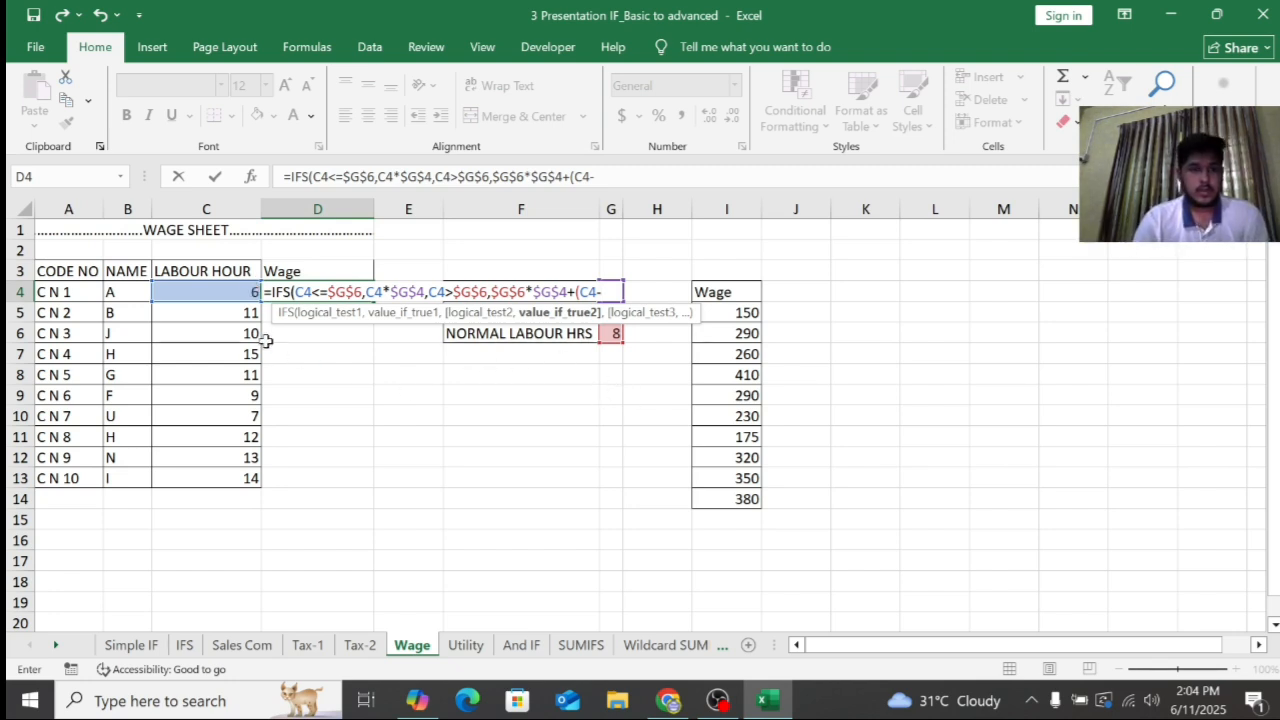
left_click(606, 334)
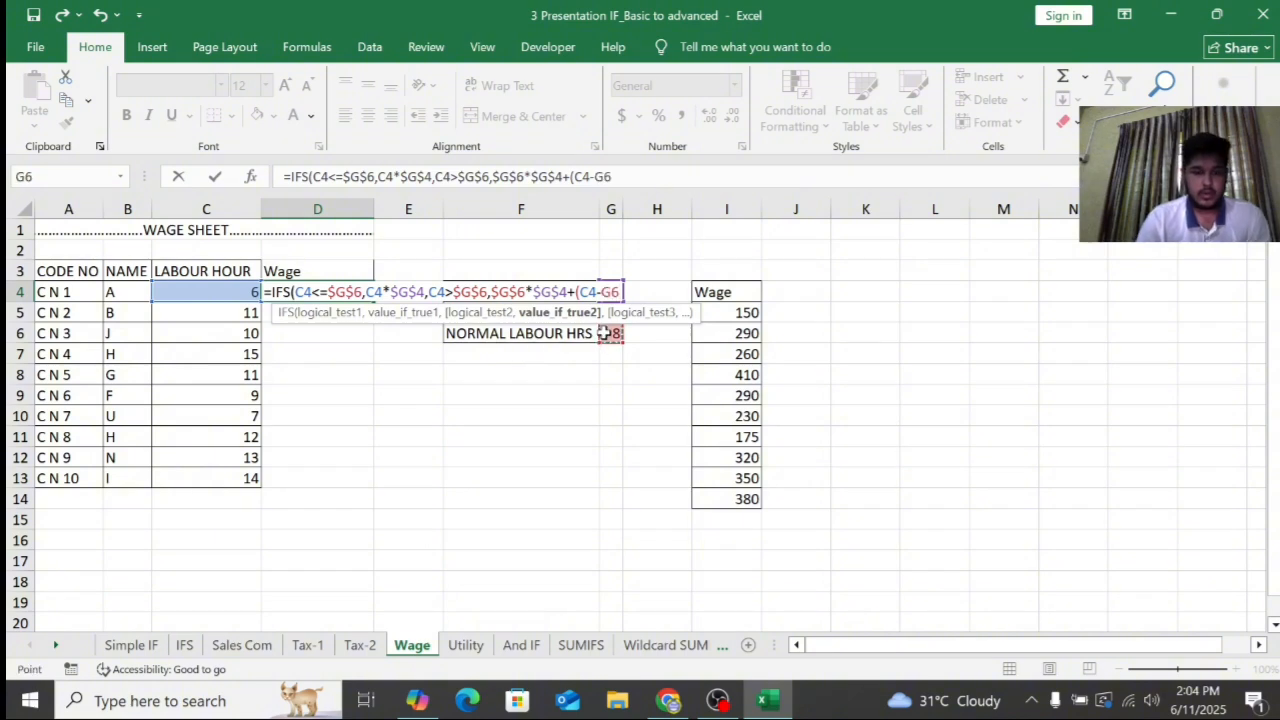
key("F4")
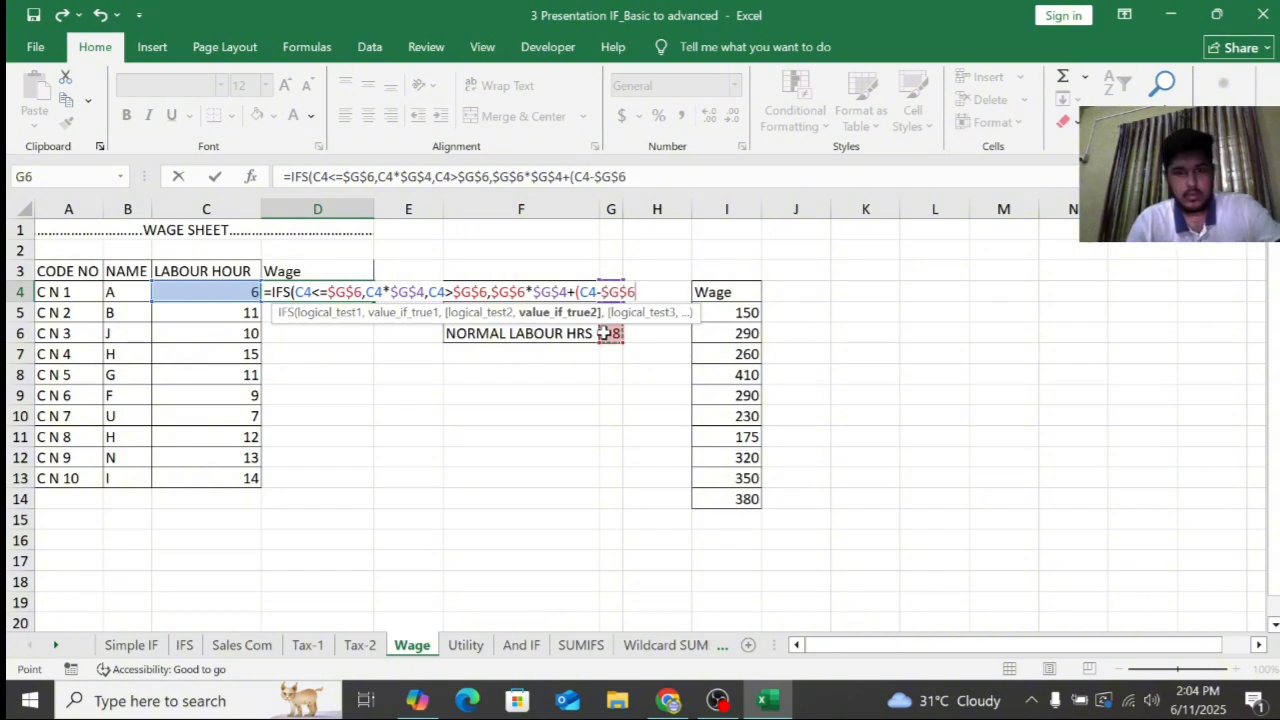
type(")")
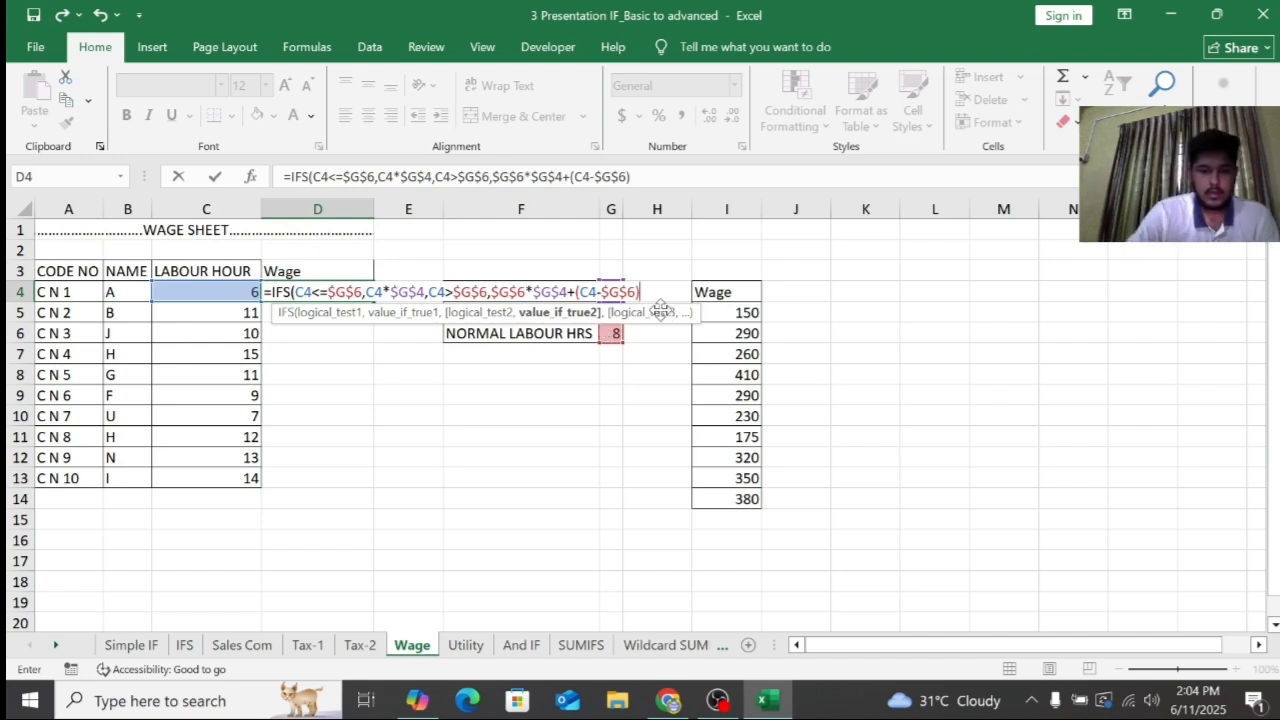
Multiply the overtime hours by the absolute overtime rate $G$5 and close the D4 IFS formula
type("*")
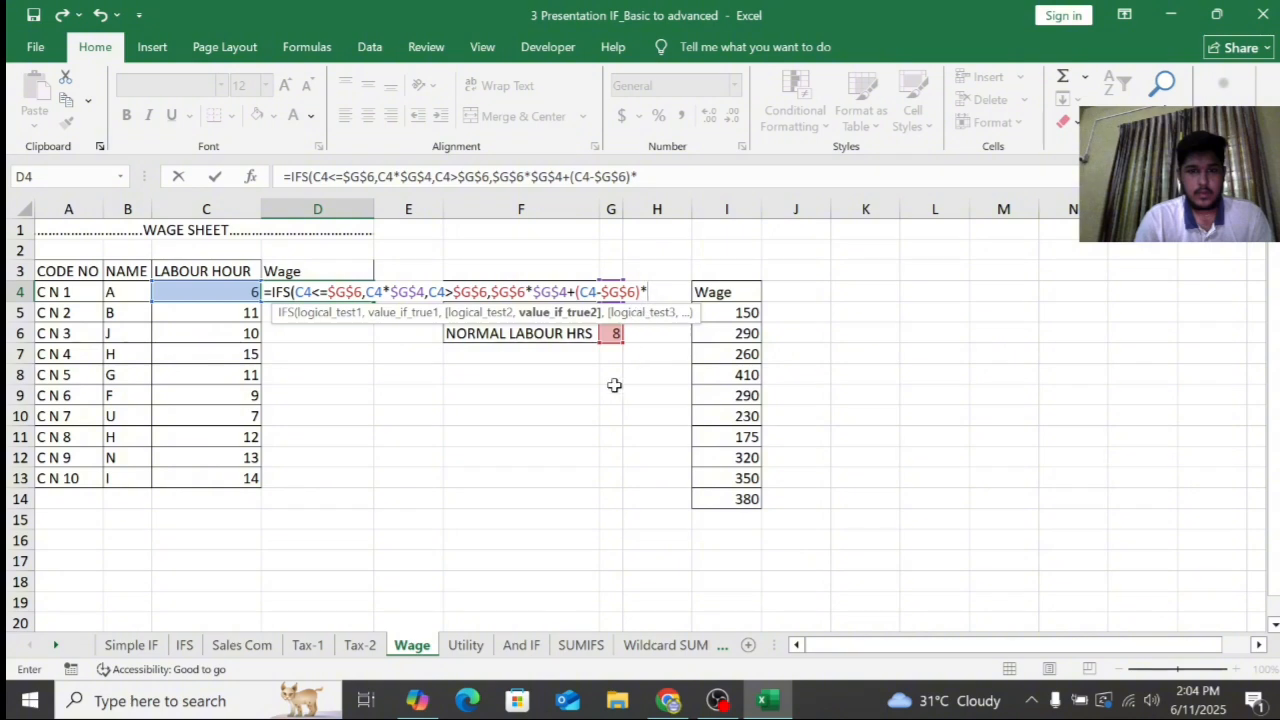
left_click(512, 378)
key("BackSpace")
key("BackSpace")
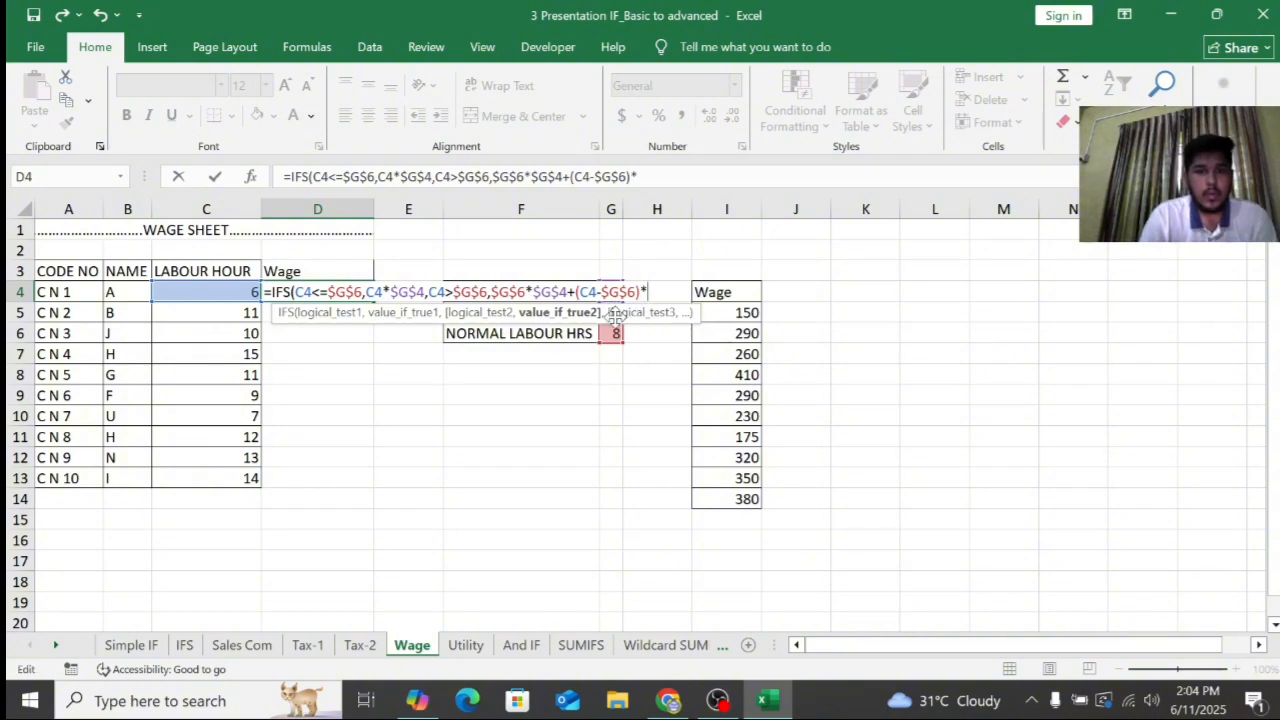
left_click_drag(614, 315, 617, 357)
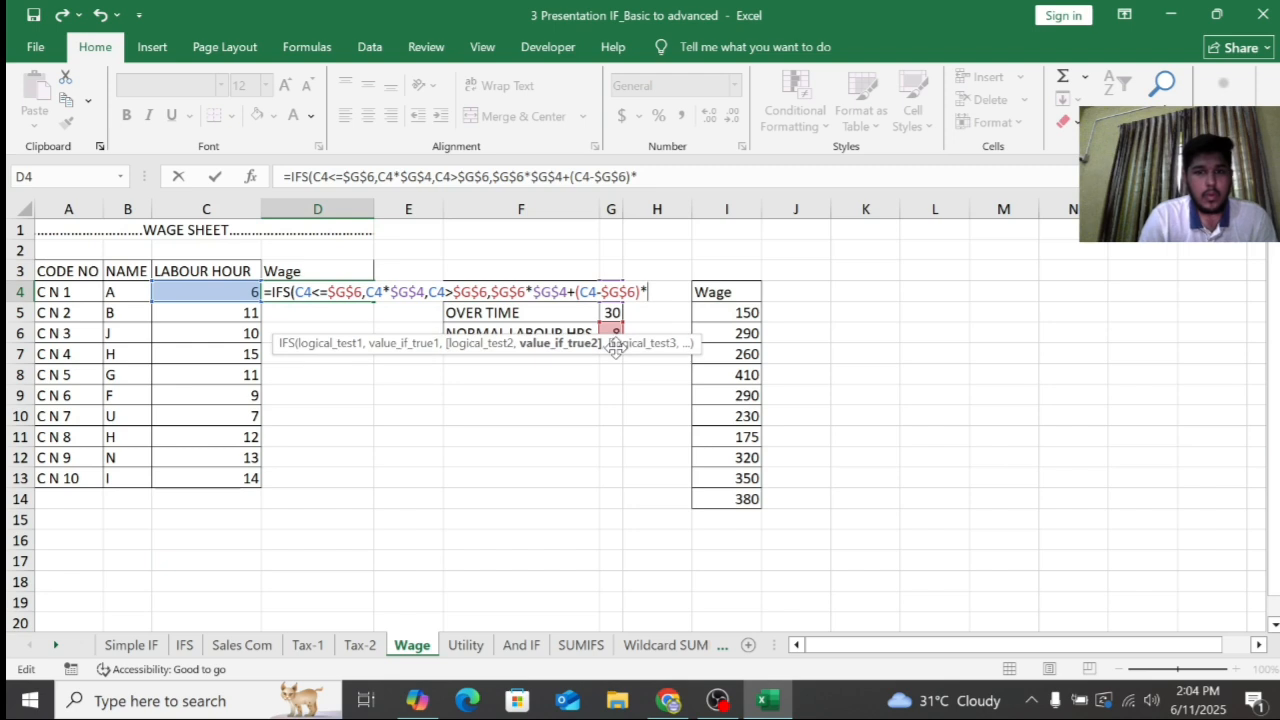
left_click(611, 313)
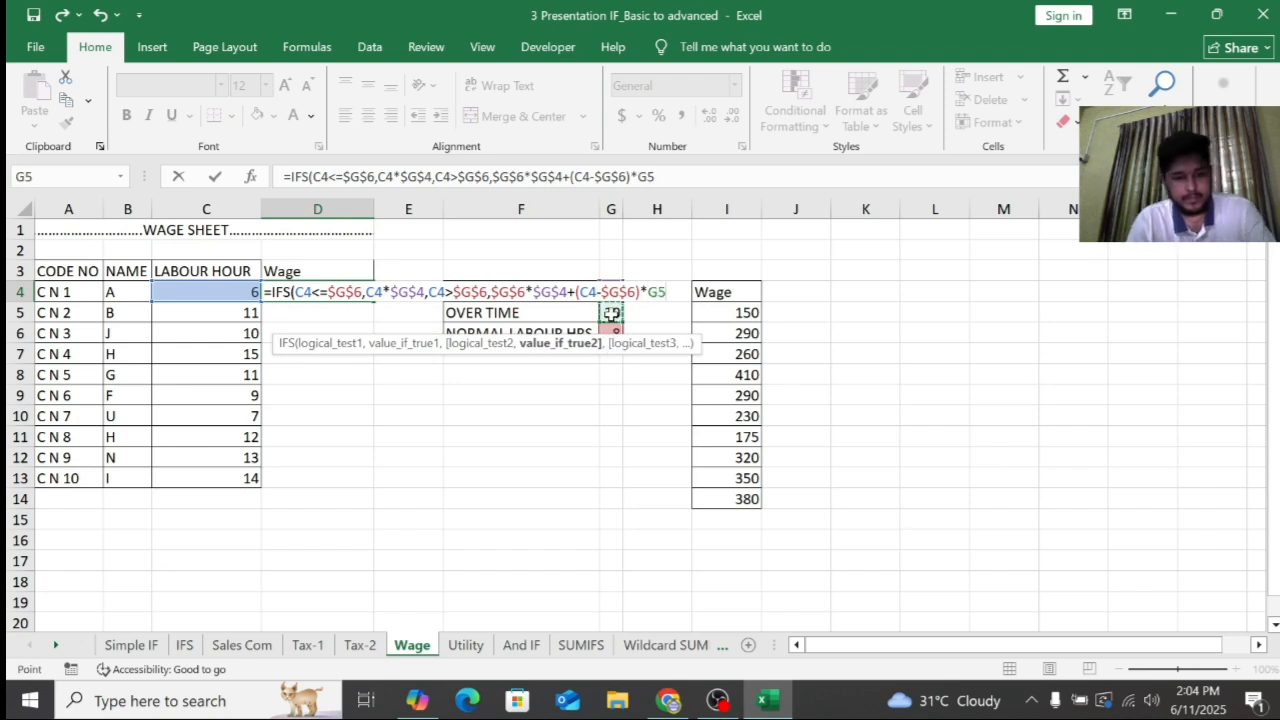
key("F4")
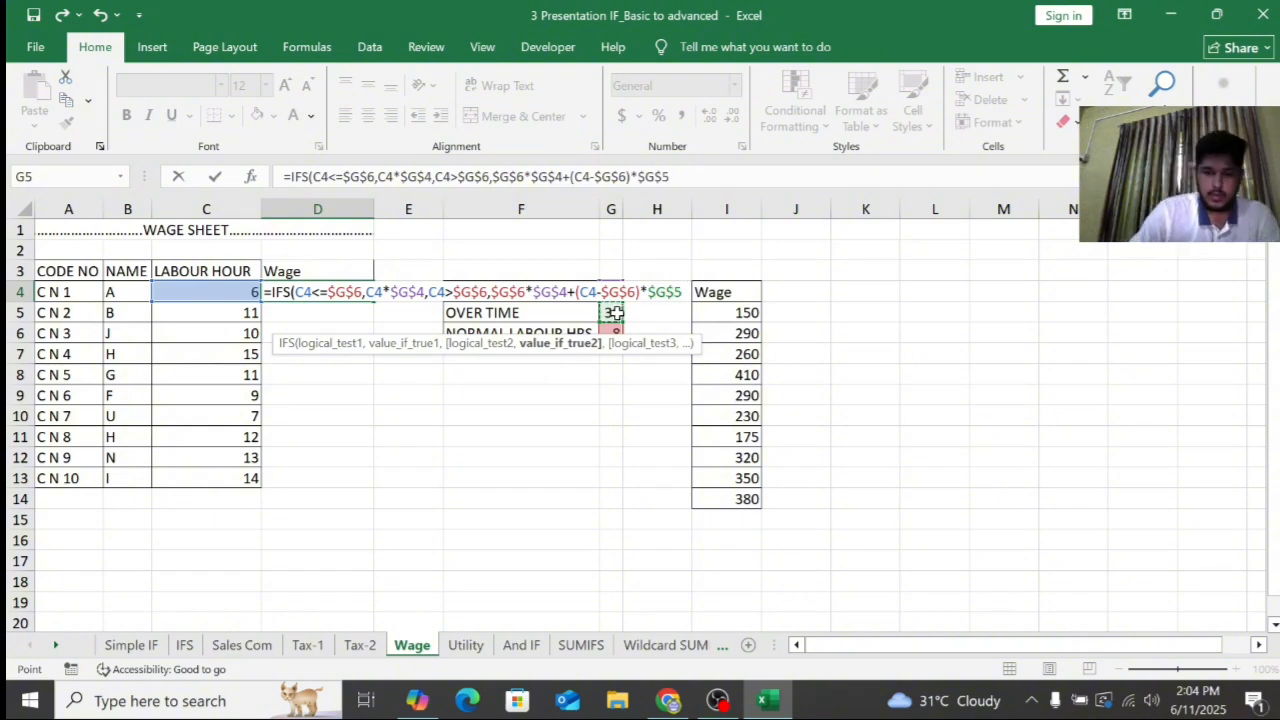
type(")")
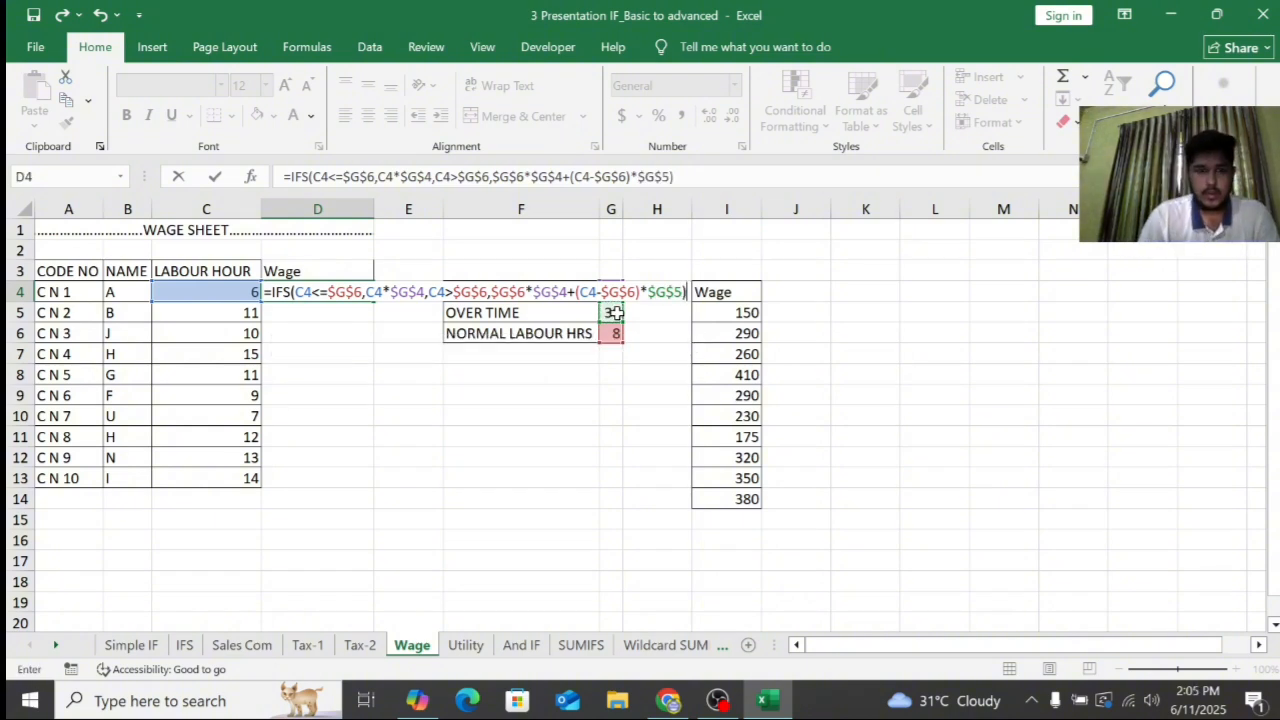
Commit the wage formula in D4 and fill it down through D13
key("Return")
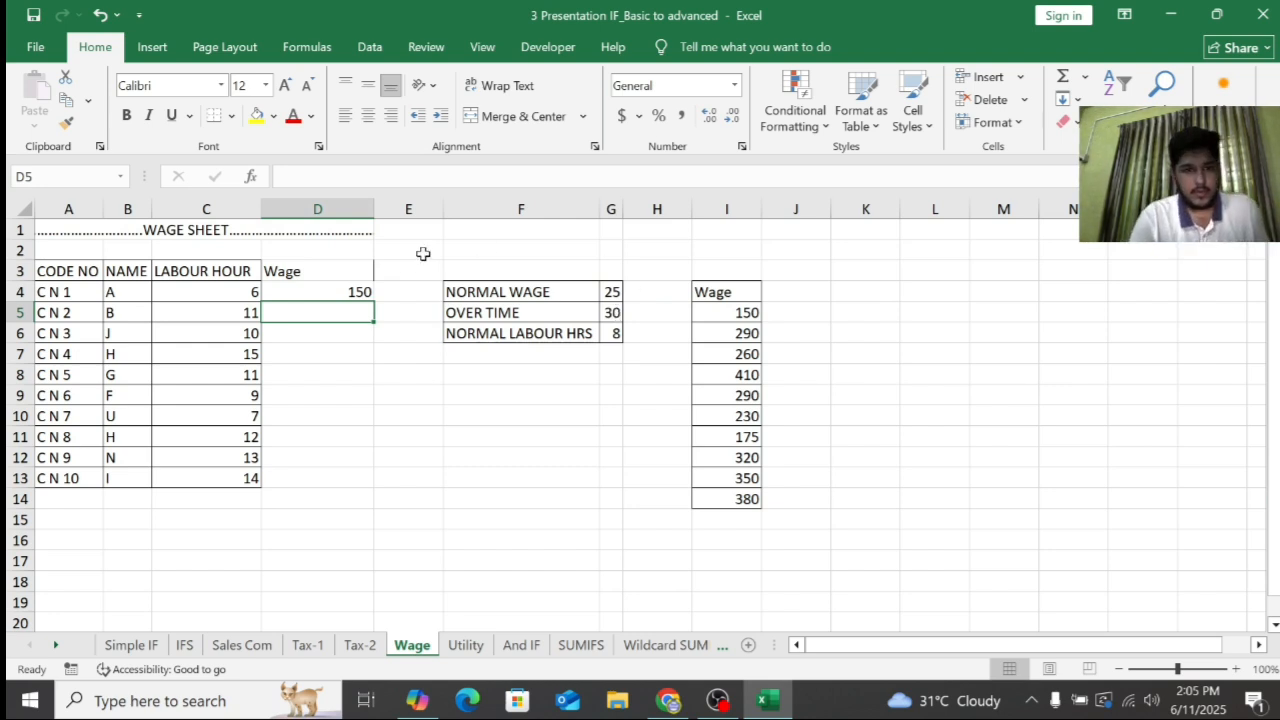
left_click(358, 290)
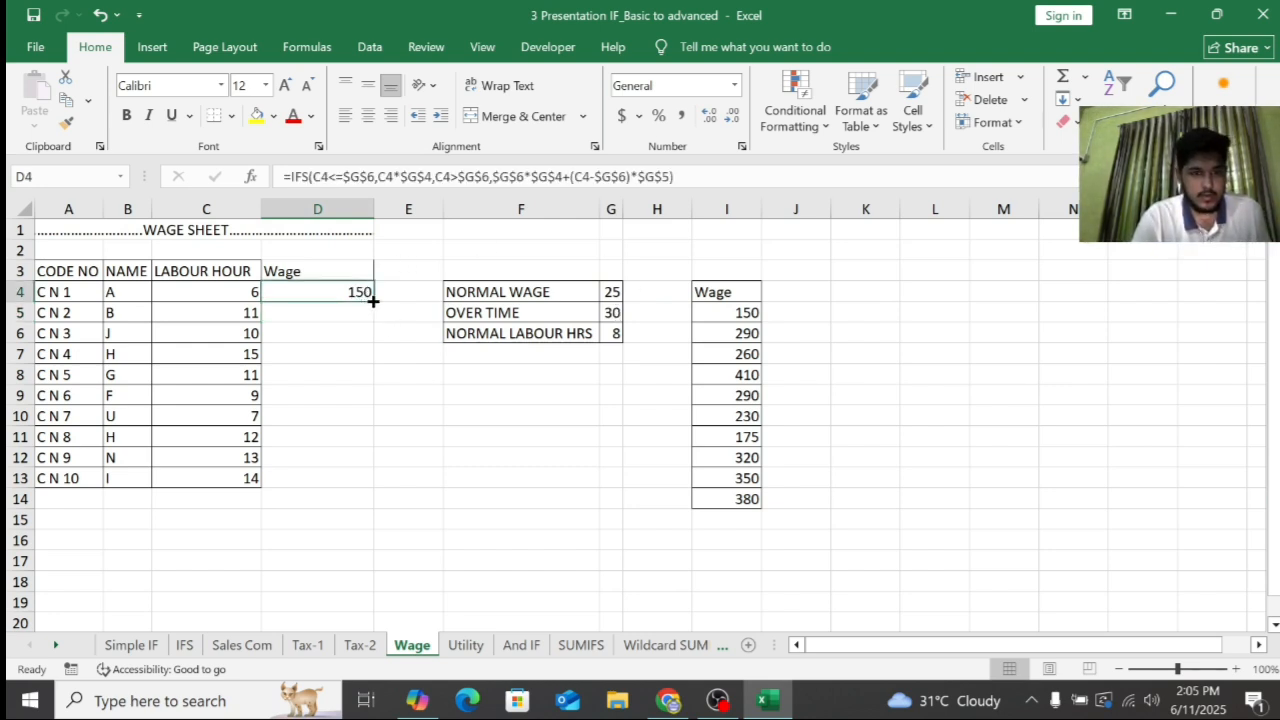
left_click_drag(373, 302, 368, 492)
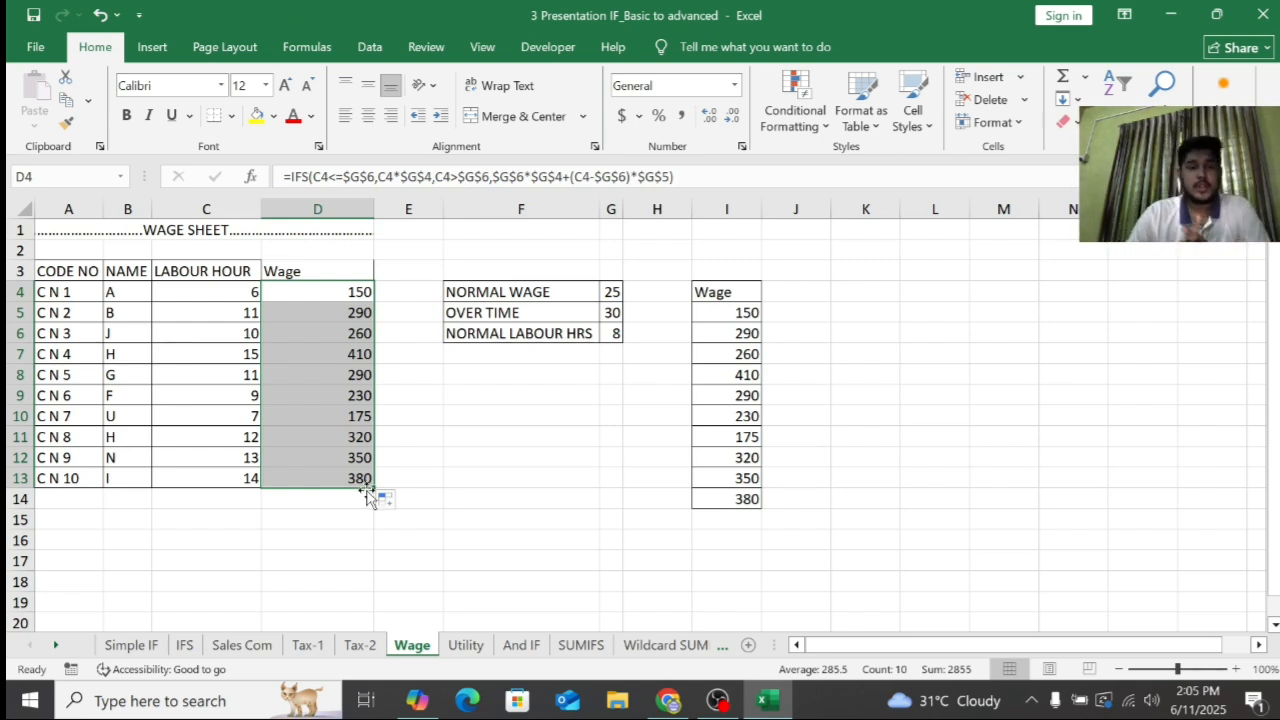
On the Utility sheet, start an IFS formula in D9 for the first user's bill amount
left_click(466, 646)
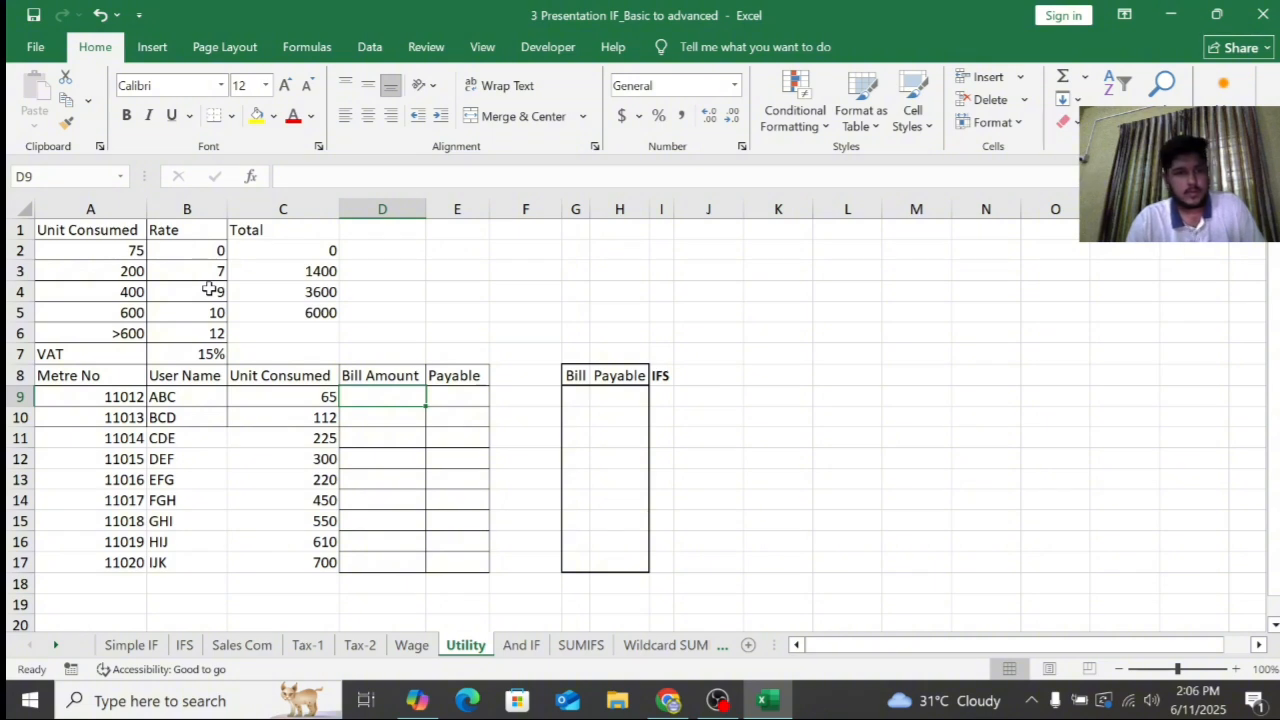
left_click(369, 375)
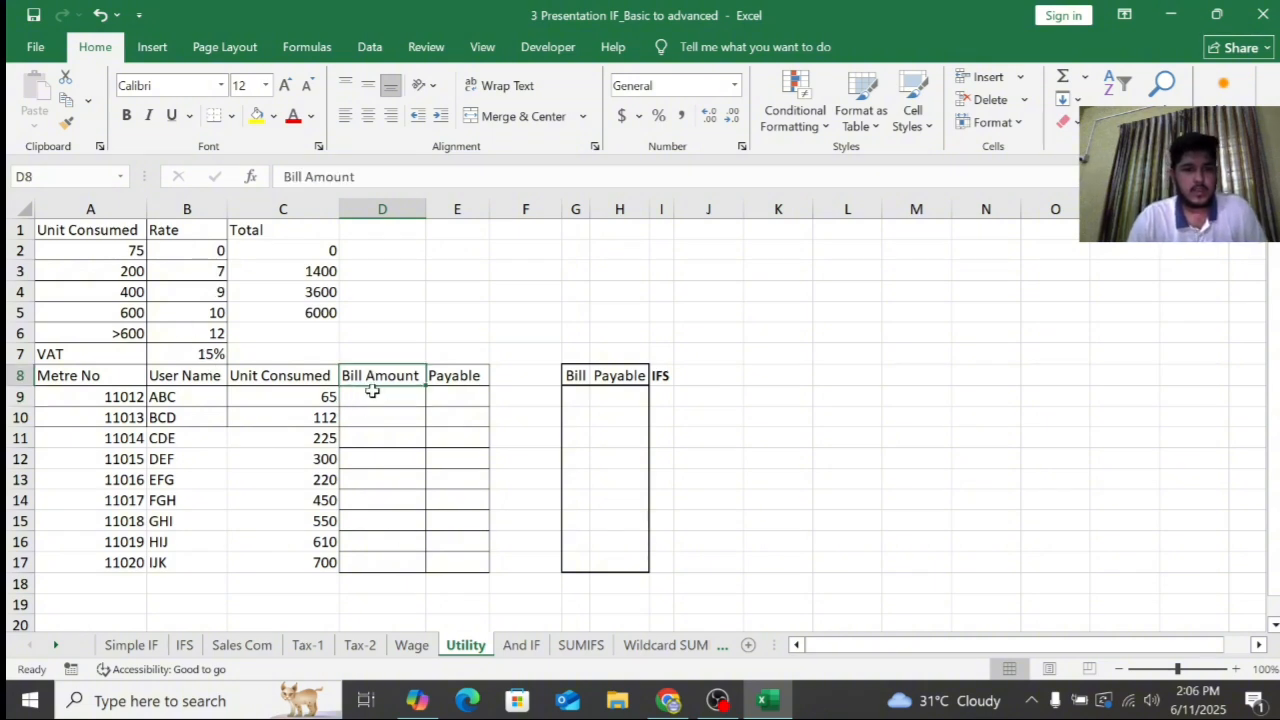
left_click(371, 394)
type("=")
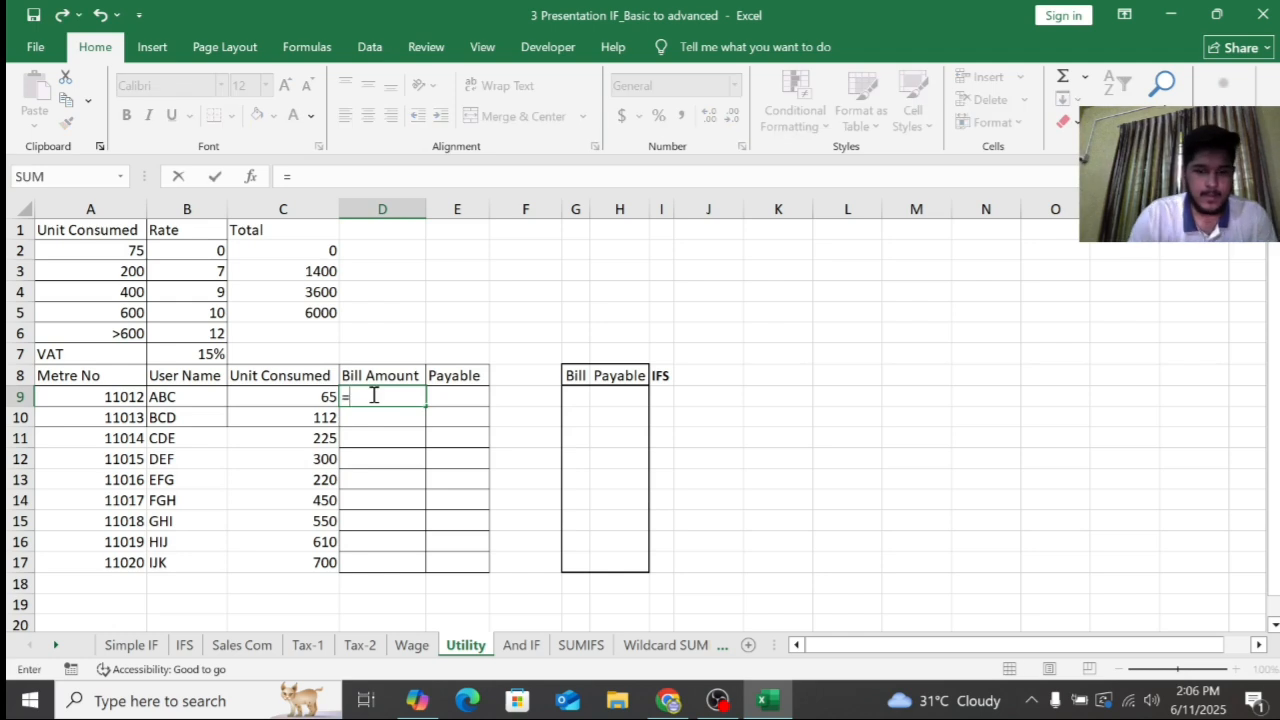
type("ifs")
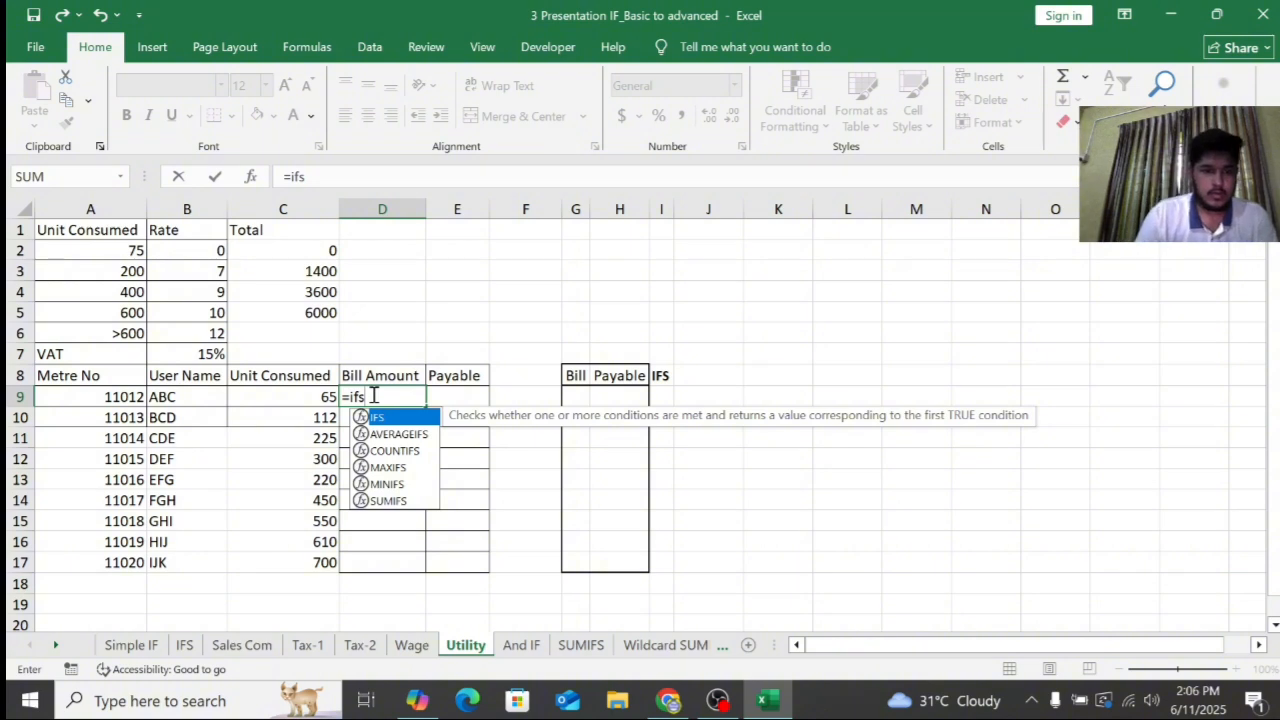
double_click(378, 418)
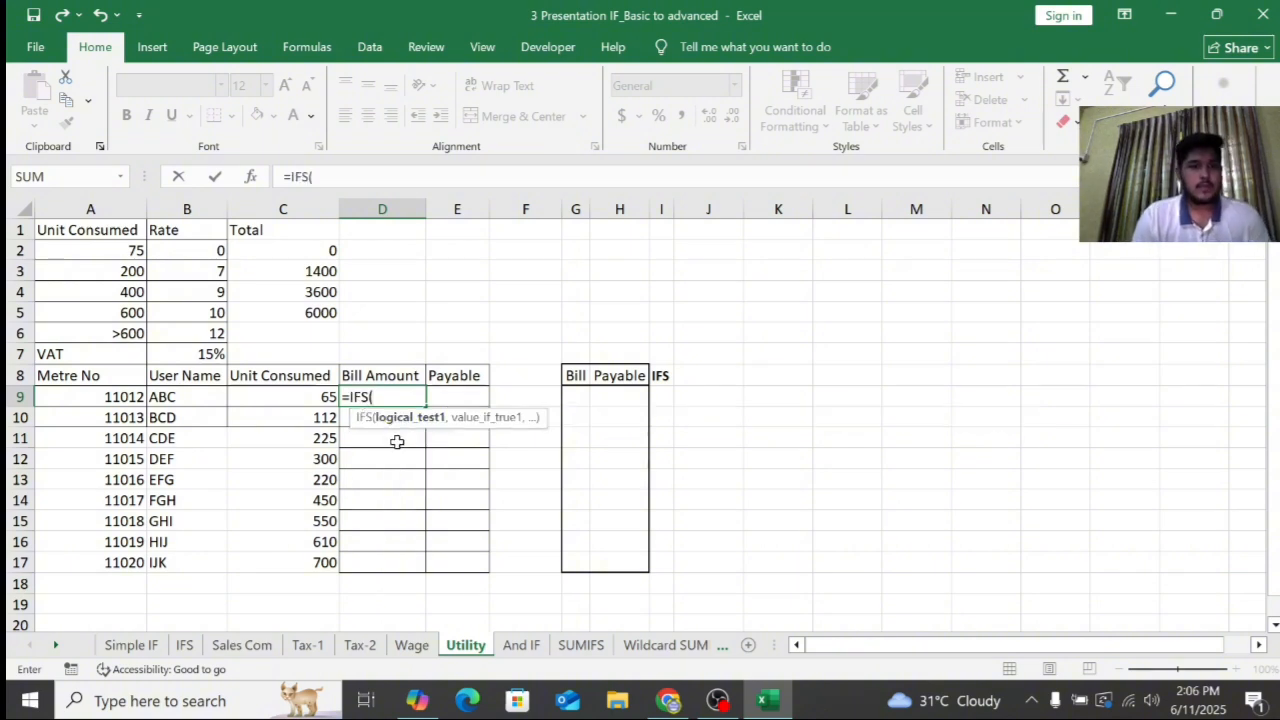
Enter C9>A5 as the first IFS condition, testing the units consumed against the 600-unit limit
left_click(306, 399)
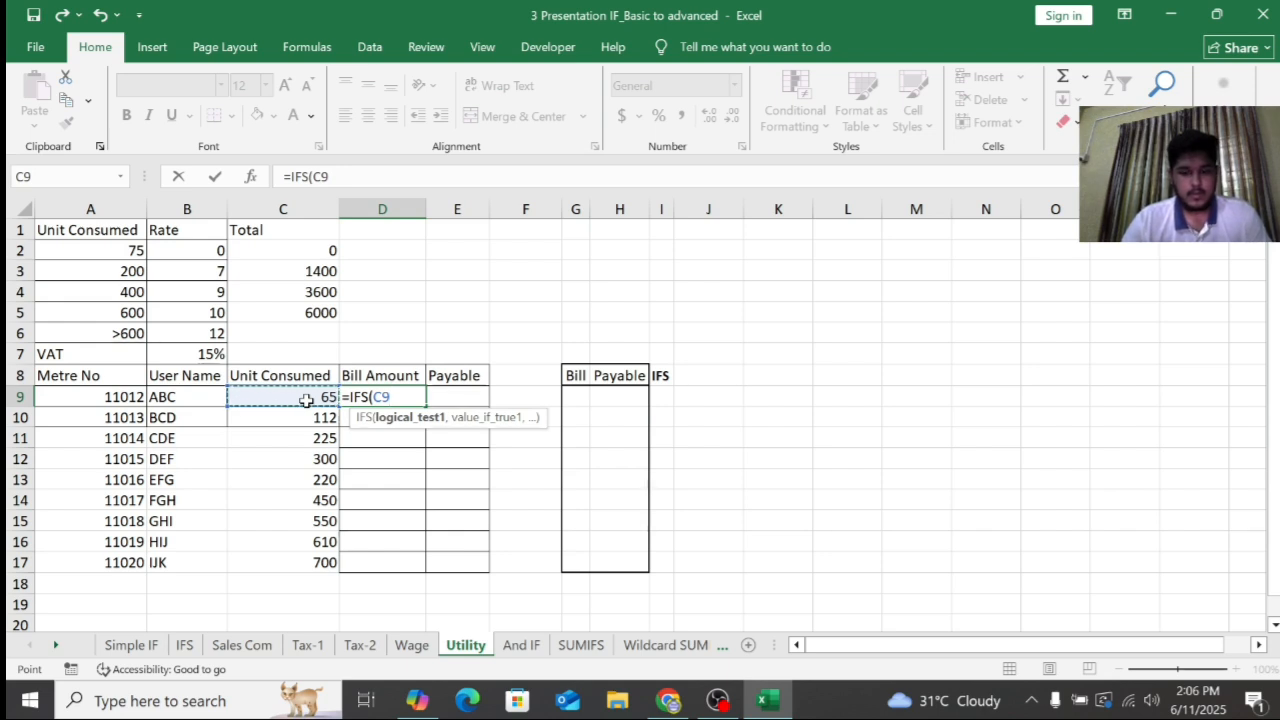
type(">")
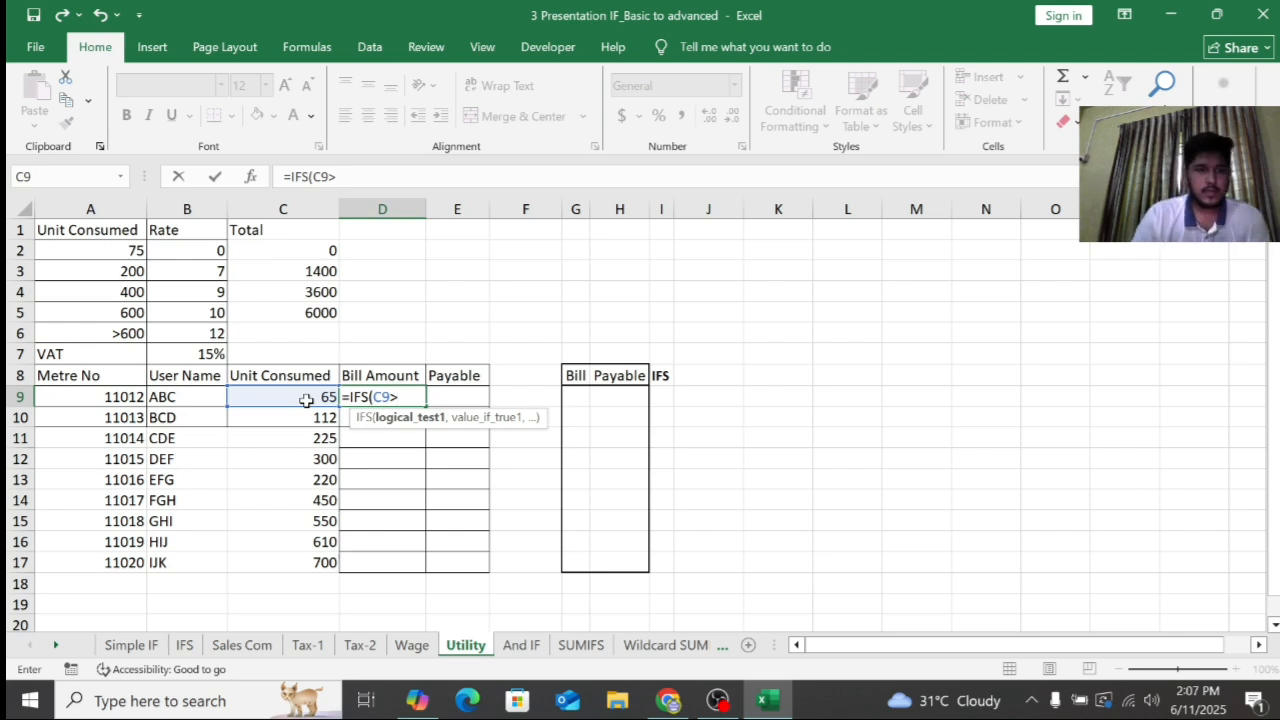
left_click(142, 270)
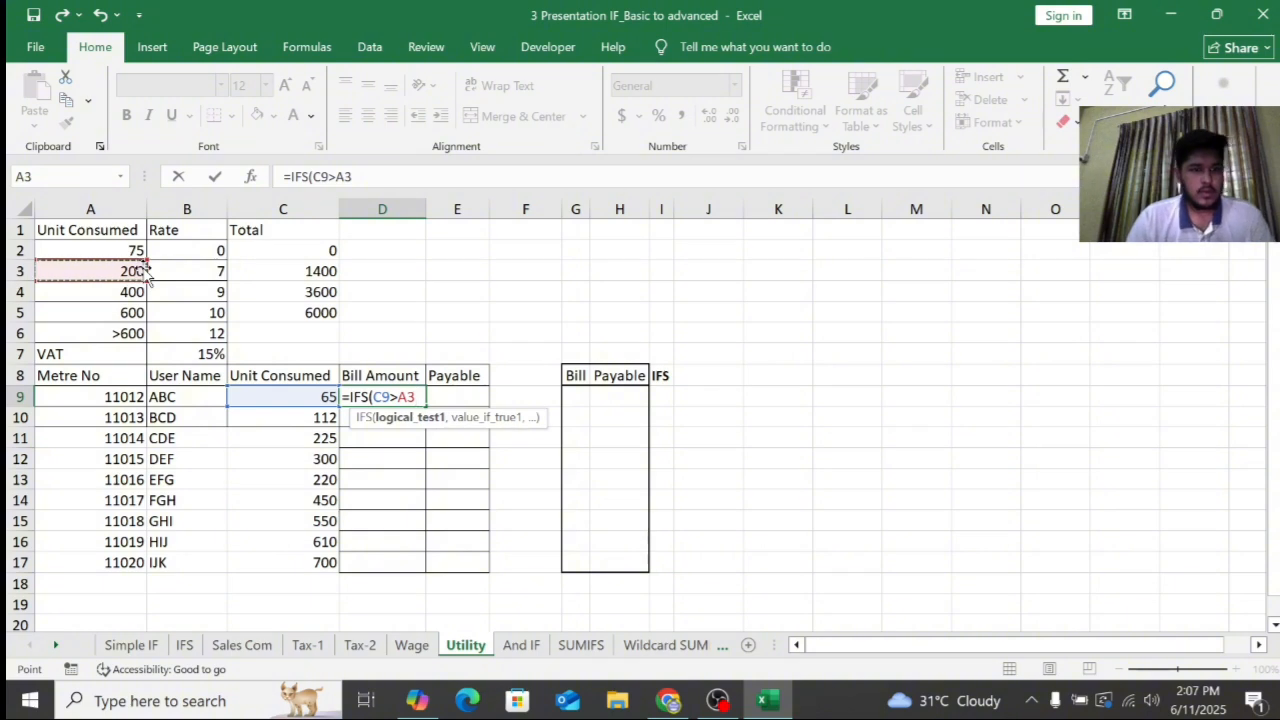
left_click(137, 334)
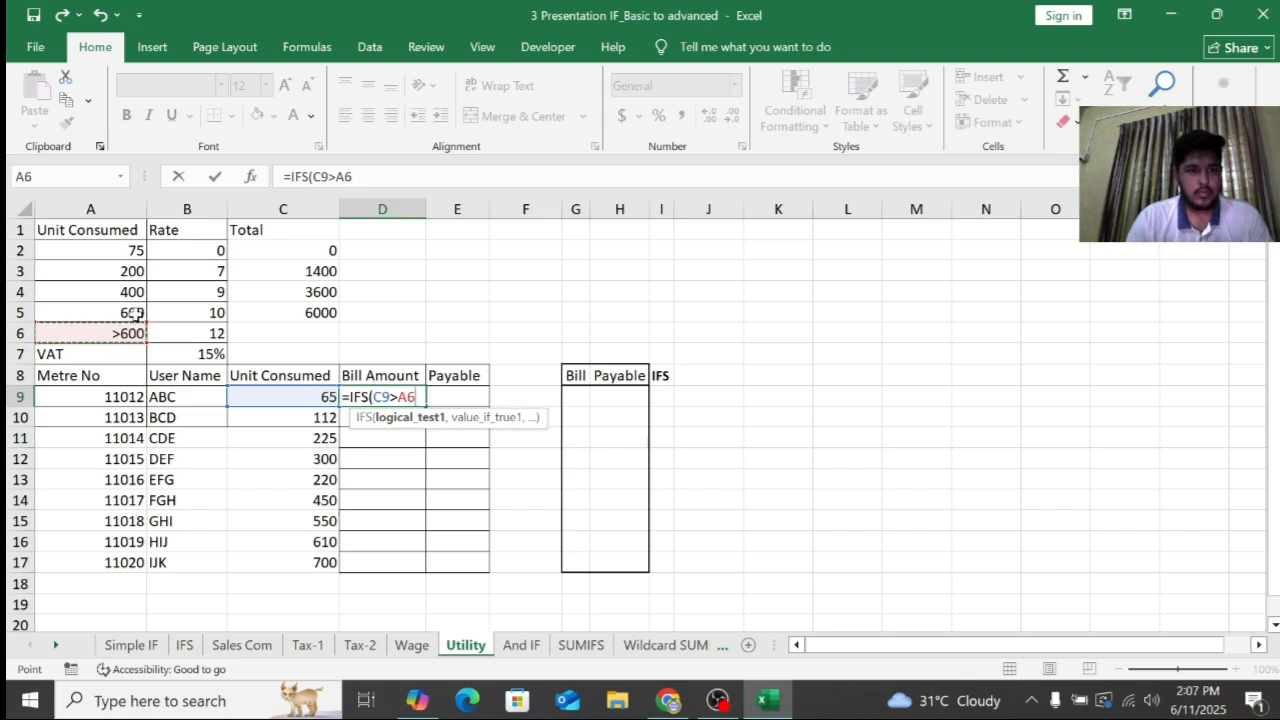
left_click(137, 316)
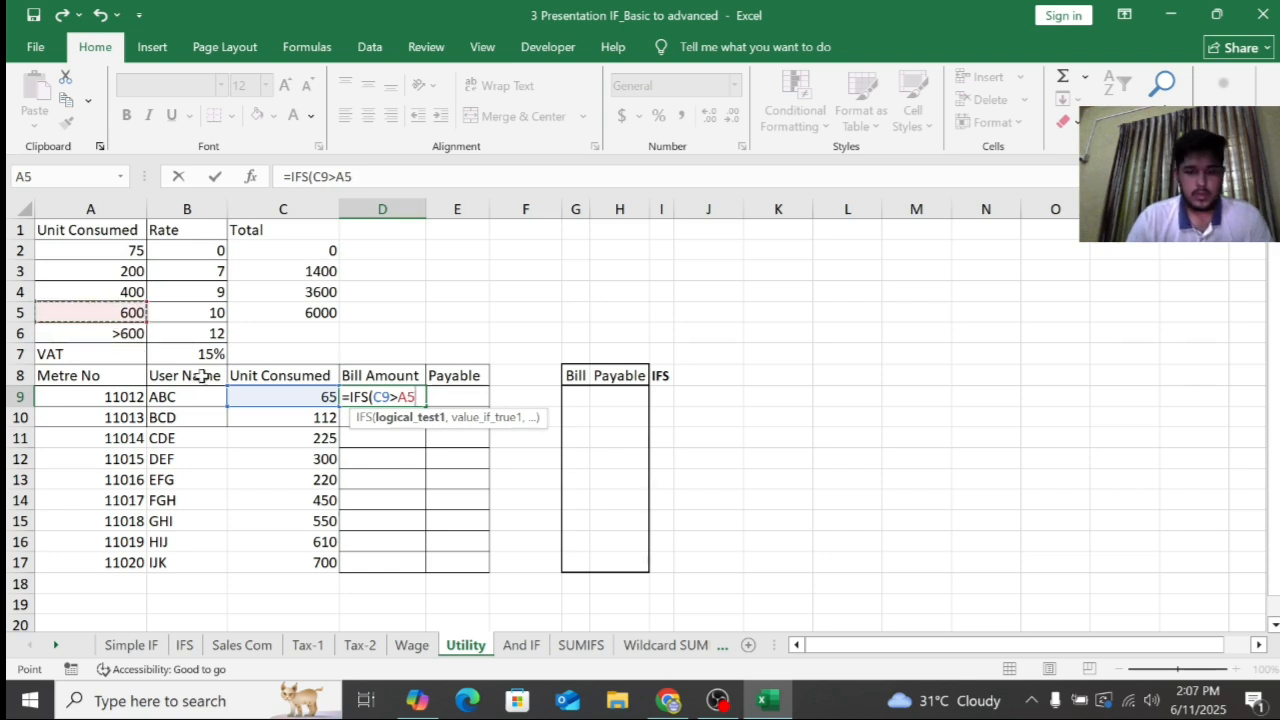
type(",")
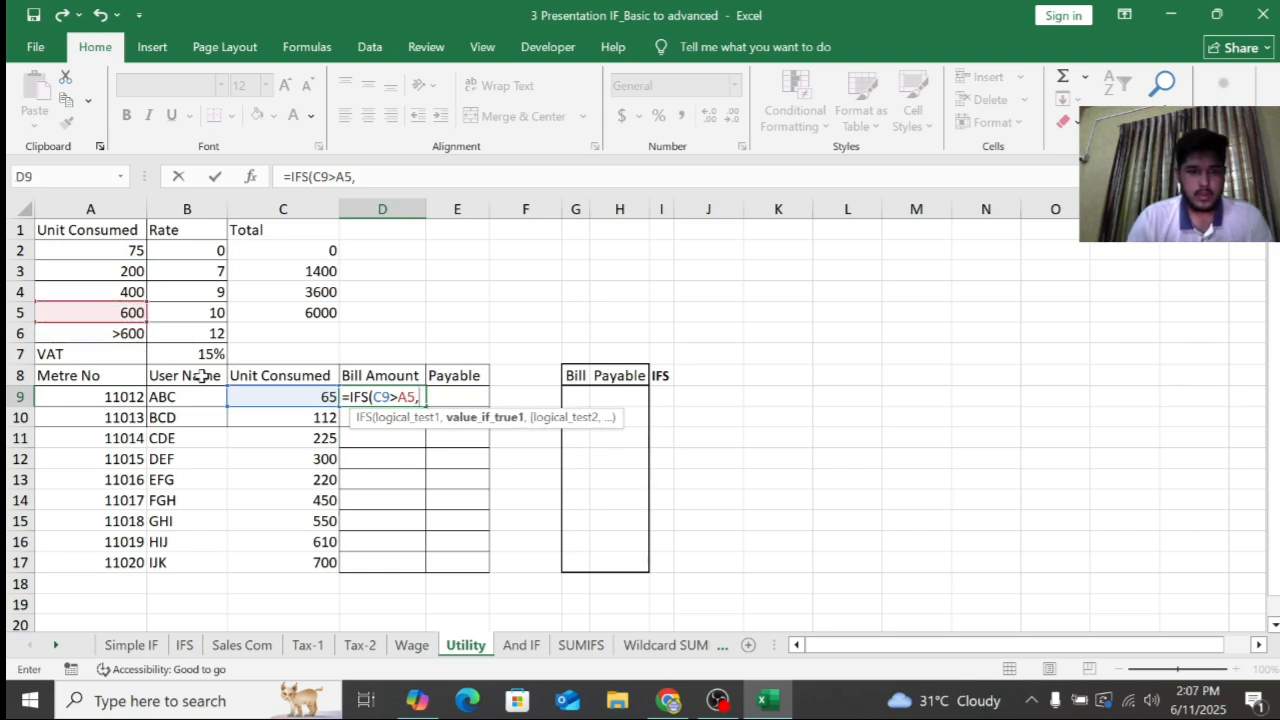
Enter C9*B6 as the first result, multiplying the units consumed by the rate for the >600 slab
left_click(290, 398)
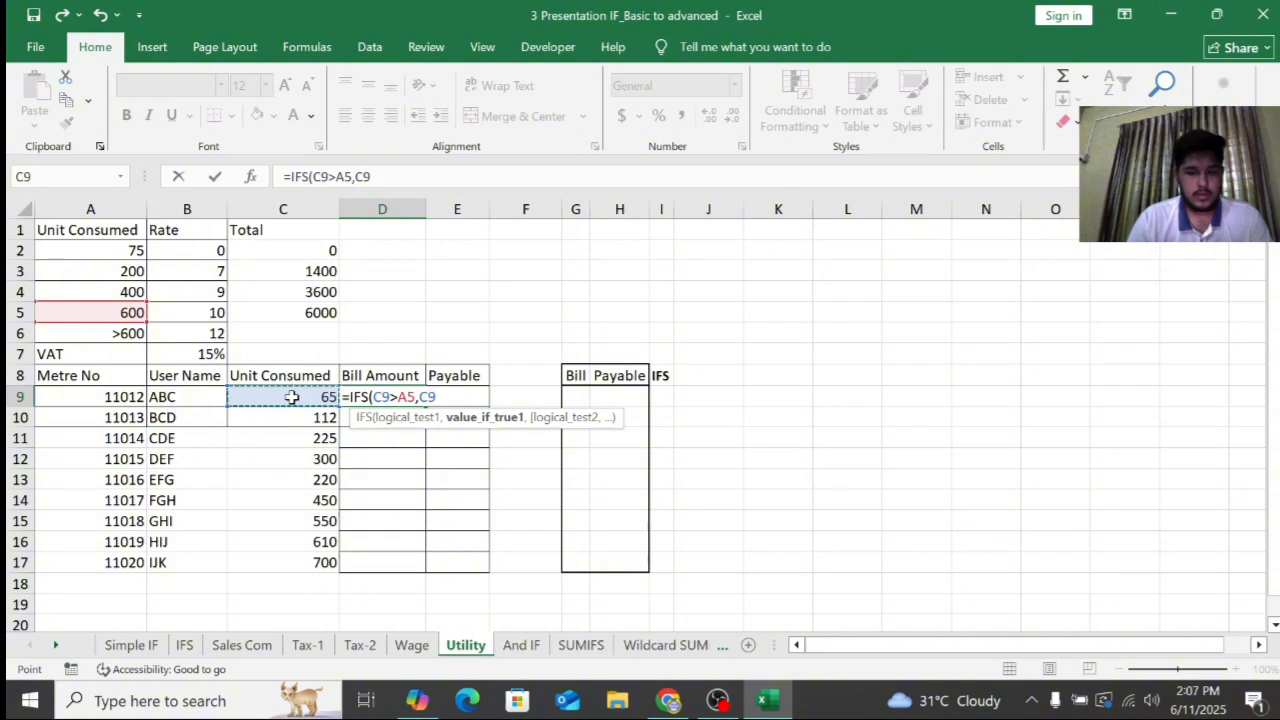
type("*")
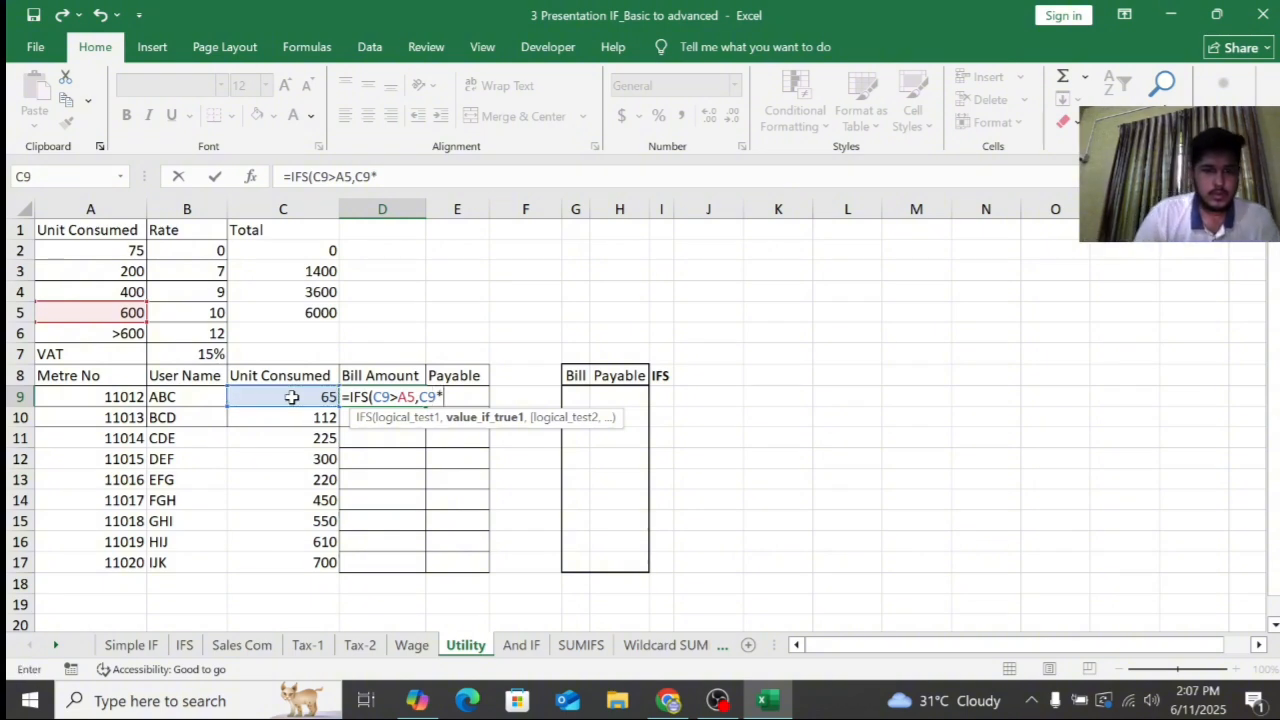
left_click(218, 334)
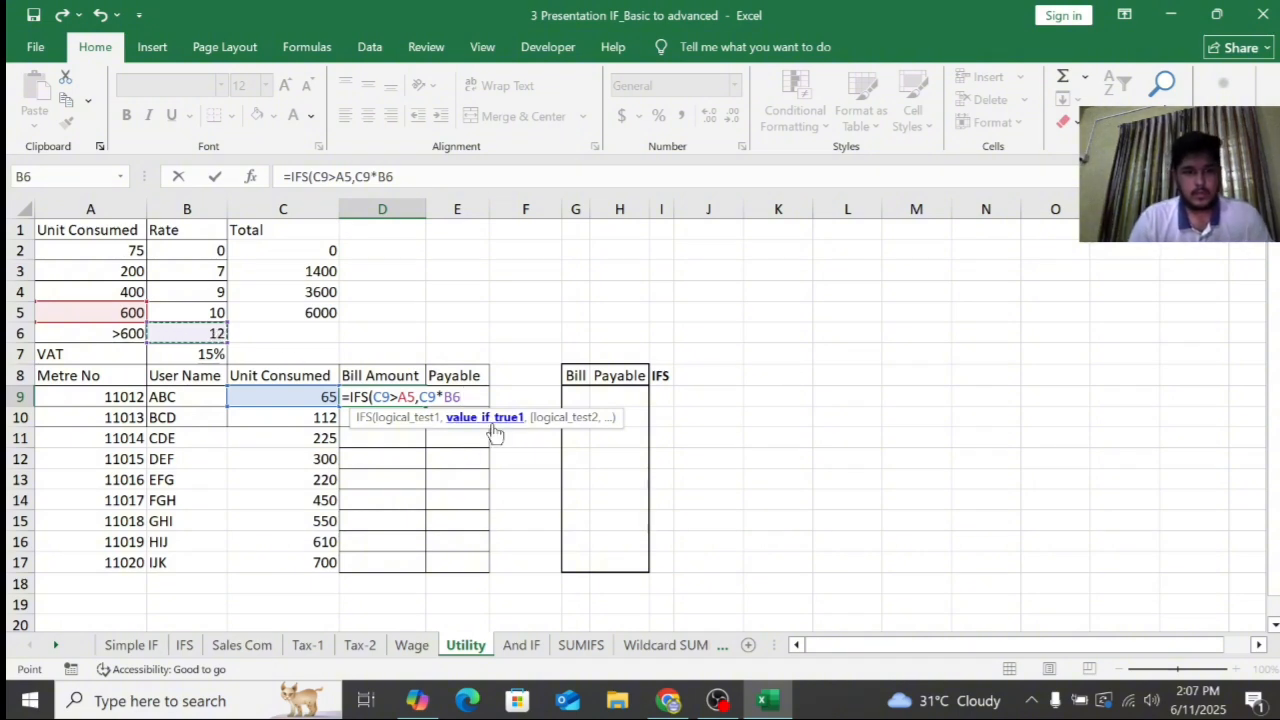
type(",")
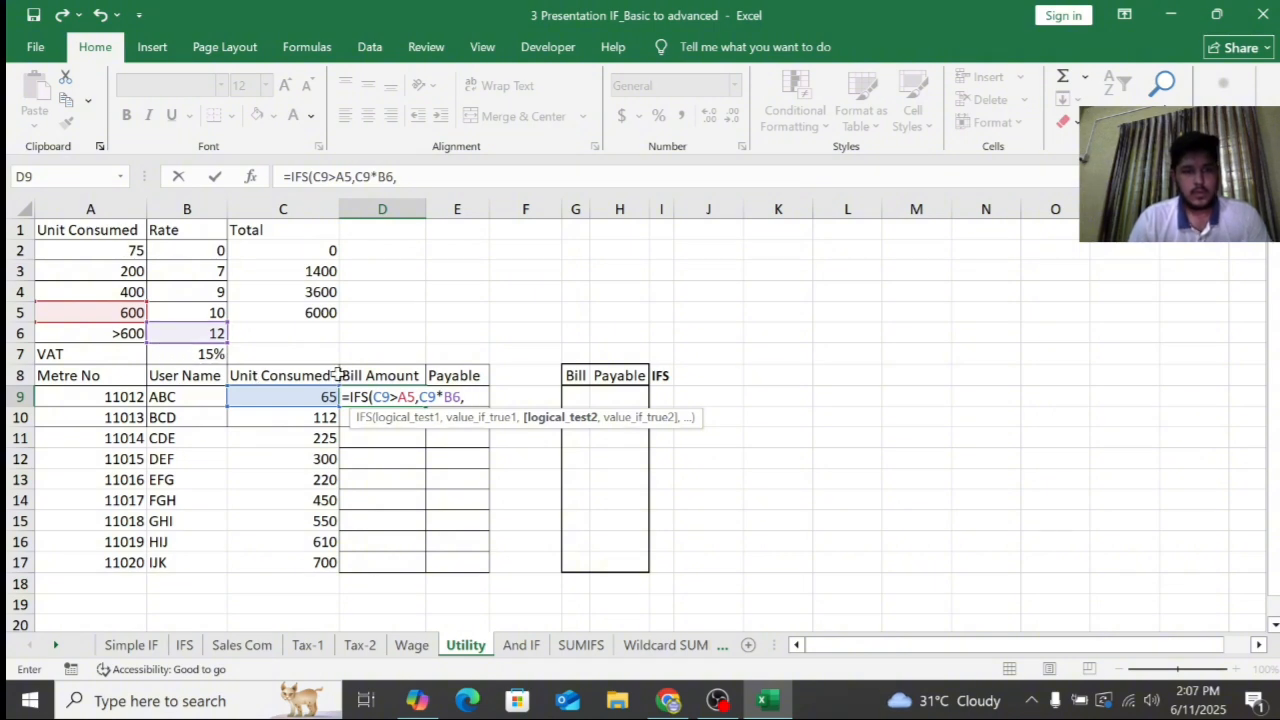
Add the second condition C9>A4 with the result C9*B5, applying the 600-unit slab's rate above 400 units
left_click(288, 399)
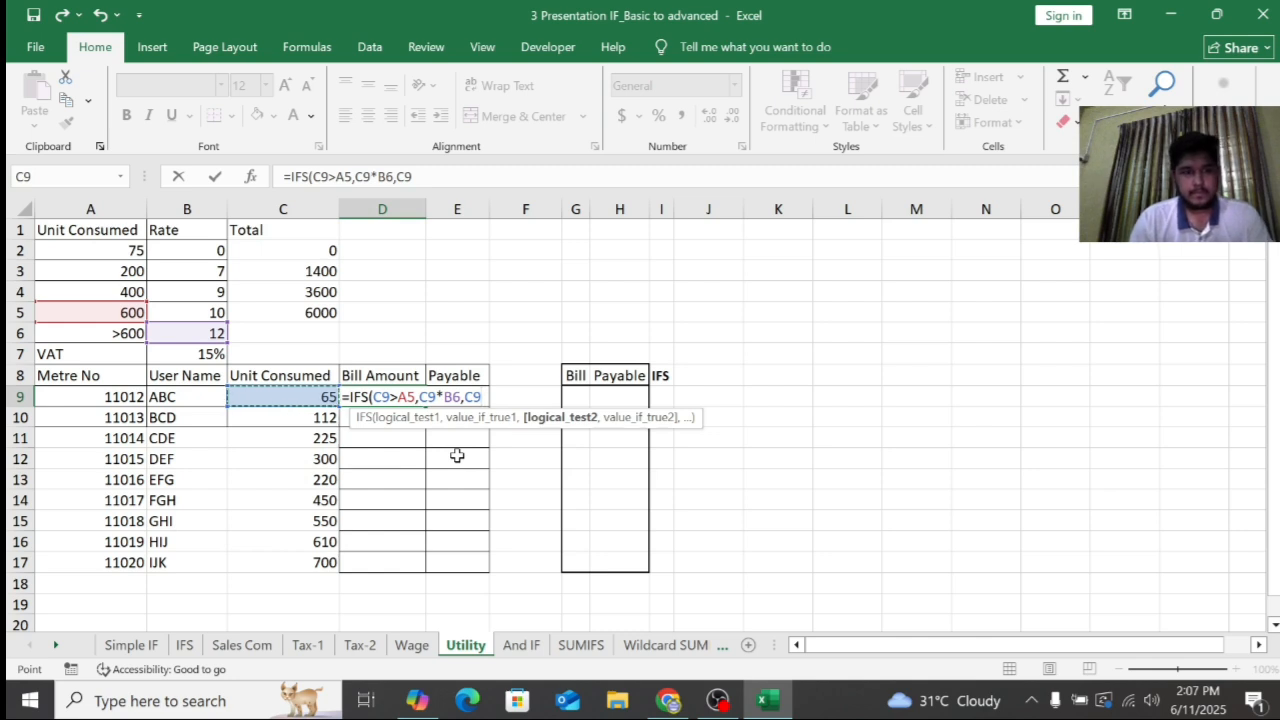
type(">")
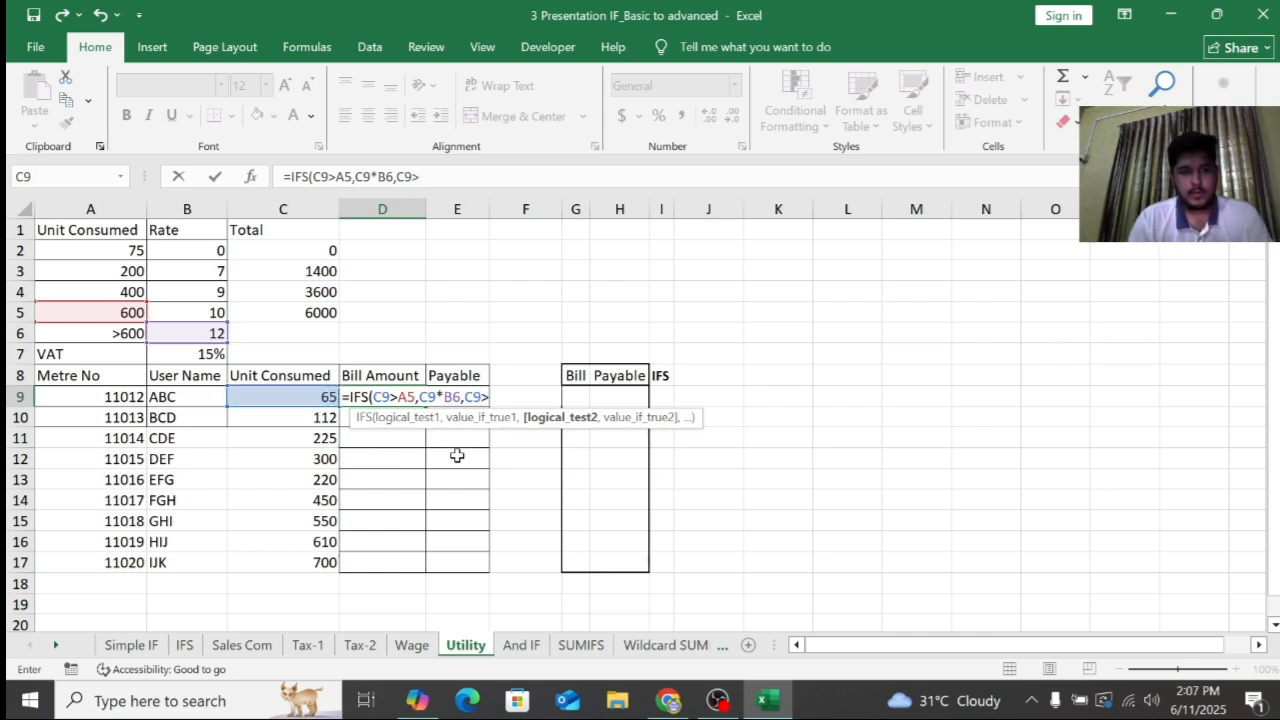
left_click(132, 290)
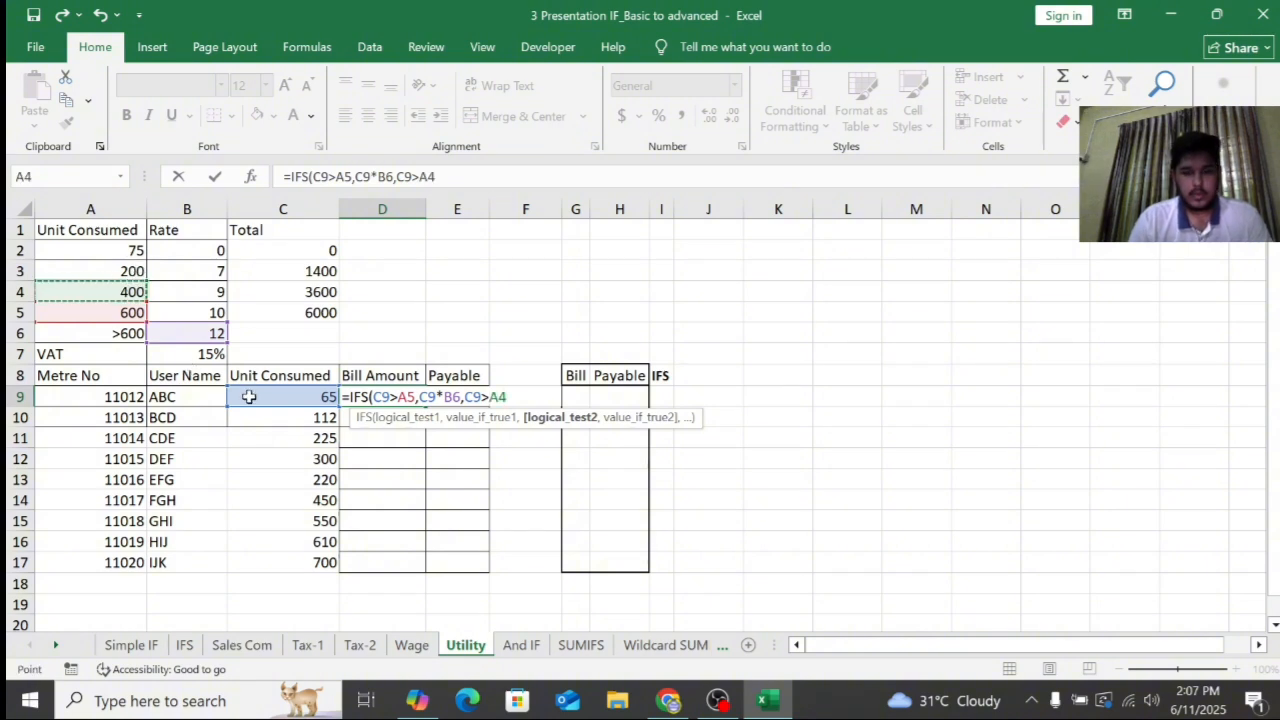
type(",")
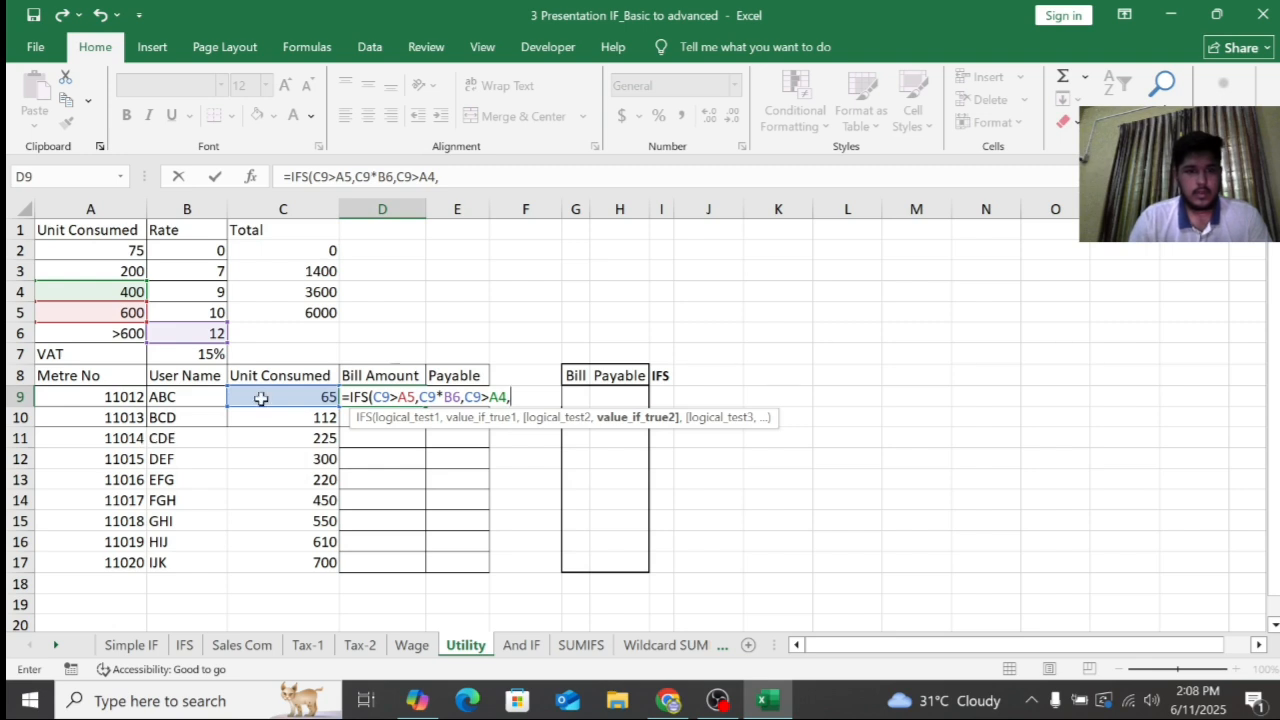
left_click(328, 396)
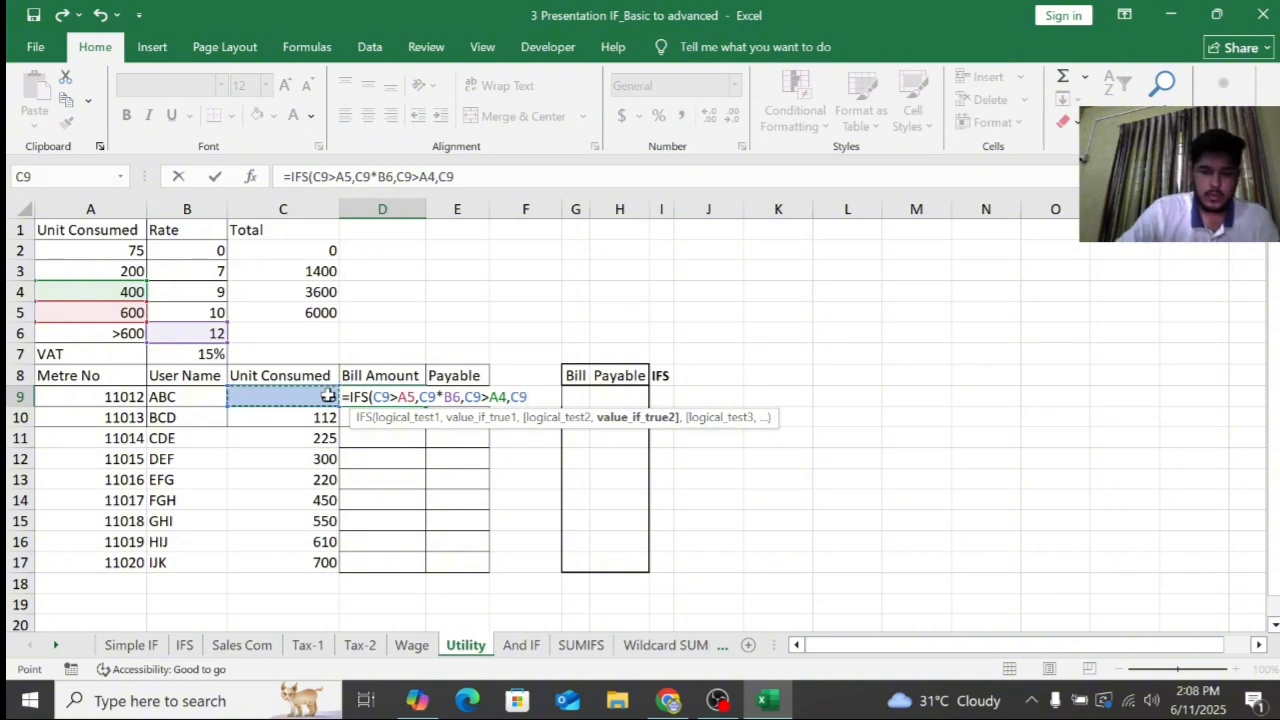
type("*")
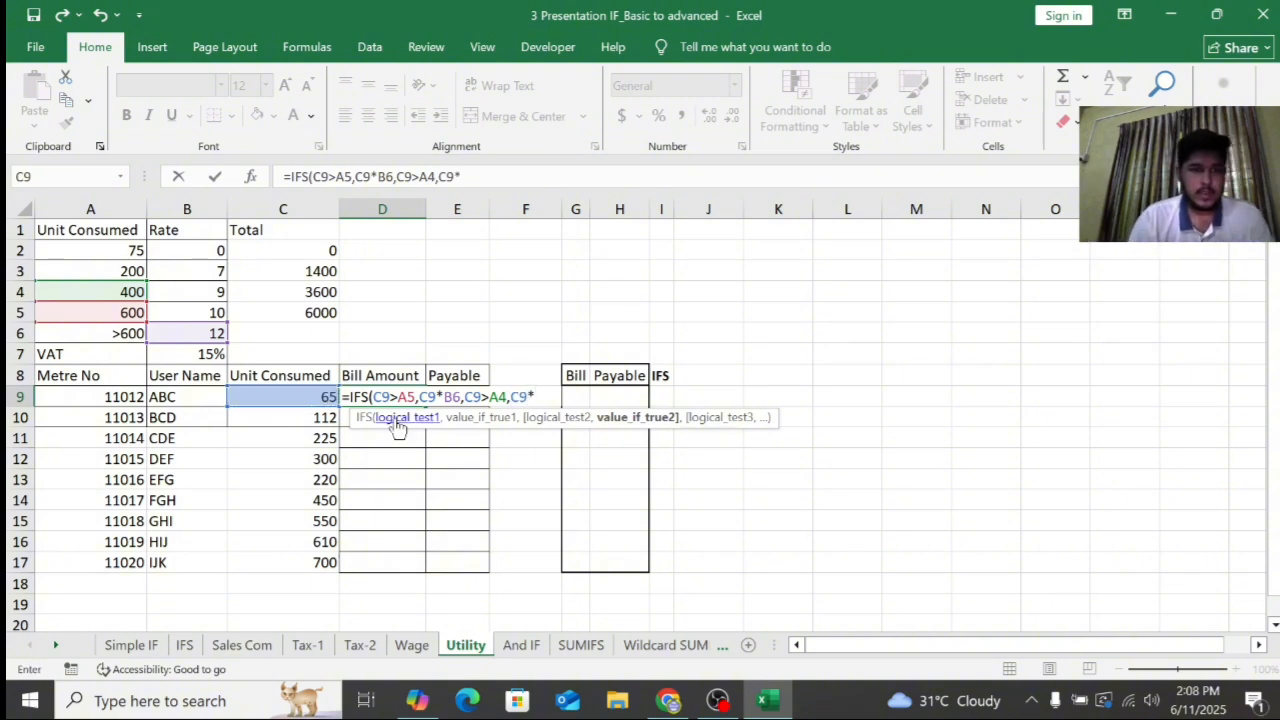
left_click(213, 310)
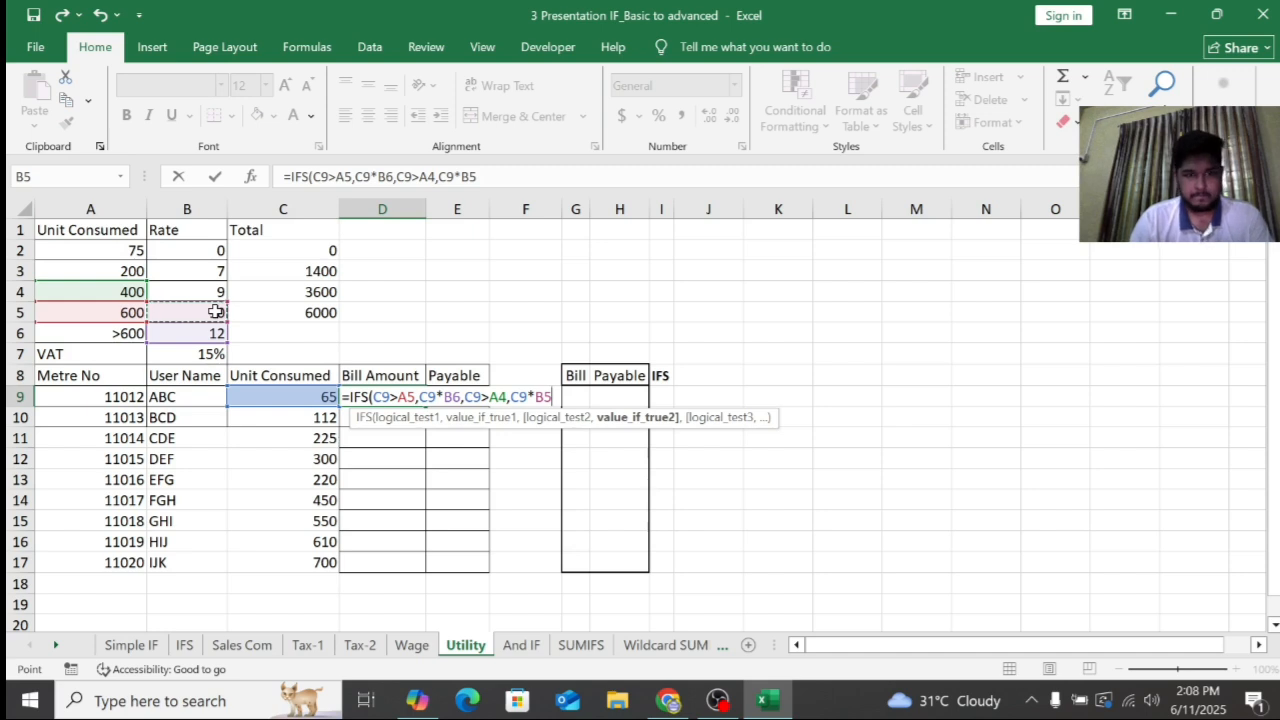
type(",")
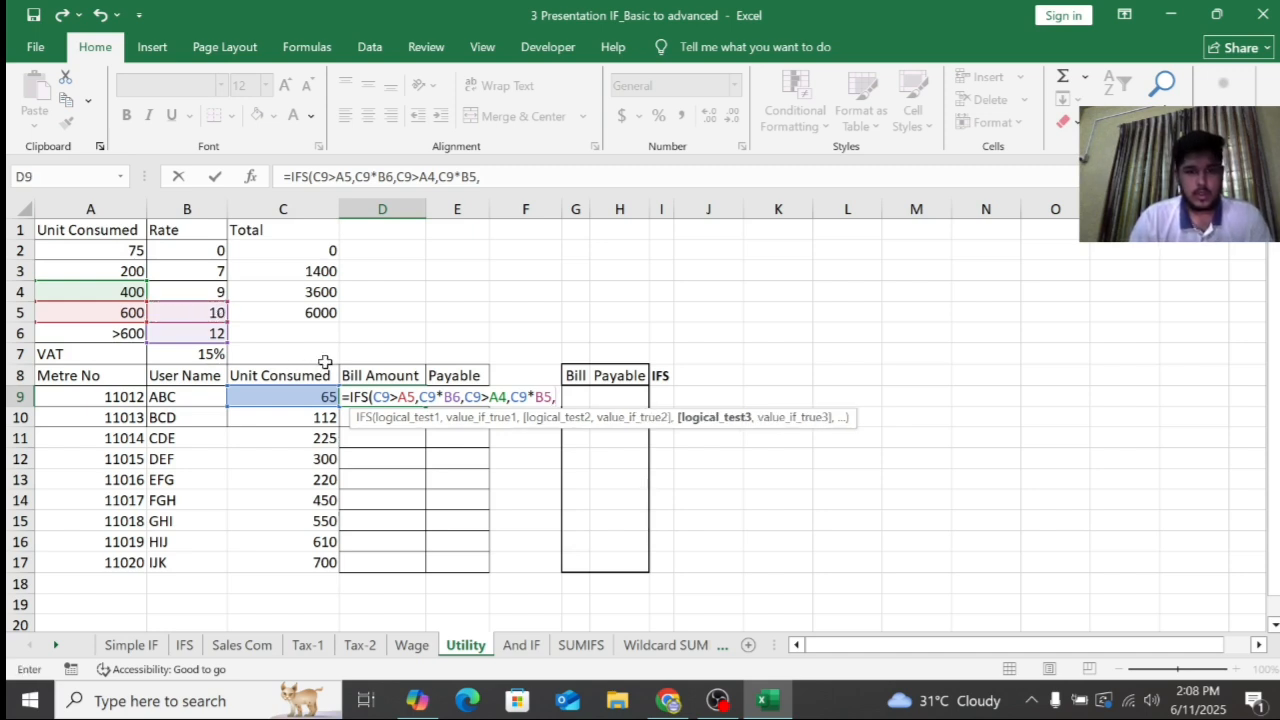
Add the third condition C9>A3 with the result C9*B4, applying the 400-unit slab's rate above 200 units
left_click(272, 393)
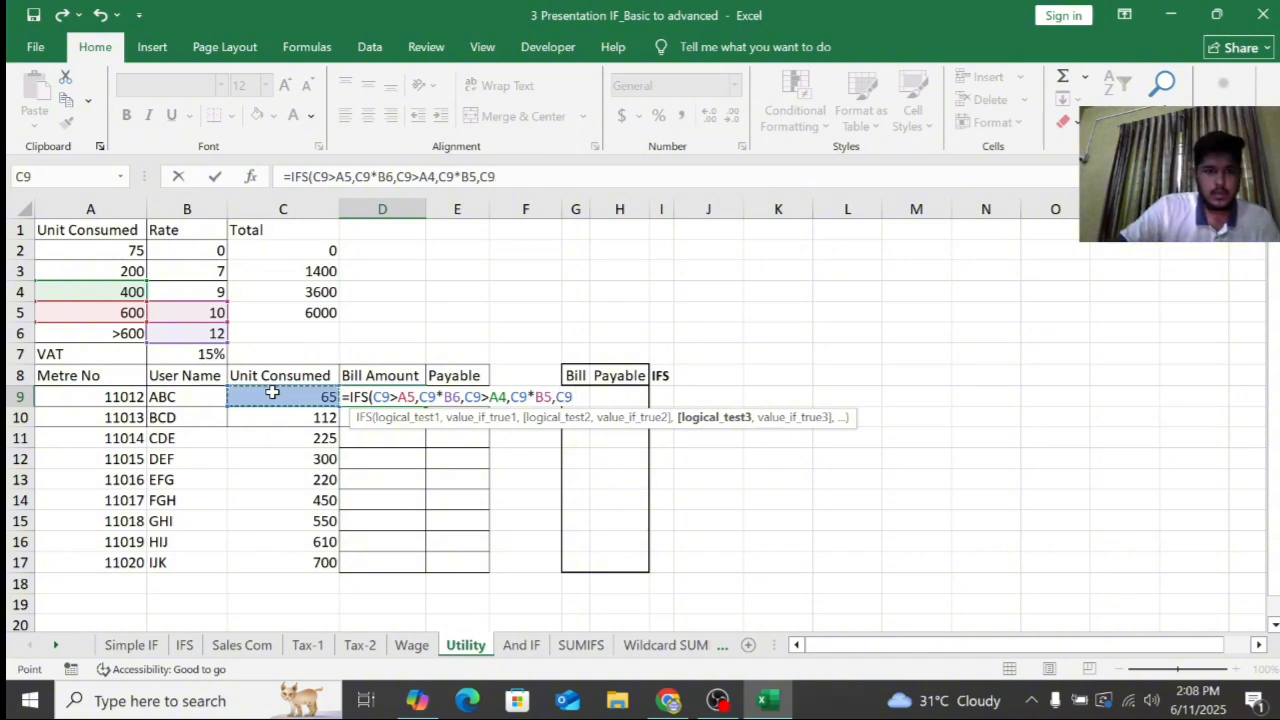
type(">")
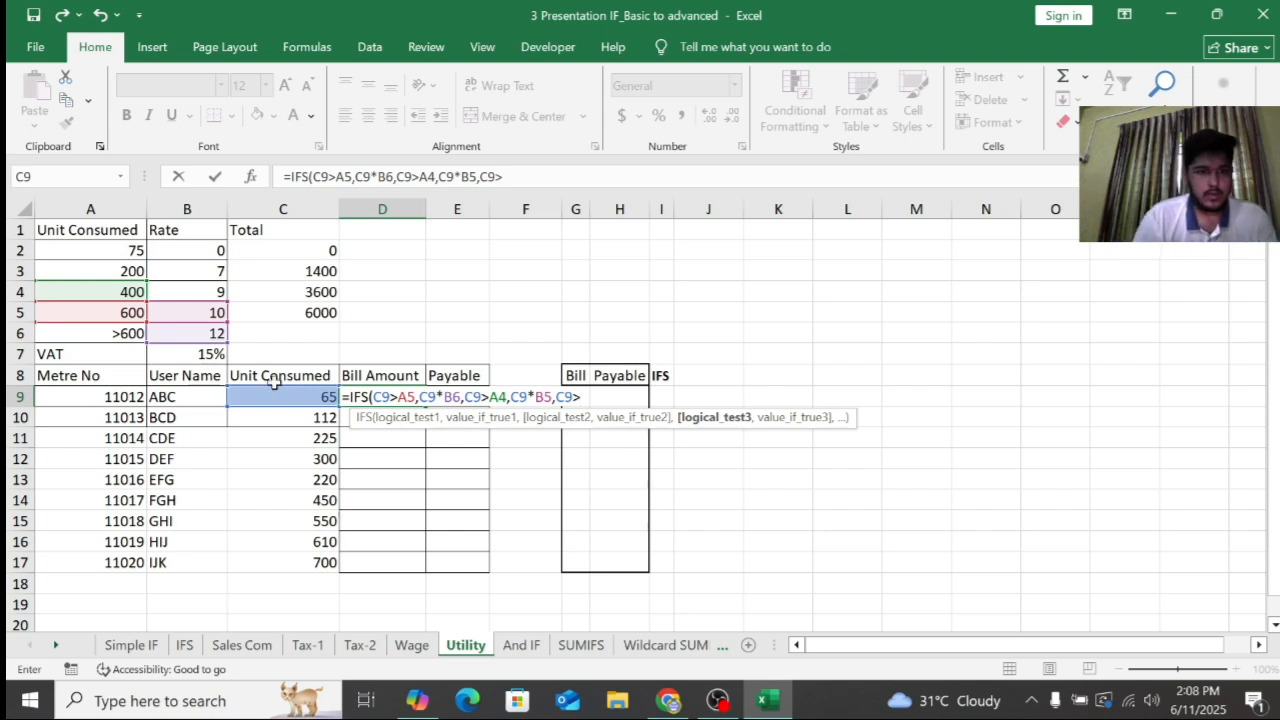
left_click(134, 271)
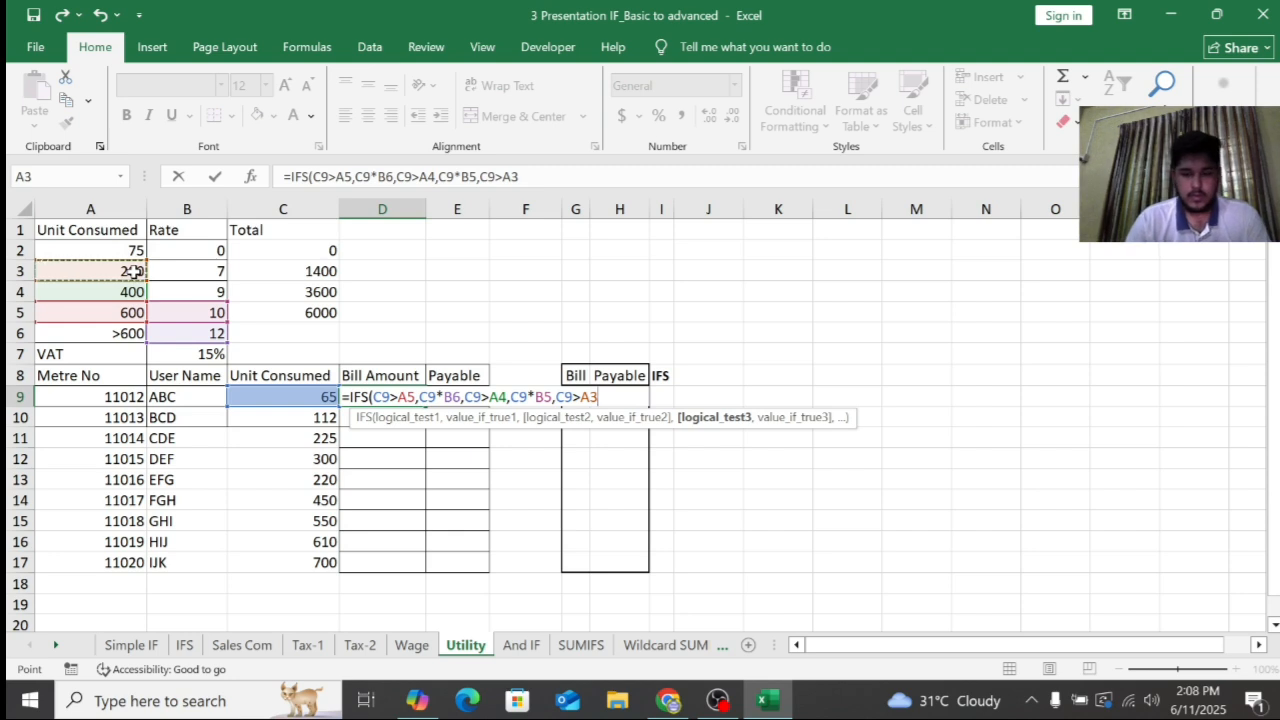
type(",")
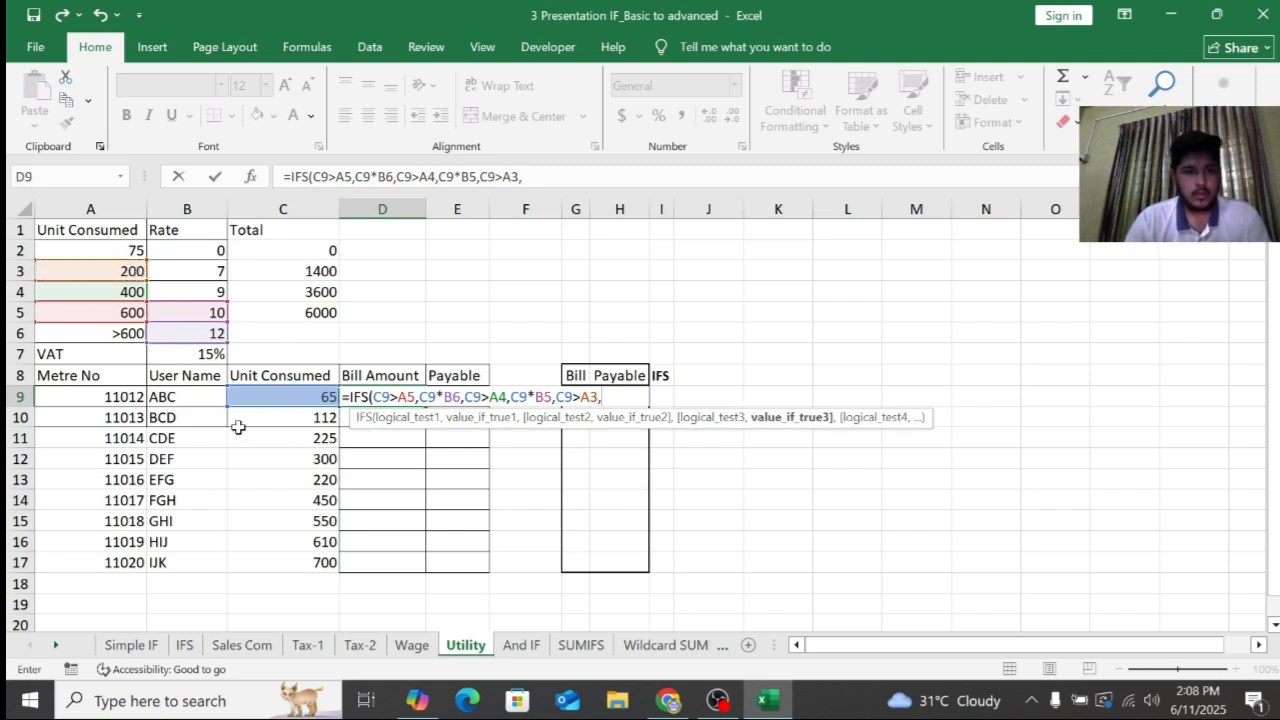
left_click(286, 390)
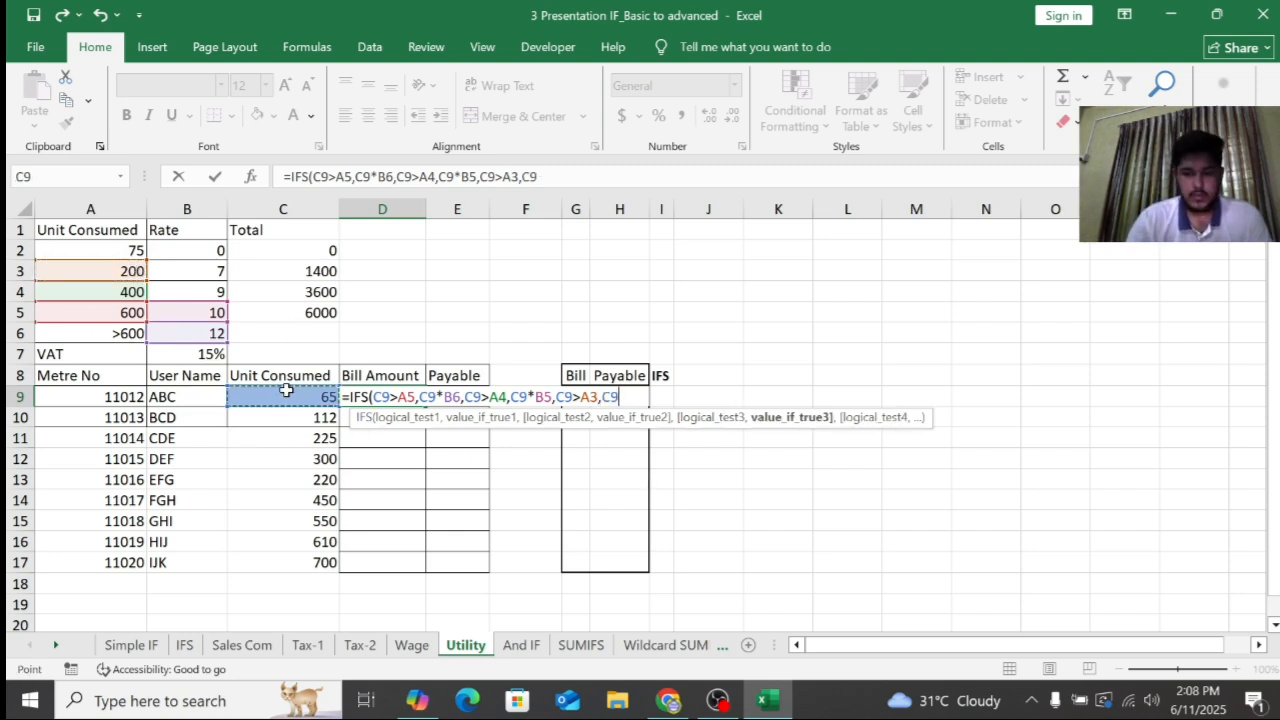
type("*")
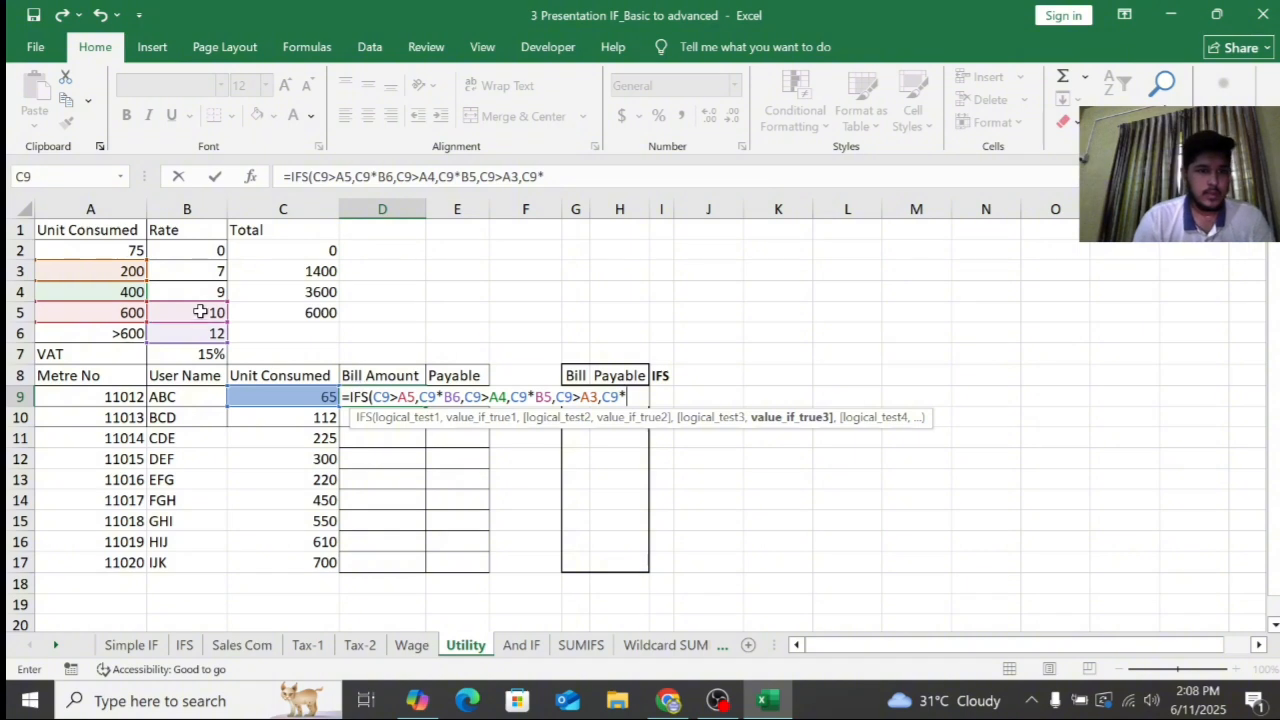
left_click(204, 290)
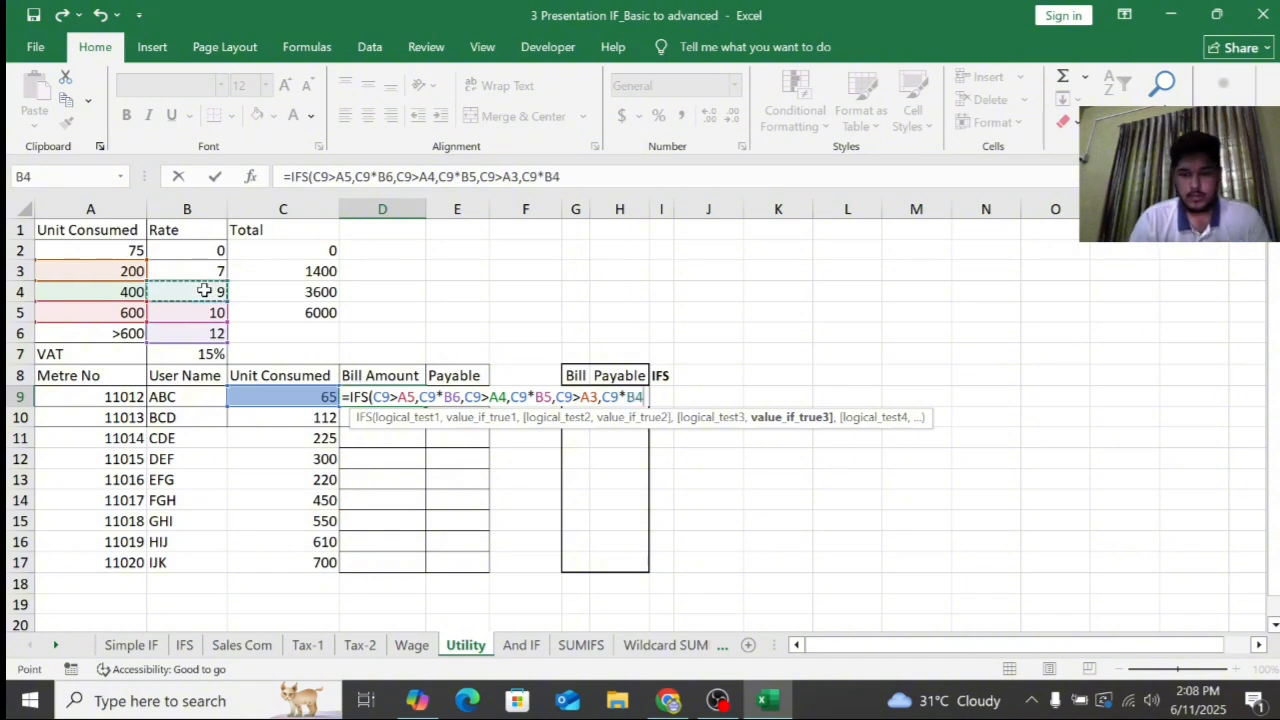
type(",")
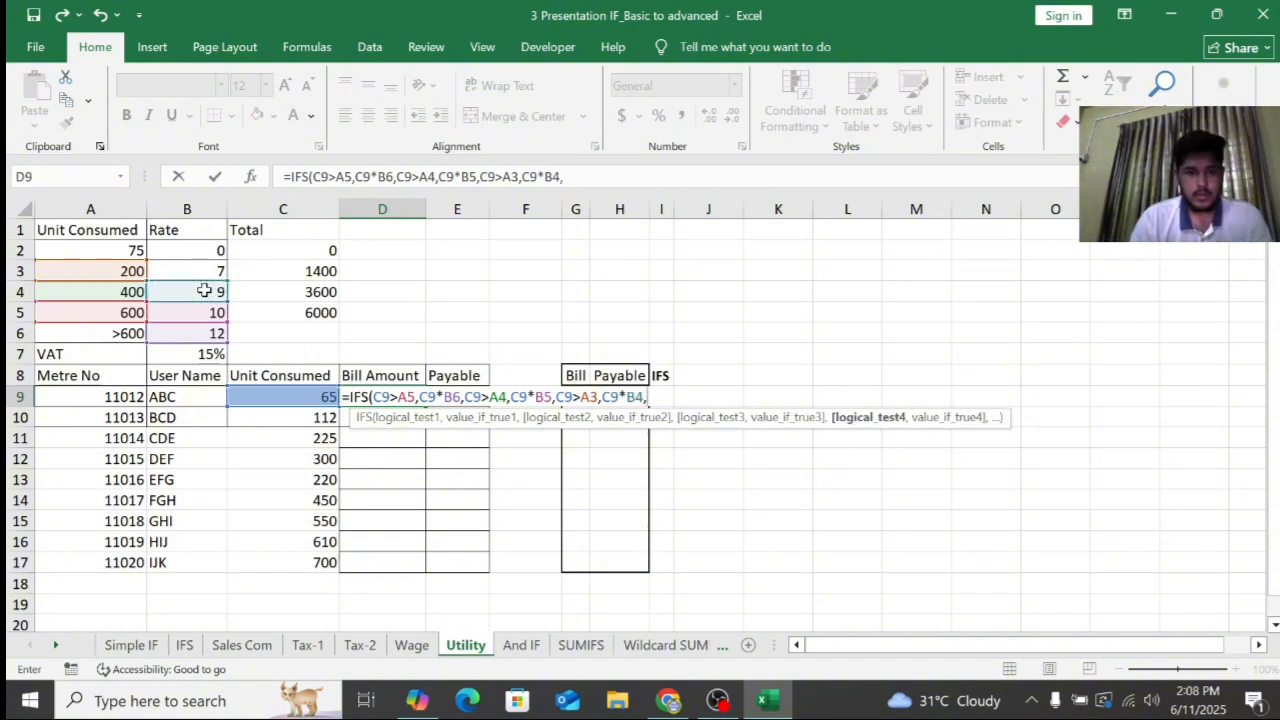
Enter C9>A2 as the fourth IFS condition, testing the units consumed against the 75-unit limit
left_click(301, 397)
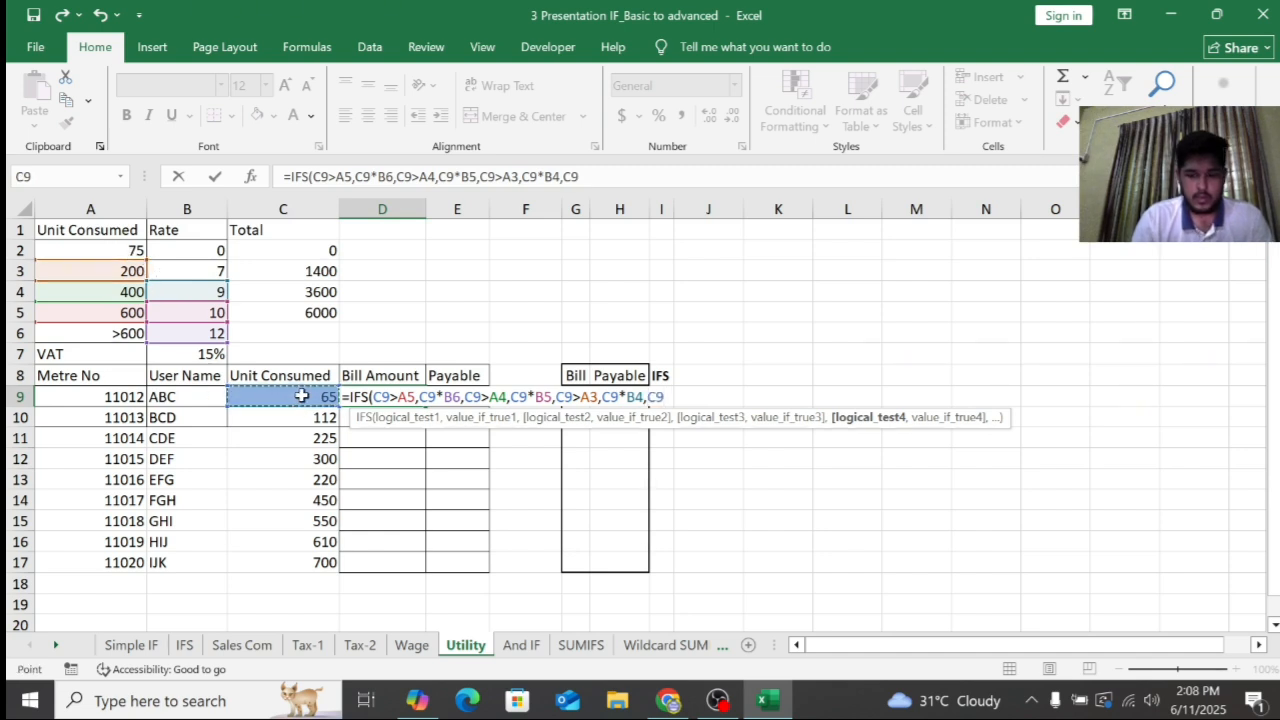
type(">")
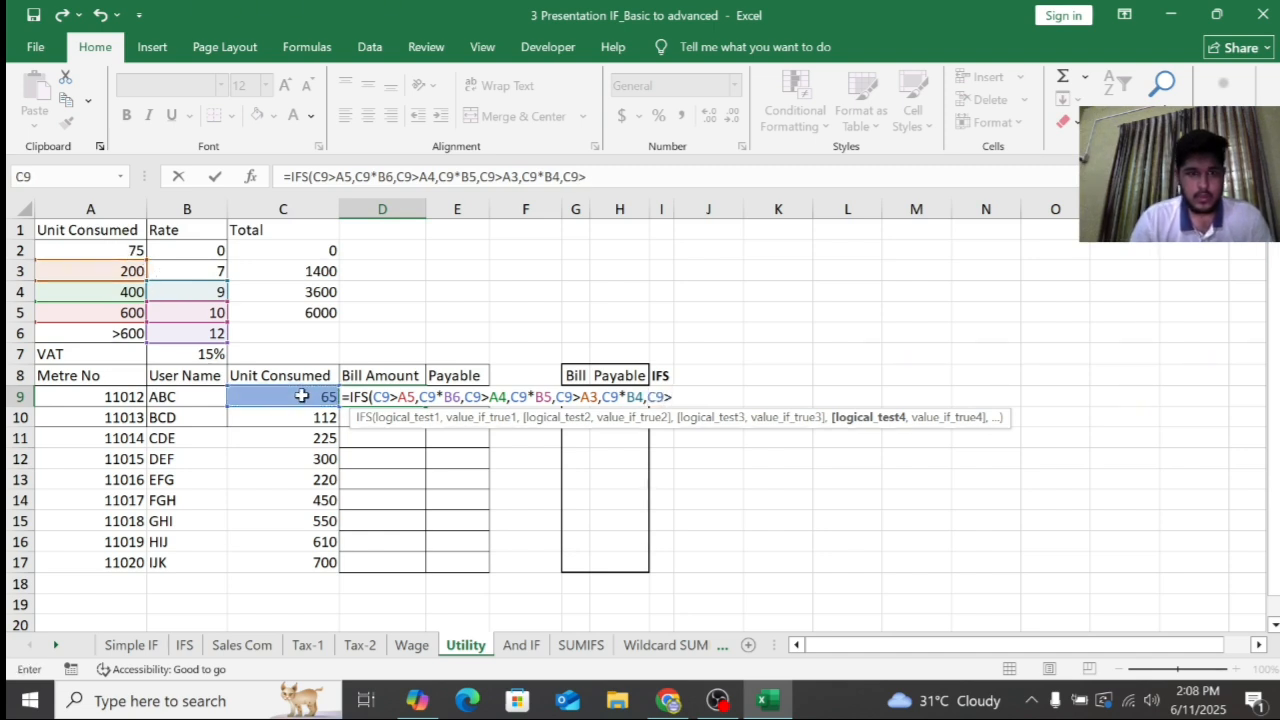
left_click(140, 250)
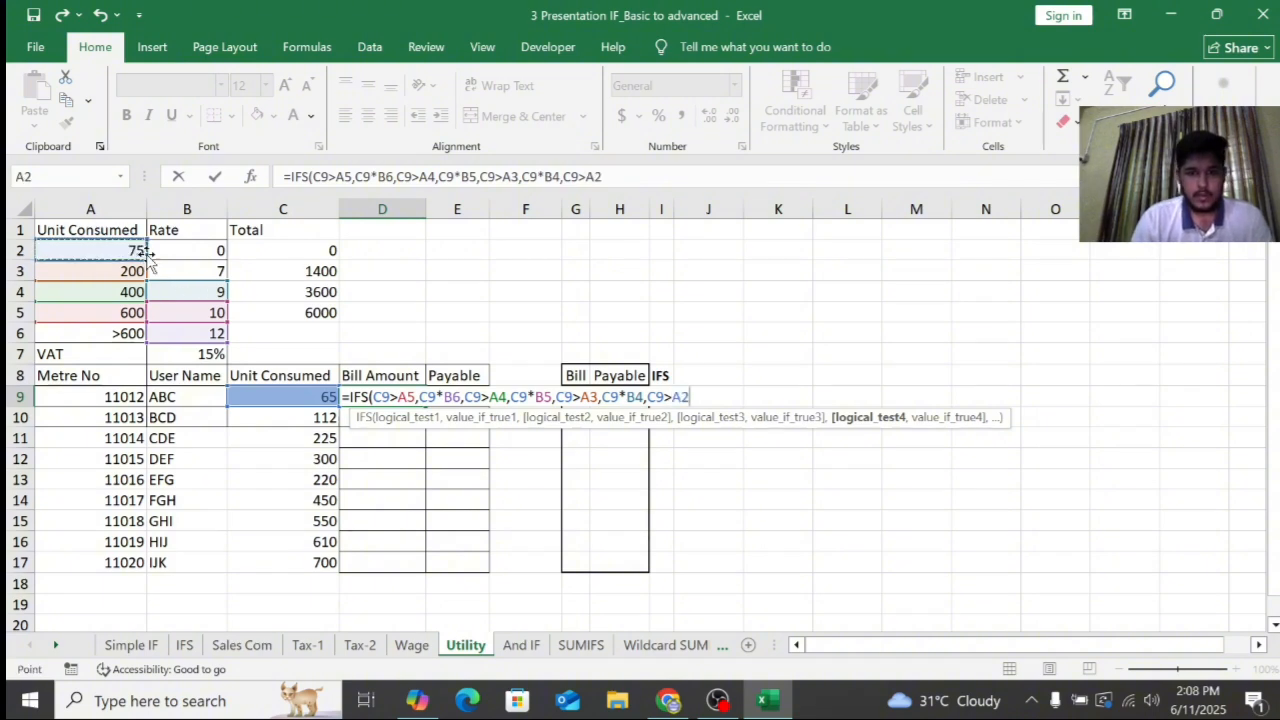
type(",")
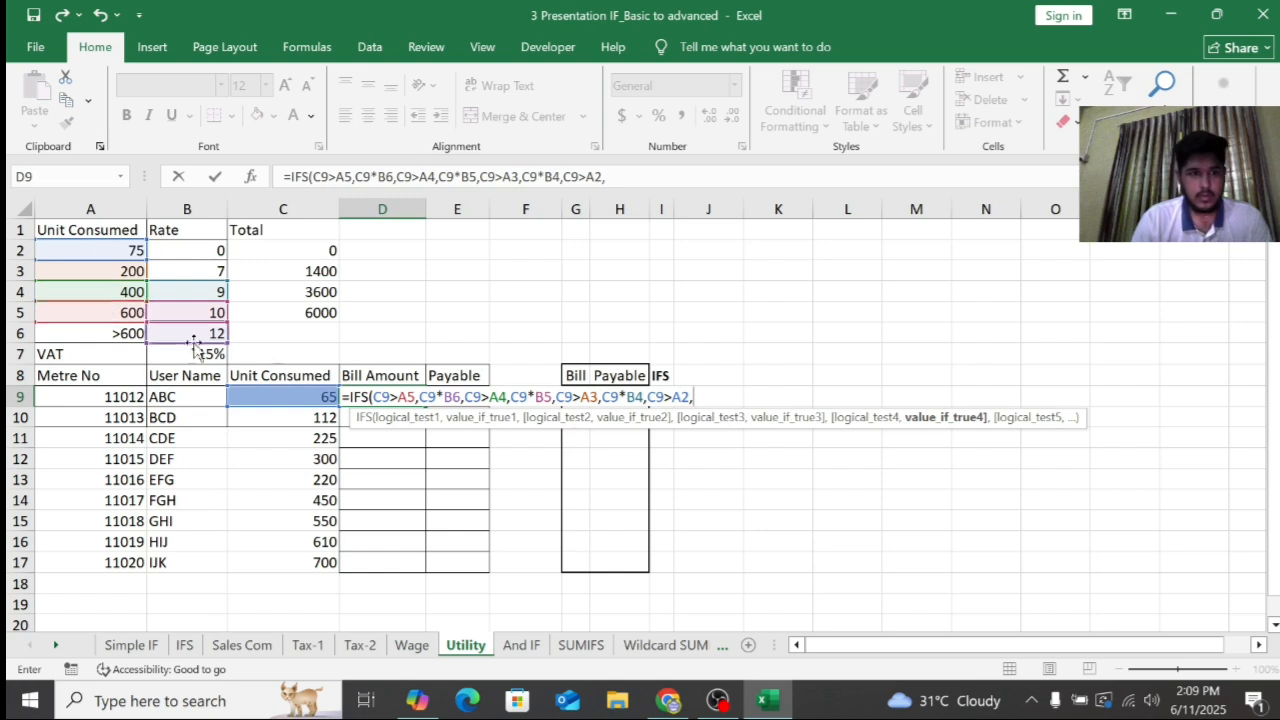
Enter C9*B3 as the fourth result, multiplying the units consumed by the 200-unit slab's rate
left_click(305, 397)
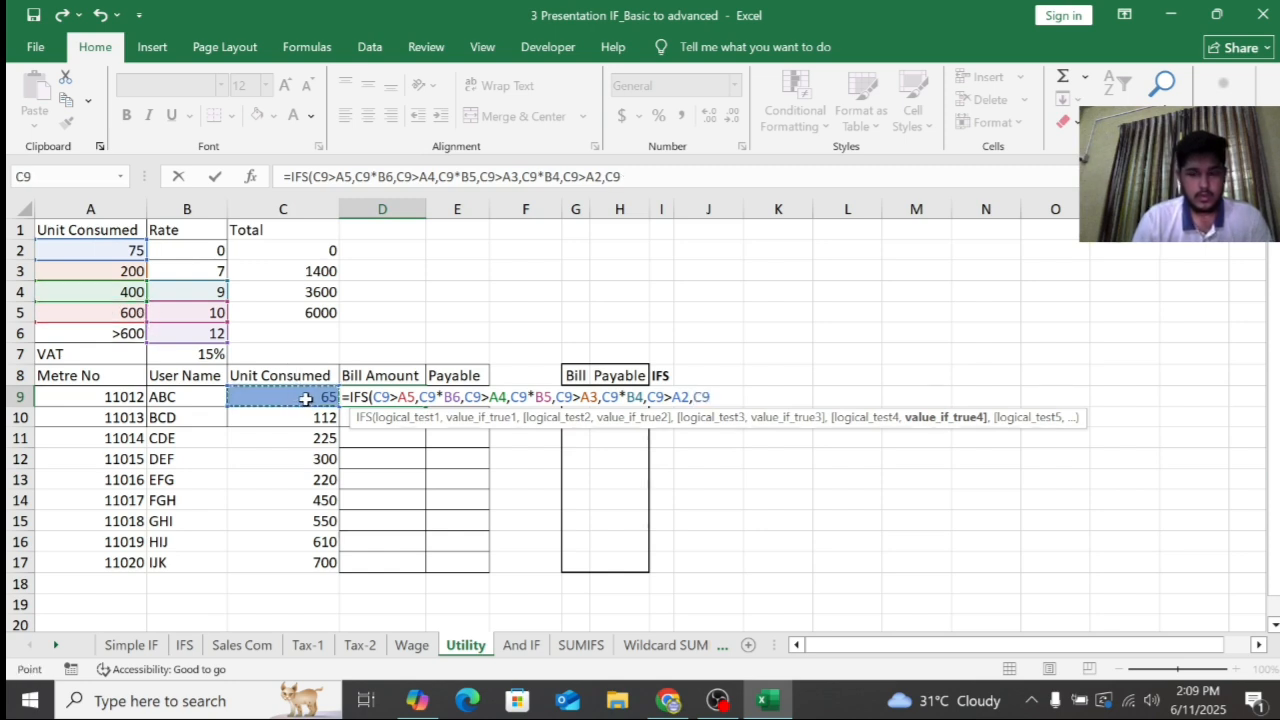
type("*")
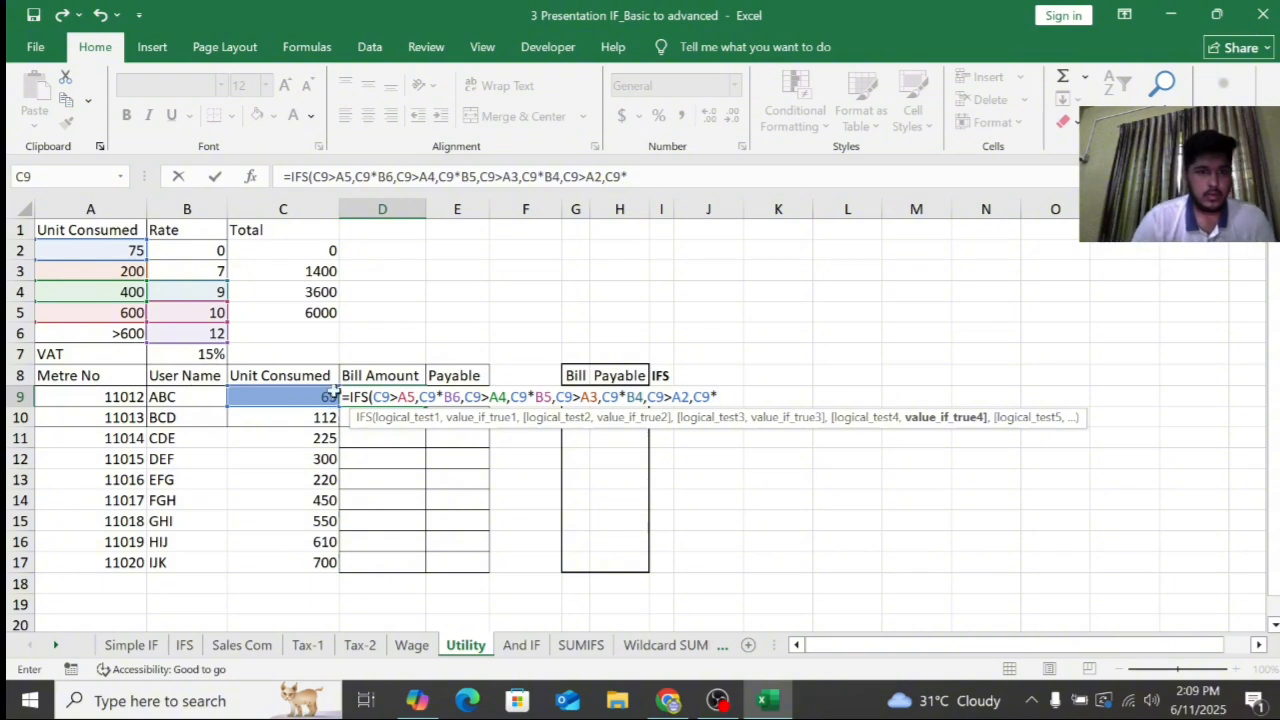
left_click(218, 272)
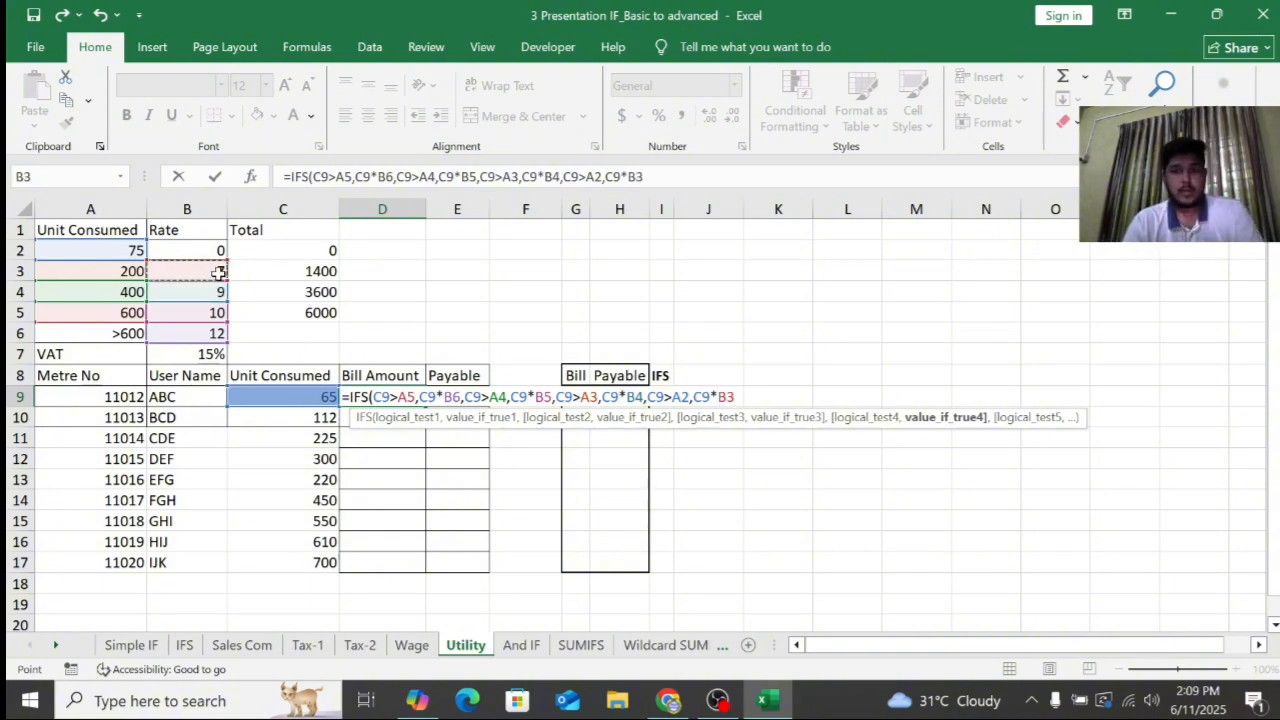
type(",")
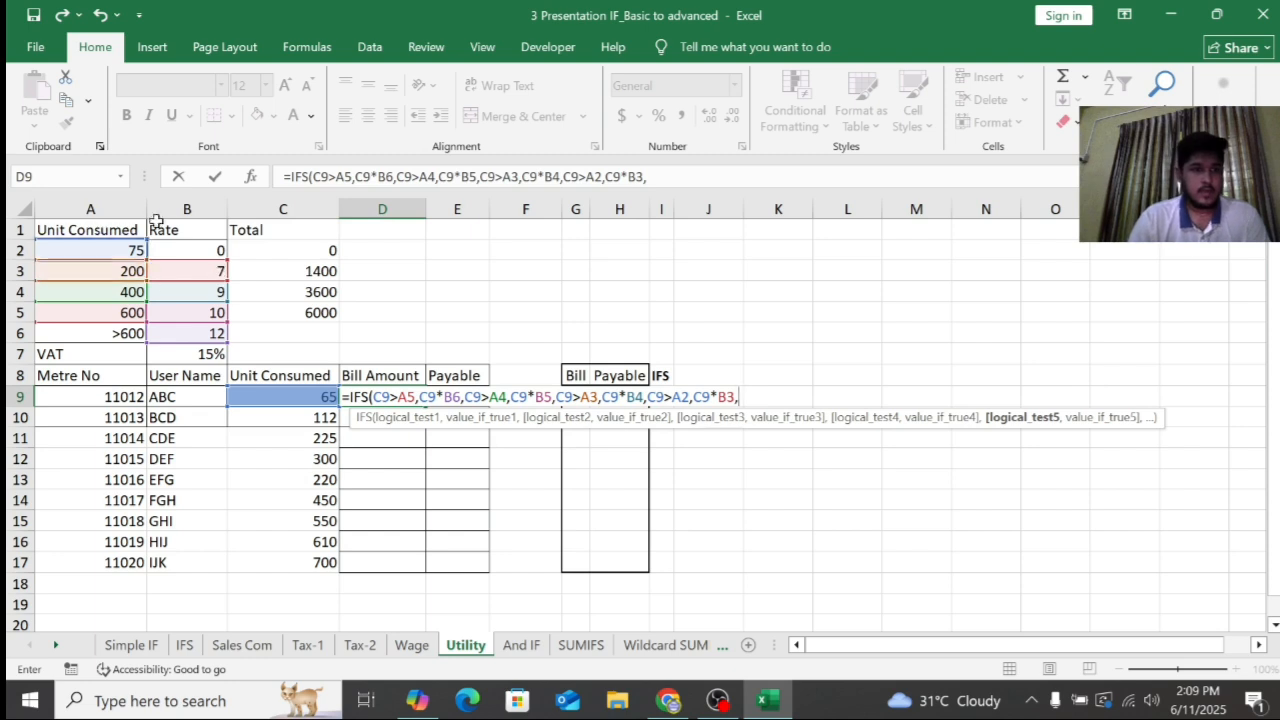
Add C9<=A2 as the fifth IFS condition, testing for consumption of at most 75 units
left_click(306, 397)
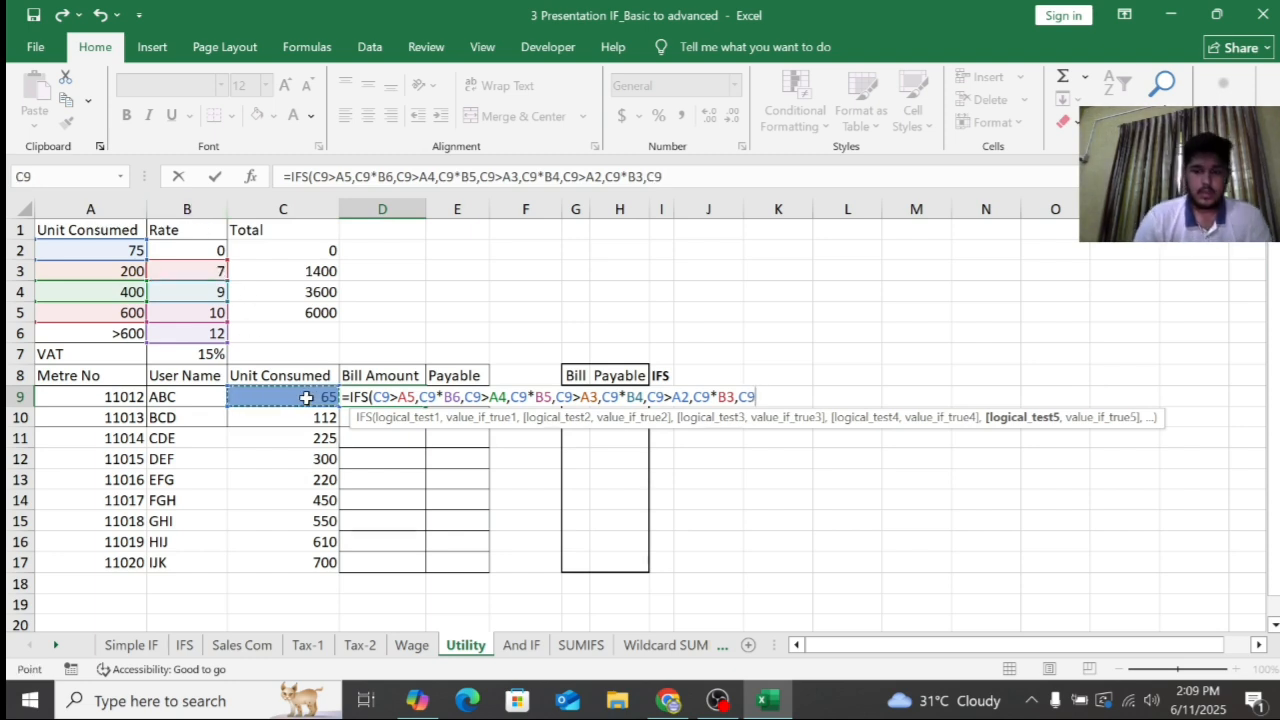
type("<+")
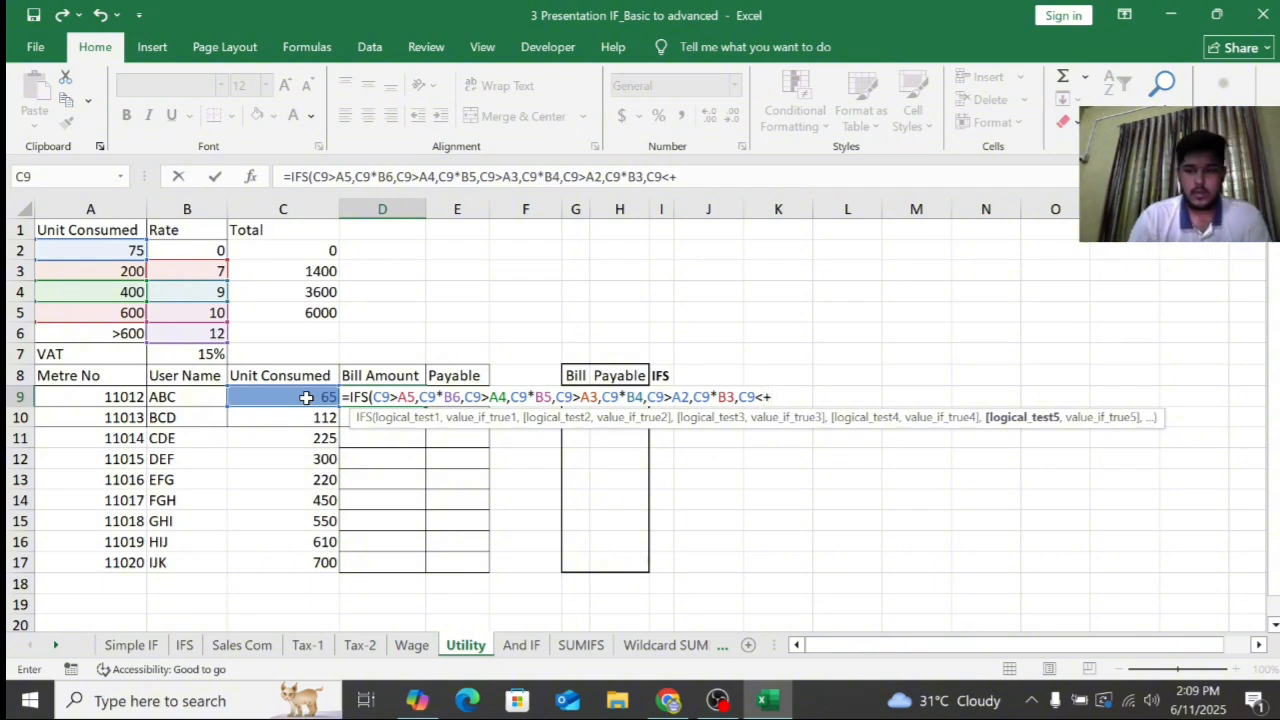
key("BackSpace")
type("=")
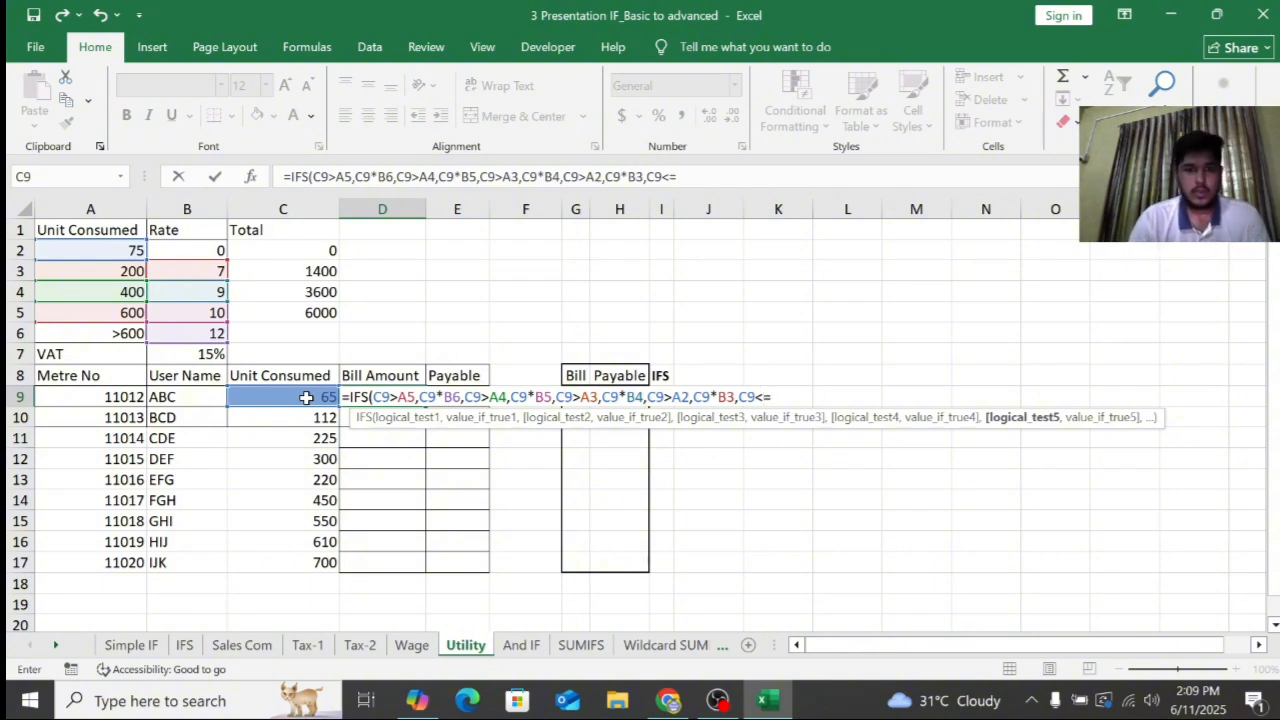
left_click(131, 249)
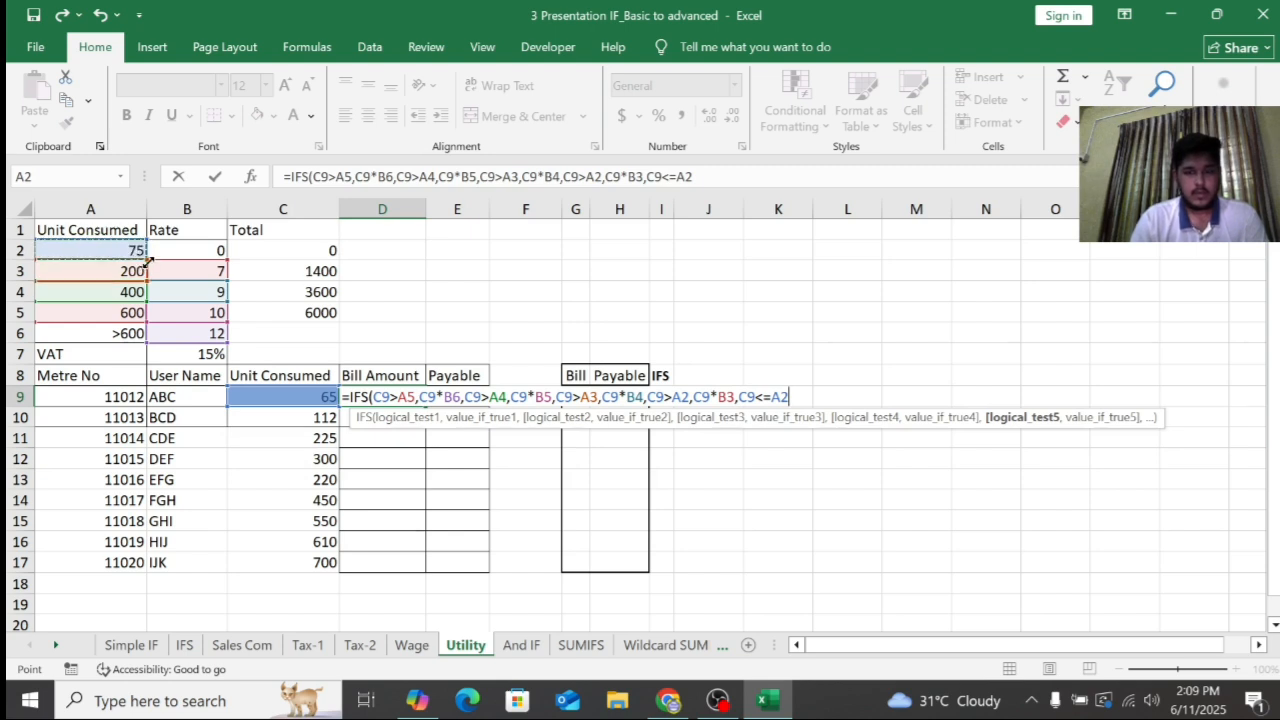
type(",")
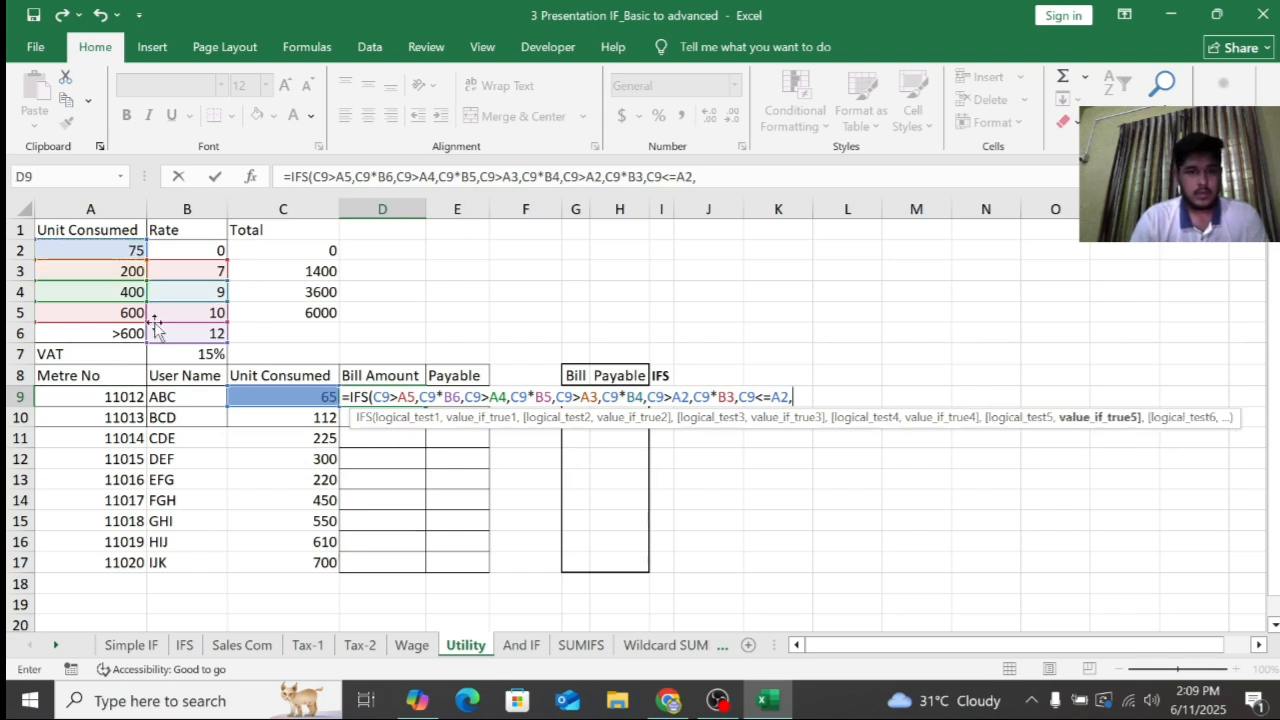
Enter C9*B2 as the fifth result and complete the IFS formula in D9
left_click(330, 397)
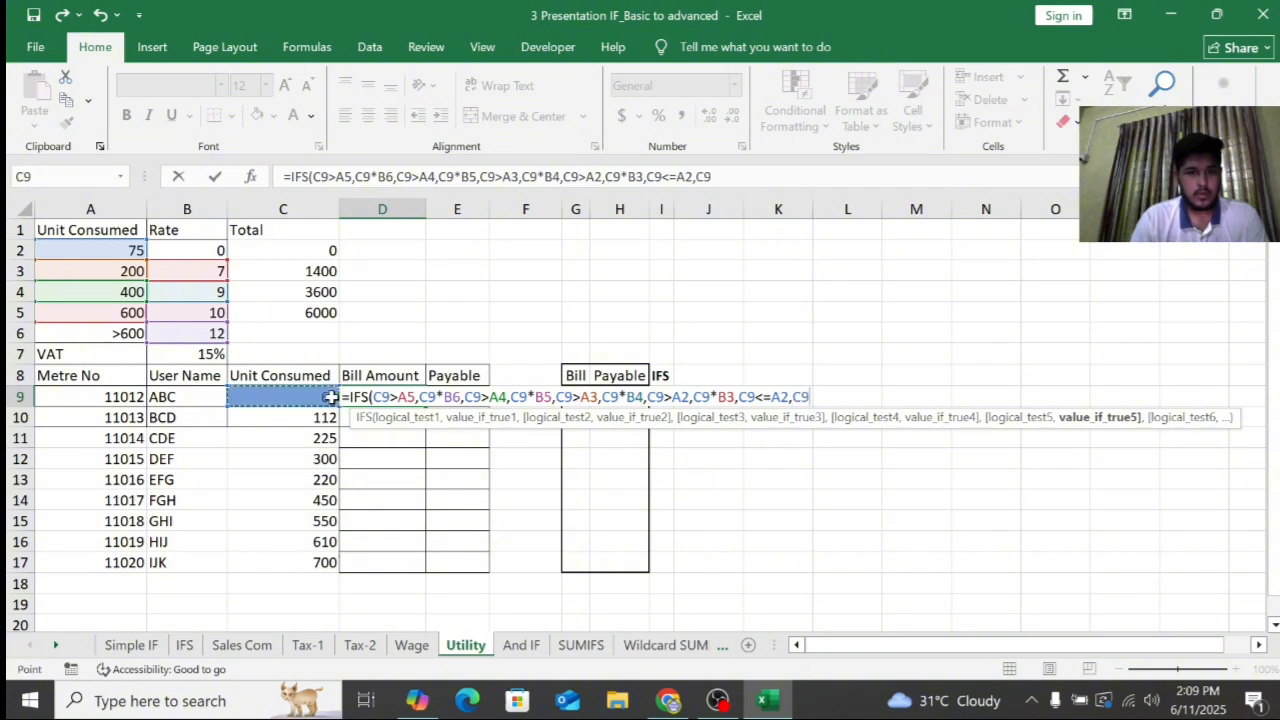
type("*")
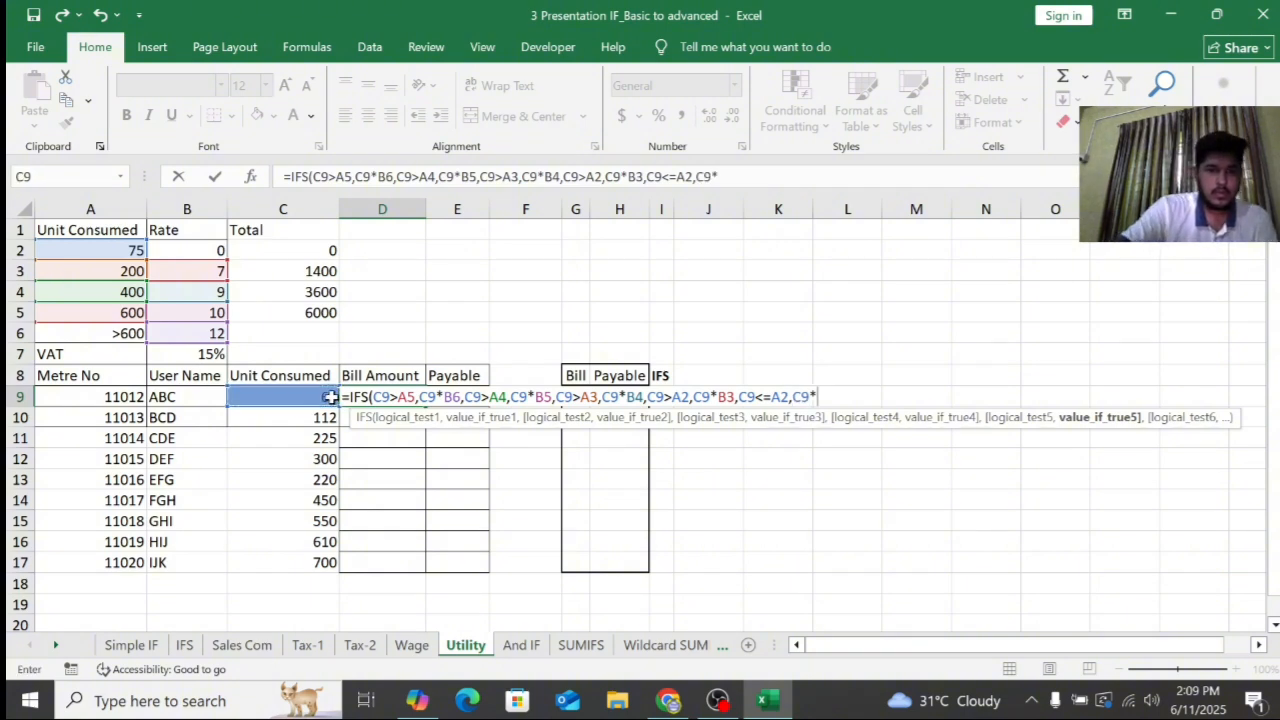
left_click(211, 249)
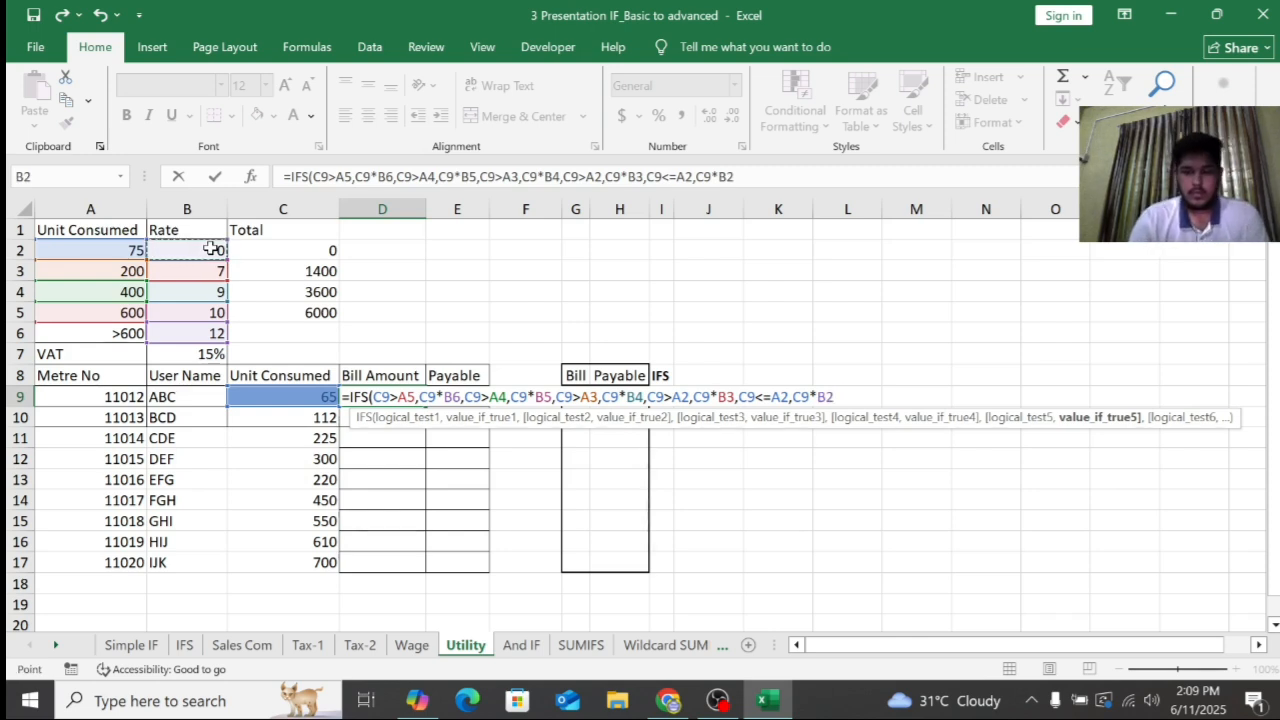
type(")")
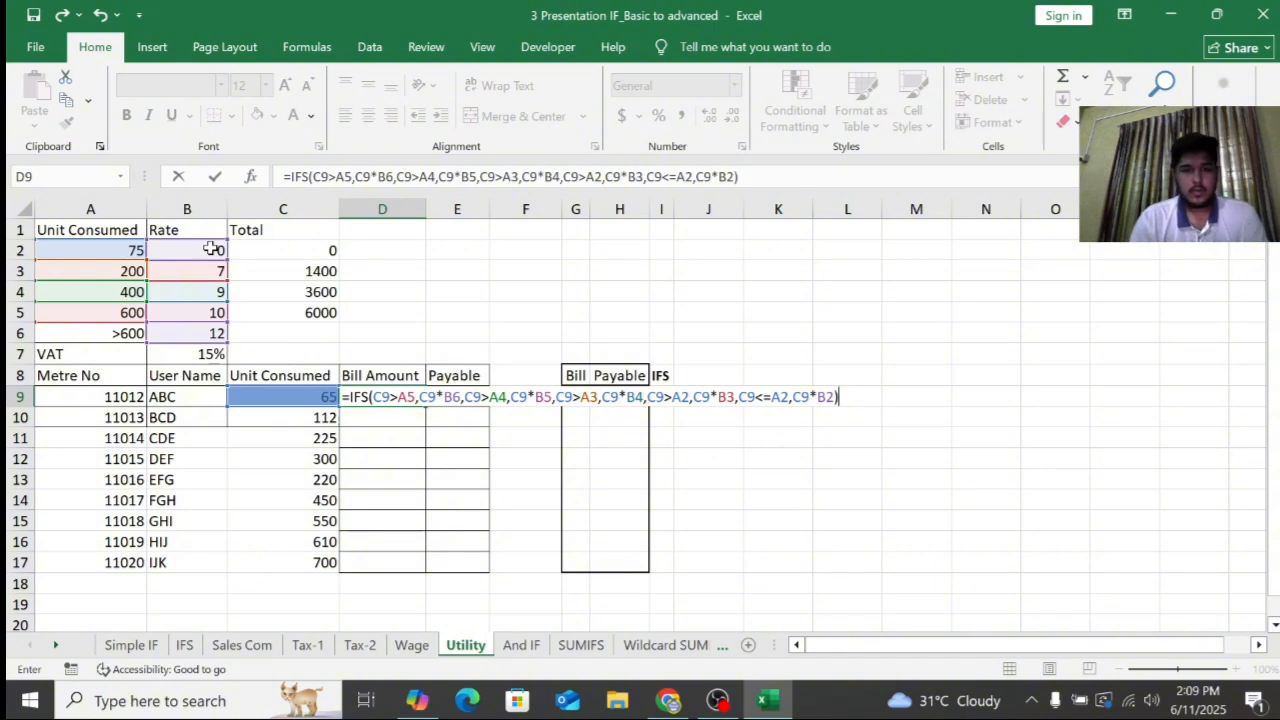
key("Return")
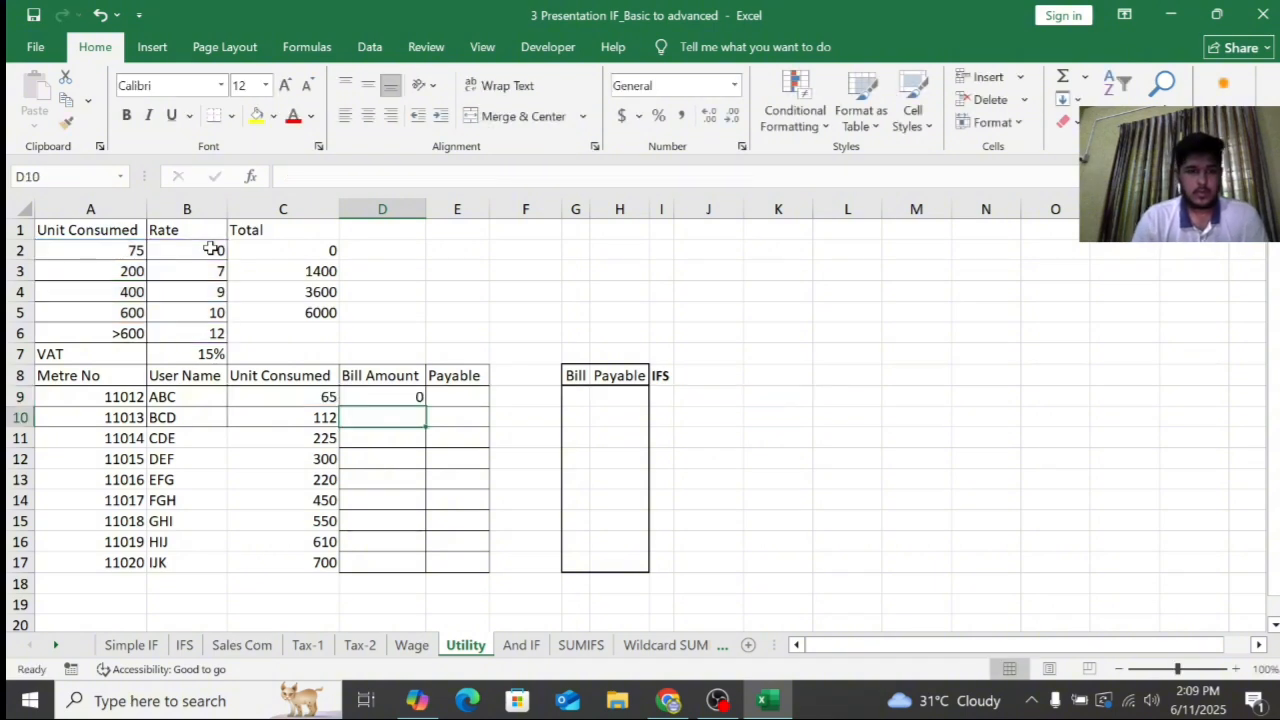
Edit the bill amount formula in D9, making the first condition's A5 and its result's B6 absolute references
left_click(391, 395)
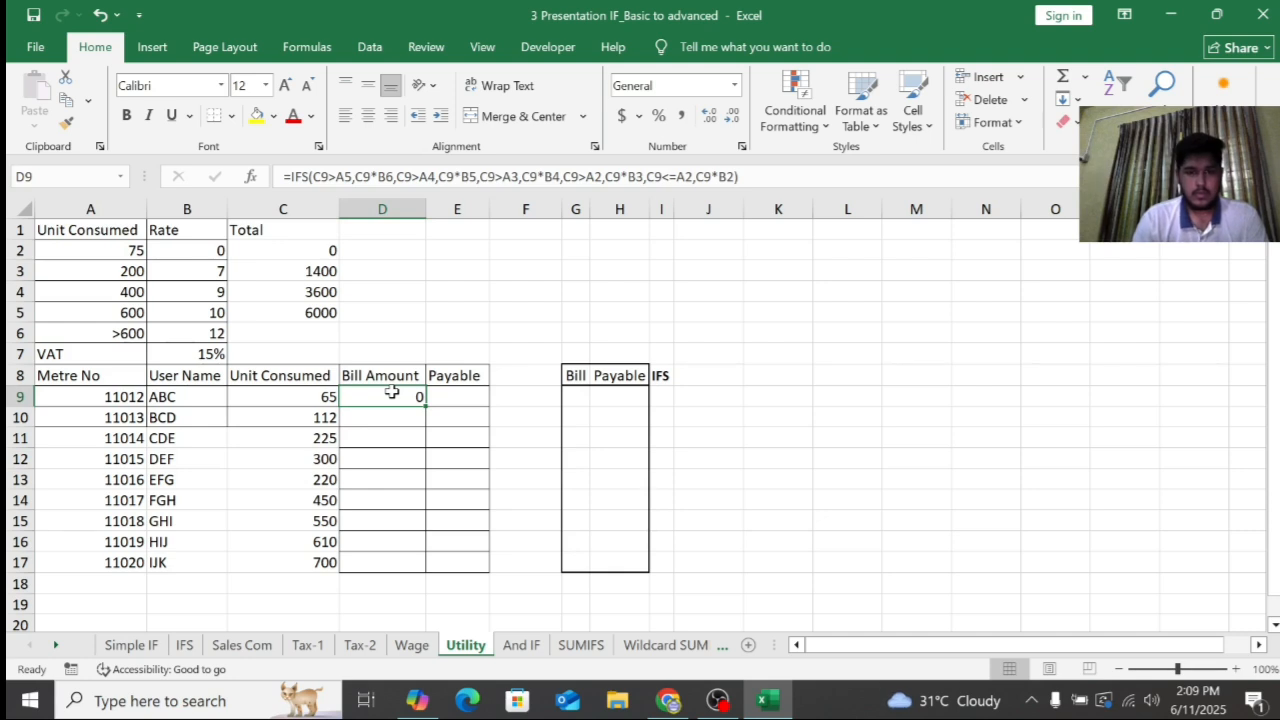
double_click(392, 396)
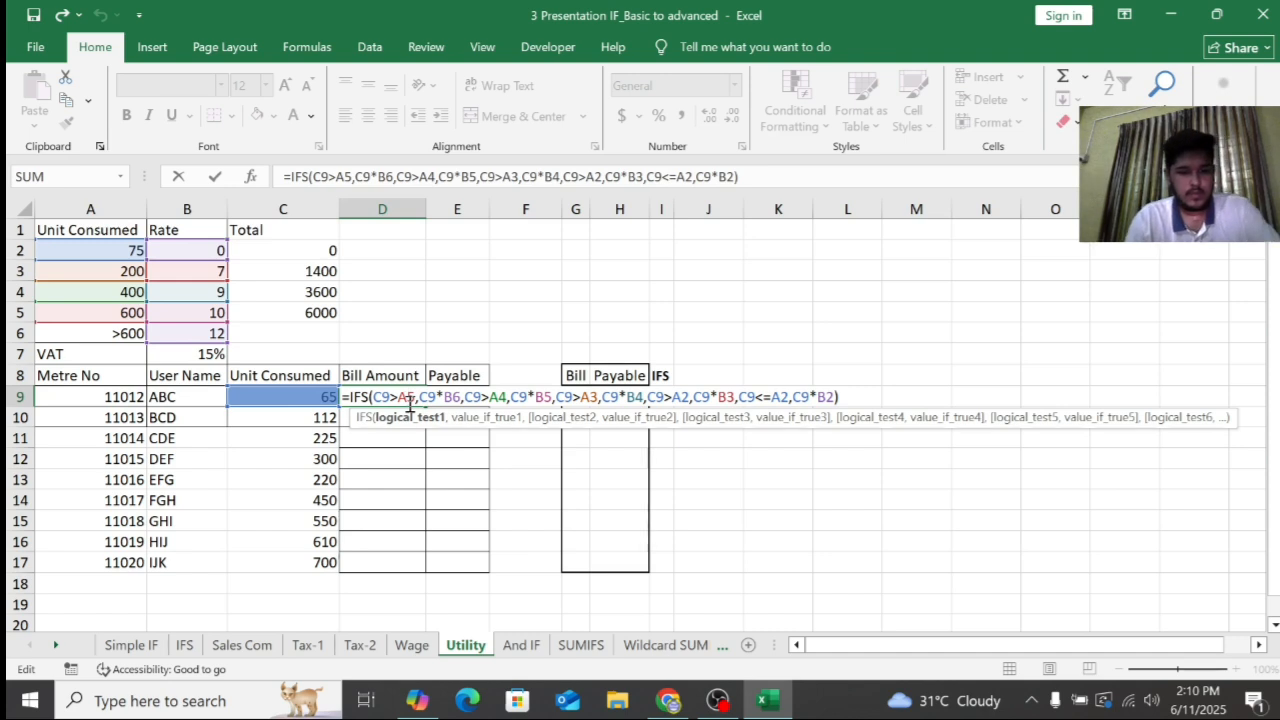
key("F4")
key("Right")
key("Right")
key("Right")
key("Right")
key("Right")
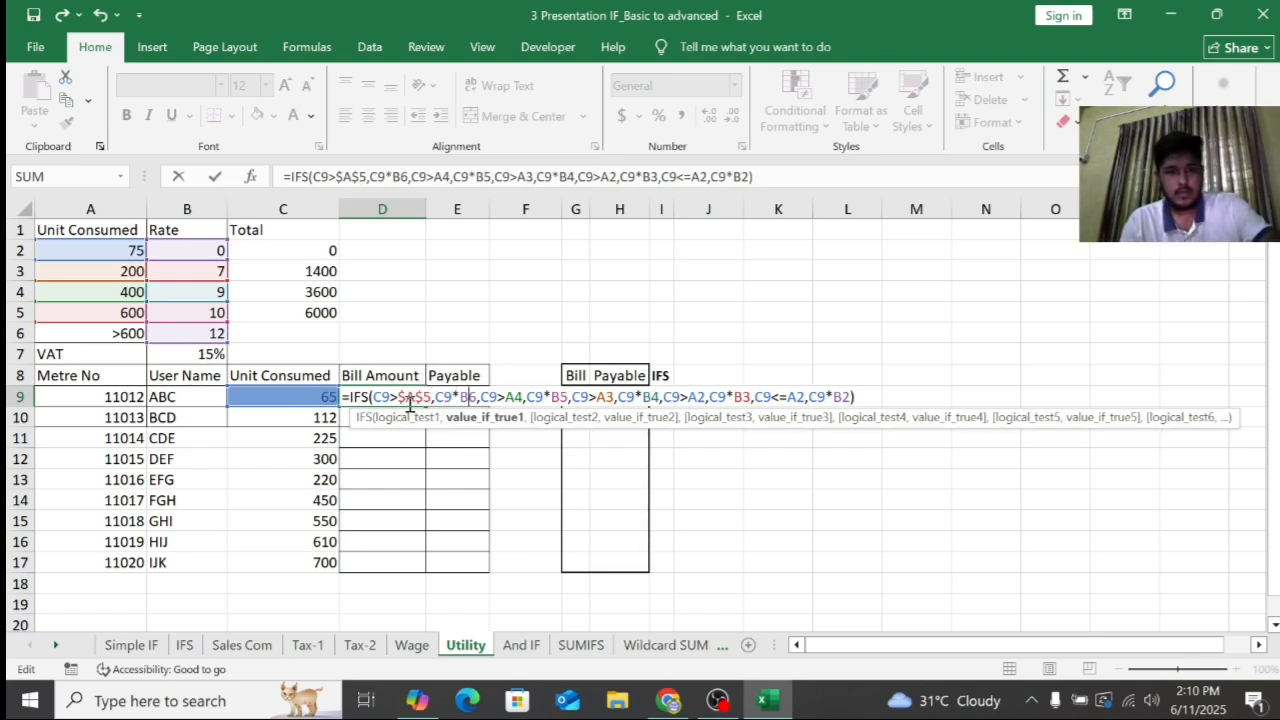
key("F4")
Make A4 in the second condition and B5 in its result absolute references
key("Right")
key("Right")
key("Right")
key("Right")
key("Right")
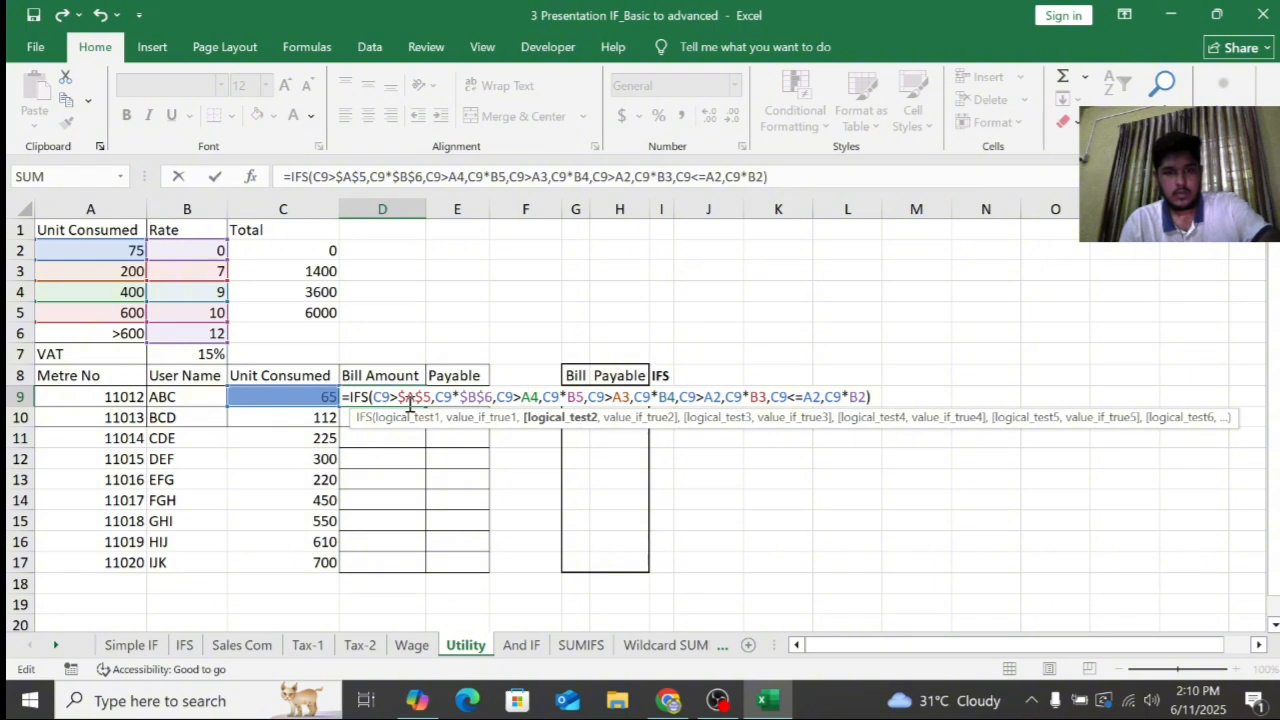
key("F4")
key("Right")
key("Right")
key("Right")
key("Right")
key("Right")
key("Right")
key("F4")
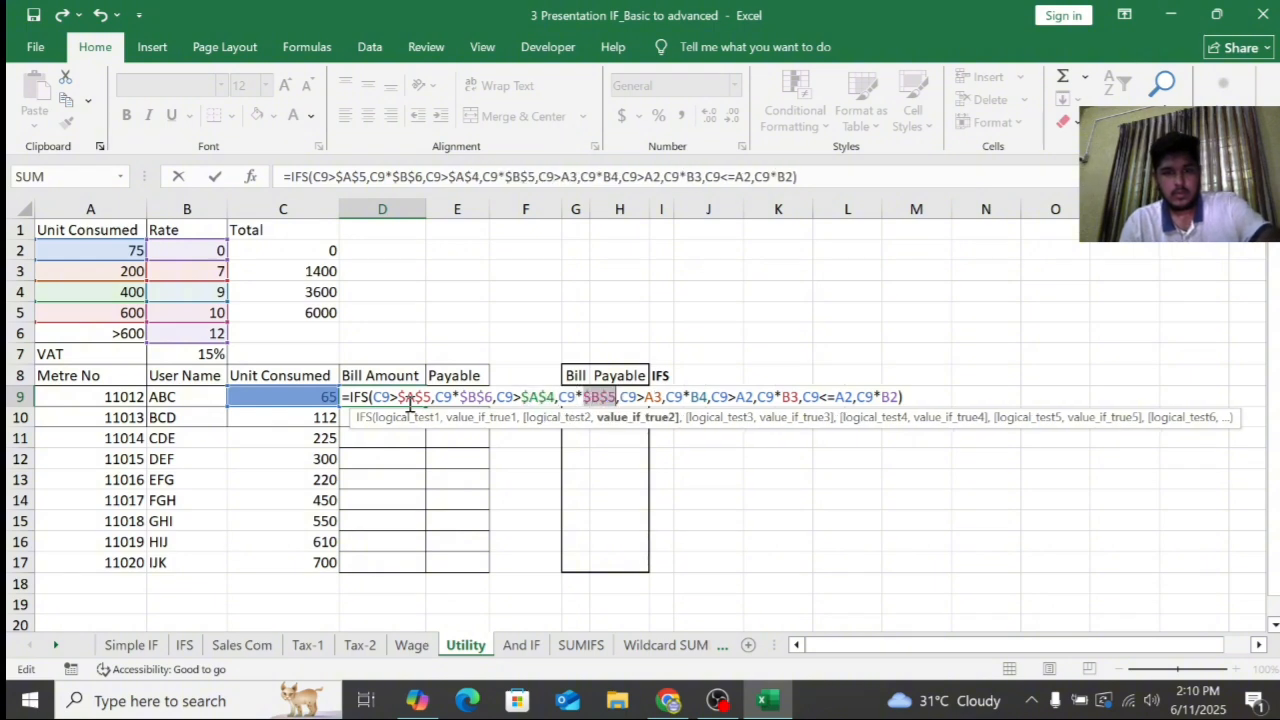
Make A3 in the third condition and B4 in its result absolute references
key("Right")
key("Right")
key("Right")
key("Right")
key("Right")
key("Right")
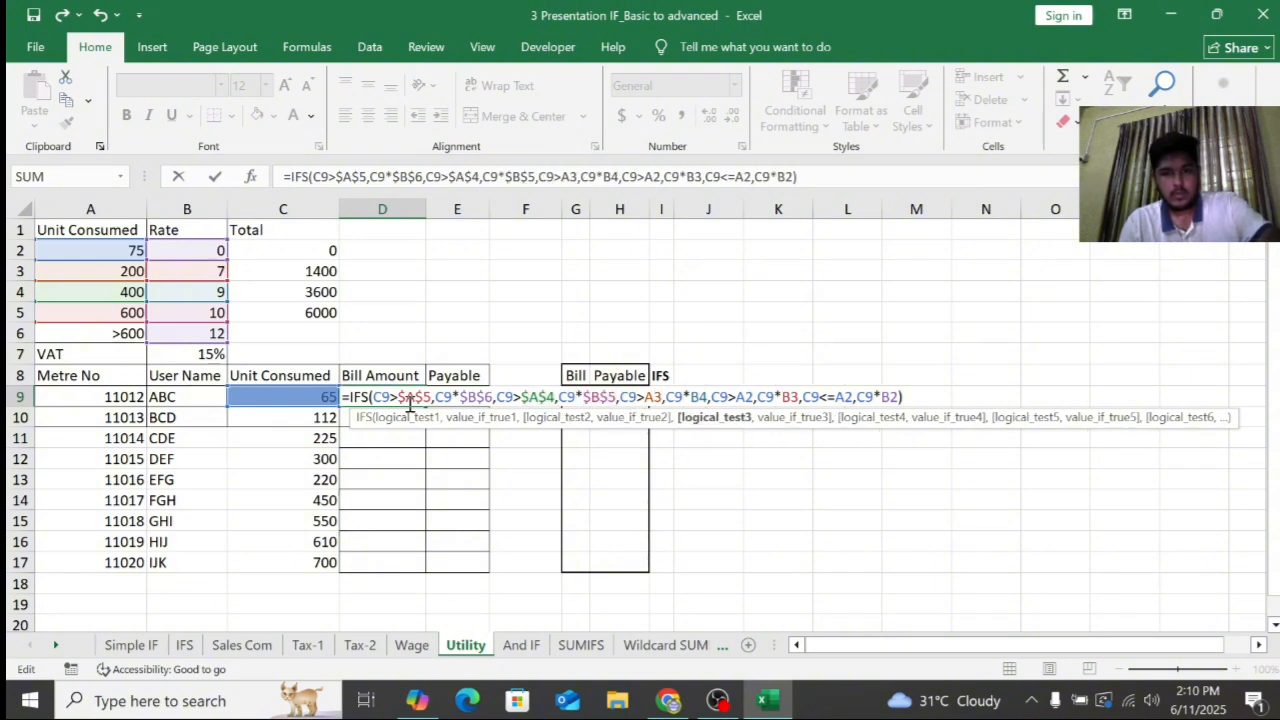
key("F4")
key("Right")
key("Right")
key("Right")
key("Right")
key("Right")
key("Right")
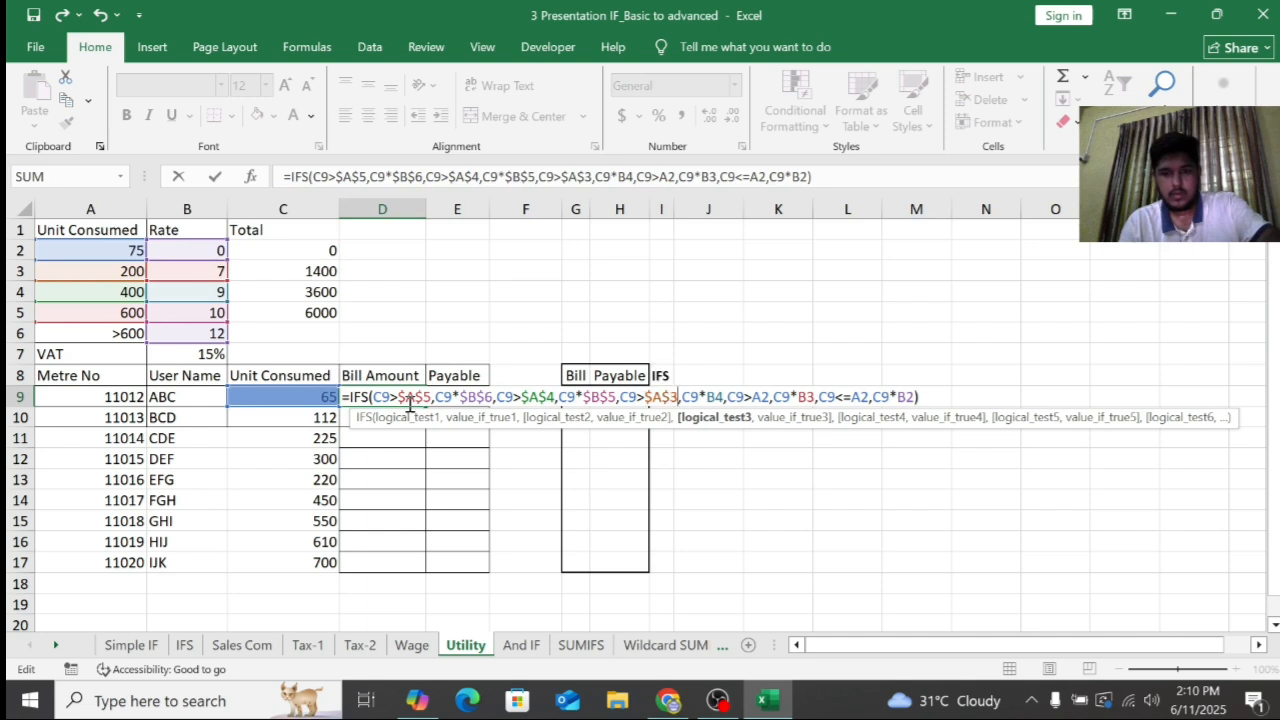
key("F4")
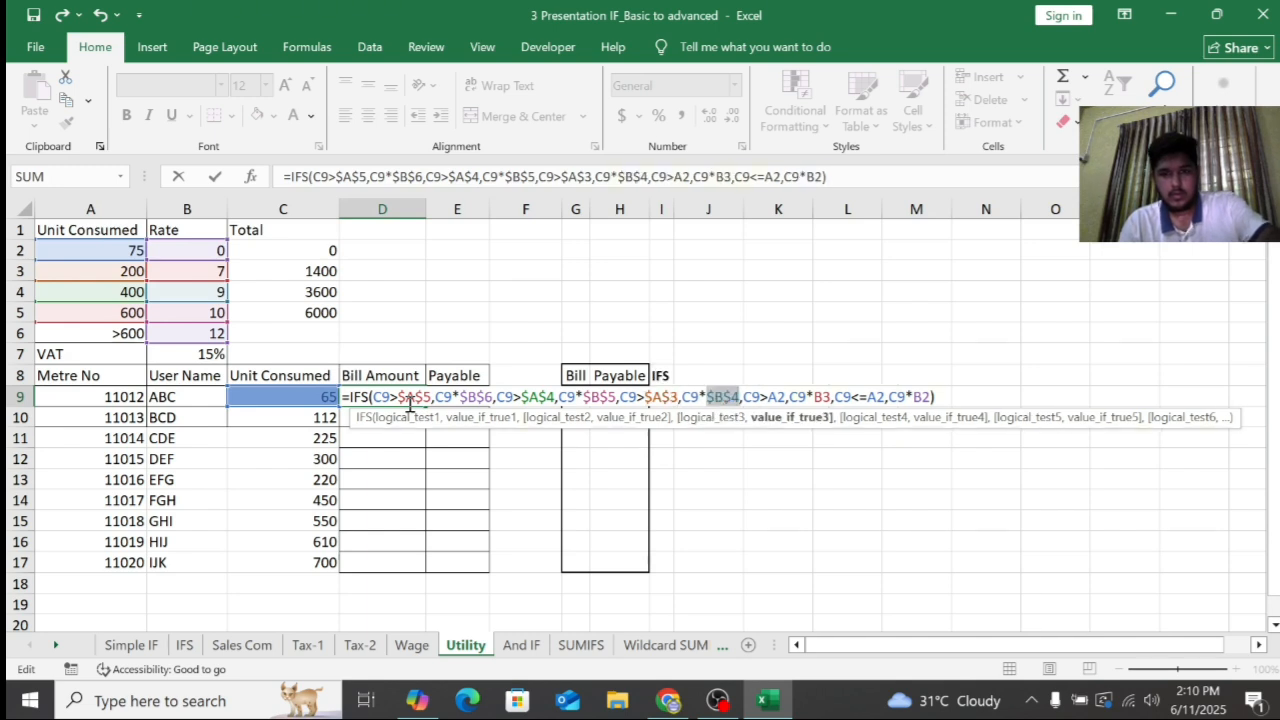
Make A2 in the fourth condition and B3 in its result absolute references
key("Right")
key("Right")
key("Right")
key("Right")
key("Right")
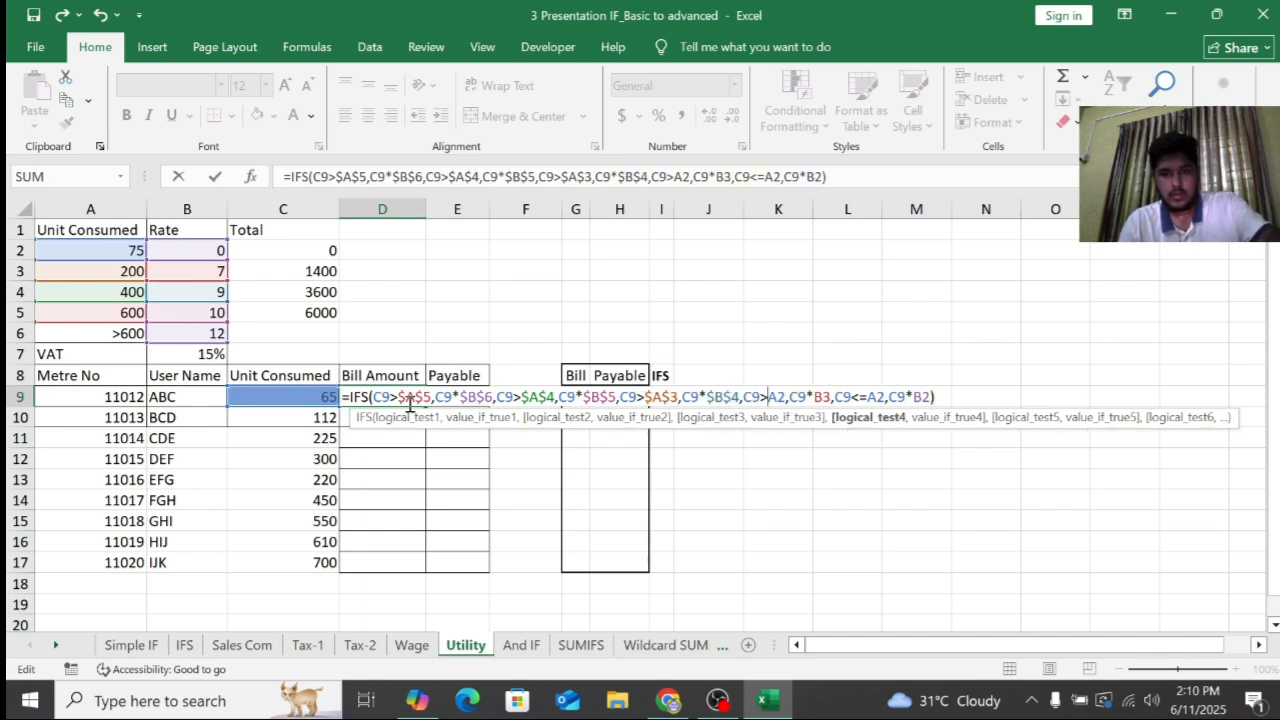
key("F4")
key("Right")
key("Right")
key("Right")
key("Right")
key("Right")
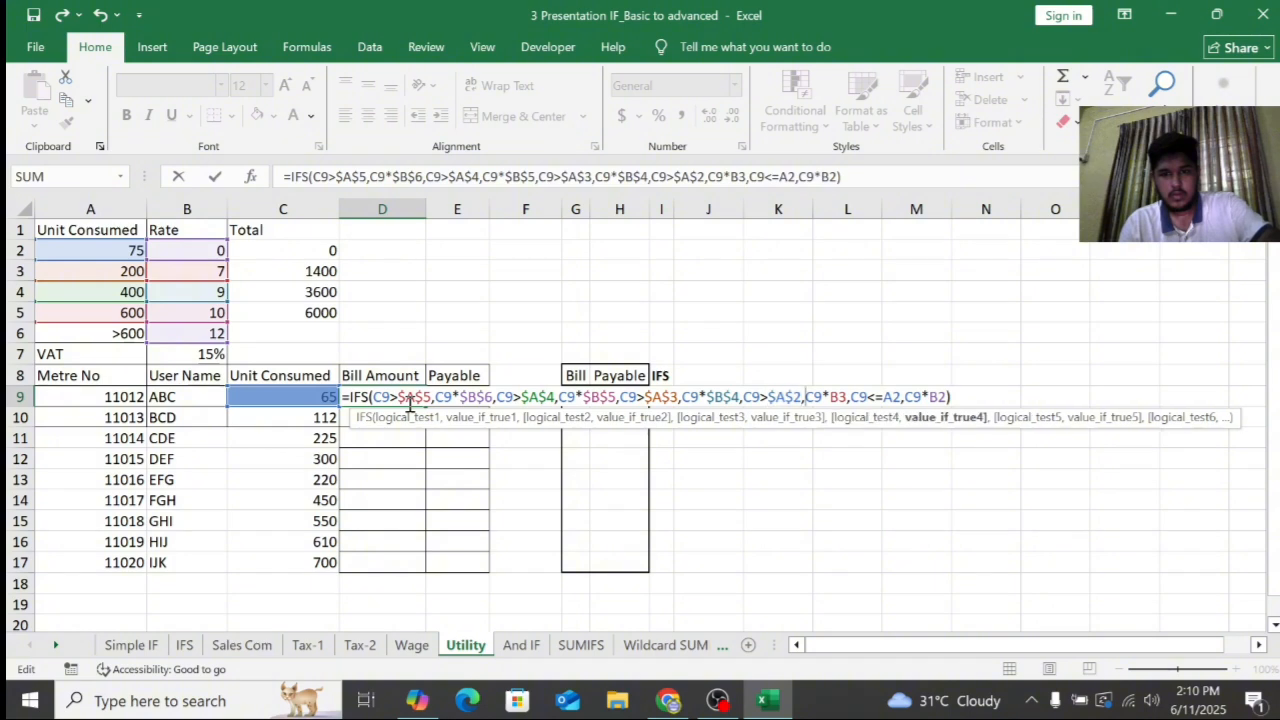
key("F4")
Make A2 in the fifth condition and B2 in its result absolute, and commit the edited formula
key("Right")
key("Right")
key("Right")
key("Right")
key("Right")
key("Right")
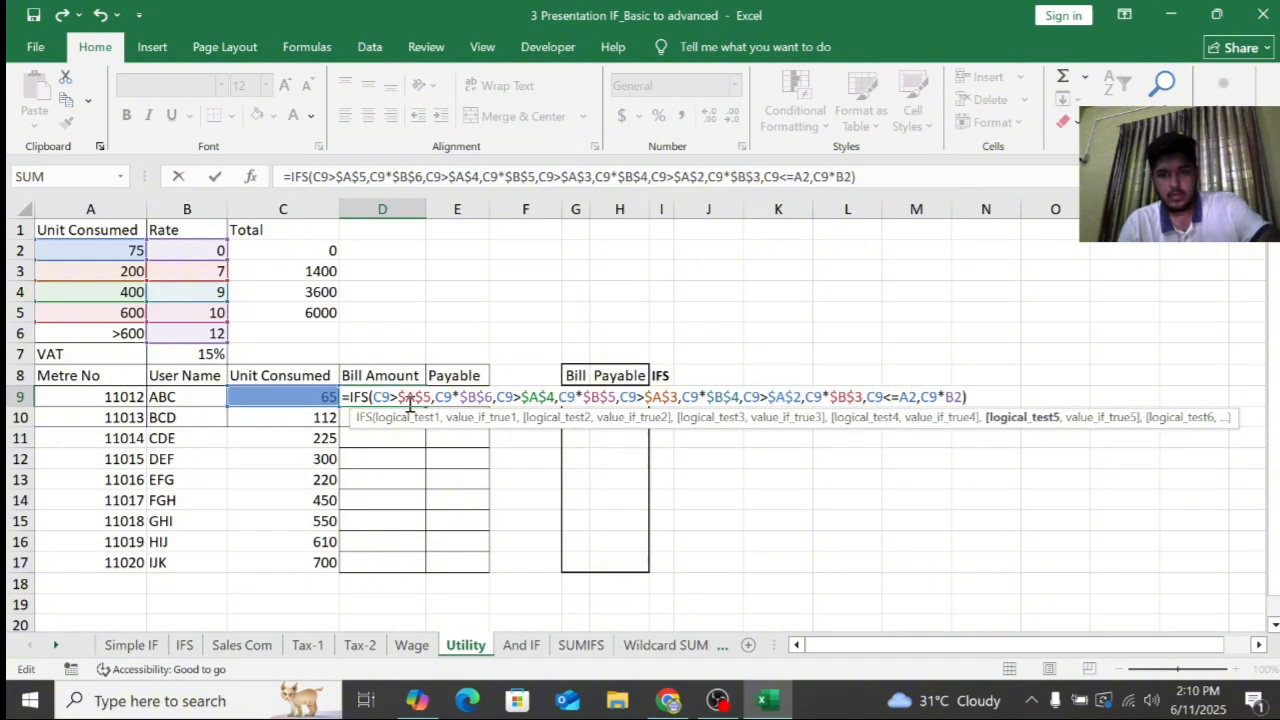
key("F4")
key("Right")
key("Right")
key("Right")
key("Right")
key("Right")
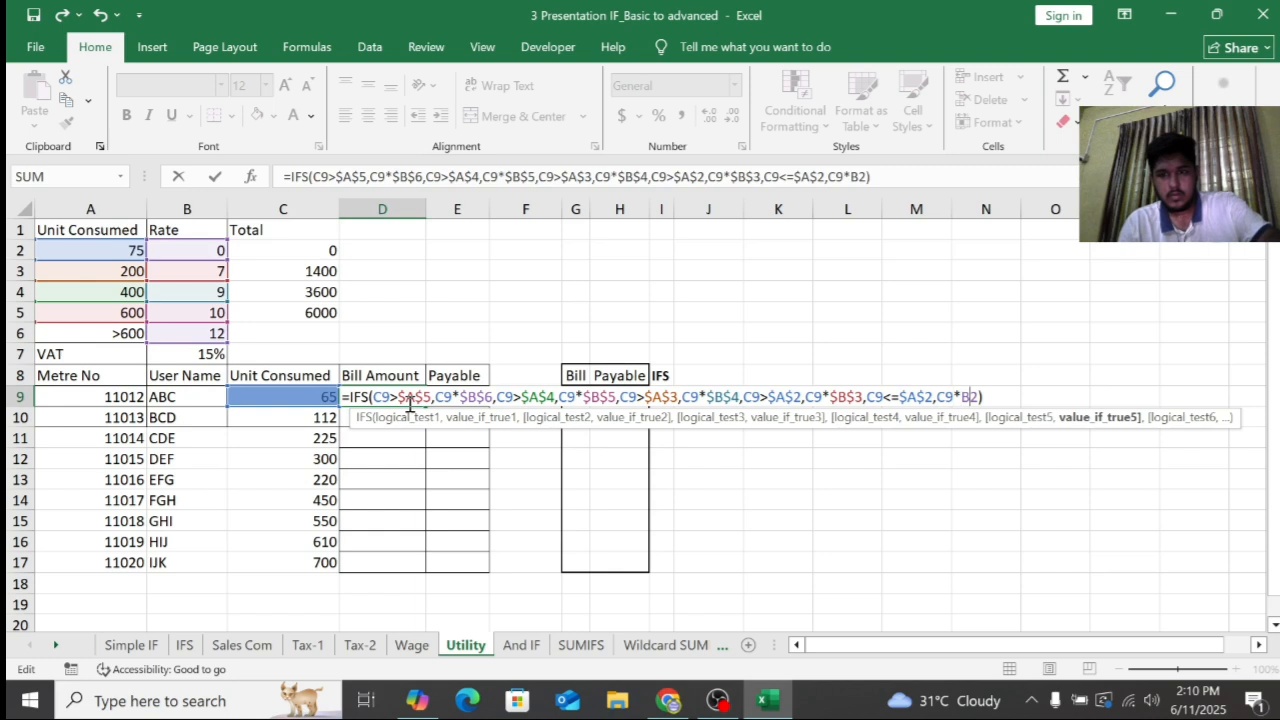
key("F4")
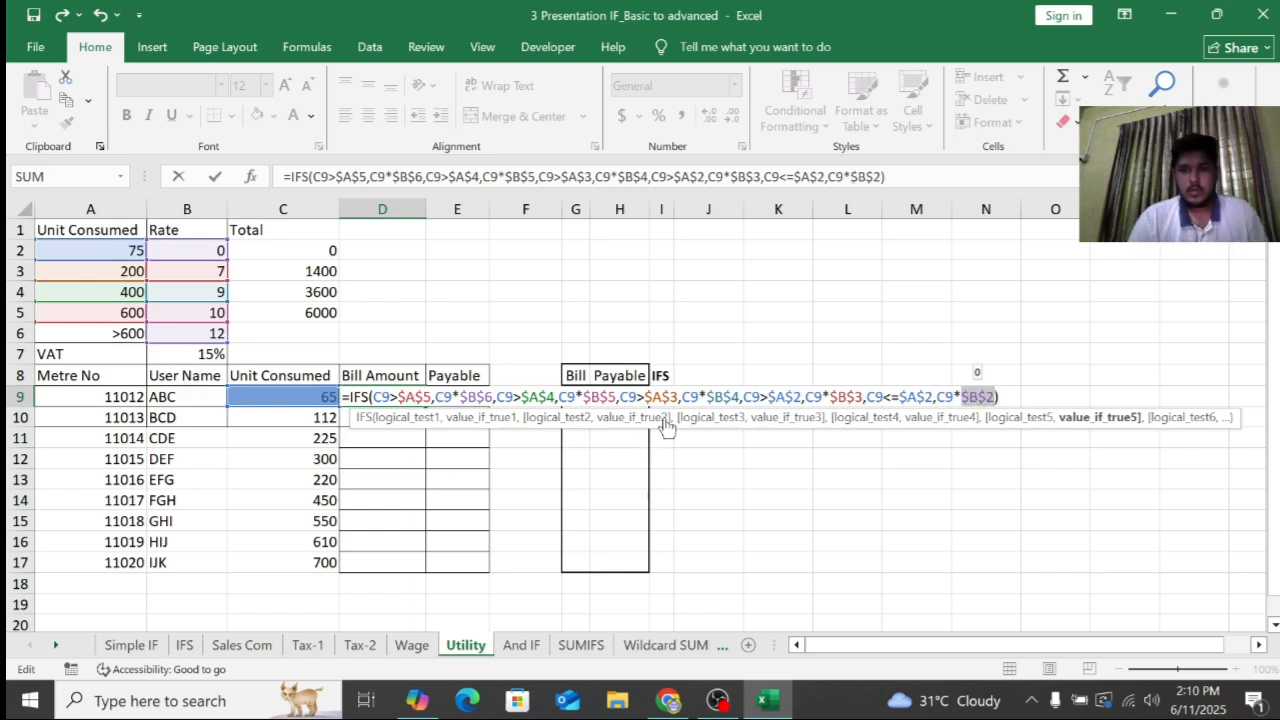
left_click(1004, 397)
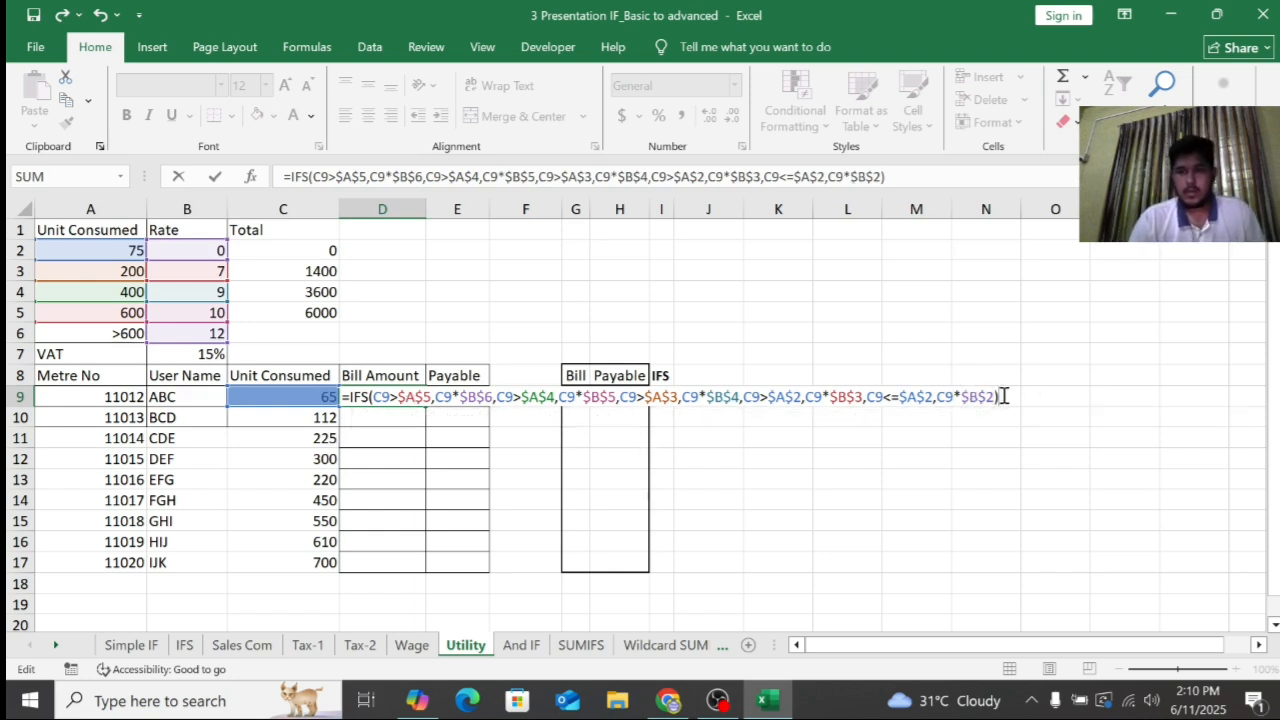
key("Return")
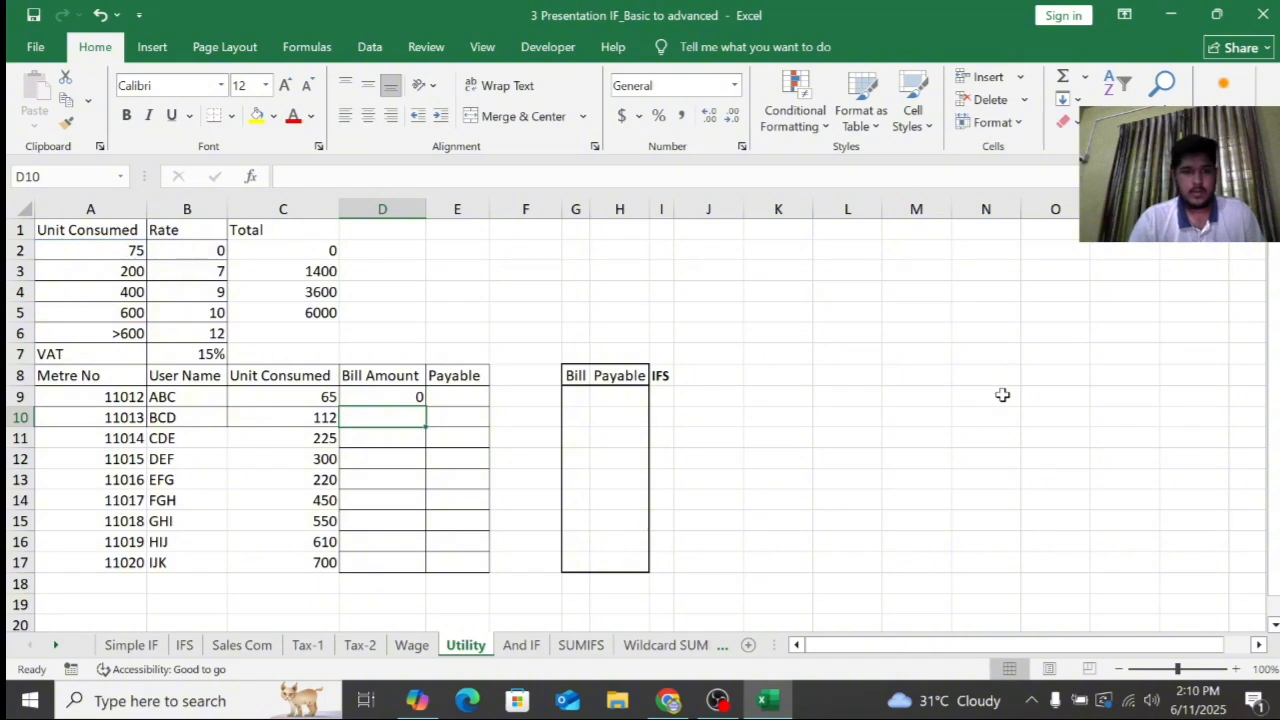
Fill the bill amount formula from D9 down to D17 for all the remaining users
left_click(397, 399)
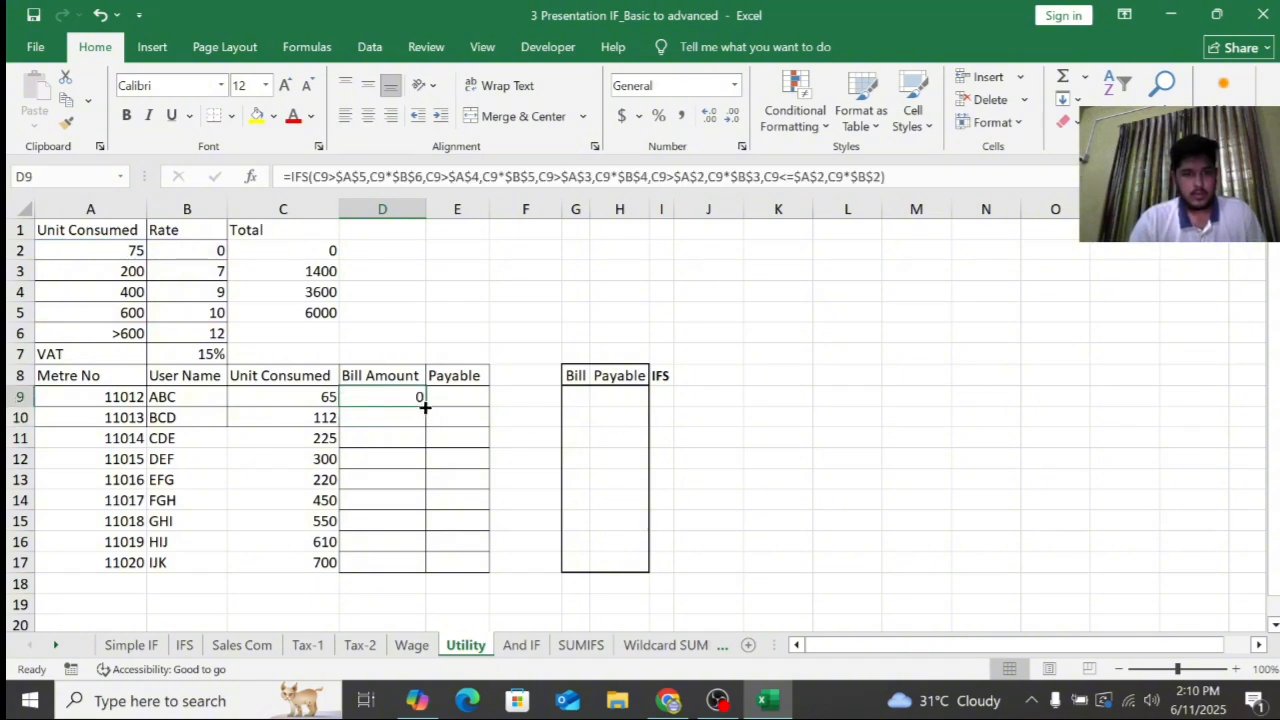
left_click_drag(425, 407, 431, 571)
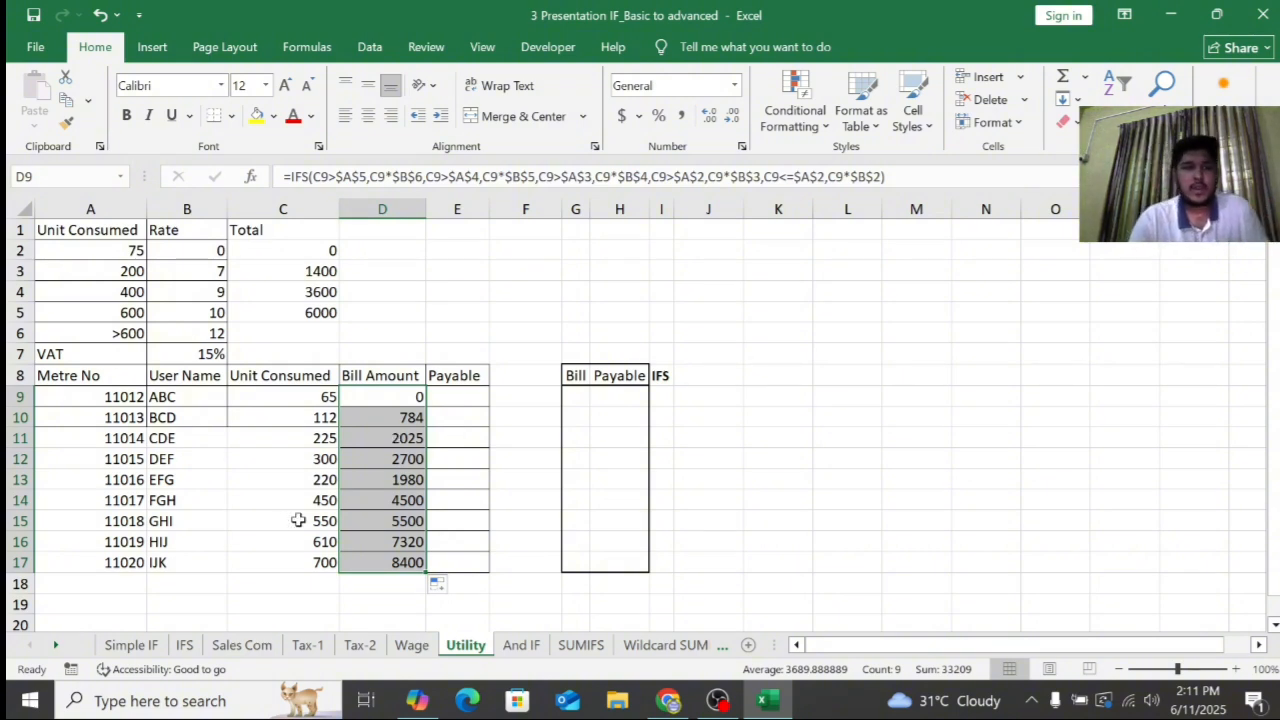
Write the payable formula =D9*(1+B7) in E9, adding the VAT rate to the first user's bill amount
left_click(465, 402)
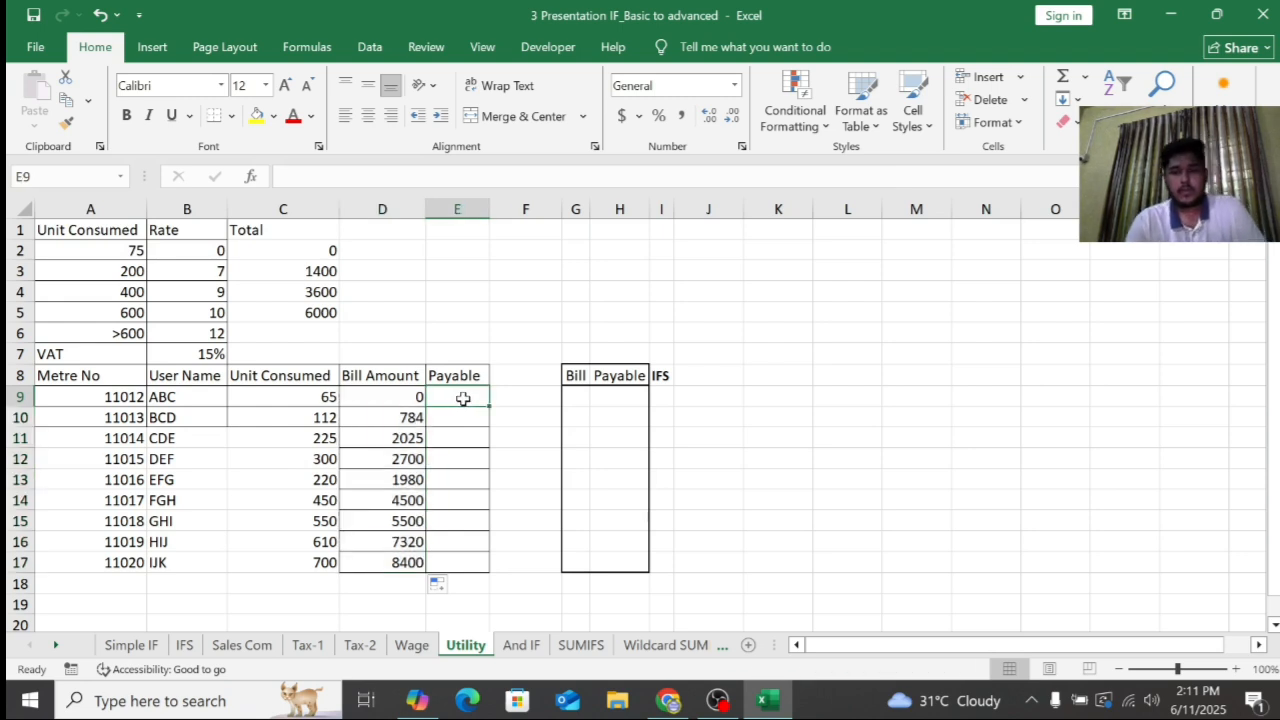
type("=")
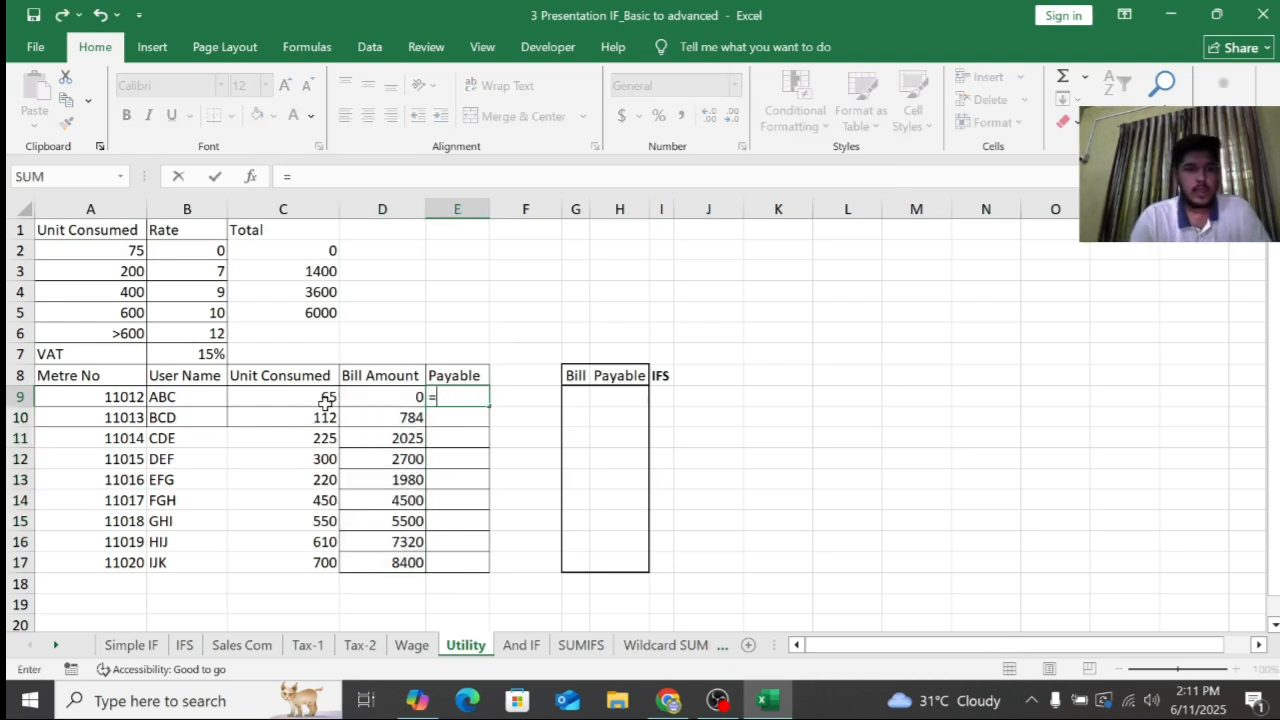
left_click(414, 400)
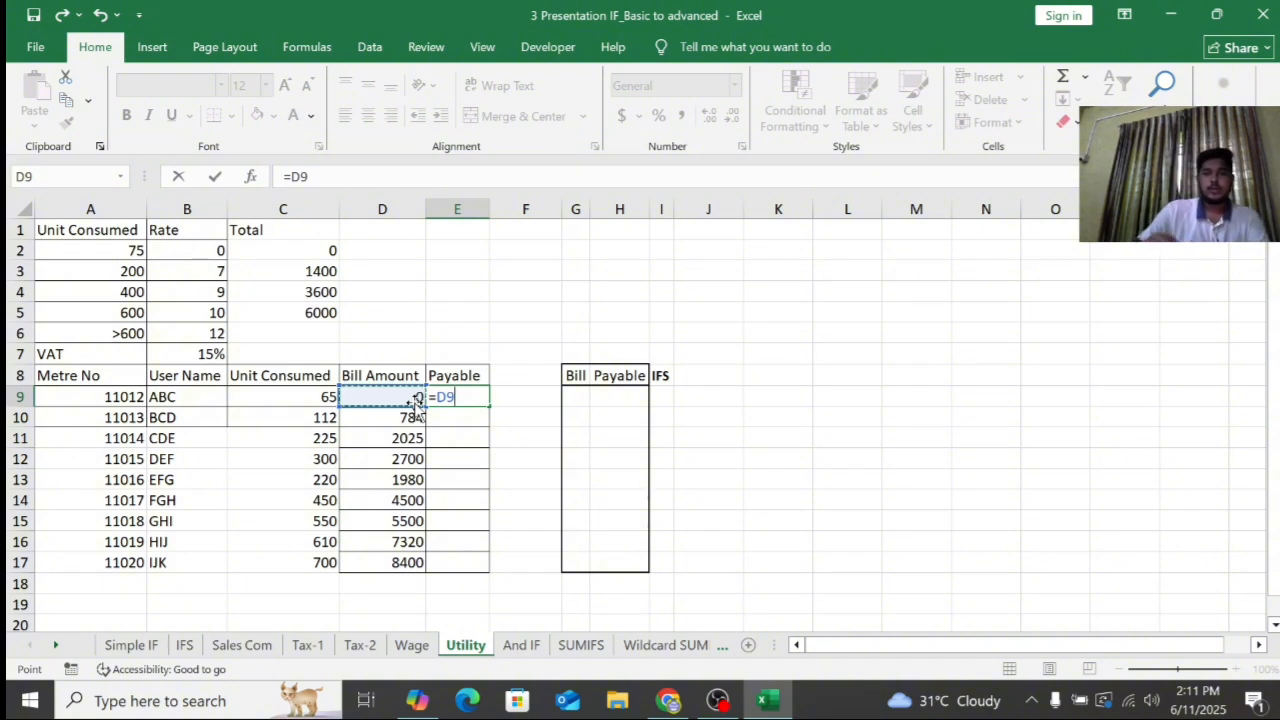
type("*")
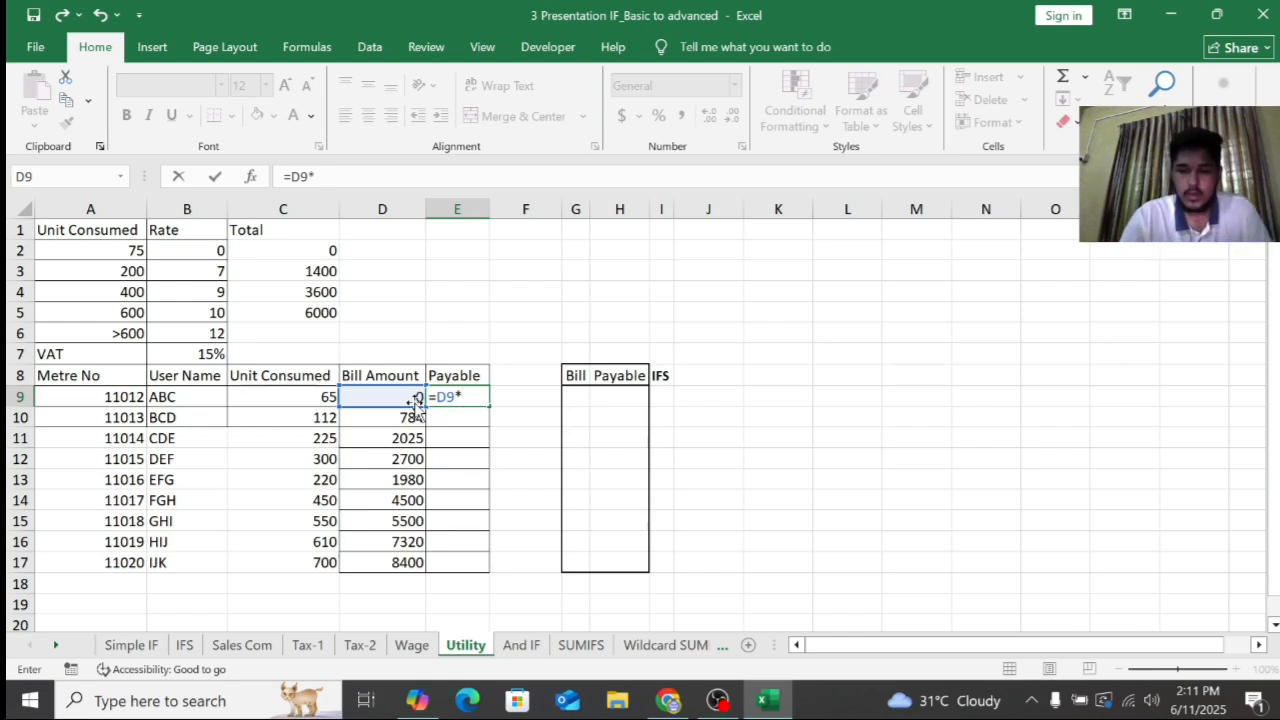
type("(1")
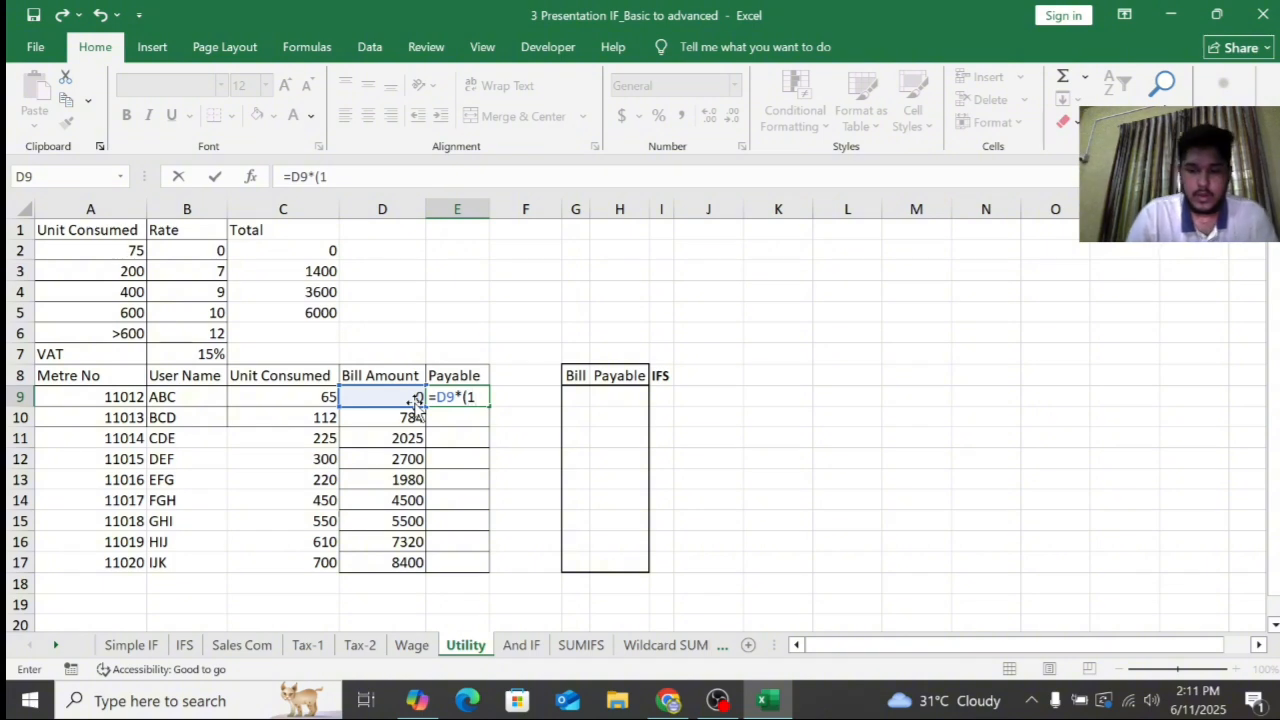
type("+")
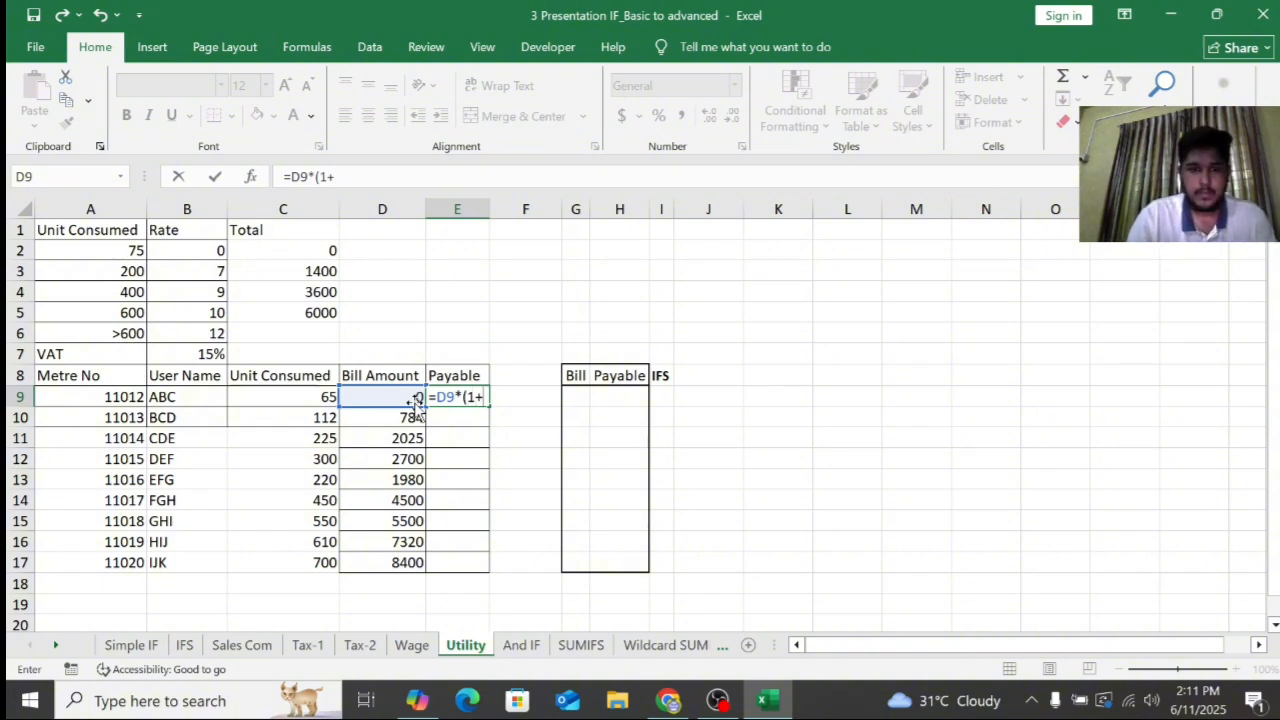
left_click(215, 355)
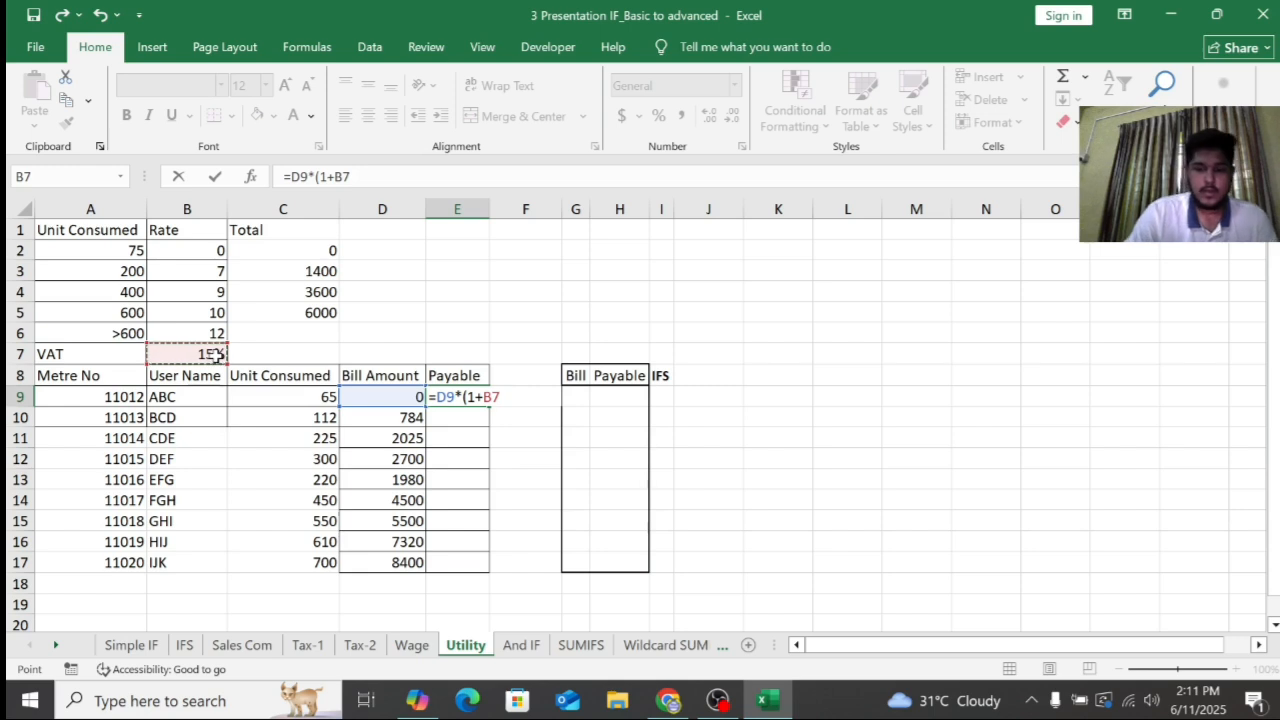
type(")")
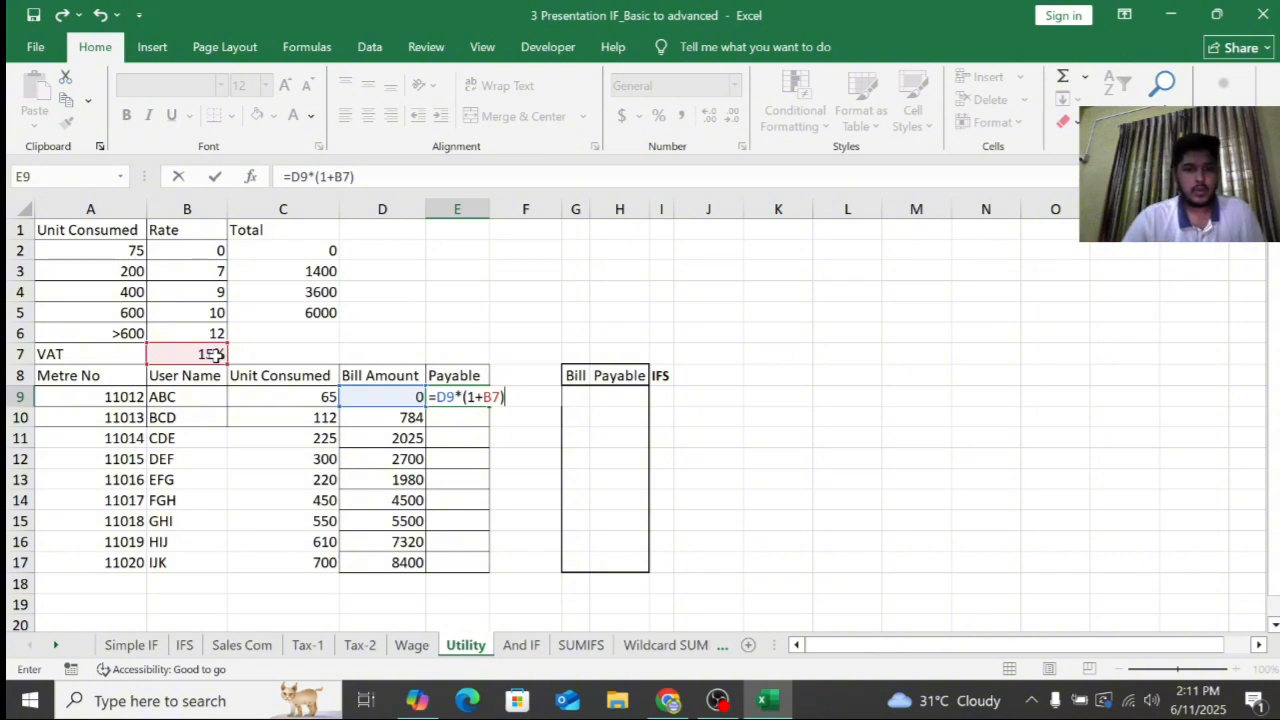
Make the VAT reference B7 absolute in E9's formula, commit it, and fill the payable formula down to E17
left_click(493, 398)
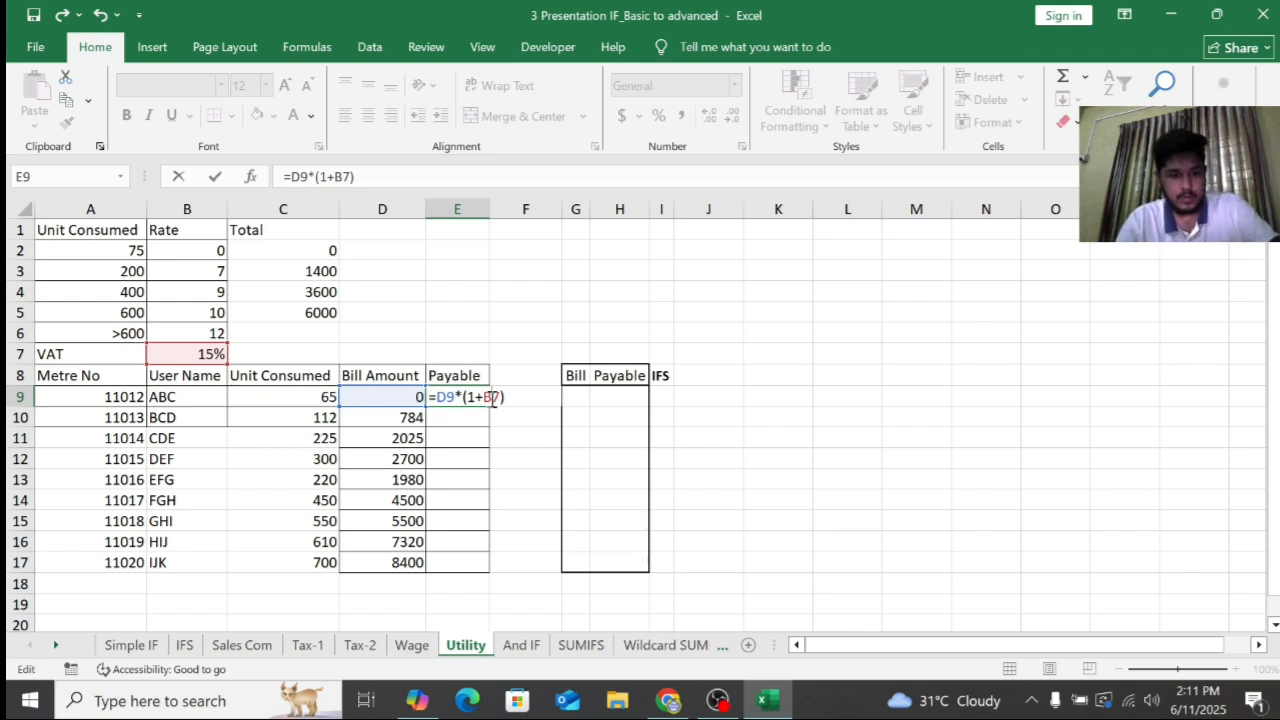
key("F4")
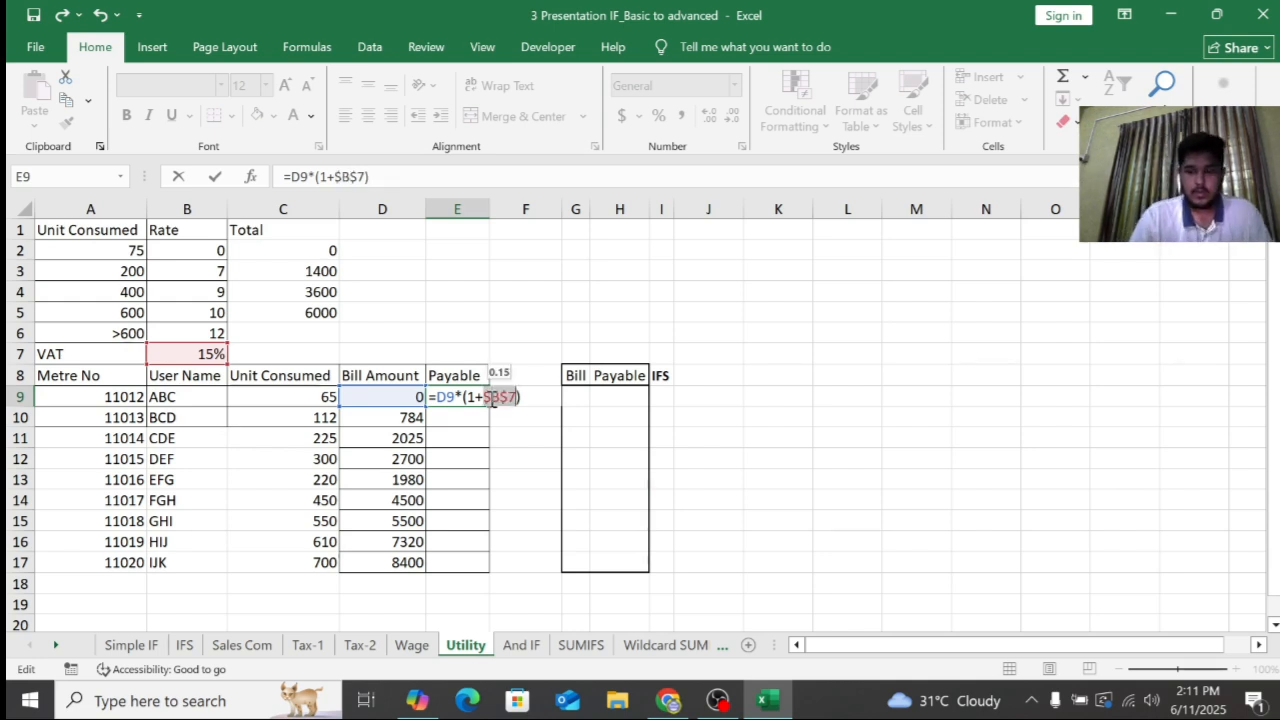
key("Return")
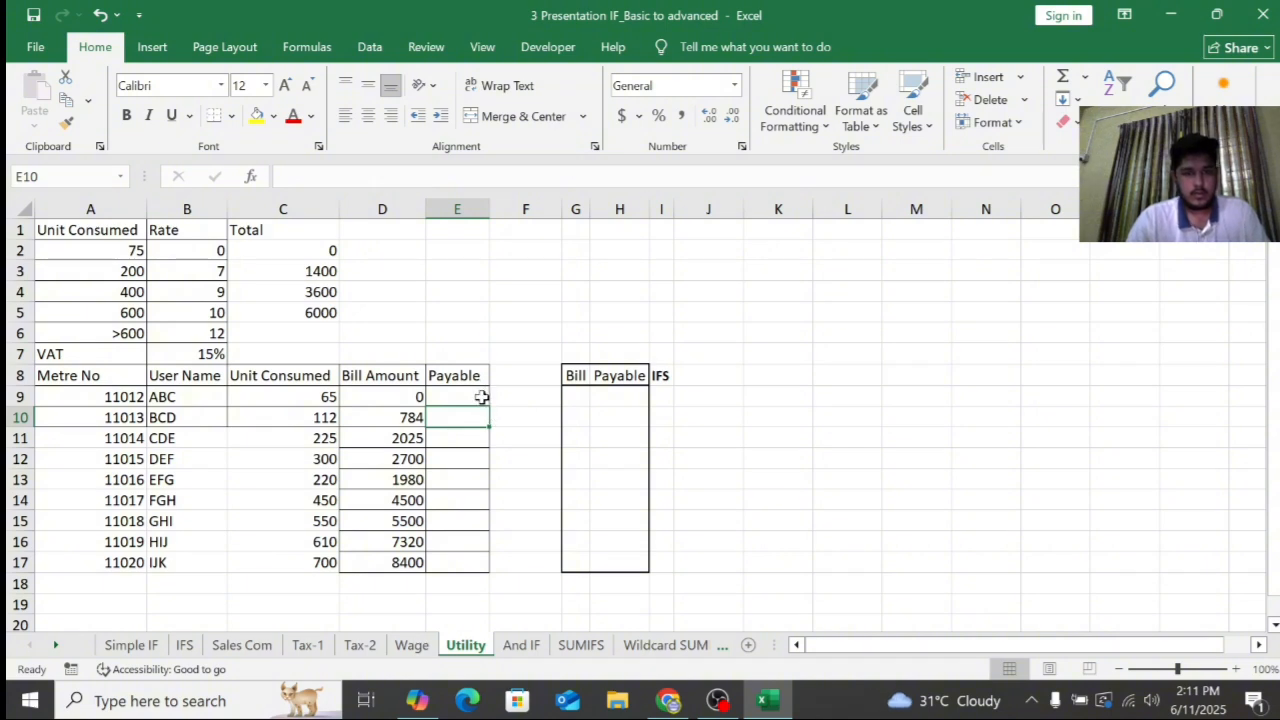
left_click(481, 397)
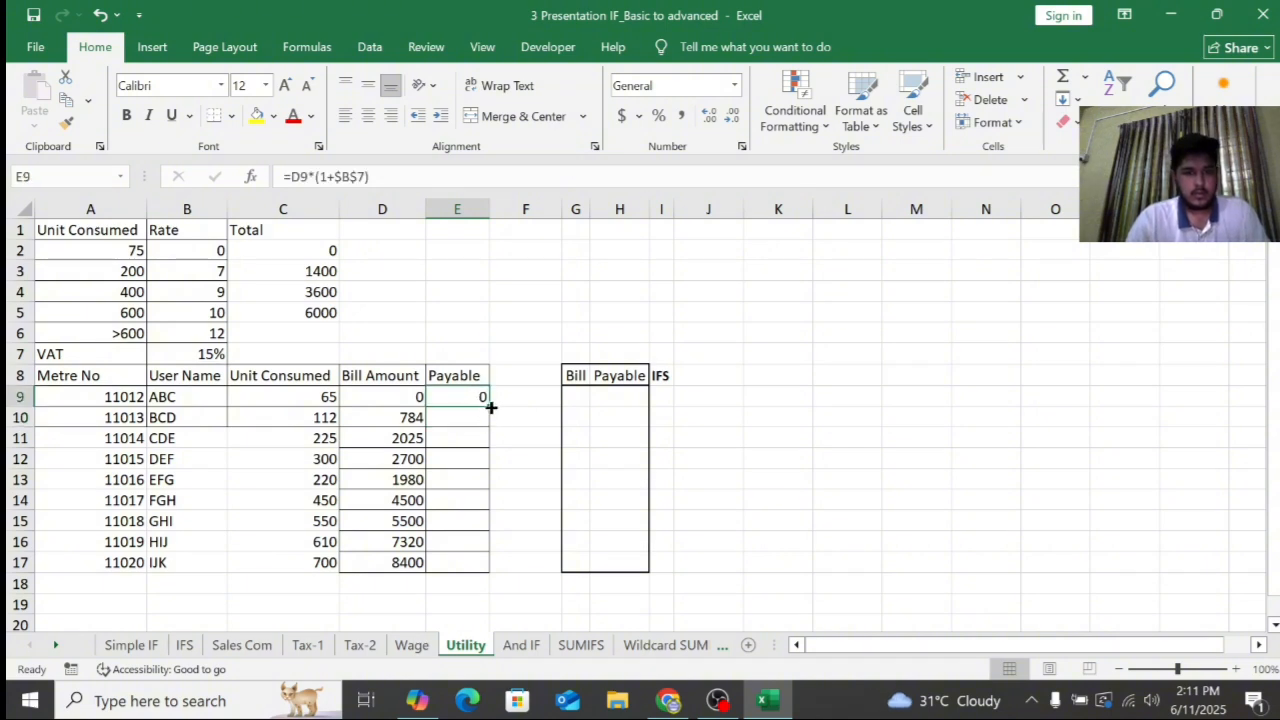
left_click_drag(490, 406, 497, 503)
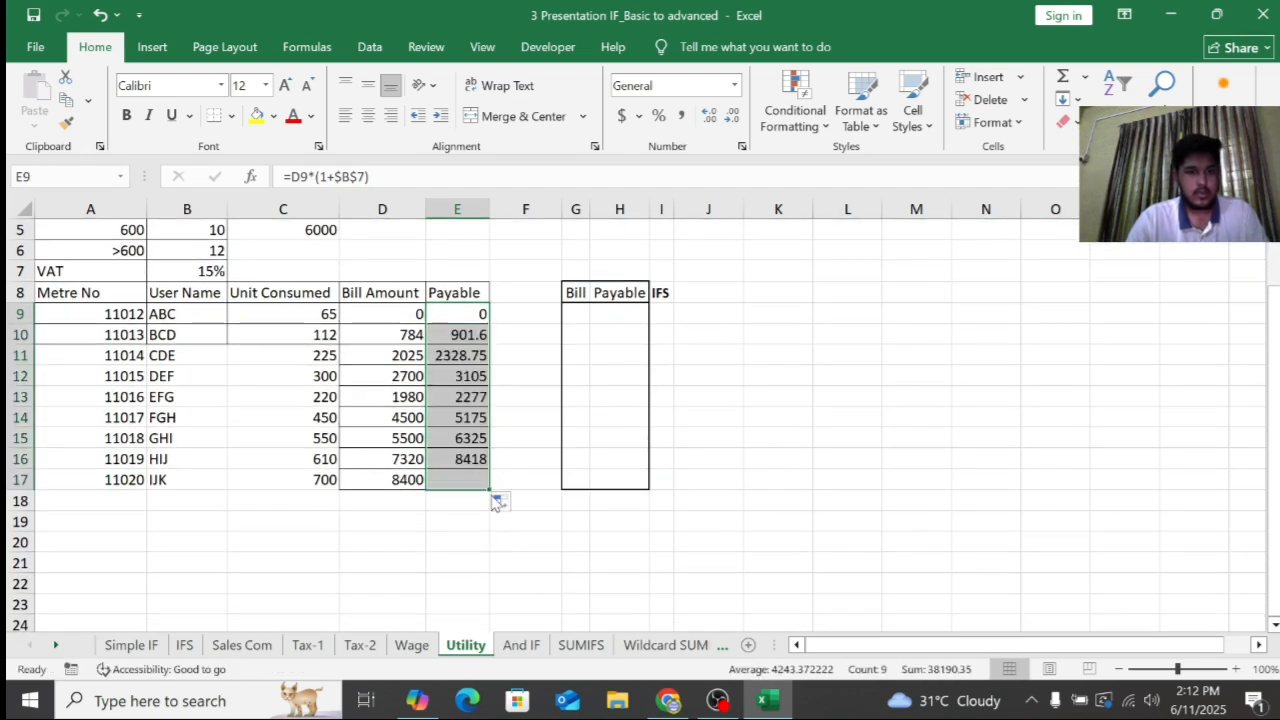